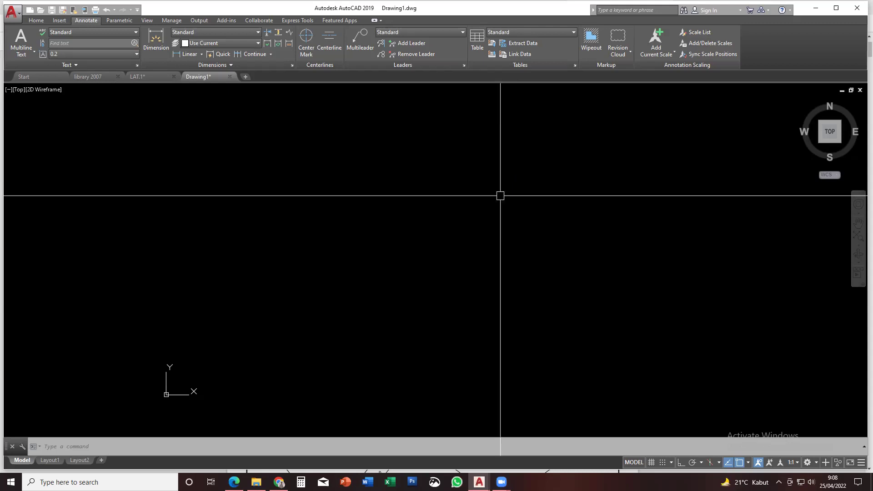
Look over the file commands and the drawing, insertion, annotation, parametric and view tool sets
middle_drag(352, 249, 350, 273)
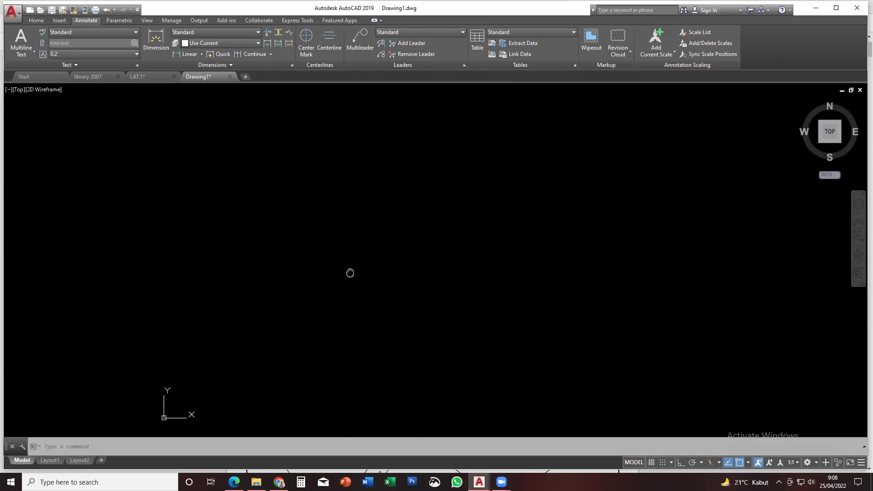
click(36, 20)
middle_drag(370, 196, 364, 203)
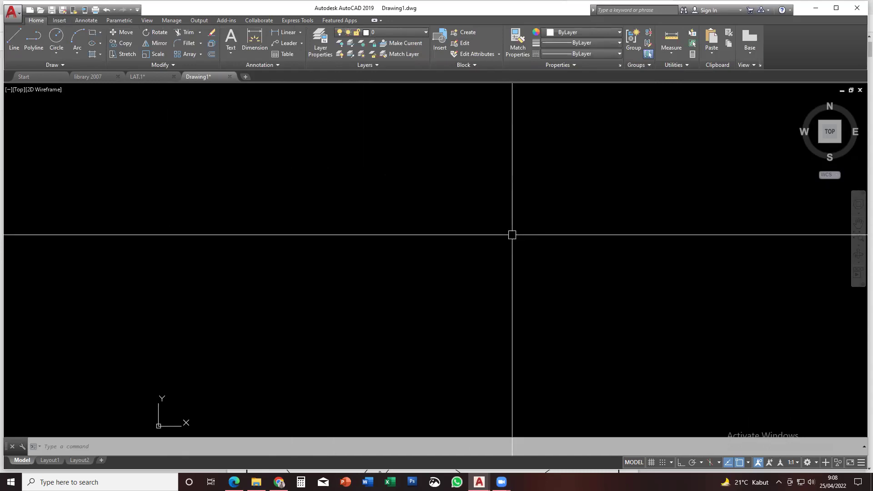
click(14, 11)
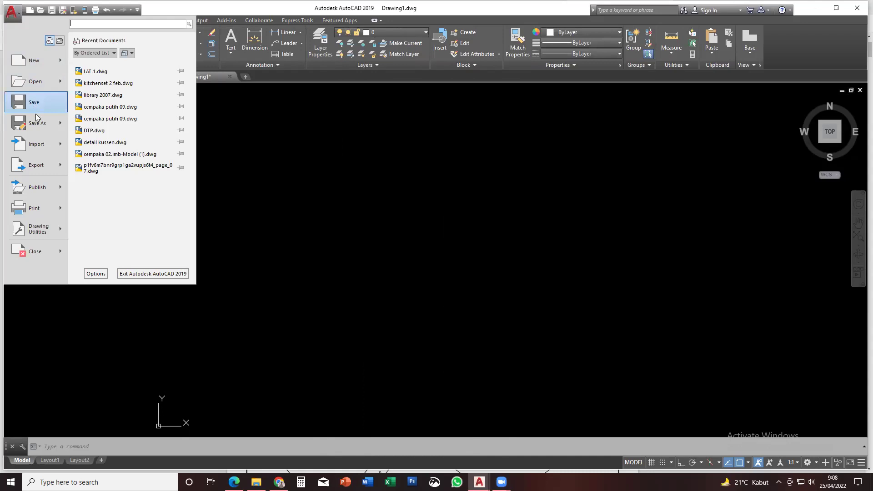
mouse_move(37, 121)
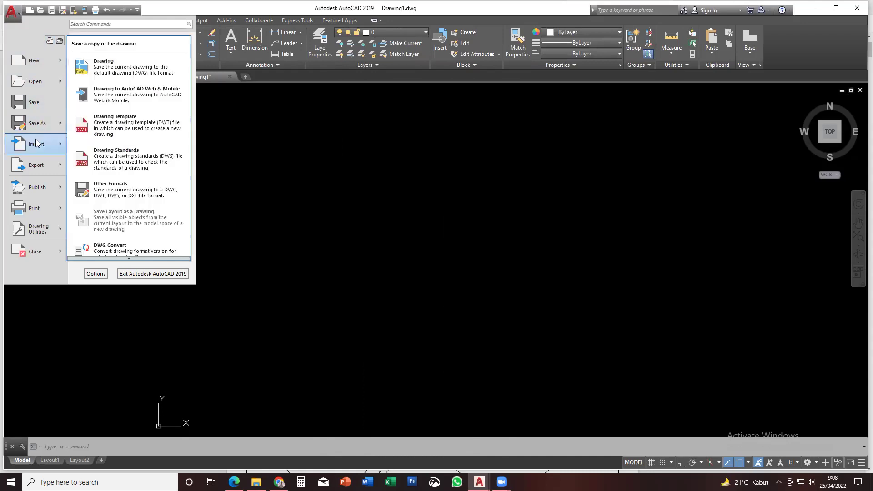
click(287, 132)
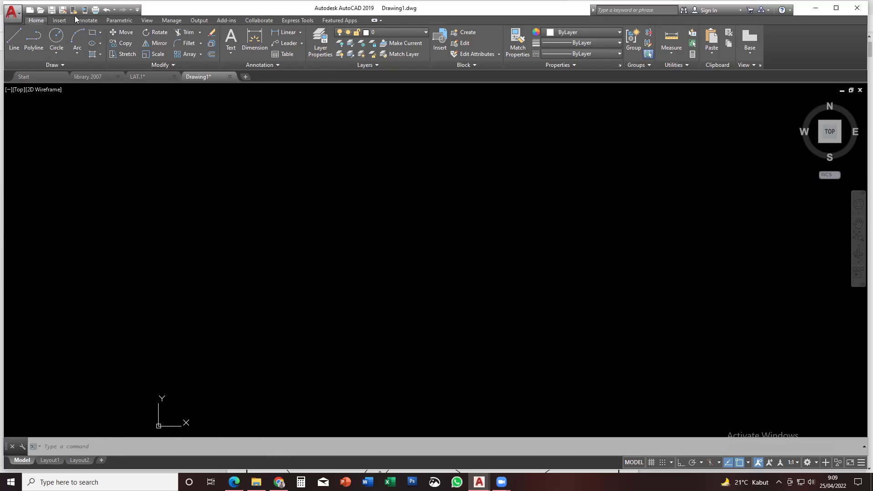
click(59, 20)
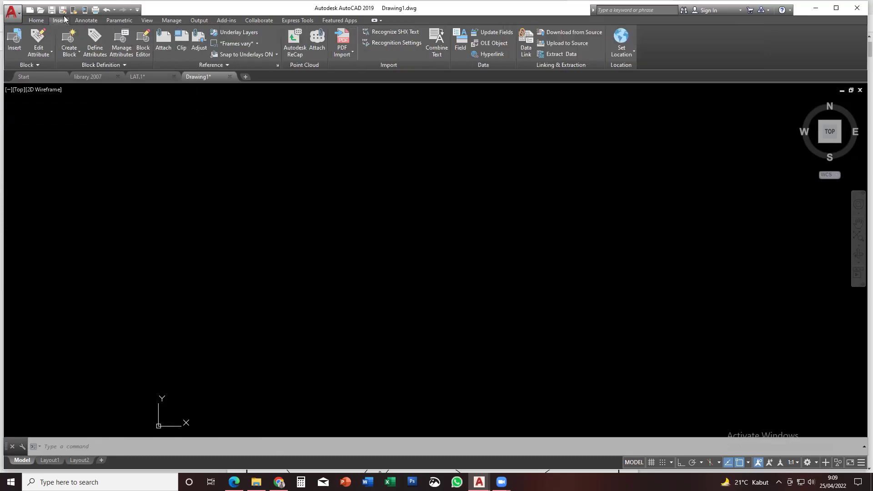
click(86, 20)
click(119, 20)
click(148, 20)
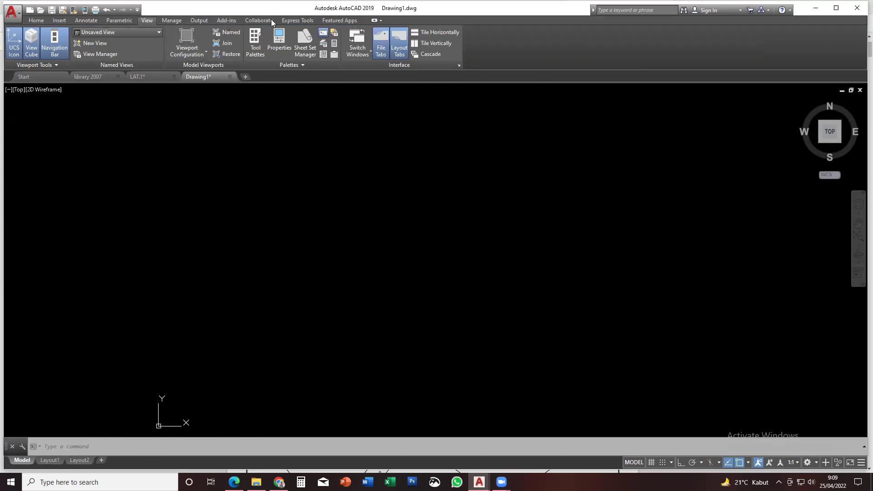
click(39, 21)
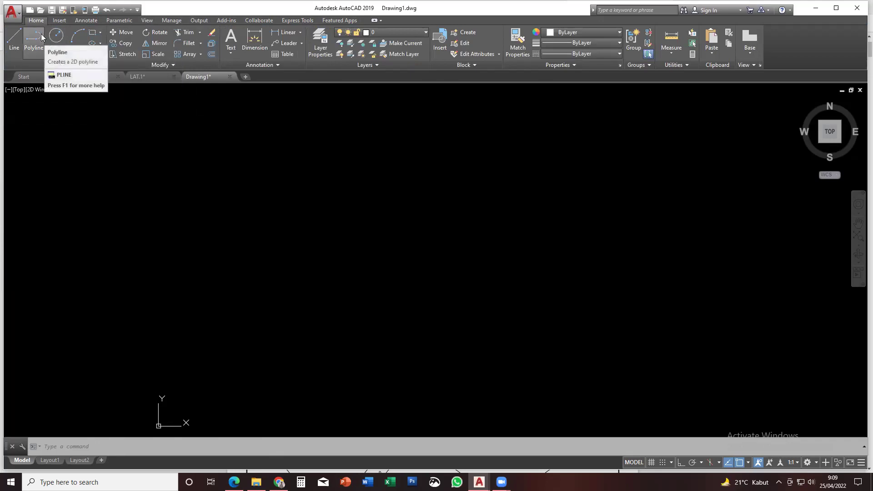
click(63, 21)
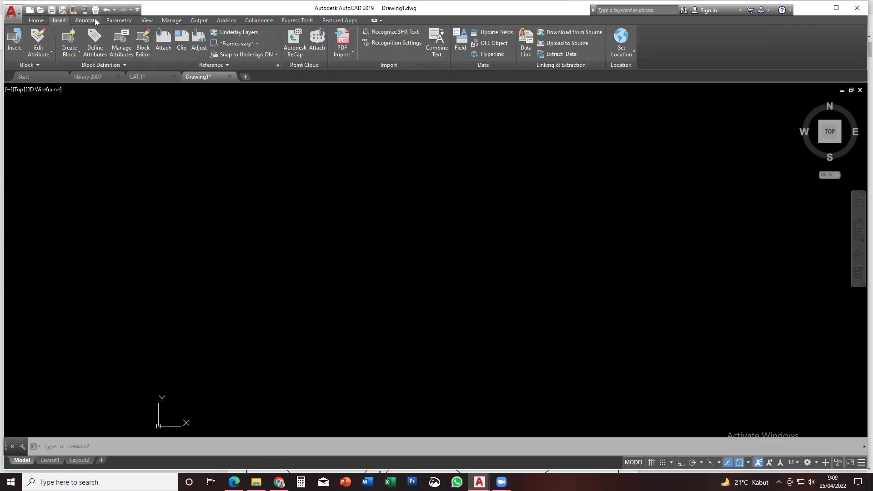
click(94, 20)
click(39, 20)
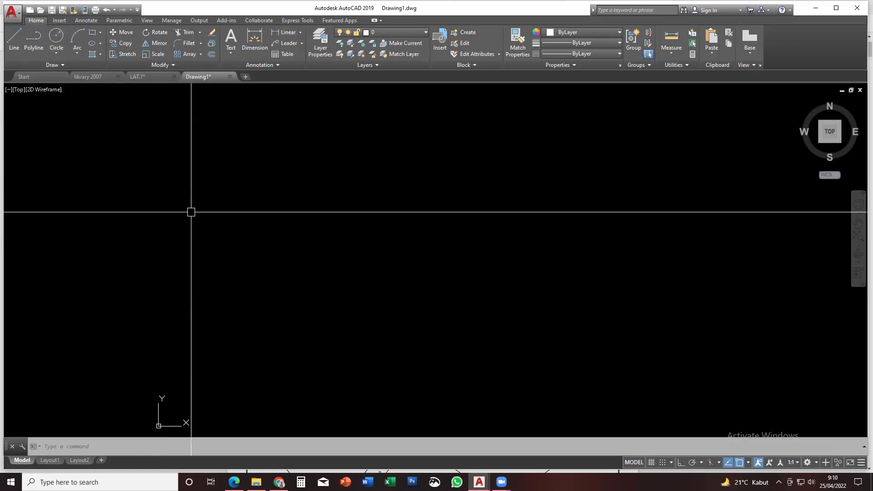
Open the program options at the display settings that contain the crosshair size
scroll(323, 197, down, 4)
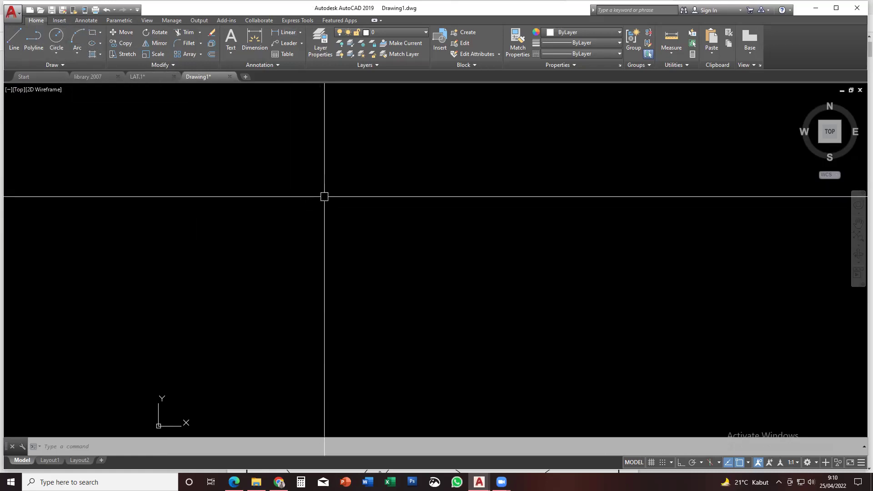
mouse_move(347, 276)
middle_down()
mouse_move(309, 237)
mouse_move(313, 244)
middle_up()
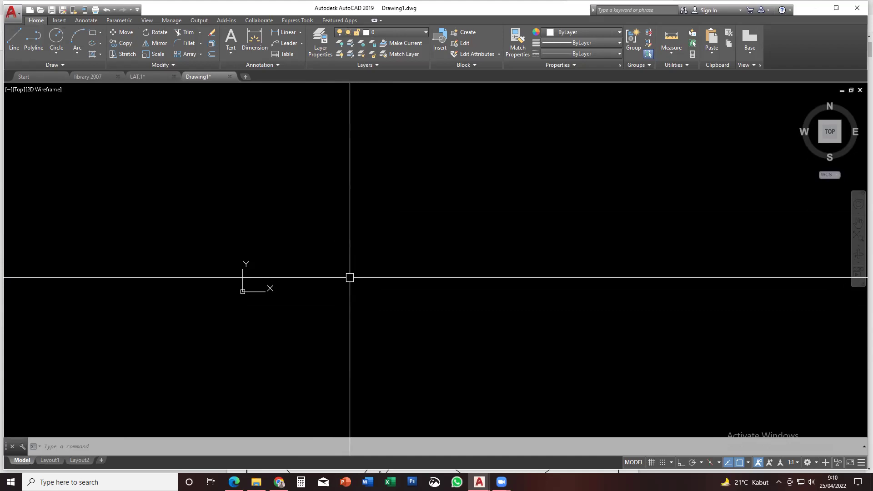
right_click(405, 205)
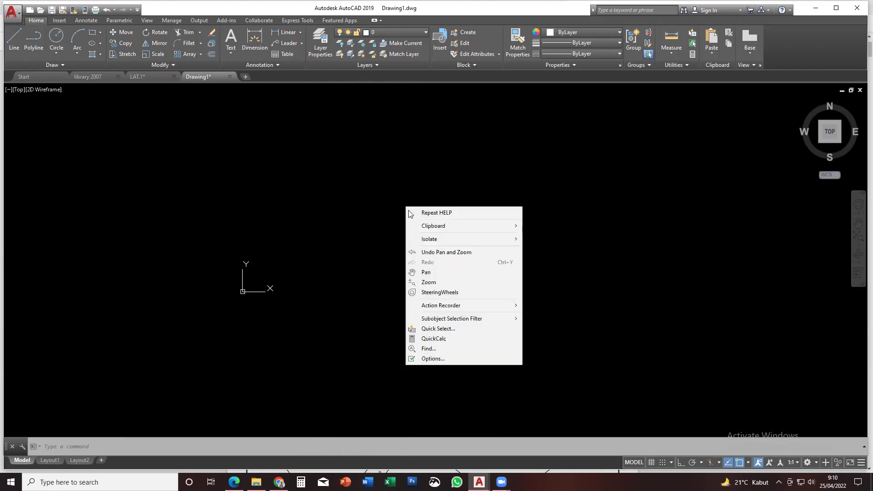
click(470, 362)
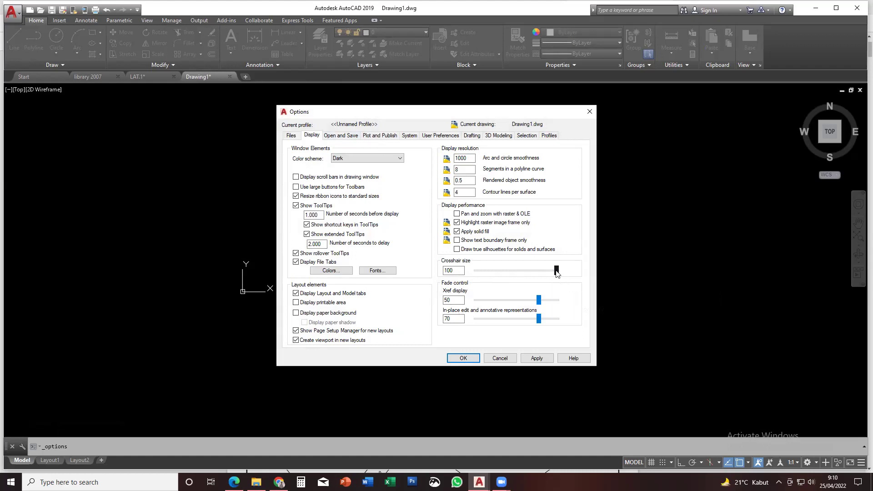
Try slightly larger AutoSnap marker and aperture sizes in the drafting options, and return both to their previous sizes
click(473, 135)
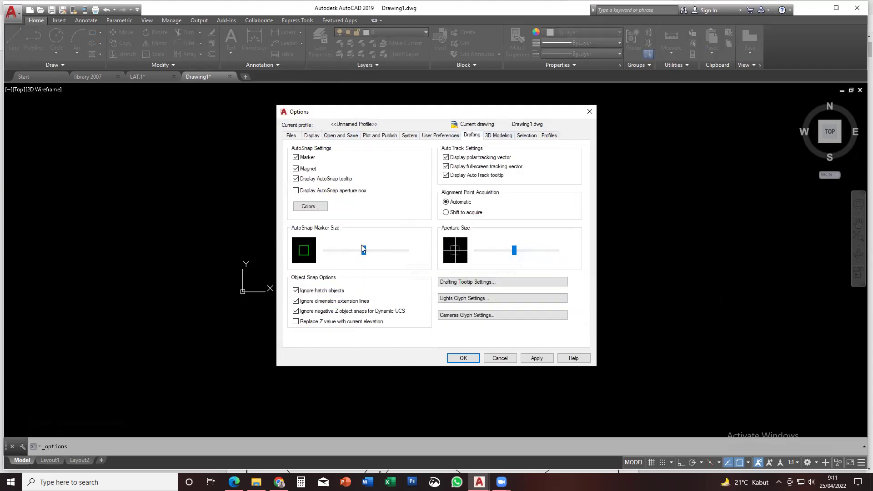
drag(363, 250, 368, 251)
drag(514, 250, 519, 258)
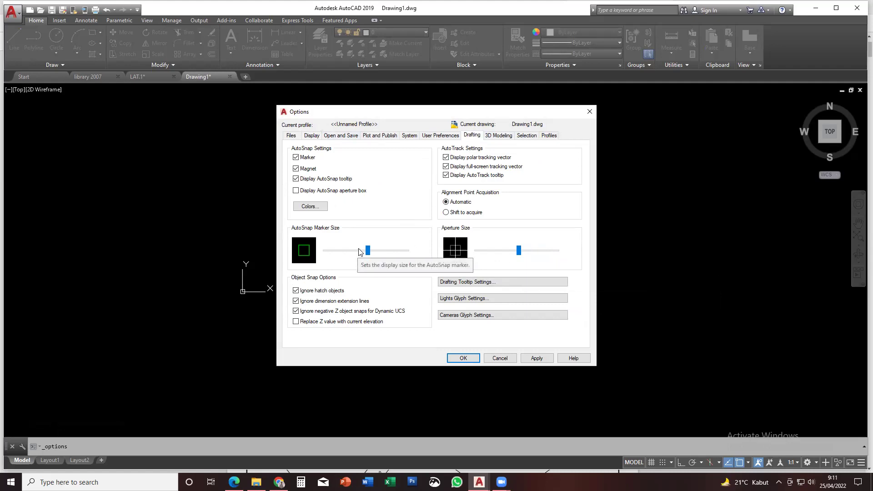
drag(366, 252, 364, 256)
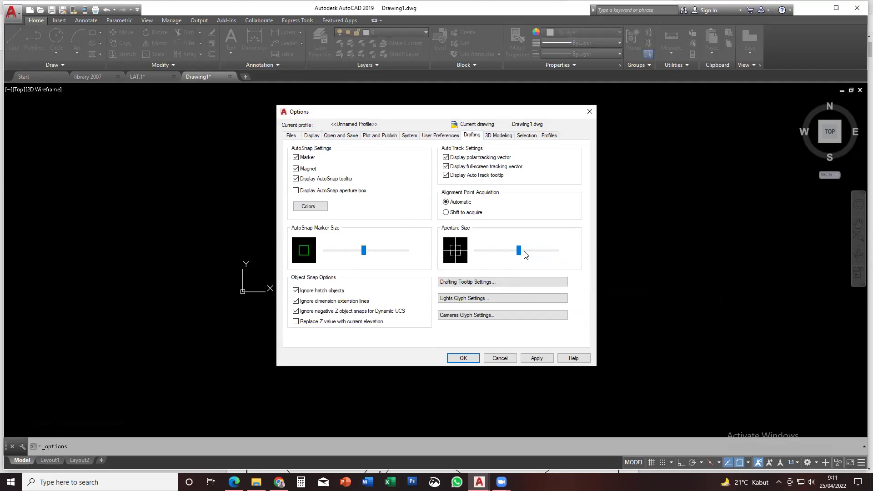
drag(518, 250, 514, 251)
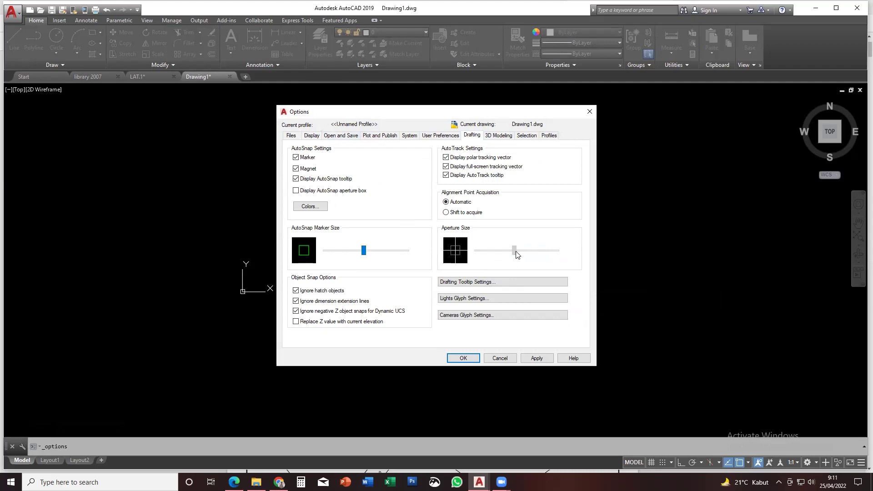
Increase the grip size slightly in the selection options, apply the change and close the options
click(521, 137)
drag(361, 162, 362, 165)
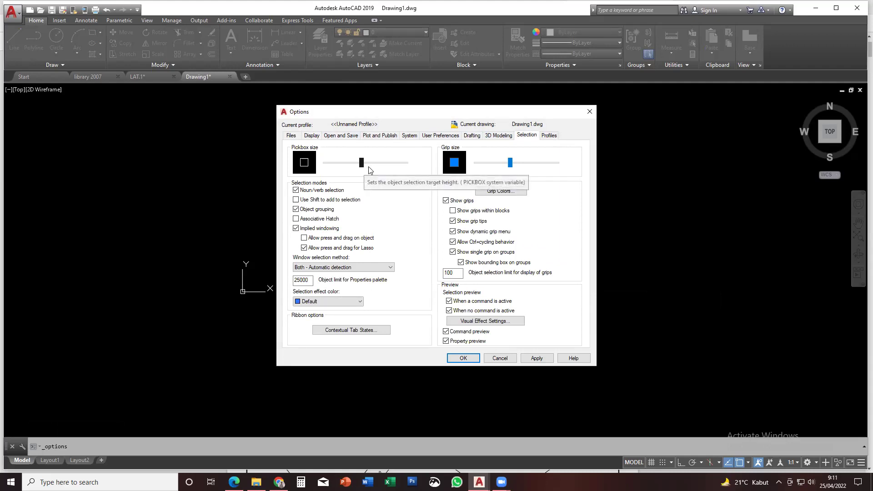
drag(510, 163, 519, 168)
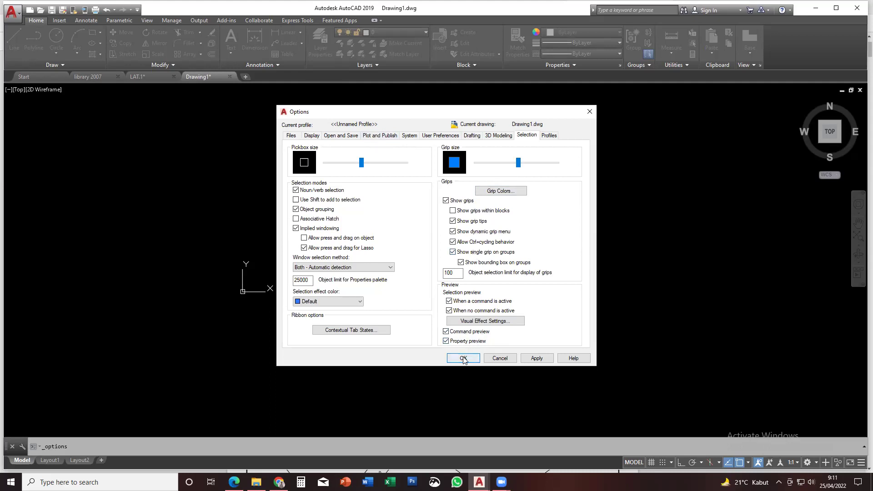
click(535, 359)
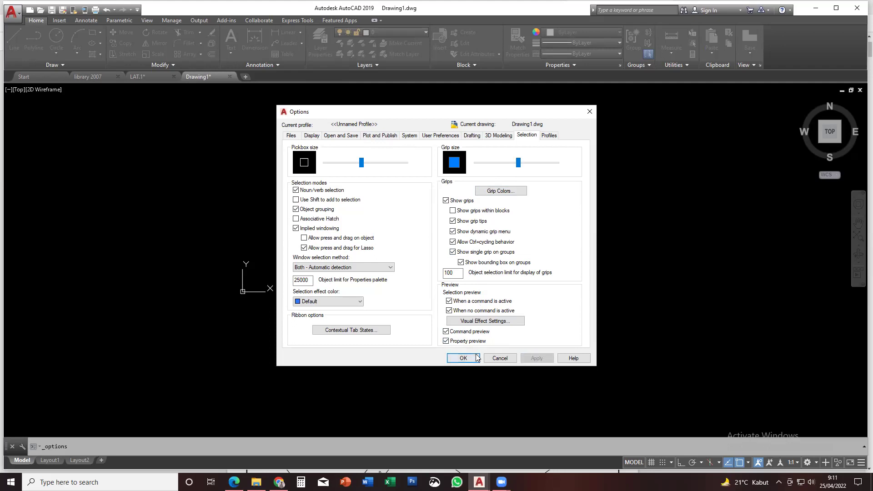
click(463, 359)
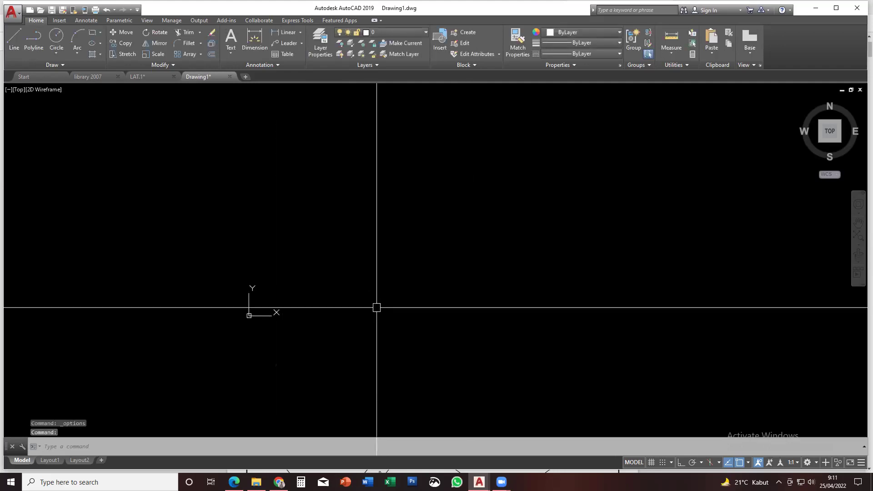
Inspect the empty drawing space in the SE Isometric view and return to the Top view
middle_drag(348, 326, 397, 341)
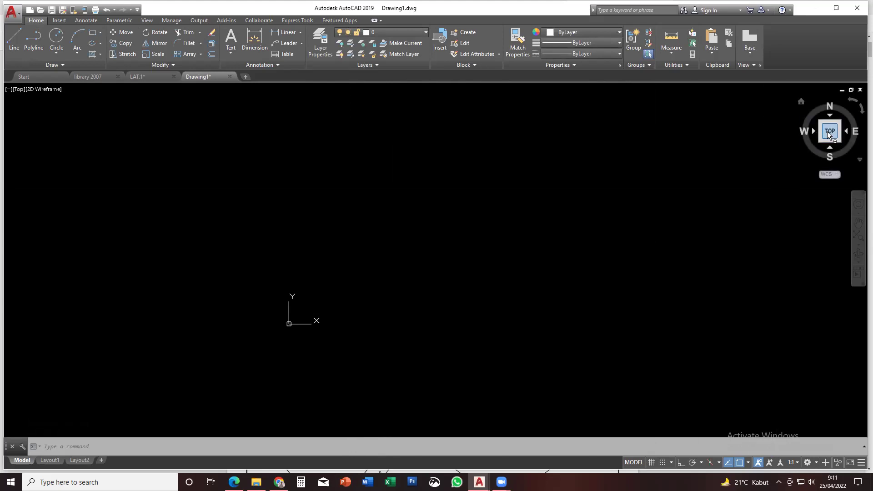
drag(832, 133, 680, 368)
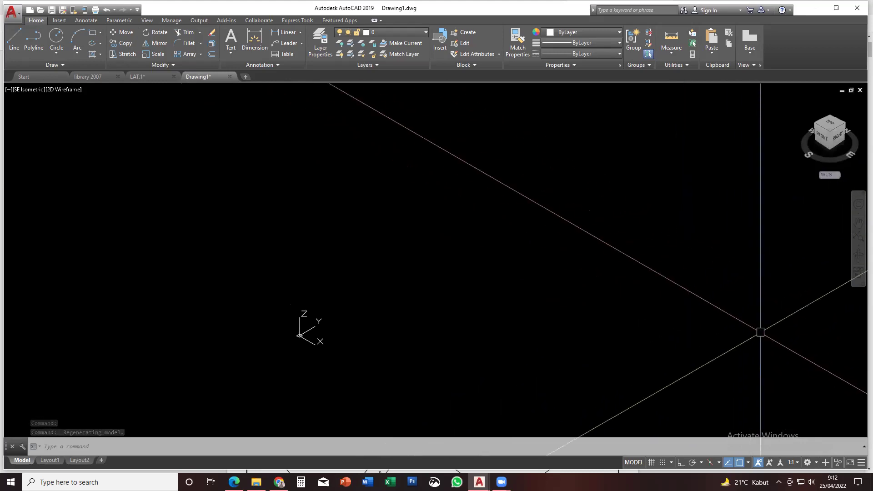
click(827, 120)
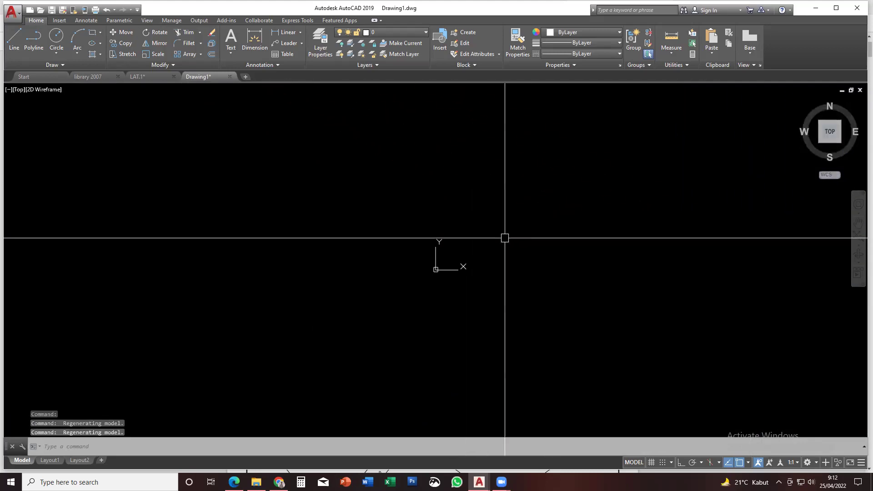
mouse_move(553, 265)
middle_down()
mouse_move(463, 252)
mouse_move(357, 296)
mouse_move(213, 311)
middle_up()
middle_drag(287, 272, 274, 271)
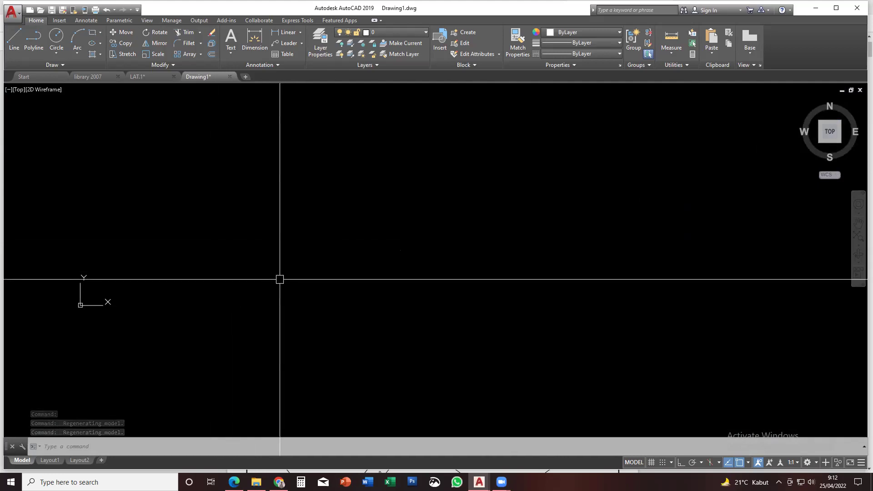
middle_drag(300, 230, 321, 248)
scroll(233, 323, up, 3)
mouse_move(182, 206)
middle_down()
mouse_move(365, 305)
mouse_move(311, 185)
middle_up()
mouse_move(225, 317)
middle_down()
mouse_move(254, 316)
mouse_move(241, 323)
mouse_move(213, 372)
mouse_move(207, 415)
middle_up()
scroll(251, 312, up, 2)
middle_drag(193, 360, 192, 406)
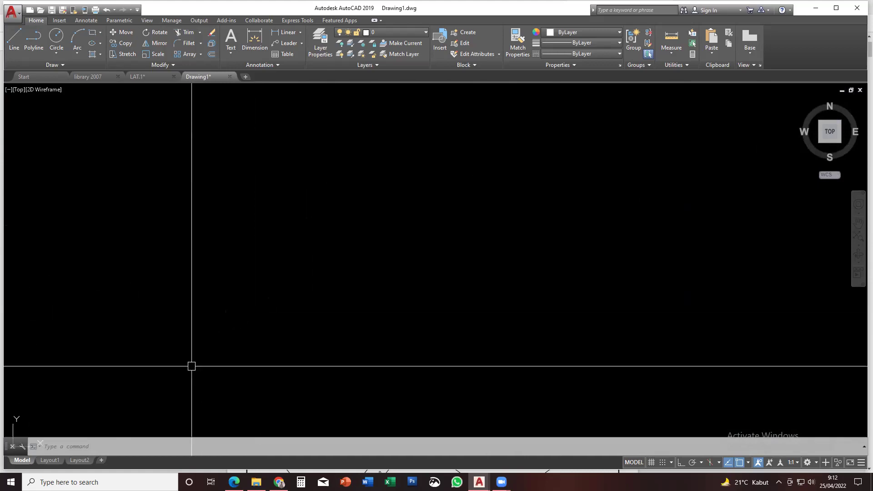
Set the drawing units to decimal length with 0.0 precision and centimeters as the insertion scale
text(un)
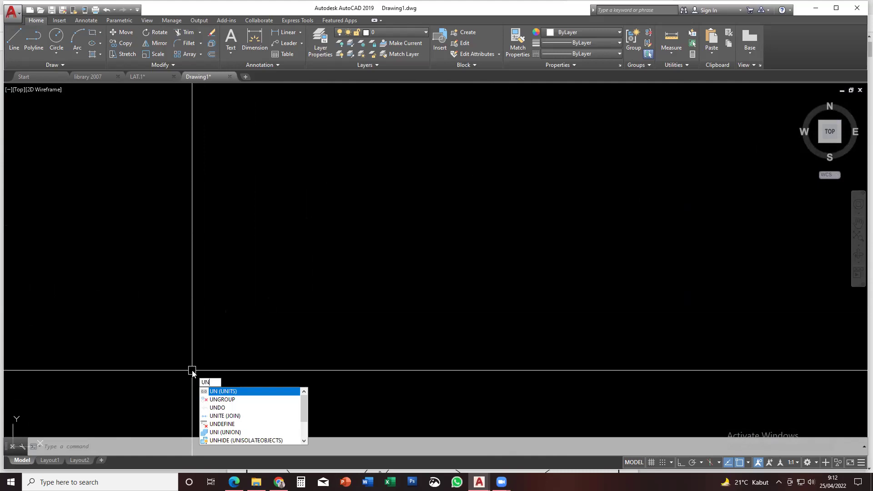
key(Return)
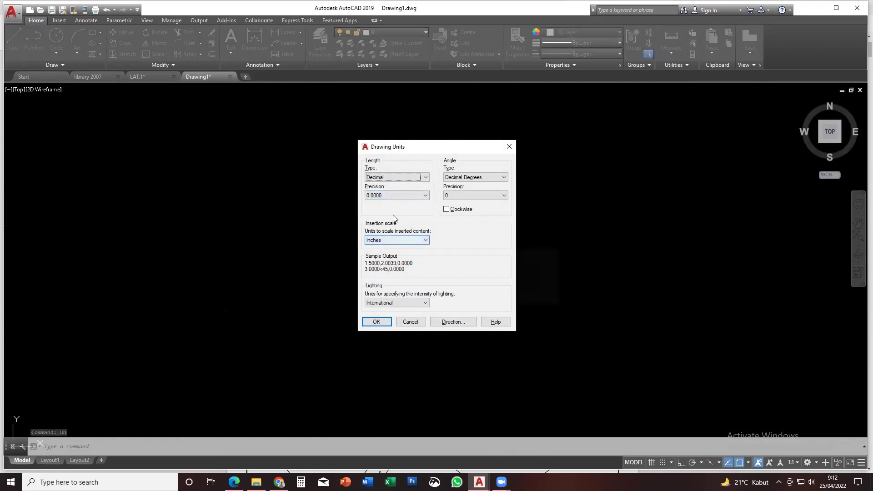
click(392, 177)
click(394, 190)
click(394, 195)
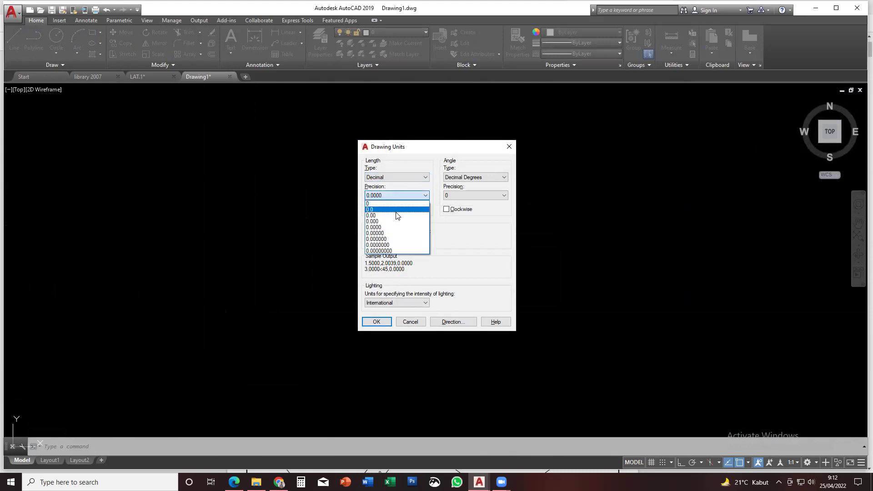
click(398, 210)
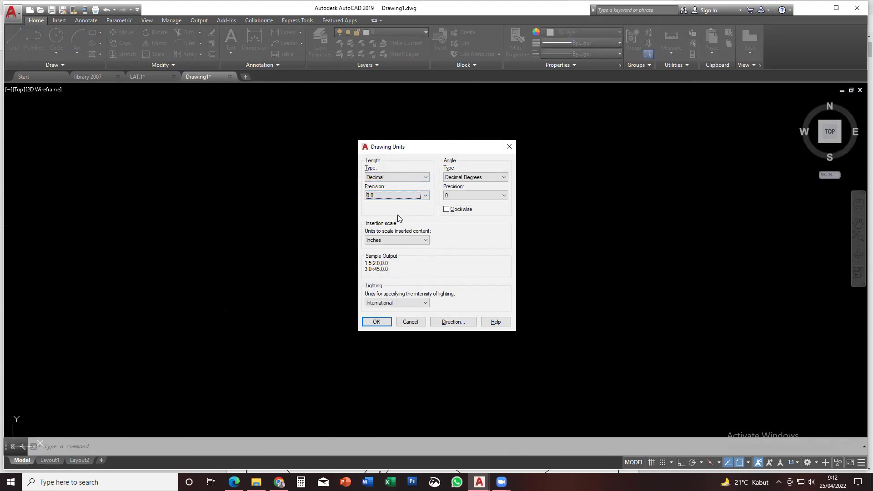
click(405, 241)
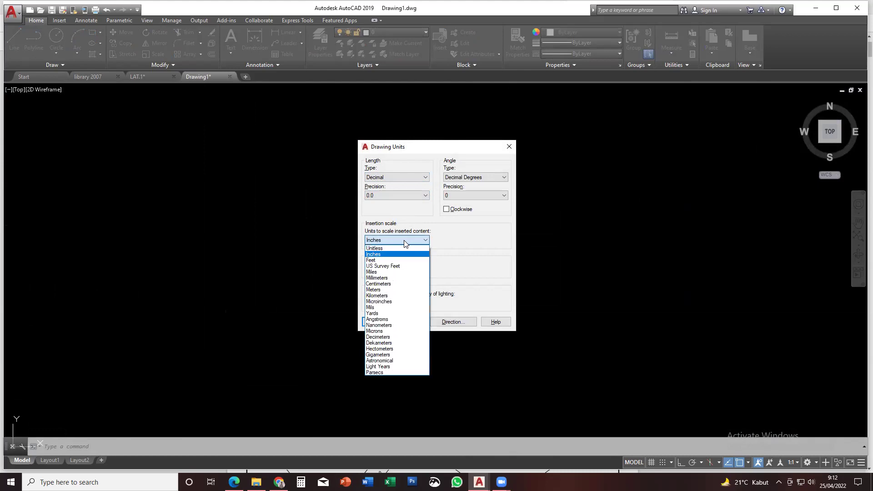
click(376, 284)
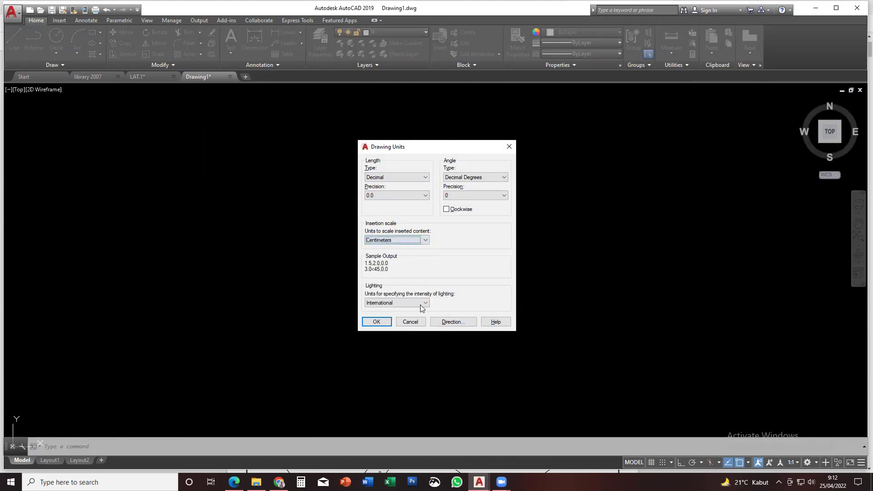
click(377, 322)
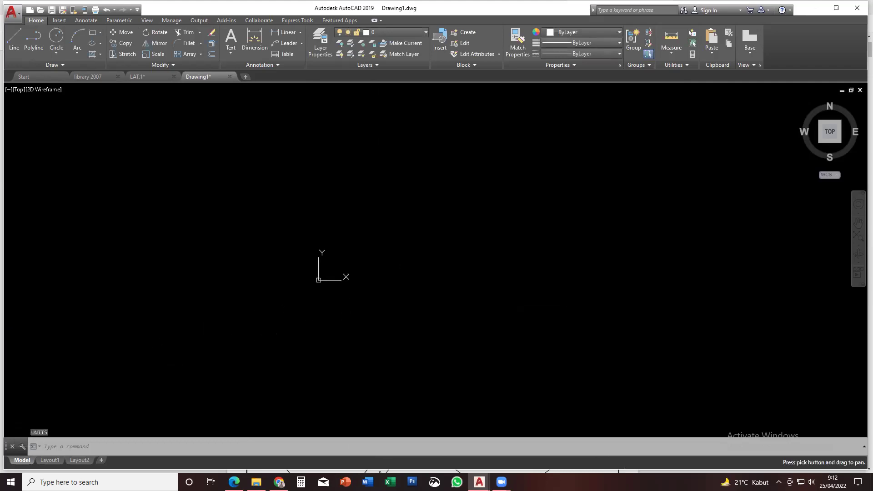
middle_drag(475, 283, 331, 306)
middle_drag(258, 286, 257, 302)
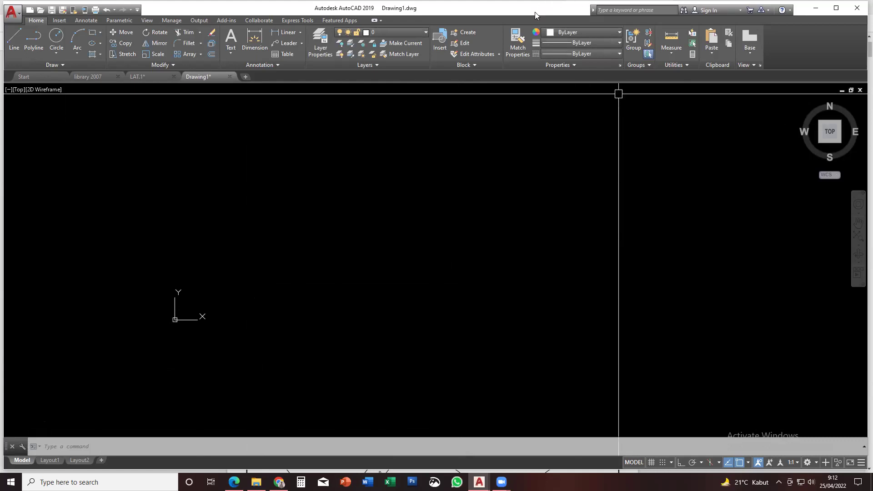
Switch to the LATIHAN AUTOCAD 2D.pdf in Edge, review the polyline and polygon exercises on its first two pages, and return to AutoCAD
click(234, 482)
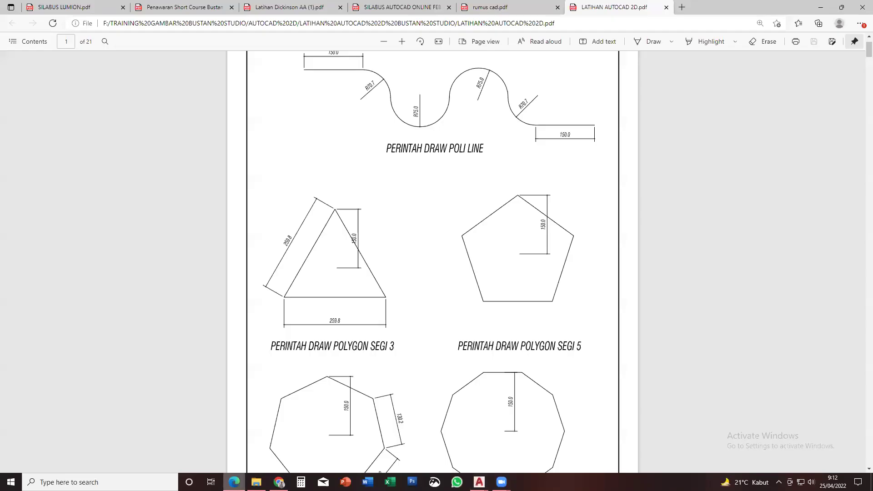
scroll(425, 245, up, 2)
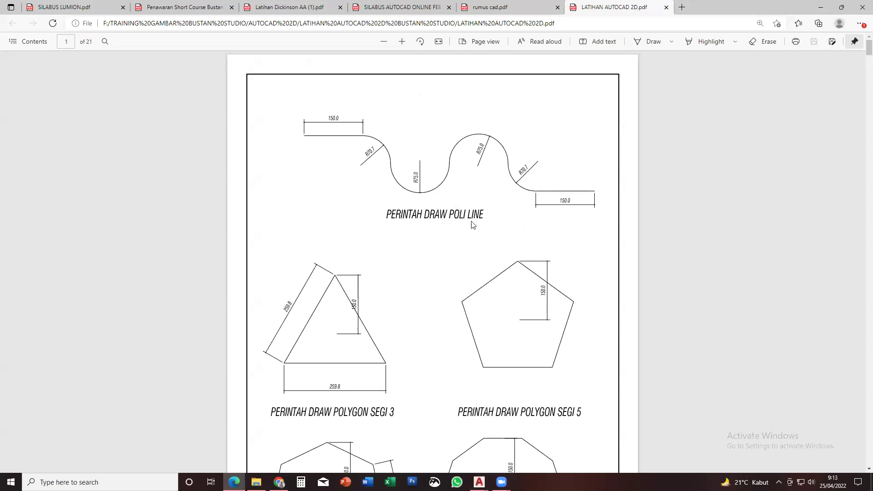
scroll(429, 275, down, 4)
scroll(386, 311, up, 4)
scroll(415, 279, down, 10)
scroll(401, 248, down, 8)
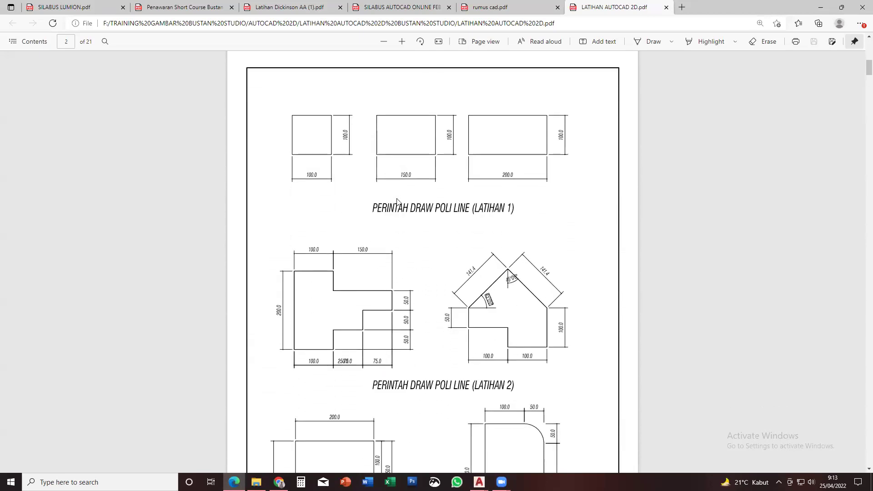
scroll(399, 198, up, 2)
scroll(399, 198, down, 2)
click(821, 4)
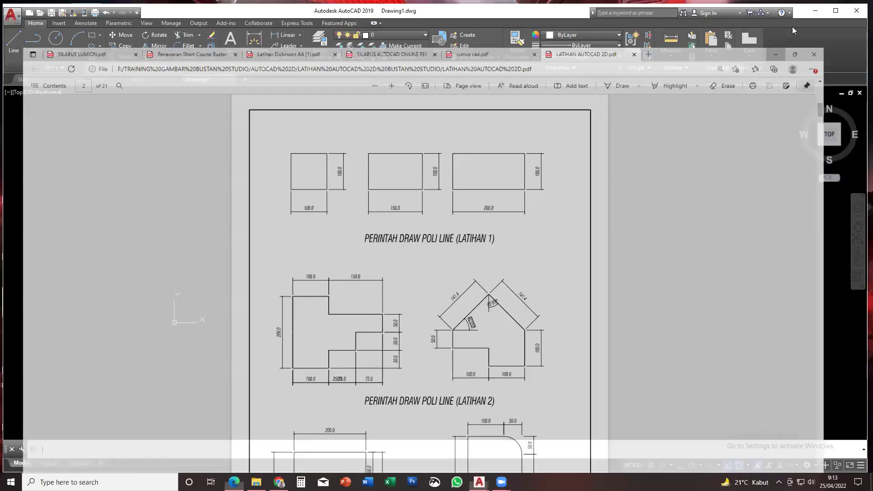
Start a trial line, toggle Ortho mode on and off to compare directions, leave Ortho on and end the command
scroll(339, 315, down, 2)
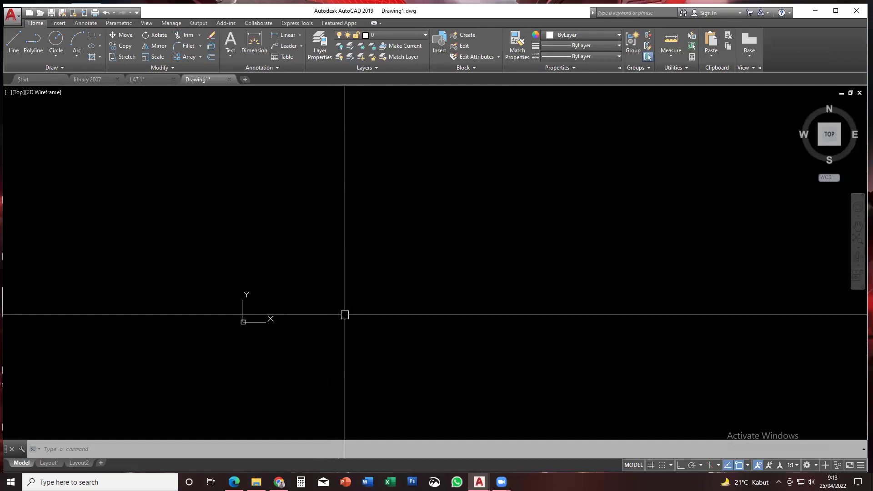
middle_drag(358, 278, 353, 295)
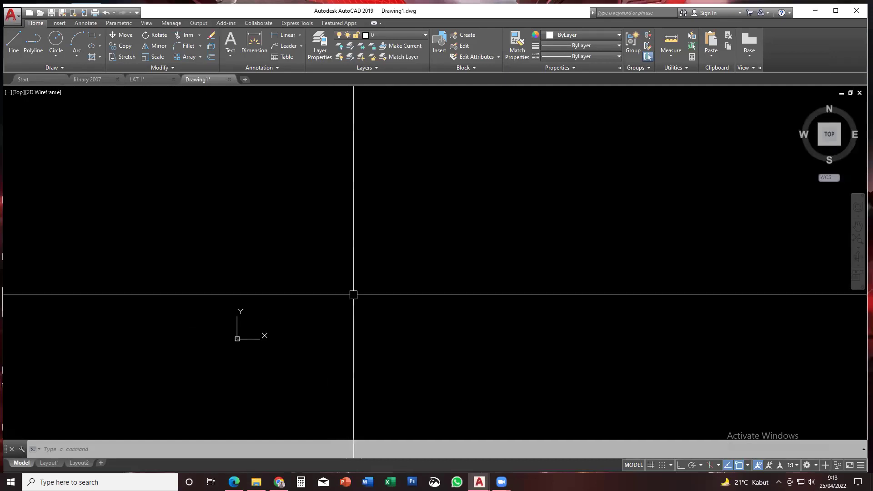
text(L)
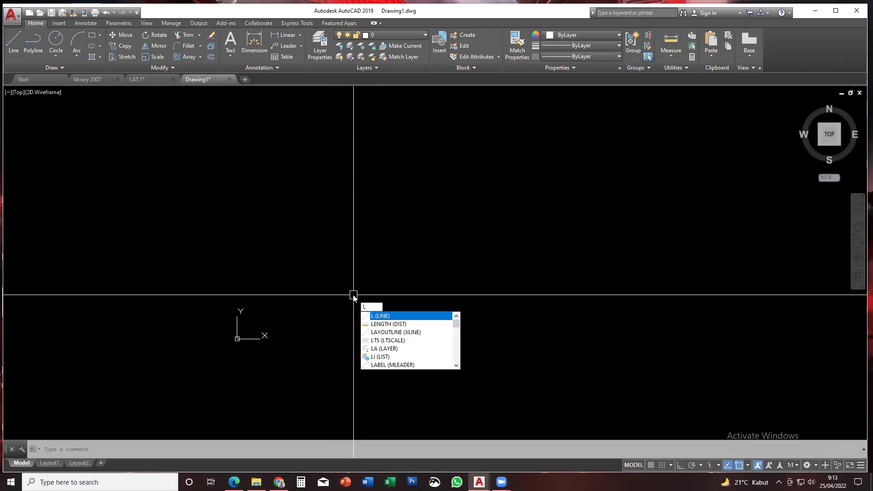
key(Return)
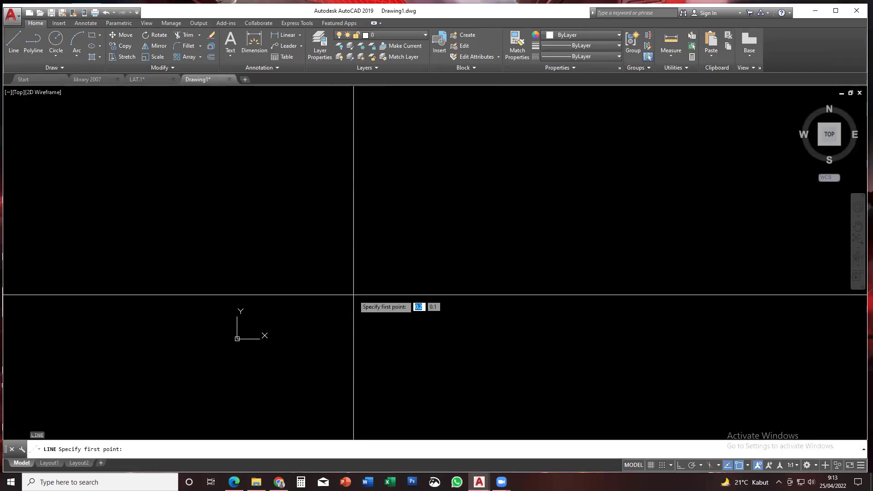
click(312, 340)
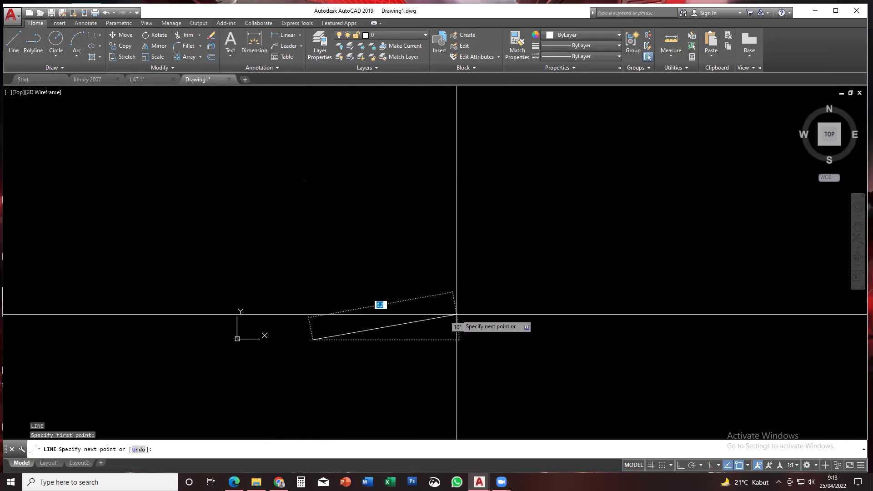
key(F8)
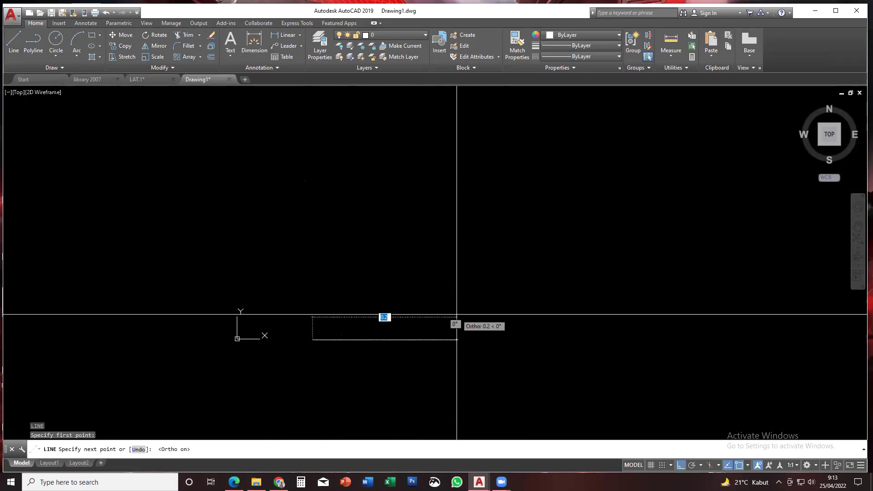
key(F8)
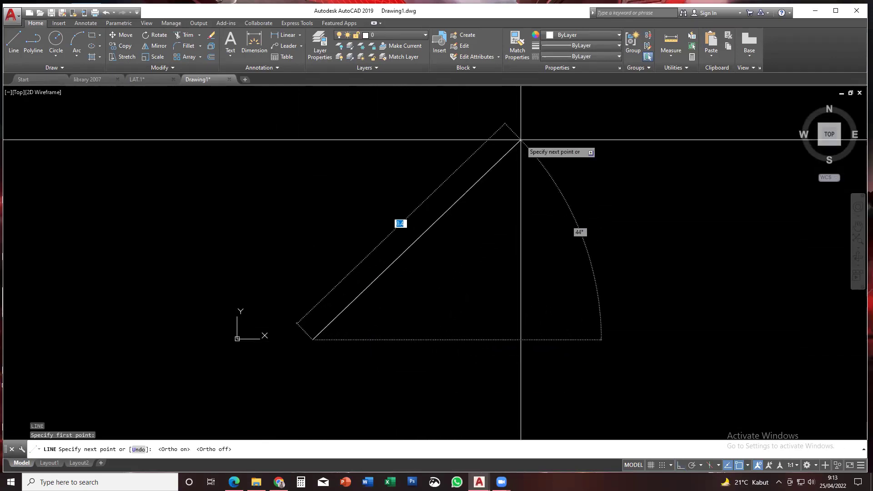
key(F8)
key(F8)
key(F8)
key(F8)
key(F8)
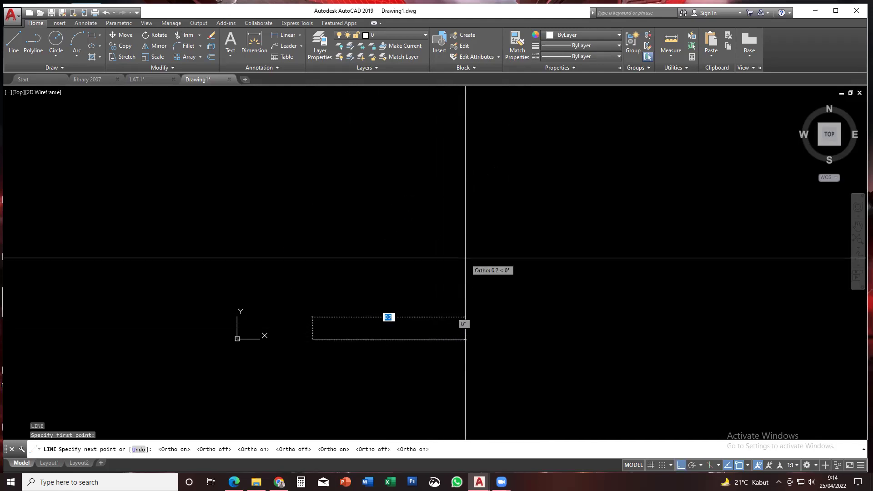
middle_drag(357, 335, 331, 345)
key(Return)
Draw a horizontal line 100 long to the right, starting near the origin
key(Return)
click(308, 349)
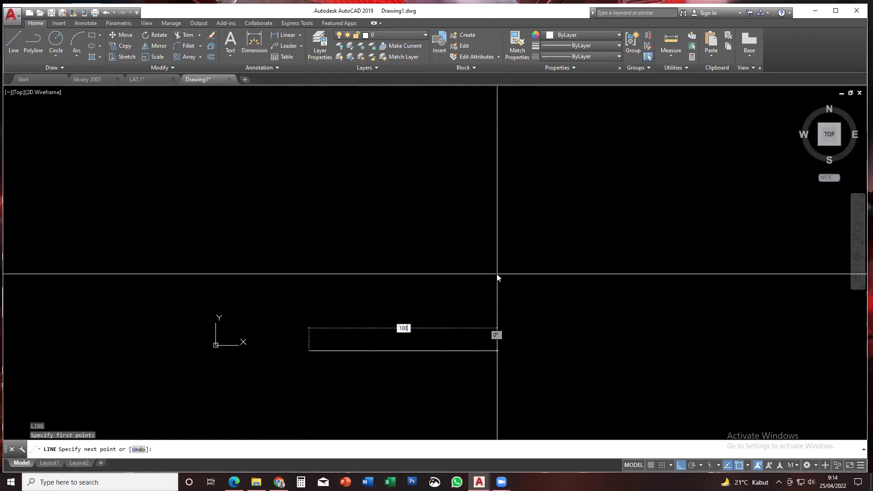
text(100)
key(Return)
scroll(497, 274, down, 12)
middle_drag(546, 269, 307, 343)
scroll(373, 324, down, 4)
middle_drag(541, 260, 471, 252)
middle_drag(655, 254, 623, 234)
key(Escape)
Move the horizontal line straight up so it lies about 30 above the X axis
scroll(530, 270, down, 6)
middle_drag(553, 282, 364, 296)
scroll(432, 287, up, 5)
scroll(433, 284, down, 5)
scroll(432, 279, up, 10)
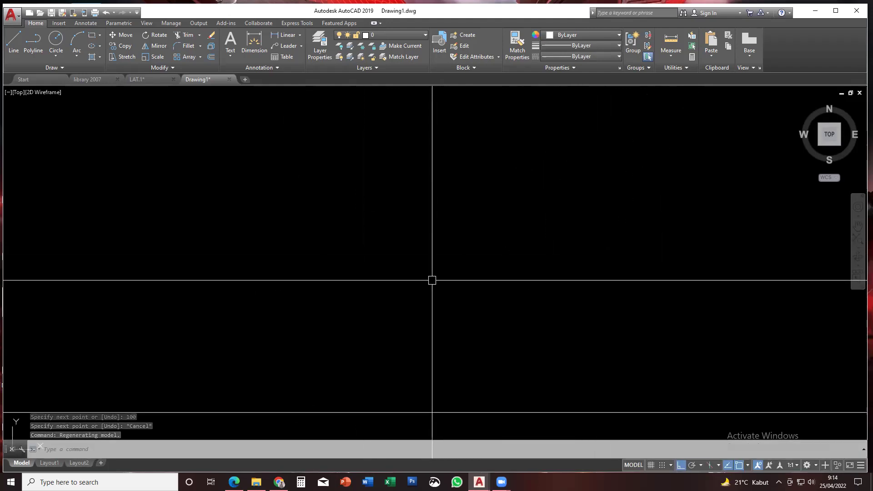
scroll(432, 280, down, 7)
click(399, 311)
text(m)
key(Return)
click(415, 289)
click(427, 210)
key(Escape)
key(Escape)
middle_drag(488, 238, 485, 327)
Complete a square from the line's right end with lines 100 up, 100 to the left and back to the line's left end
text(l)
key(Return)
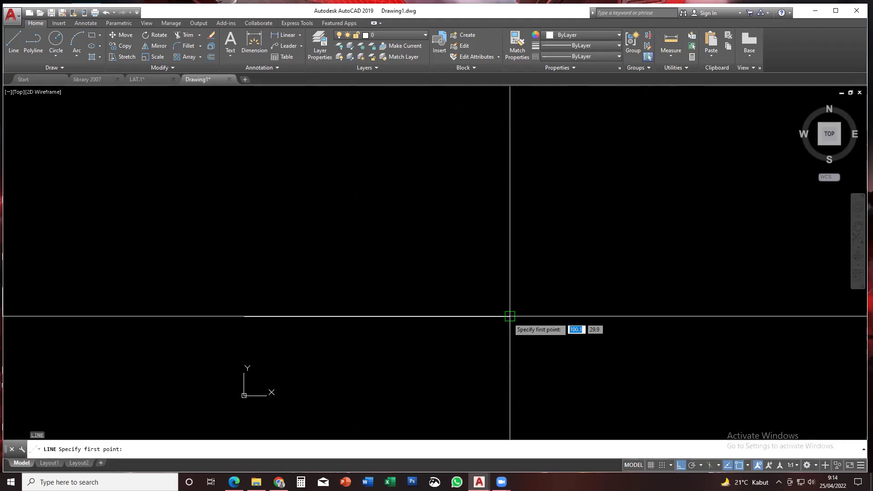
click(509, 315)
middle_drag(506, 242, 505, 303)
scroll(506, 289, down, 2)
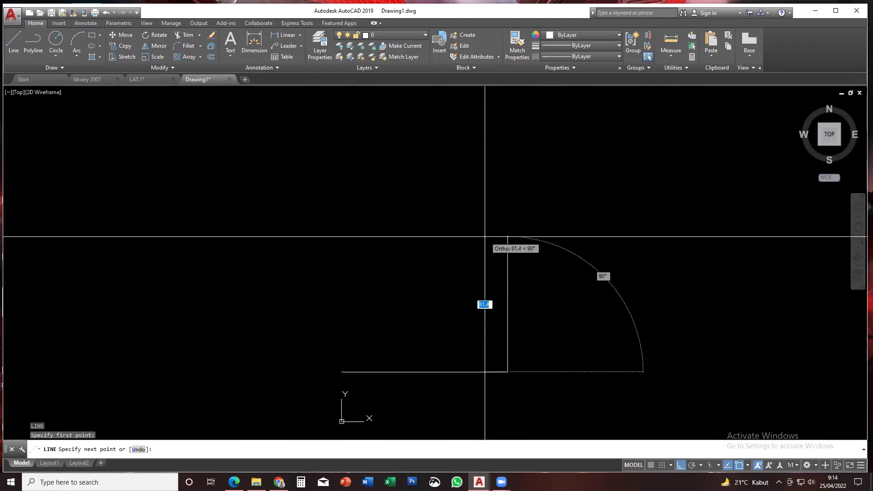
key(Return)
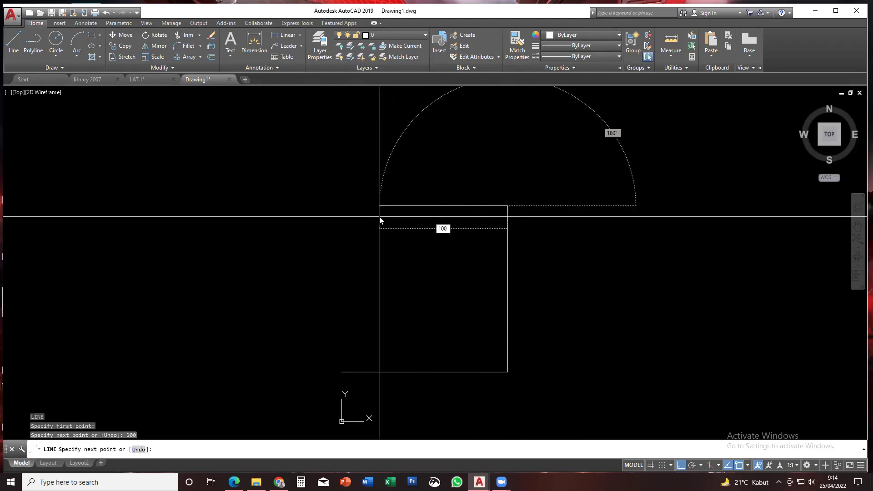
text(100)
key(Return)
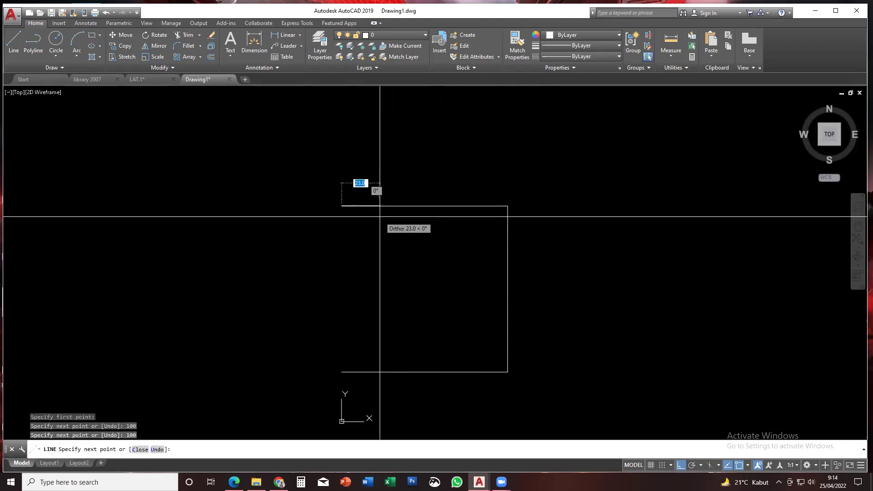
click(341, 371)
key(Escape)
Select the right and top sides of the line square one at a time to examine how its segments are selected, clearing each selection
middle_drag(453, 302, 428, 310)
click(482, 295)
key(Escape)
click(468, 233)
click(435, 200)
key(Escape)
click(429, 215)
click(425, 196)
key(Escape)
click(407, 226)
click(396, 193)
key(Escape)
click(379, 223)
click(369, 206)
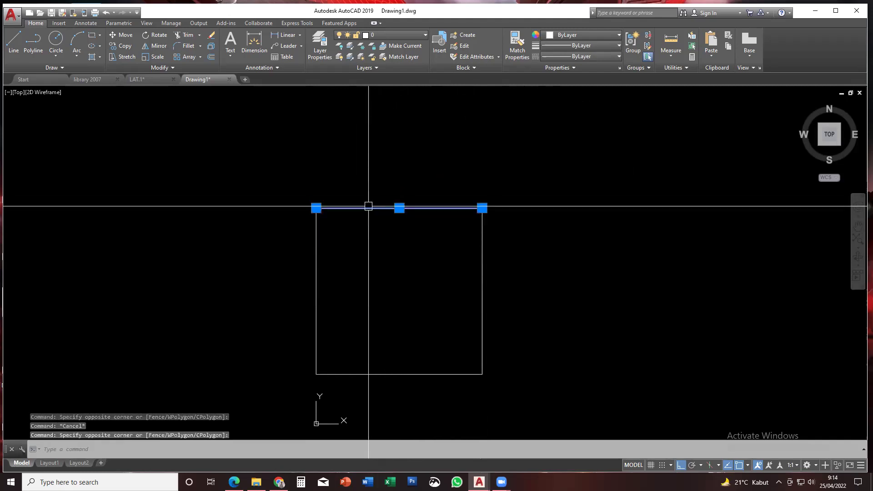
key(Escape)
click(364, 220)
click(356, 195)
key(Escape)
click(353, 208)
key(Escape)
click(343, 209)
key(Escape)
mouse_move(346, 246)
middle_down()
mouse_move(292, 210)
mouse_move(265, 209)
mouse_move(218, 231)
middle_up()
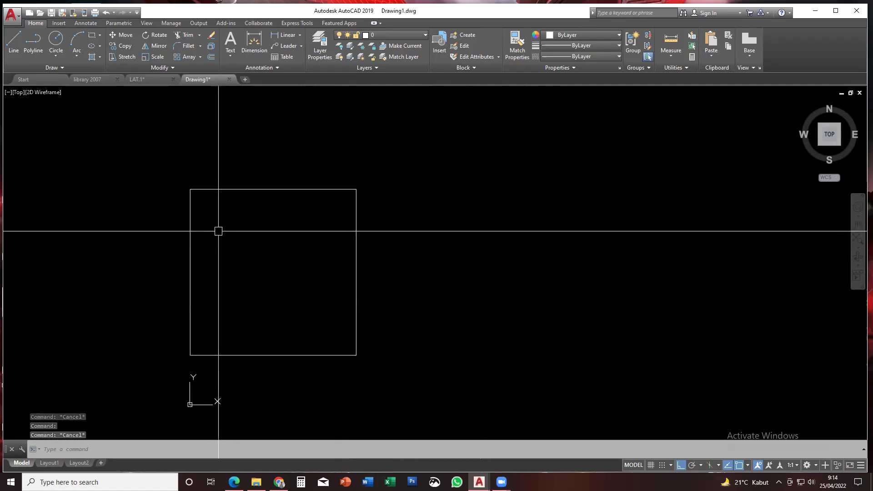
key(Escape)
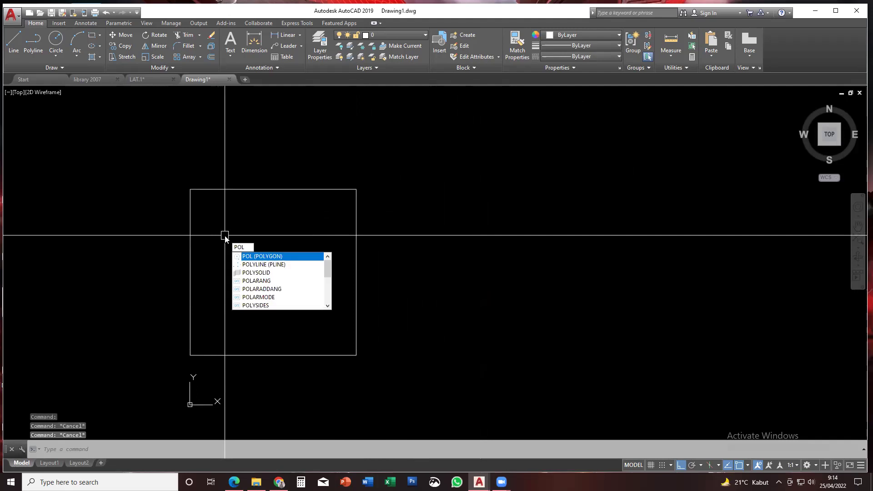
key(Escape)
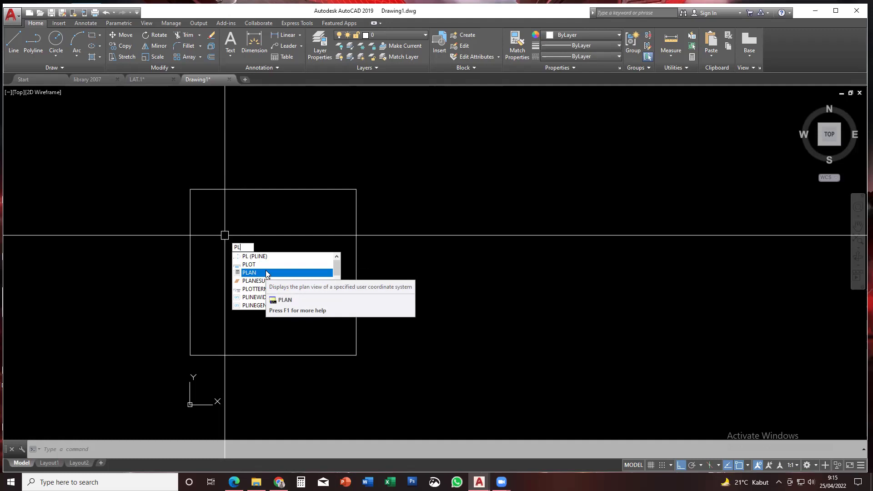
key(Return)
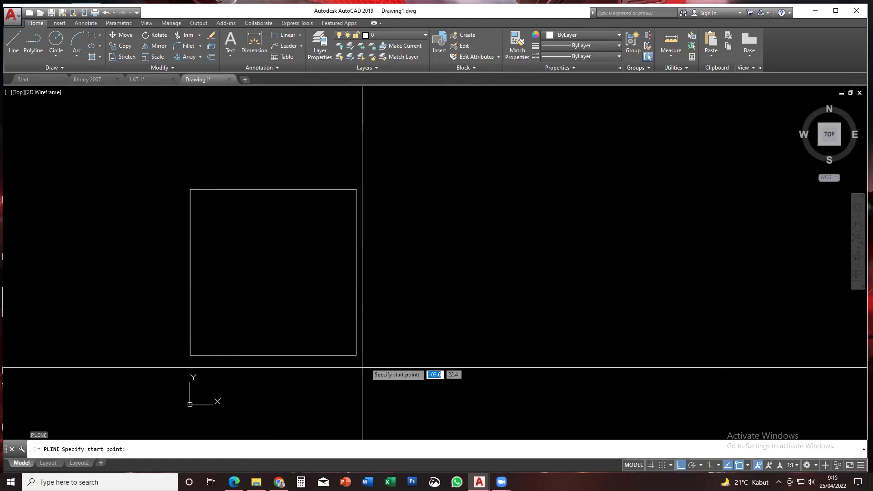
click(385, 357)
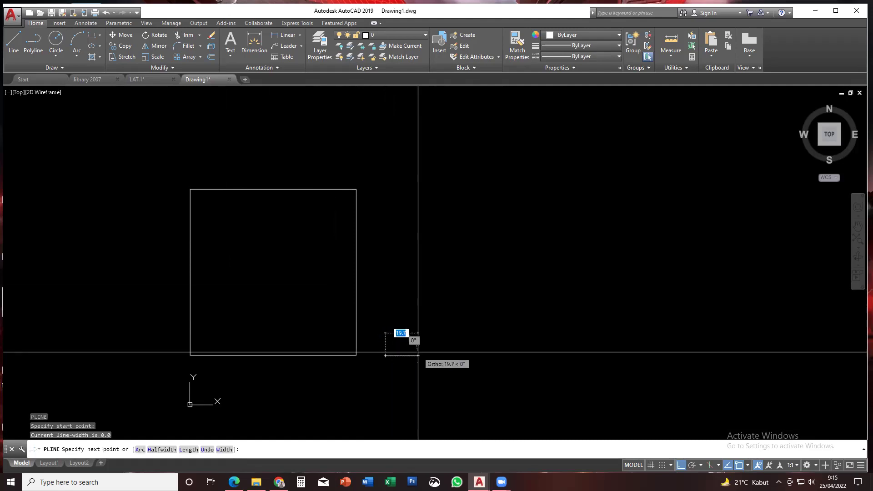
key(Escape)
key(Escape)
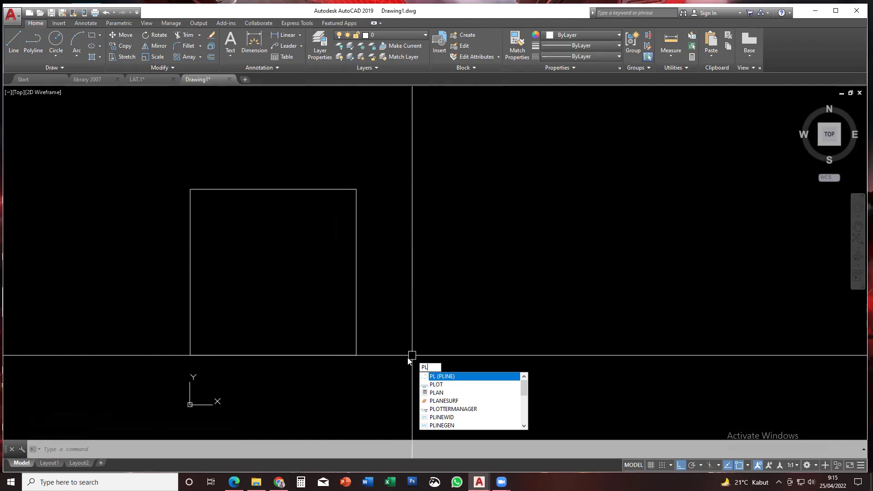
Draw a second square to the right of the first as one polyline with four 100-long segments: up, right, down and left
key(Return)
click(404, 354)
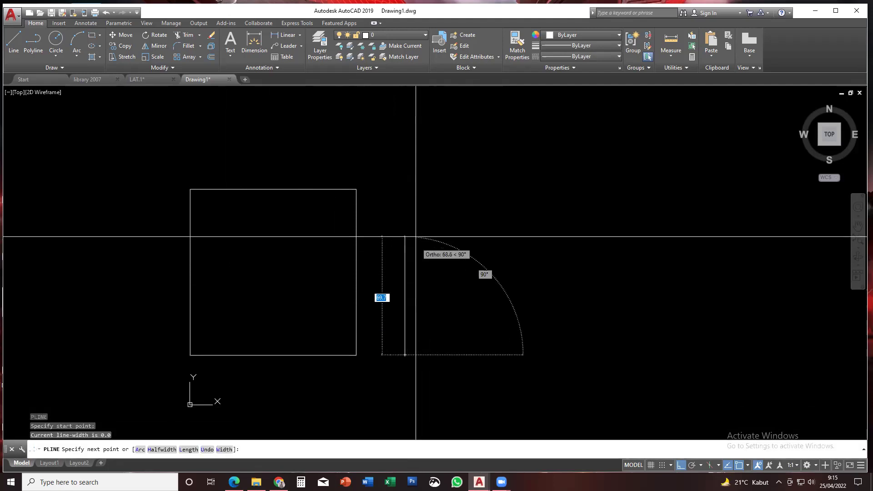
text(100)
key(Return)
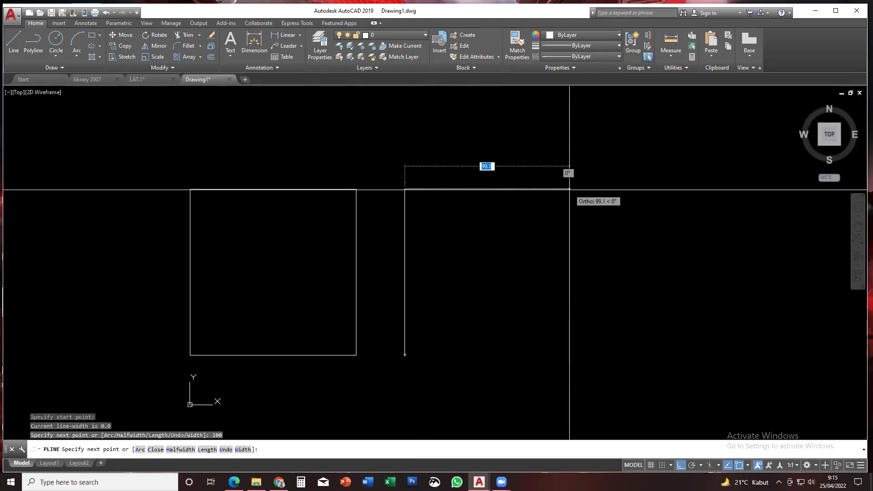
text(100)
key(Return)
text(100)
key(Return)
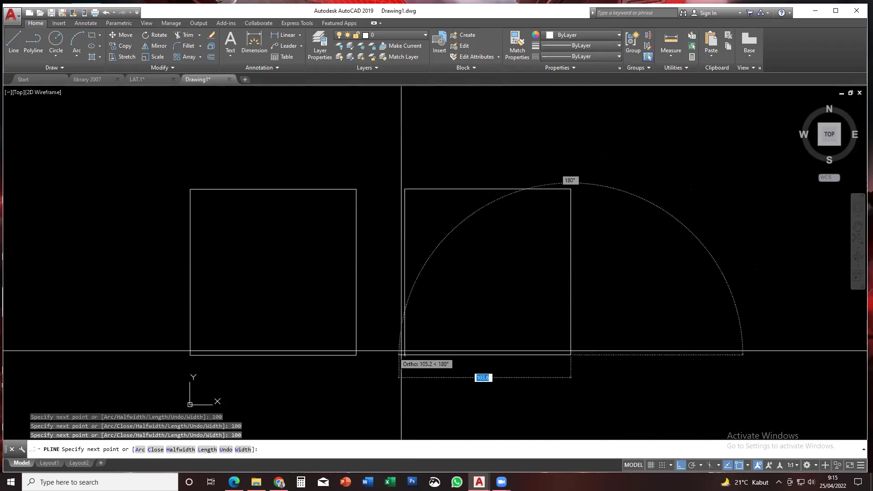
text(100)
key(Return)
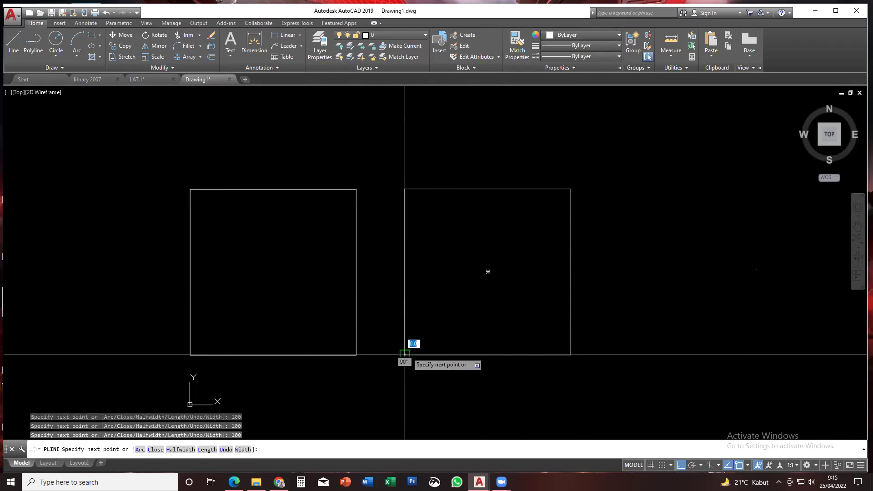
key(Escape)
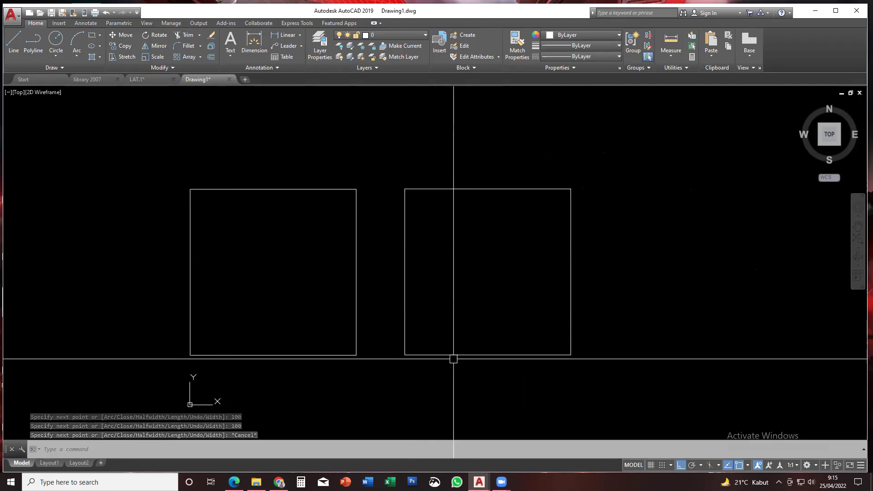
Select the polyline square repeatedly by its lower edge to examine how it is selected compared with the line square
key(Escape)
click(452, 356)
key(Escape)
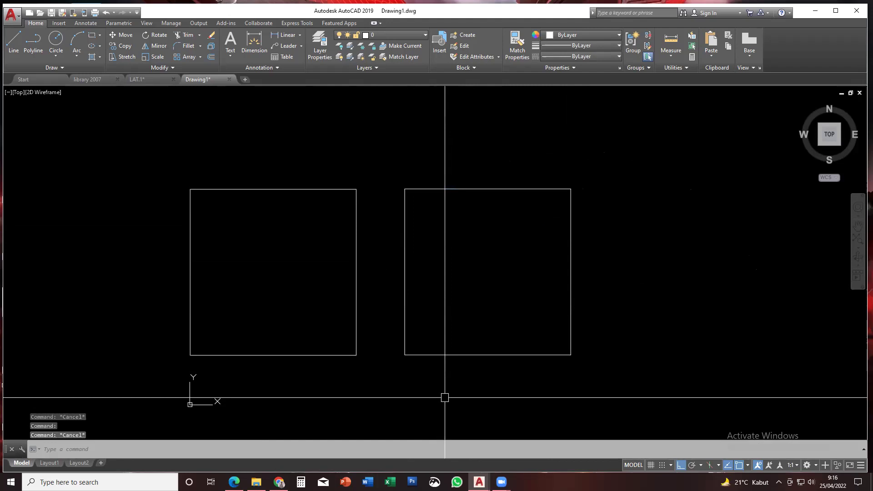
key(Escape)
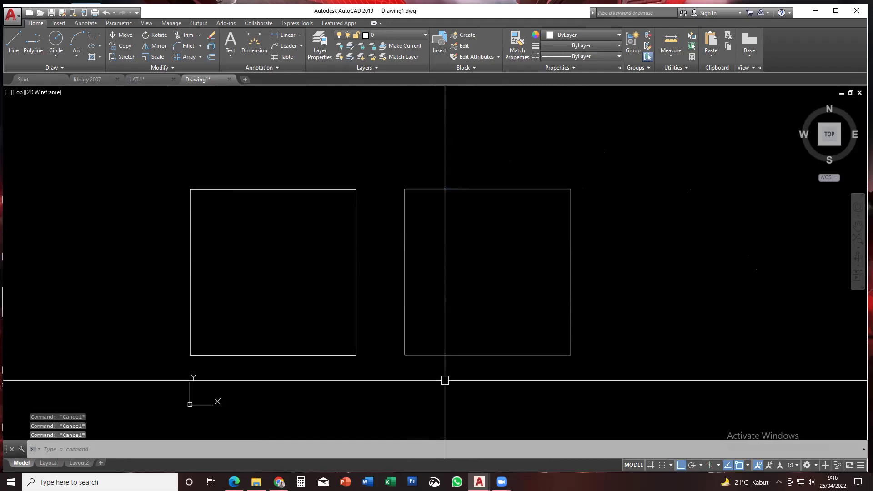
click(464, 354)
key(Escape)
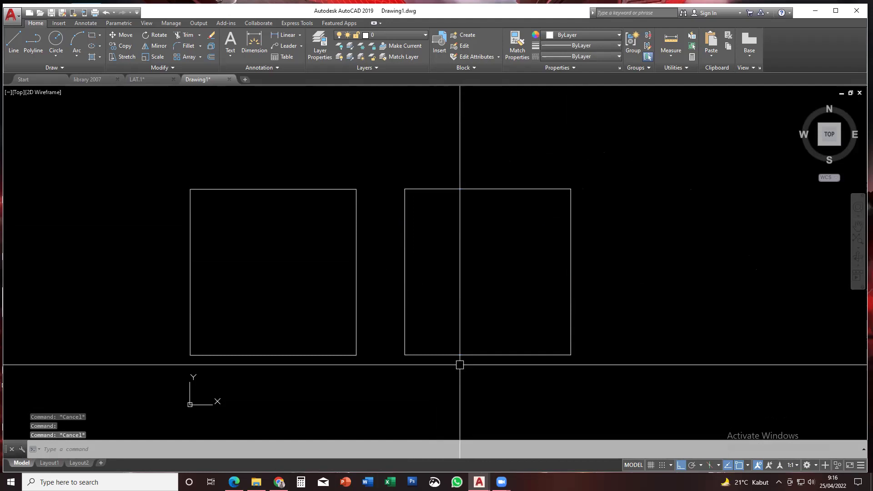
click(452, 355)
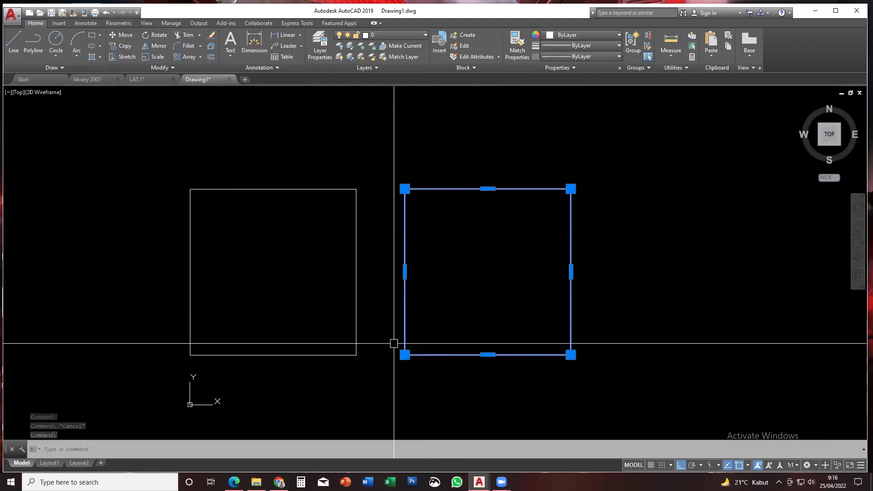
key(Escape)
click(549, 356)
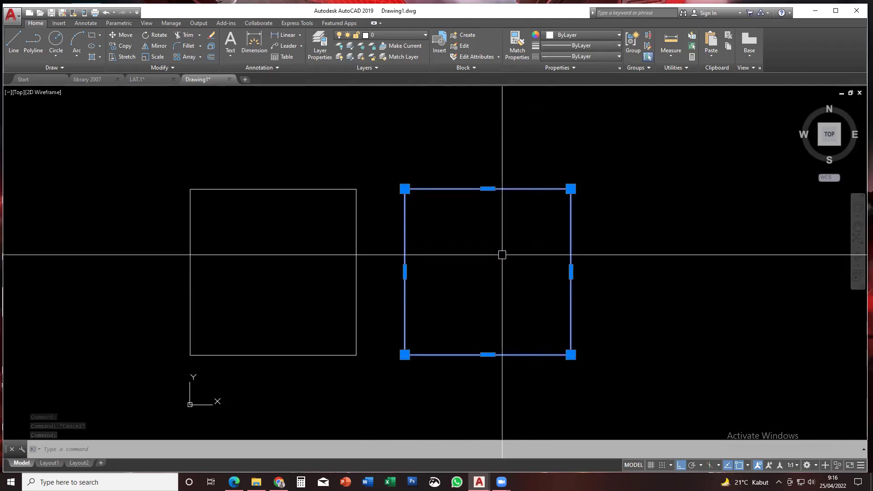
Select the right side of the line square to compare how it is selected with the polyline square, clearing the selection
key(Escape)
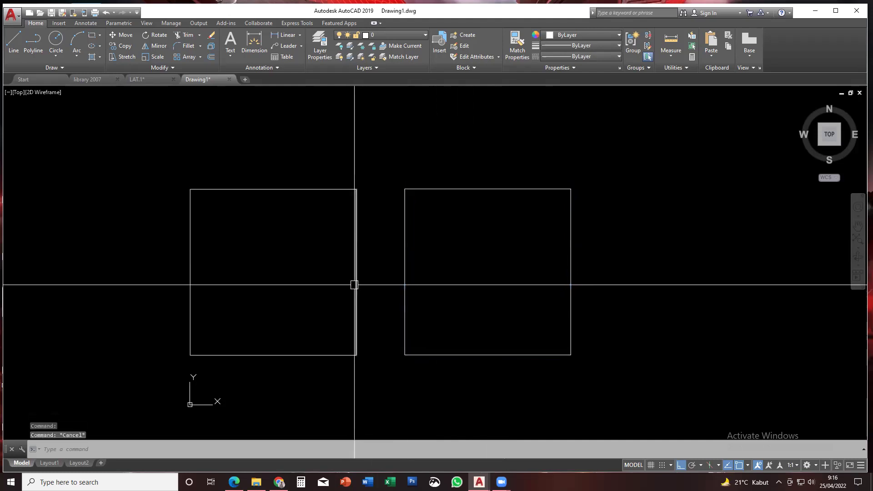
click(354, 284)
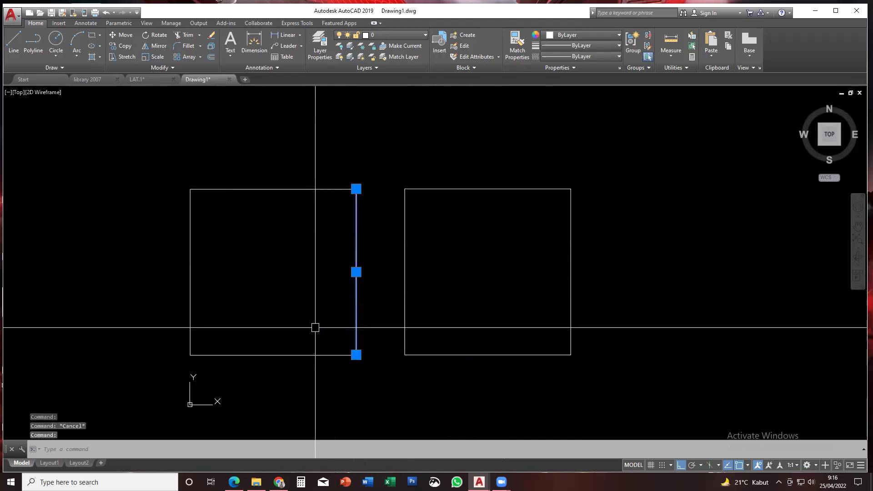
key(Escape)
mouse_move(522, 319)
middle_down()
mouse_move(408, 284)
mouse_move(476, 293)
mouse_move(509, 329)
middle_up()
mouse_move(488, 295)
middle_down()
mouse_move(495, 322)
mouse_move(458, 337)
middle_up()
text(ew)
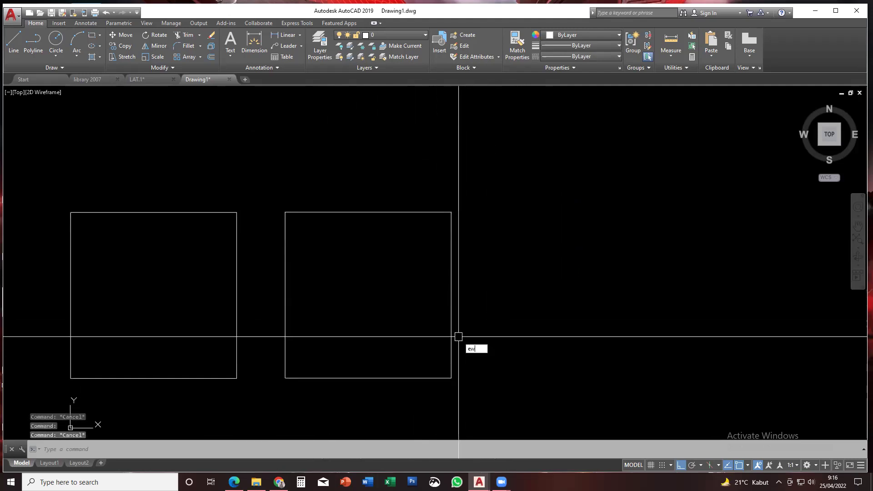
key(BackSpace)
key(BackSpace)
text(REC)
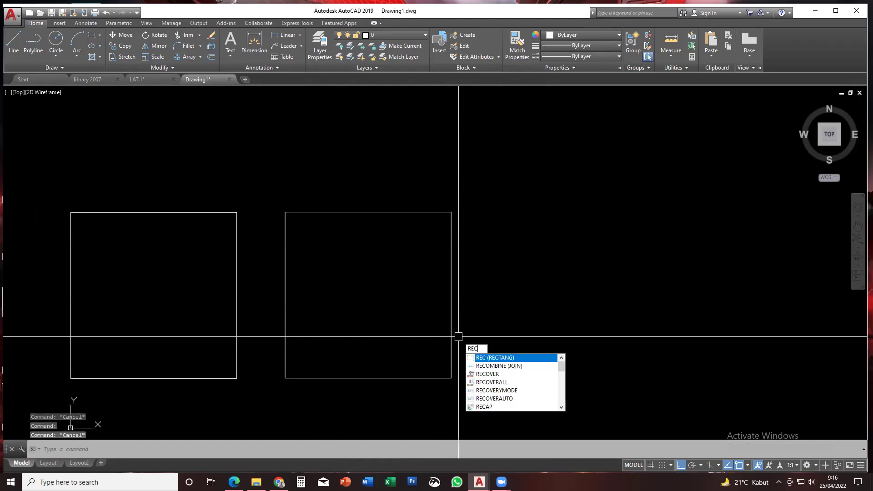
key(Return)
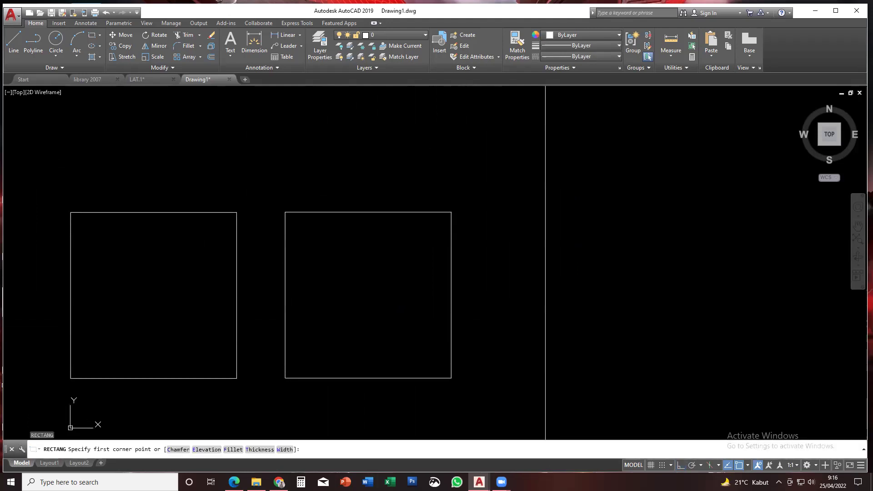
click(473, 378)
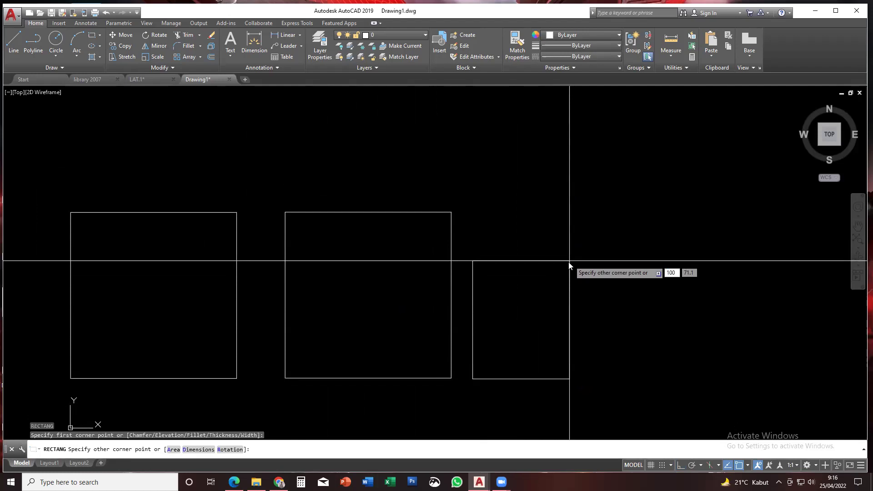
key(Escape)
key(Escape)
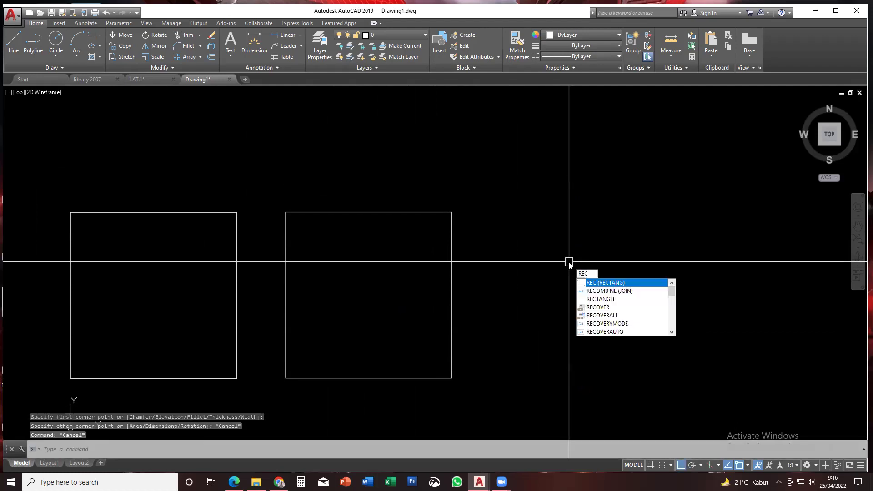
Draw a 100 by 100 square with the Rectangle command to the right of the polyline square, level with its lower edge
key(Return)
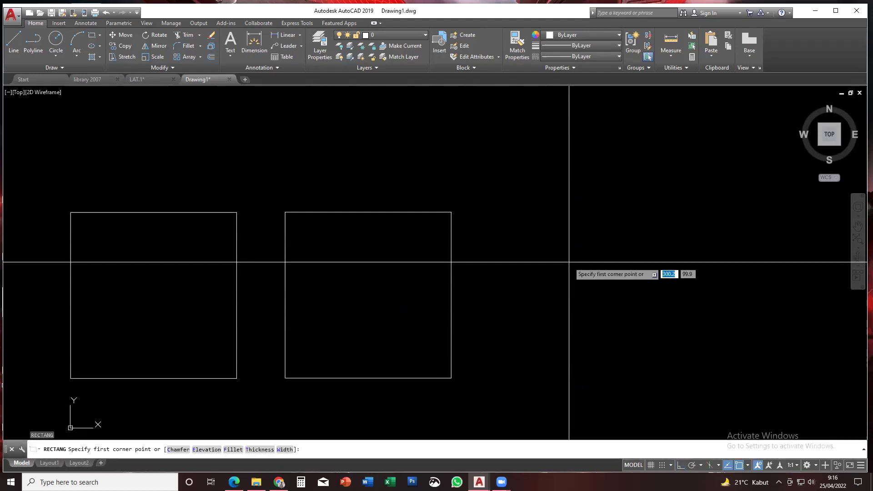
click(472, 378)
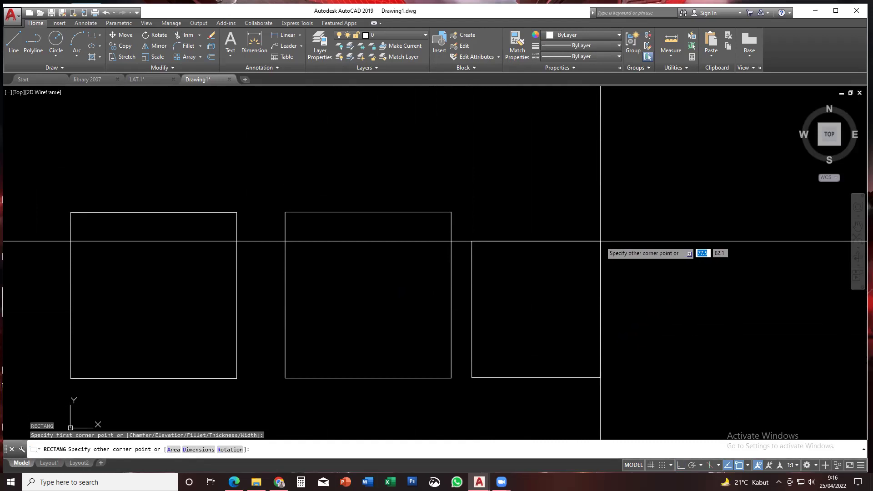
text(100)
key(Tab)
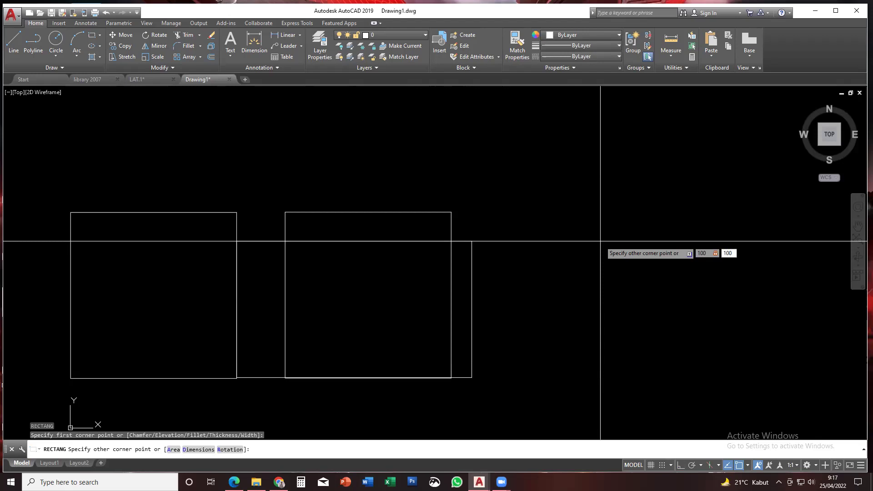
text(100)
key(Return)
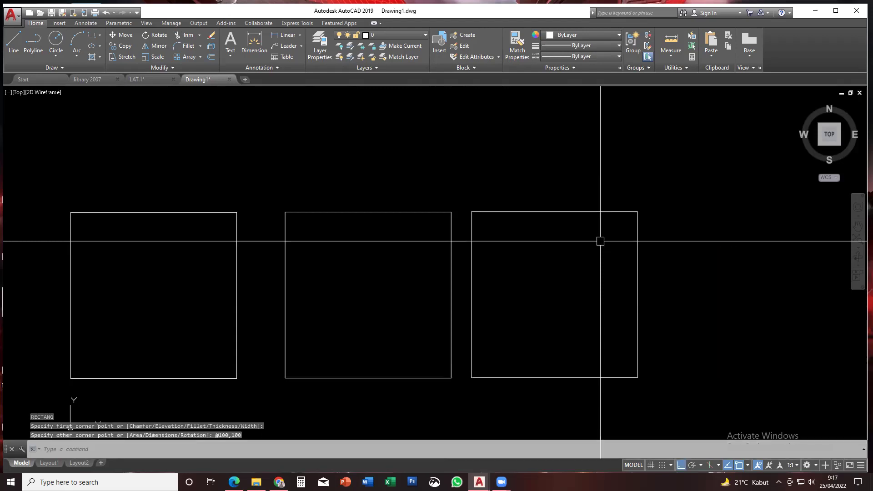
Select the rectangle repeatedly by its right edge and add the polyline square to compare how both are selected, clearing the selection
scroll(600, 241, down, 2)
middle_drag(614, 255, 540, 232)
click(549, 244)
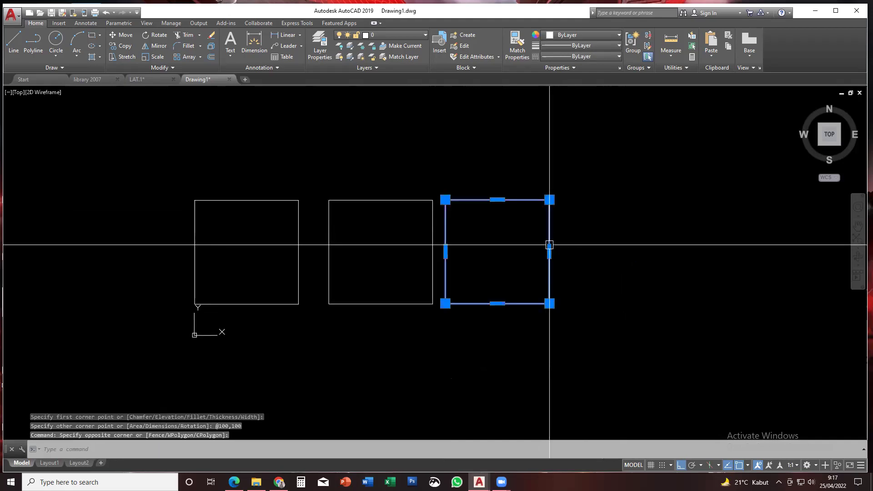
key(Escape)
click(551, 226)
key(Escape)
click(550, 227)
key(Escape)
click(552, 219)
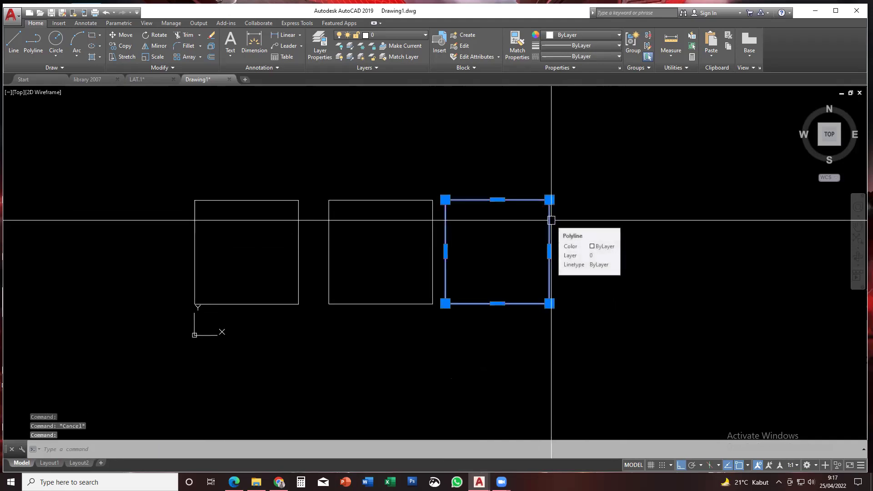
middle_drag(535, 230, 543, 230)
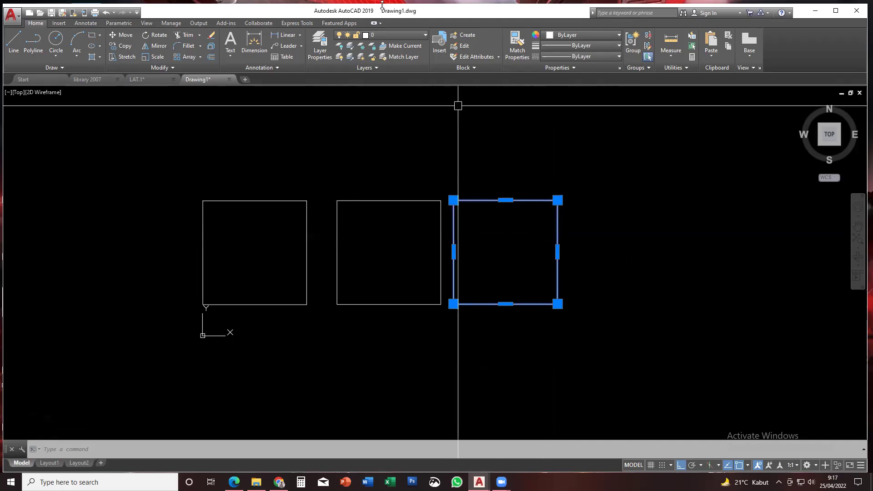
click(428, 202)
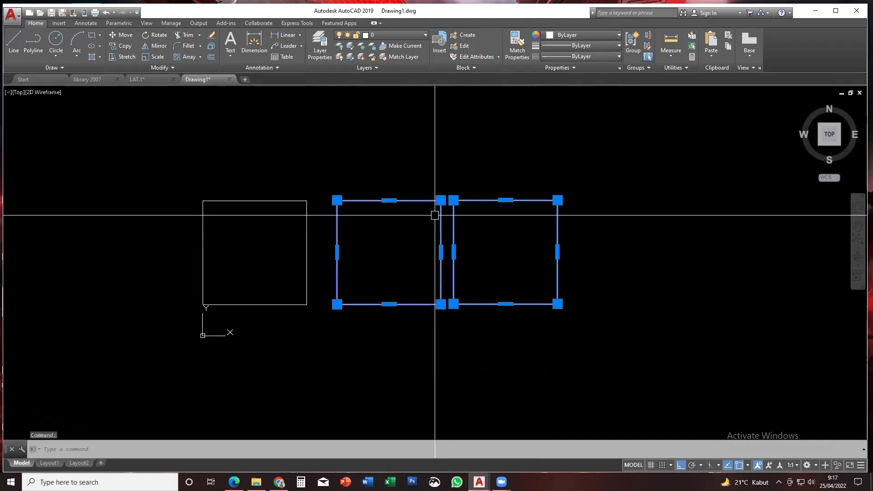
key(Escape)
key(Escape)
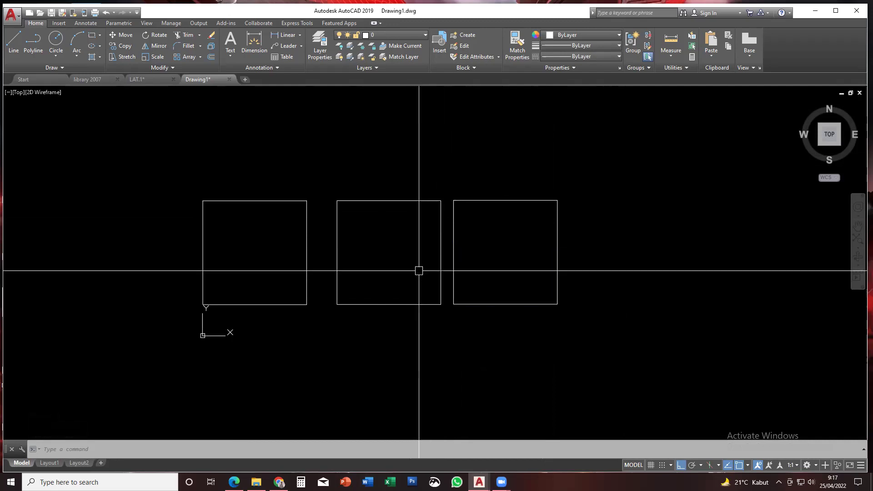
Explode the middle polyline square into separate lines and select its left side to check the result
click(399, 202)
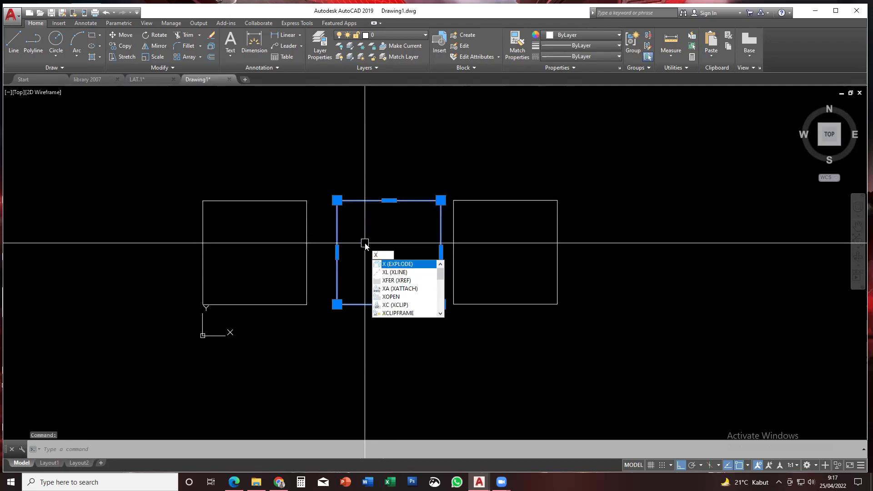
key(Return)
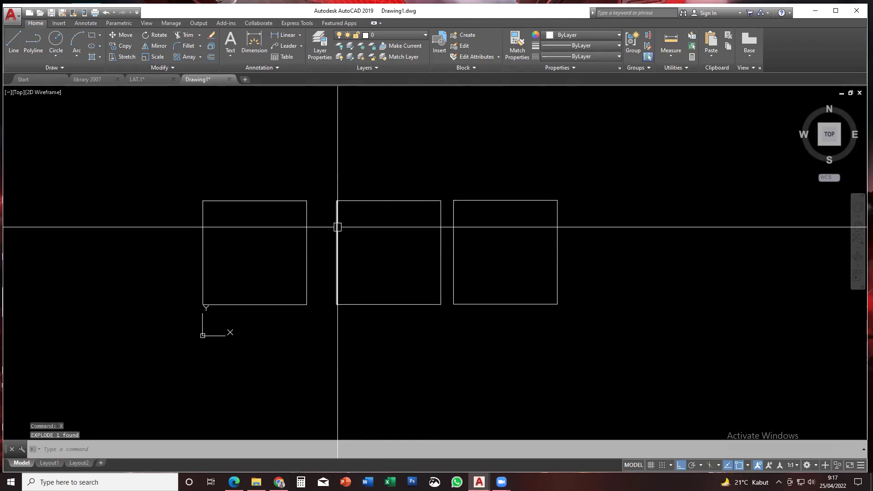
click(358, 197)
click(349, 217)
key(Escape)
click(338, 228)
key(Escape)
Select the unexploded rectangle repeatedly by its upper edge to examine how it differs from the exploded square
click(510, 200)
key(Escape)
click(505, 200)
key(Escape)
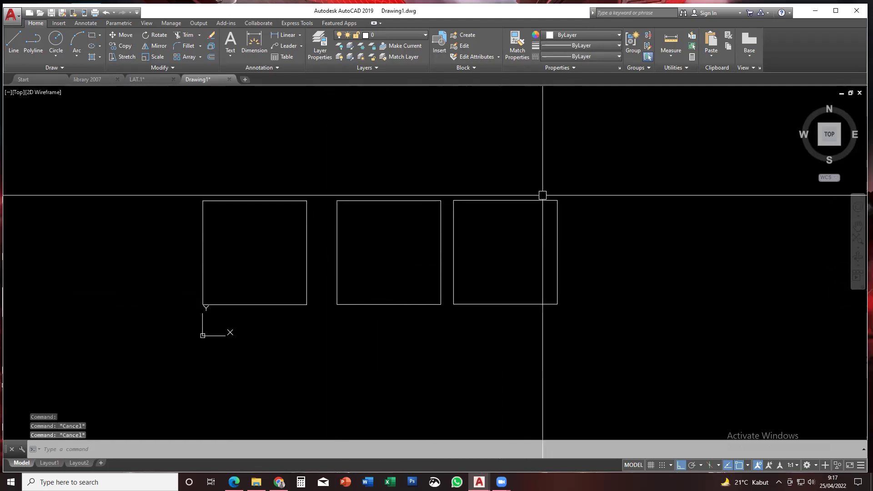
click(491, 200)
key(Escape)
click(489, 200)
key(Escape)
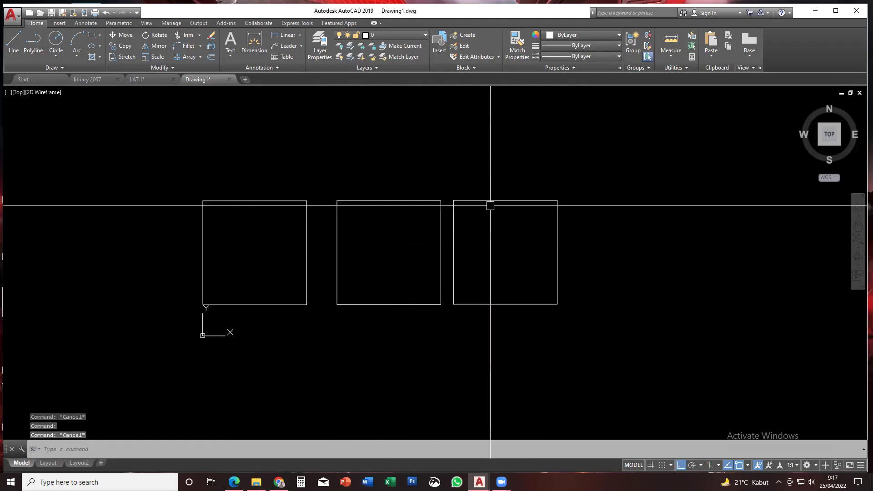
Offset the rectangle 10 inward
text(O)
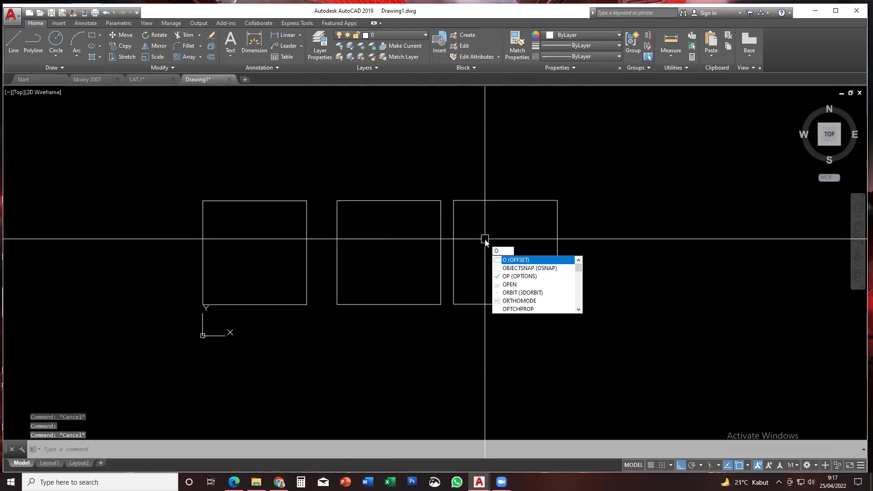
key(Return)
text(1)
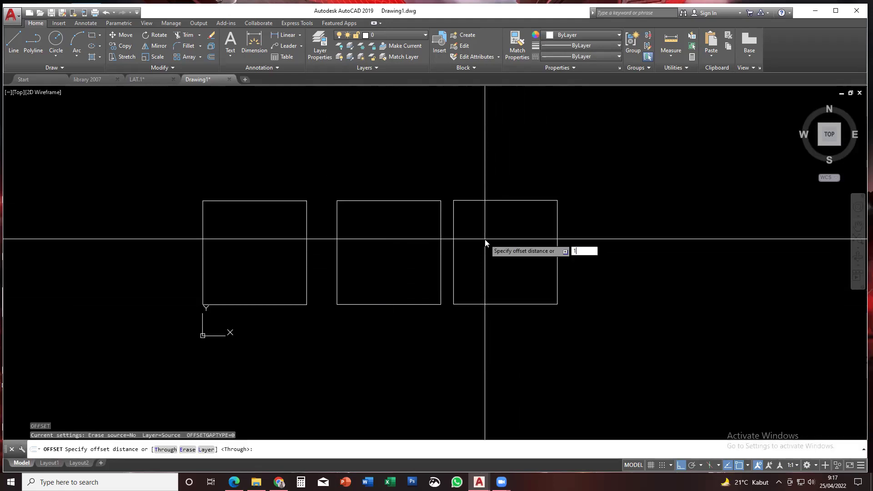
text(0)
key(Return)
click(499, 201)
click(491, 226)
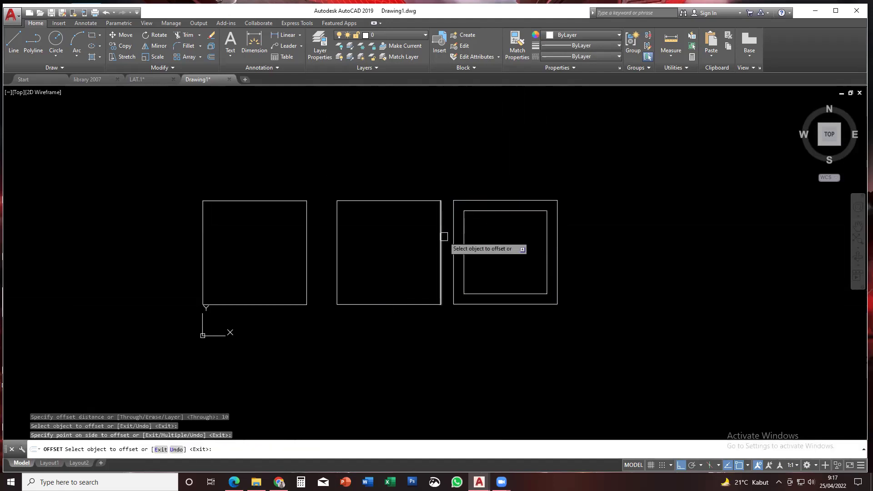
Offset the exploded square's top, left and bottom sides 10 inward and its right side 20 inward
scroll(502, 200, up, 2)
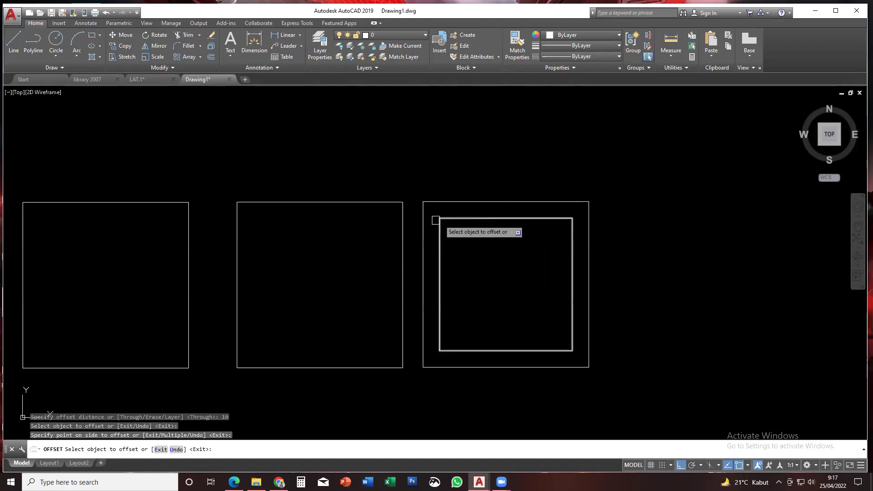
click(368, 202)
click(249, 251)
click(287, 367)
click(294, 357)
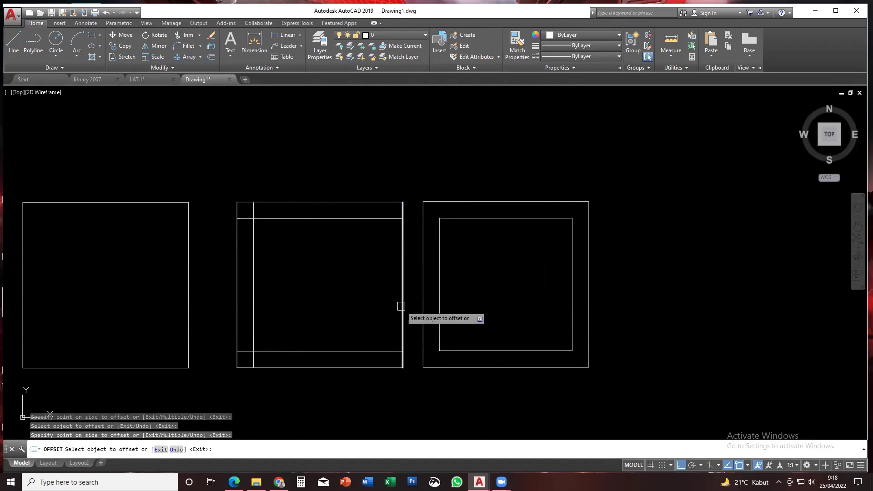
click(402, 306)
text(20)
key(Return)
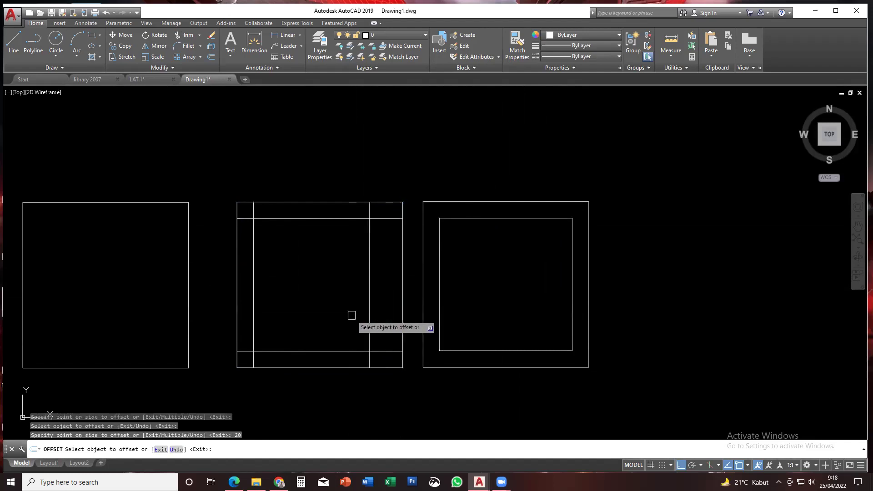
key(Escape)
key(Escape)
Delete the four offset lines inside the exploded square and the offset copy inside the rectangle
middle_drag(351, 327, 361, 327)
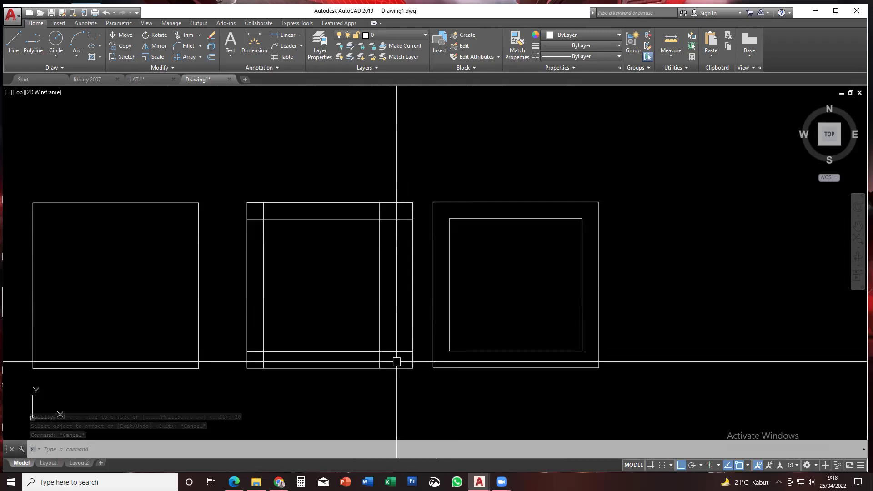
click(396, 362)
click(251, 213)
key(Delete)
middle_drag(445, 266, 403, 251)
click(409, 271)
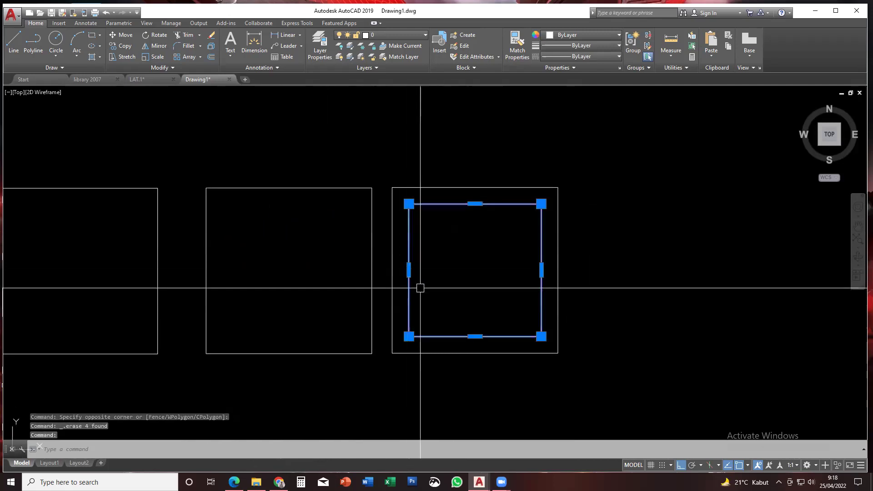
key(Delete)
scroll(422, 289, down, 2)
mouse_move(446, 288)
middle_down()
mouse_move(412, 281)
mouse_move(409, 291)
middle_up()
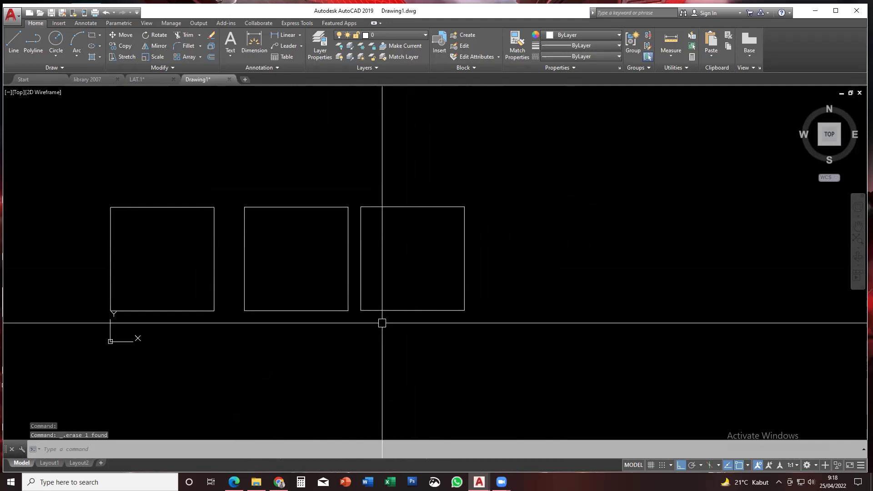
middle_drag(364, 311, 402, 305)
text(of)
key(Escape)
key(Escape)
click(384, 309)
key(Escape)
click(374, 300)
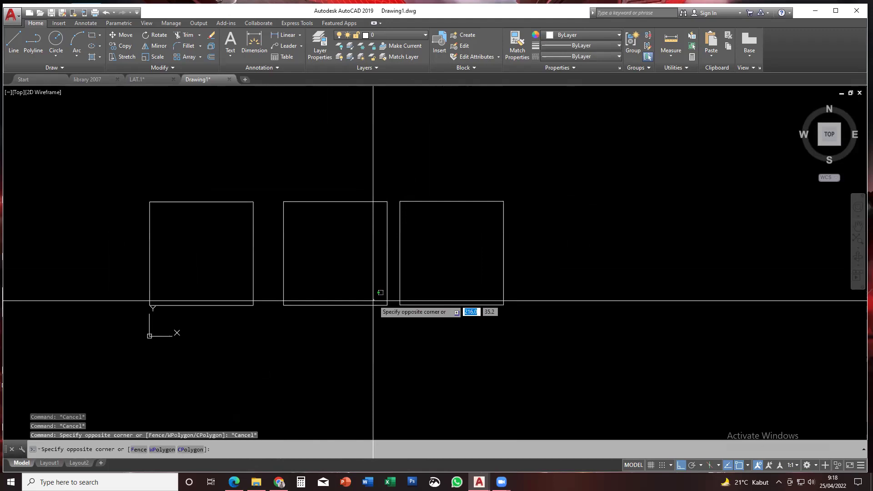
key(Escape)
middle_drag(366, 306, 380, 286)
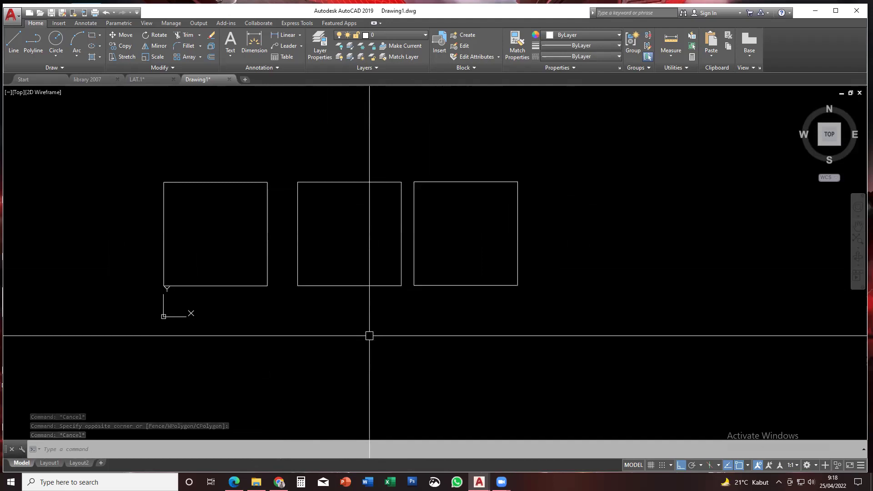
click(432, 289)
key(Escape)
Convert the middle square's bottom line into a polyline with PEDIT, leaving the command without choosing a further option
click(384, 286)
key(Escape)
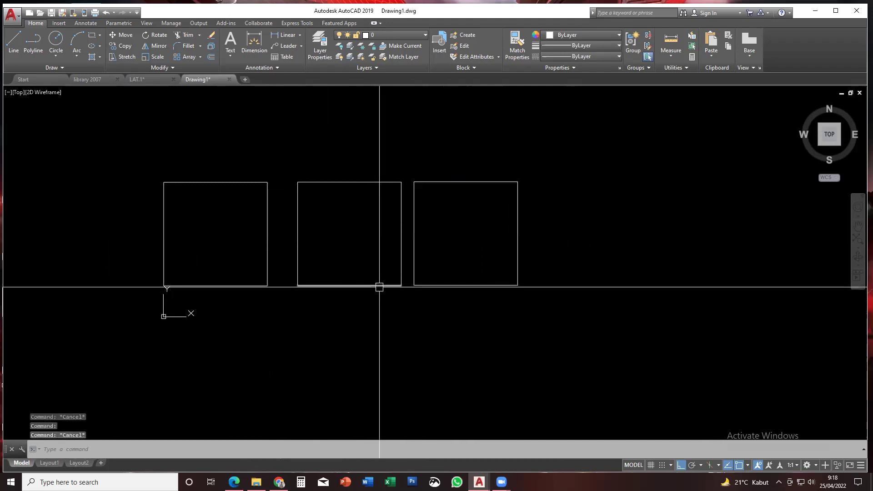
click(390, 286)
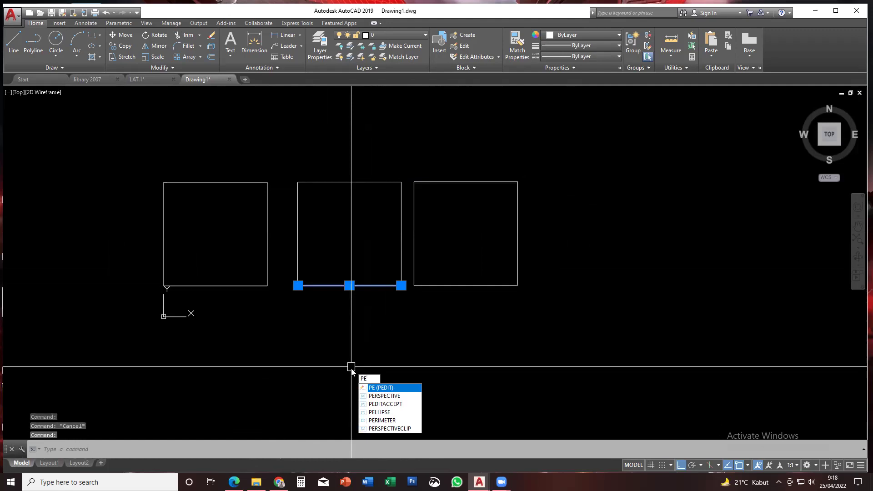
key(Return)
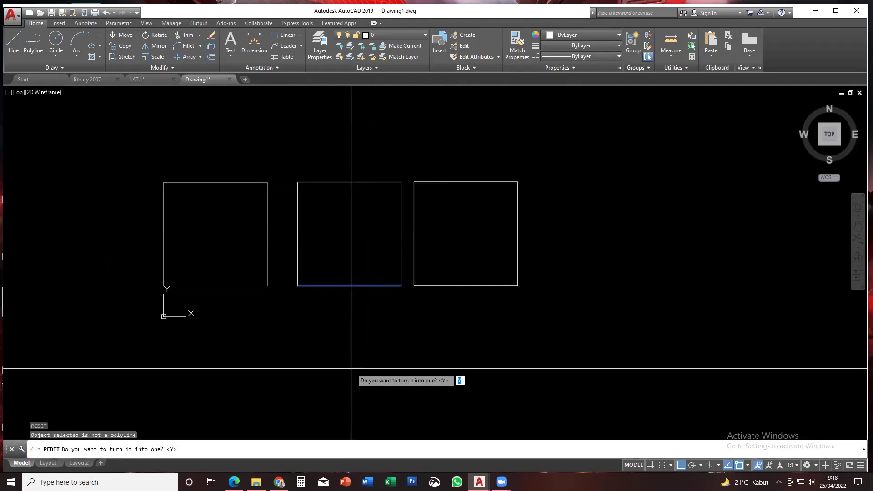
key(Return)
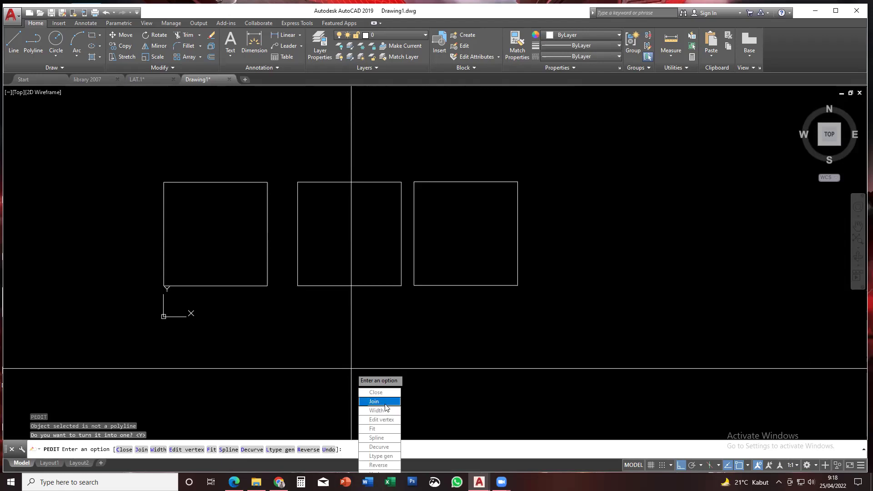
key(Escape)
key(Escape)
key(Escape)
key(Escape)
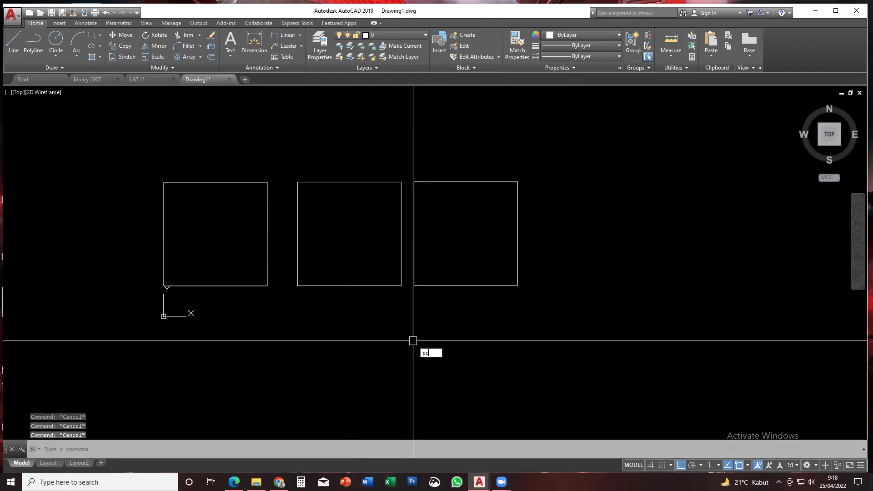
Join the four sides of the middle square into a single polyline with the PEDIT Join option
text(pe)
key(Return)
click(381, 286)
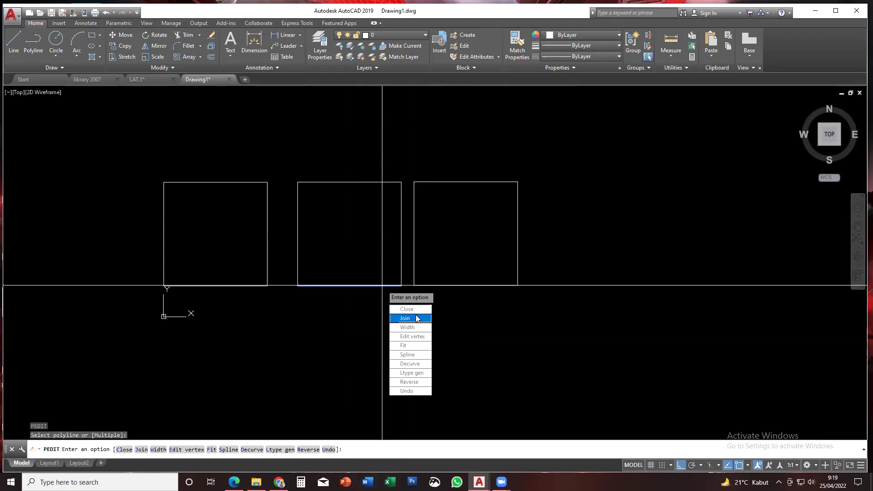
click(417, 318)
click(362, 285)
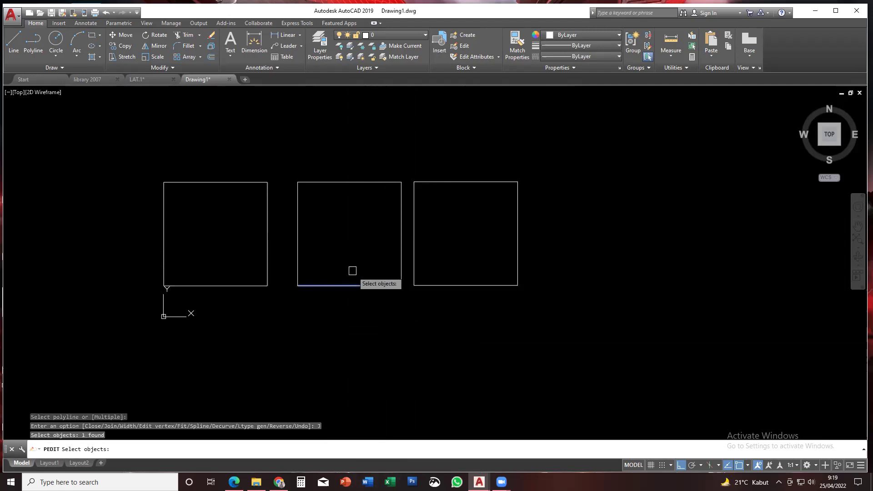
click(293, 209)
click(297, 201)
click(297, 197)
click(285, 166)
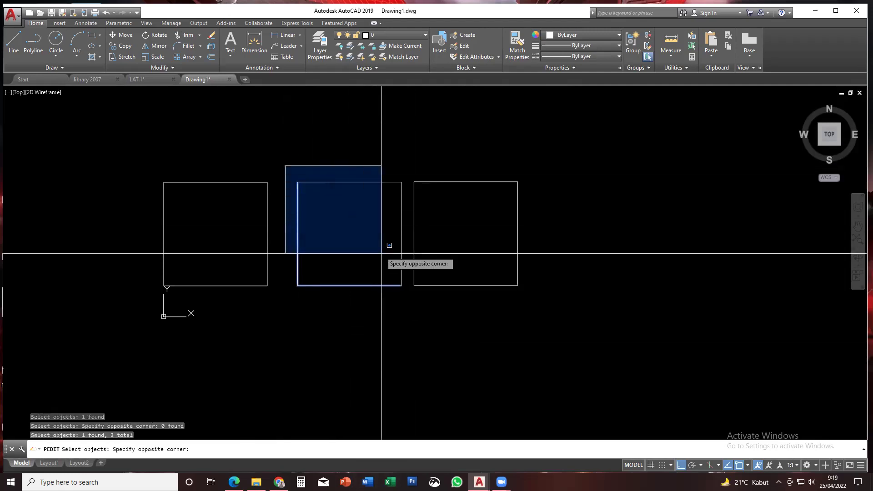
click(404, 290)
click(289, 163)
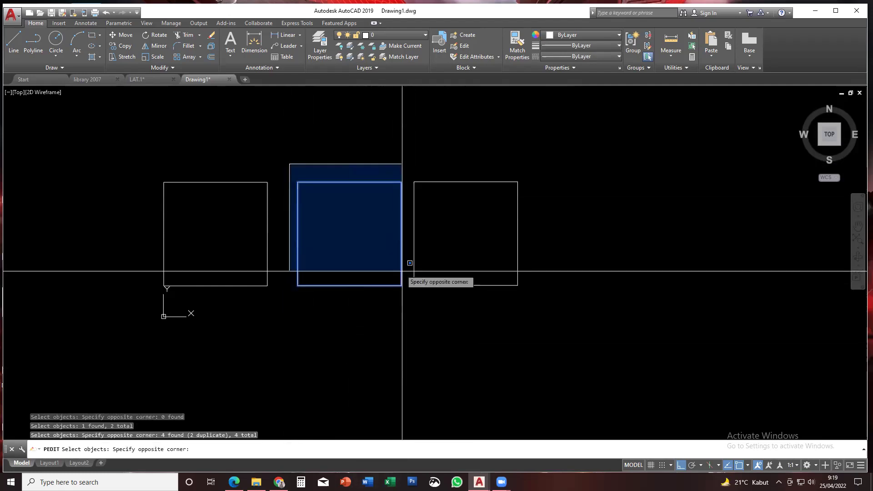
click(404, 294)
key(Return)
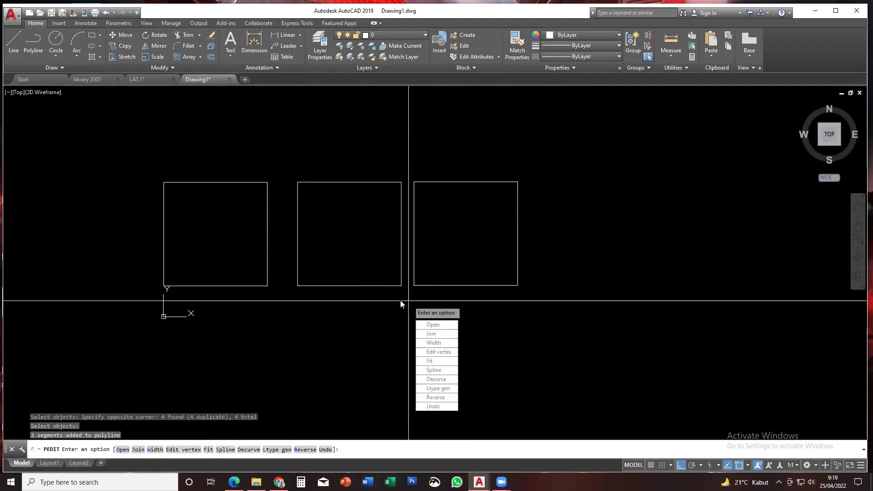
key(Return)
Select the middle square by its bottom edge twice to check whether its sides act as one object
click(400, 286)
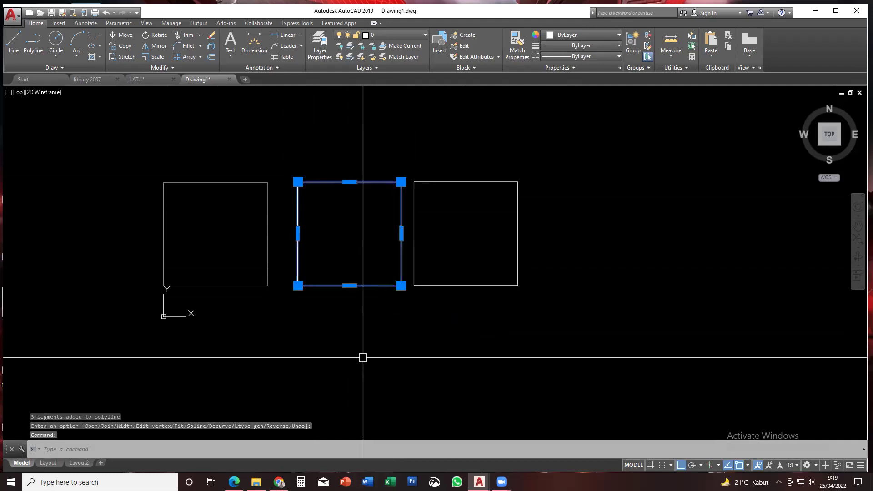
key(Escape)
key(Escape)
scroll(392, 291, down, 2)
click(392, 291)
click(369, 331)
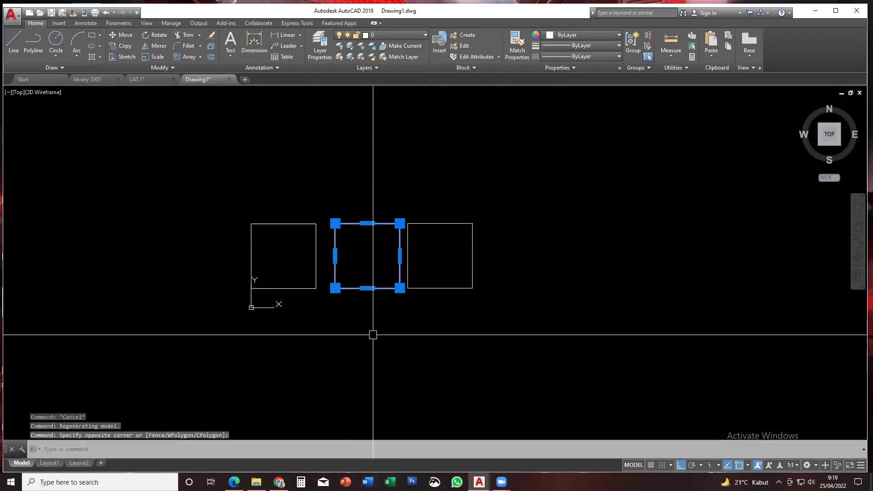
key(Escape)
key(Escape)
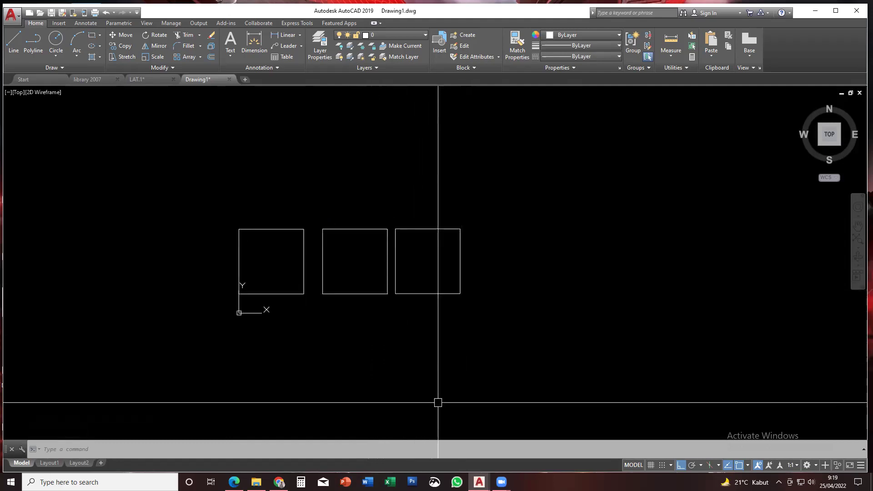
Switch to the LATIHAN AUTOCAD 2D PDF in the browser and review the polyline exercises on page 2, then return to AutoCAD
click(234, 482)
scroll(547, 163, up, 2)
scroll(548, 166, down, 2)
scroll(548, 168, down, 2)
scroll(548, 168, up, 2)
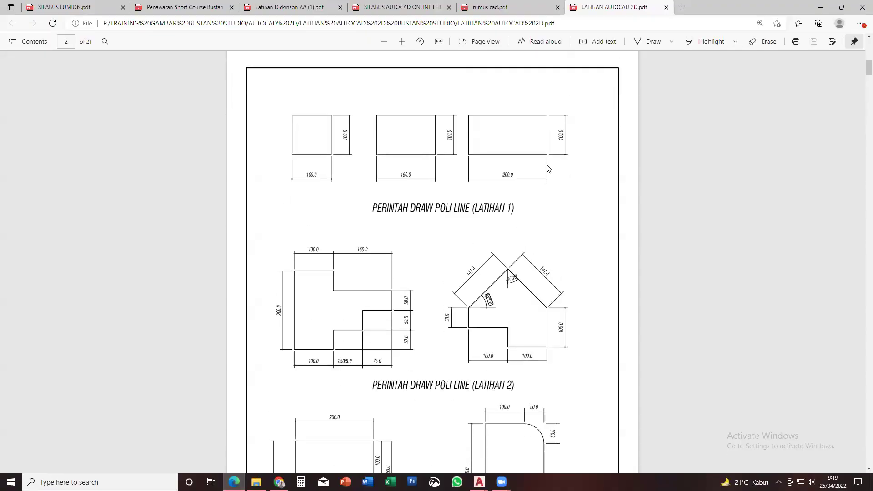
scroll(566, 163, down, 2)
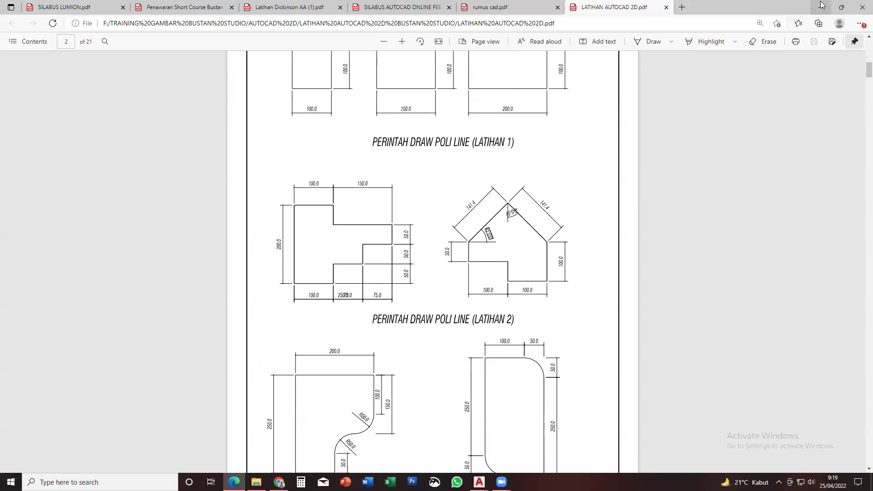
click(819, 8)
middle_drag(411, 325, 430, 326)
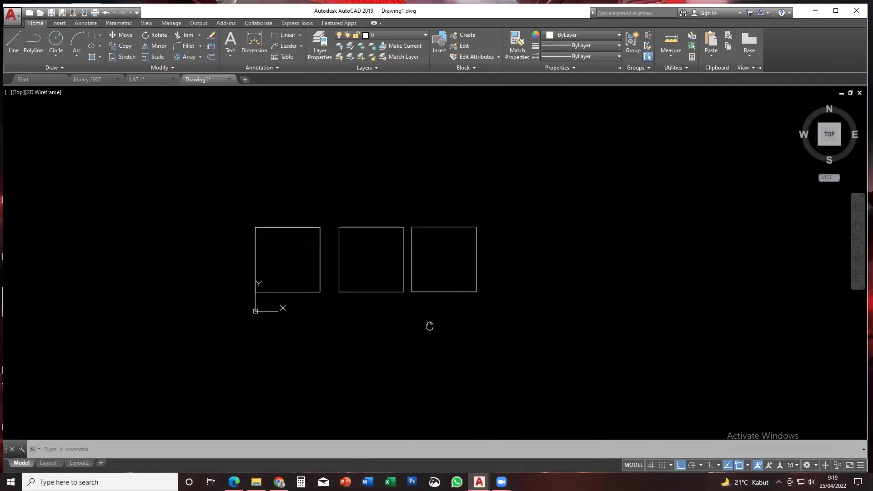
scroll(444, 312, down, 2)
key(Escape)
key(Escape)
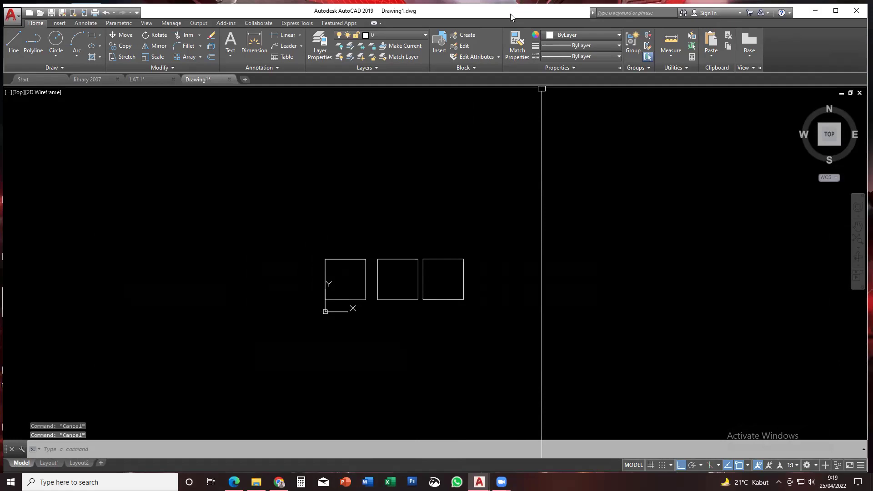
Arrange the exercise PDF and the AutoCAD drawing side by side, each filling half of the screen
drag(510, 14, 483, 22)
click(234, 482)
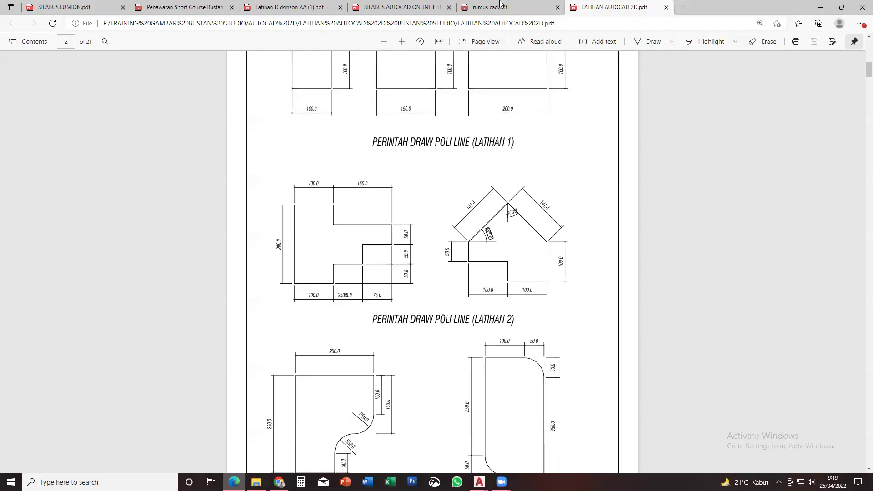
double_click(716, 10)
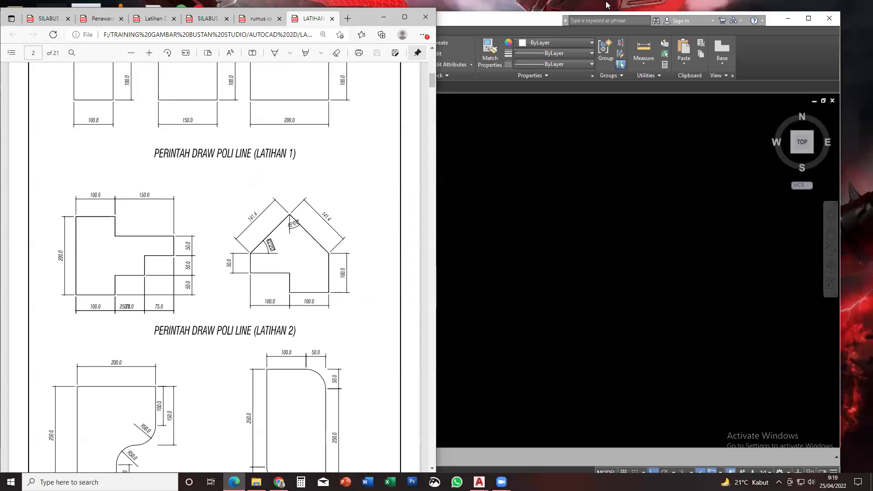
click(775, 21)
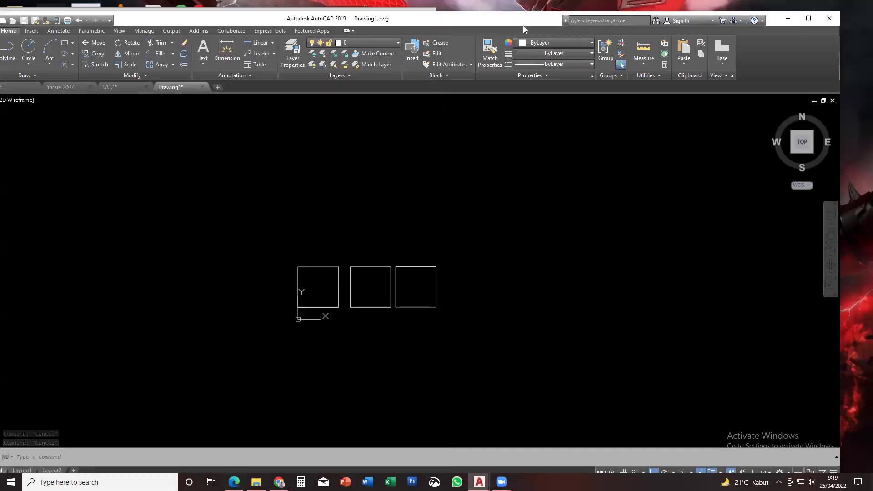
key(super+Right)
click(583, 157)
click(546, 153)
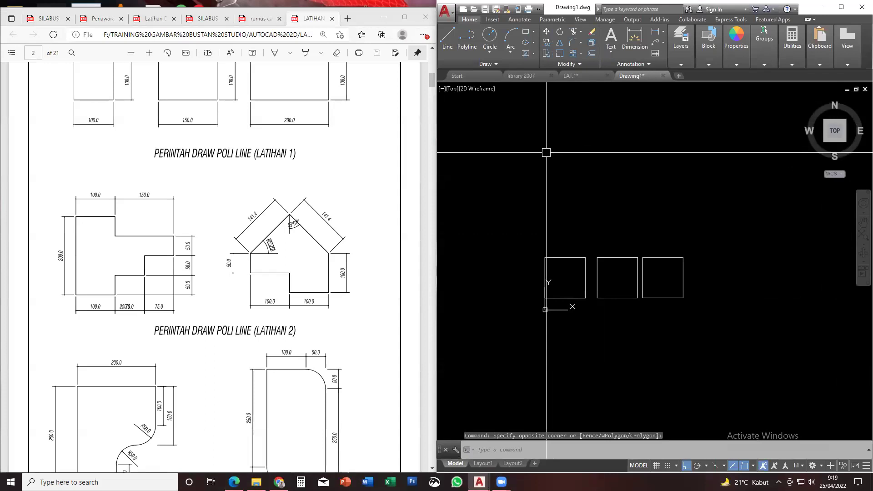
Examine the dimensions of the stepped outline in the PDF's LATIHAN 2 polyline exercise
scroll(489, 214, up, 2)
scroll(275, 191, up, 3)
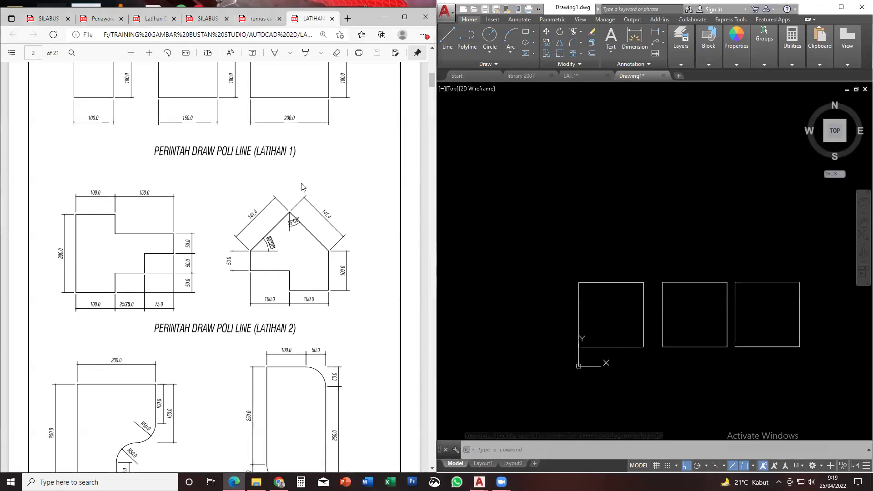
scroll(268, 221, down, 2)
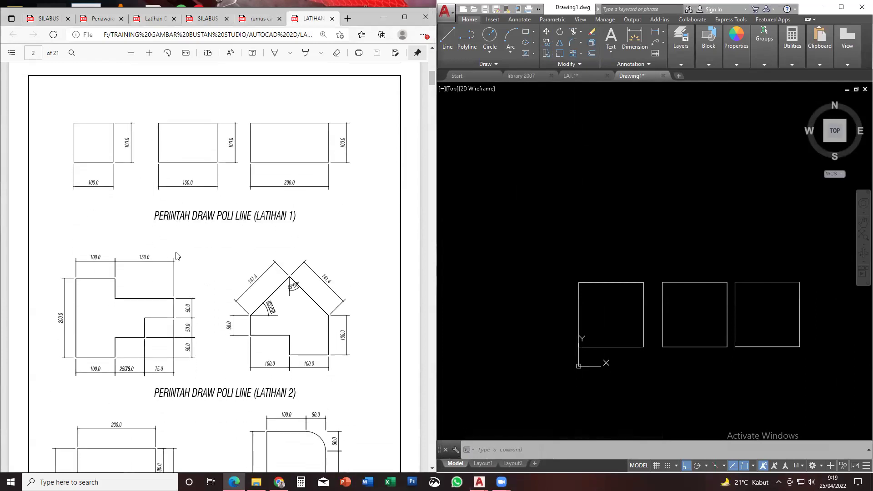
scroll(189, 249, down, 2)
ctrl+scroll(100, 306, up, 1)
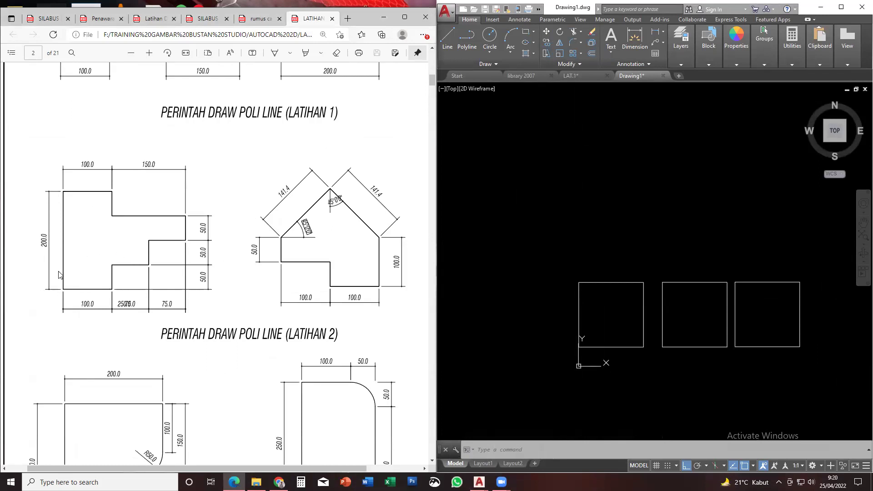
click(524, 218)
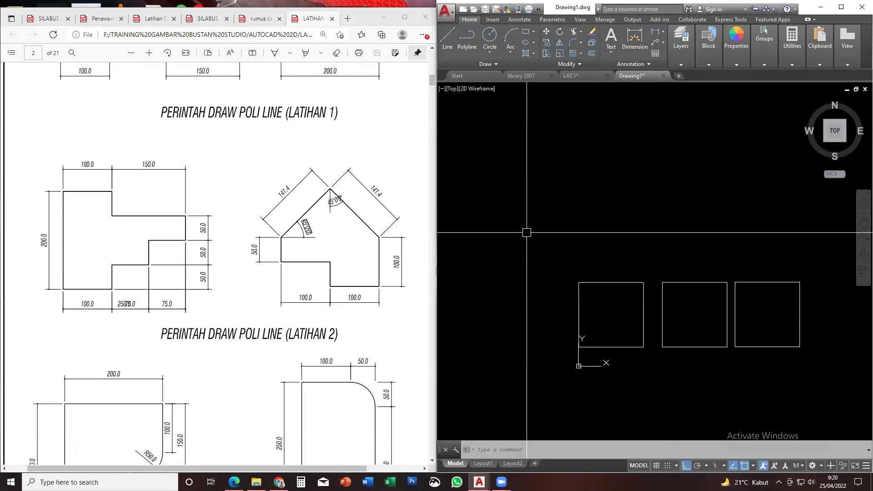
scroll(598, 259, down, 2)
middle_drag(633, 281, 609, 278)
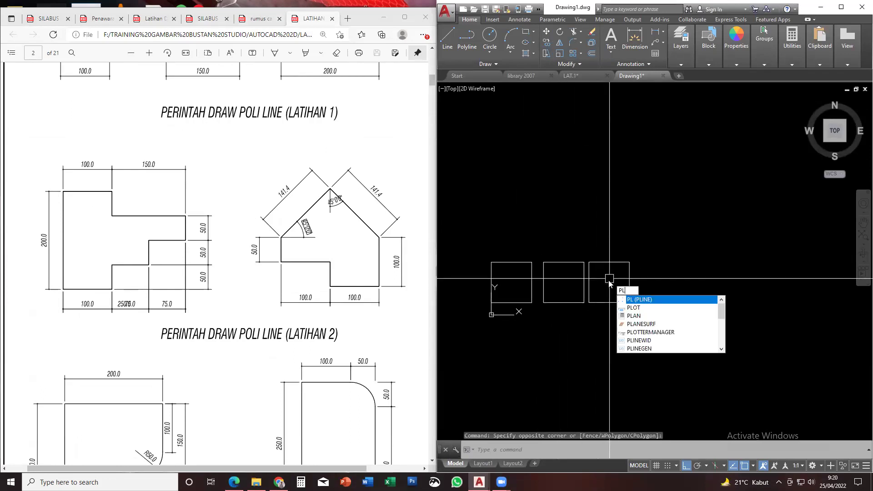
Start the stepped outline as a polyline to the right of the squares, with segments of 200 upward and 100 rightward
key(Return)
click(650, 307)
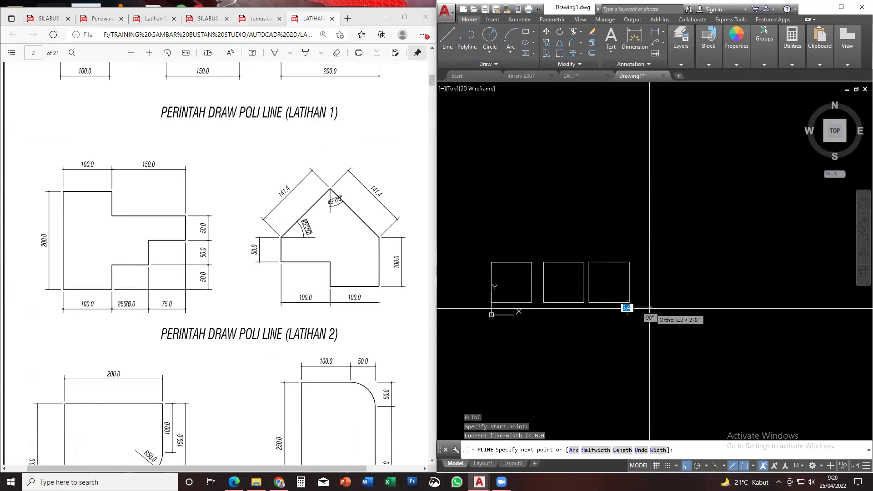
text(200)
key(Return)
text(100)
key(Return)
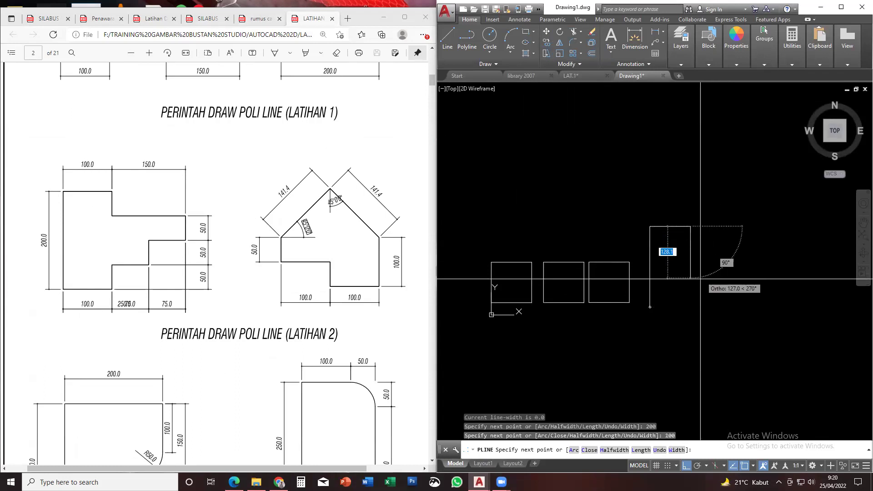
Continue the polyline outline with a 50 segment downward and a 150 segment to the right
text(50)
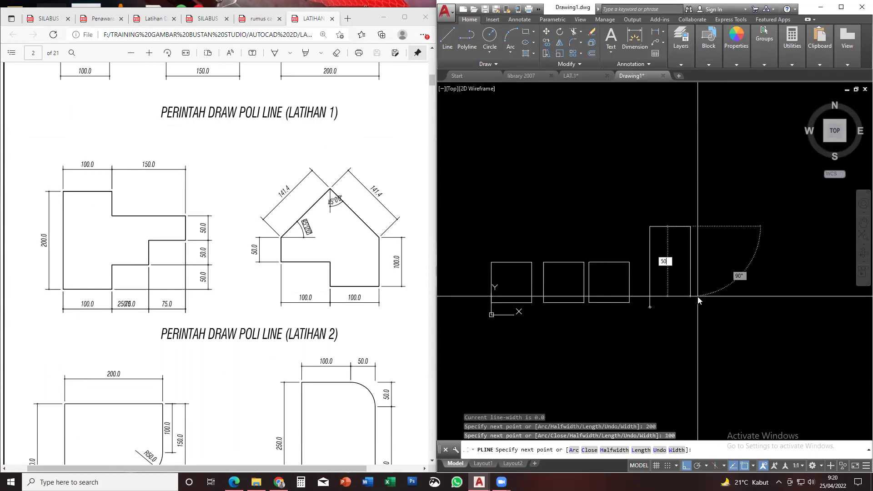
key(Return)
text(1)
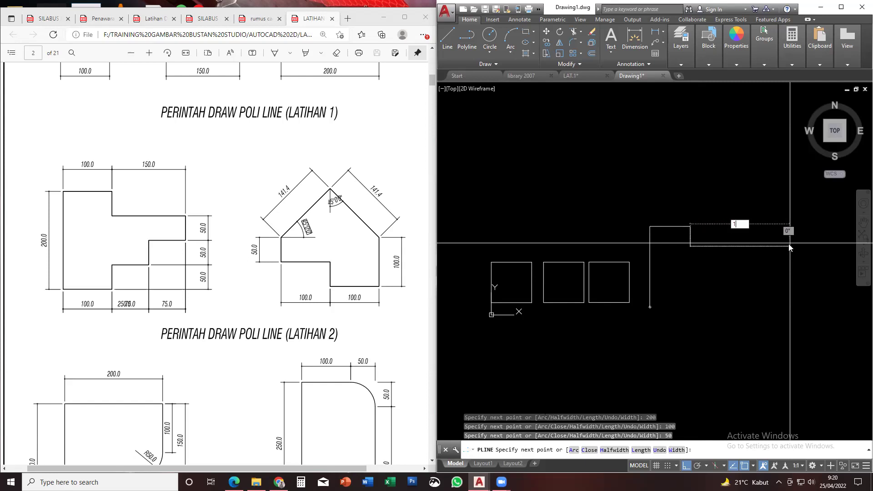
text(50)
key(Return)
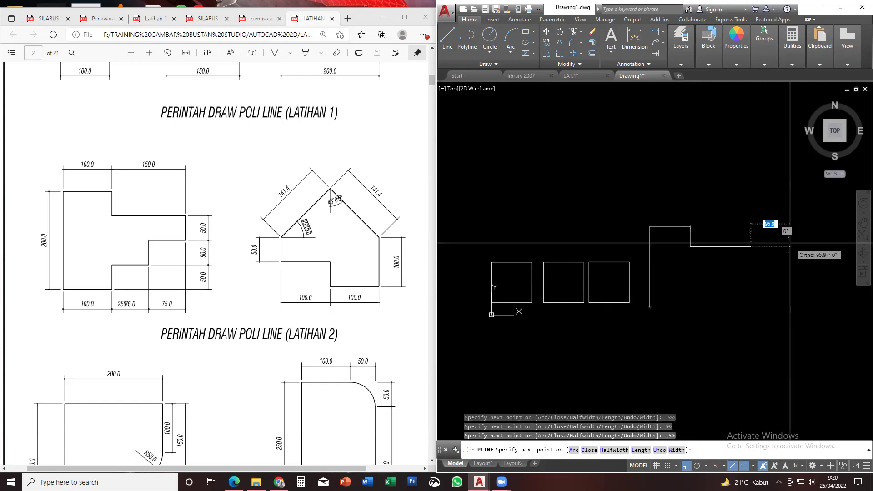
Extend the polyline outline by 50 downward and 75 to the left
text(1)
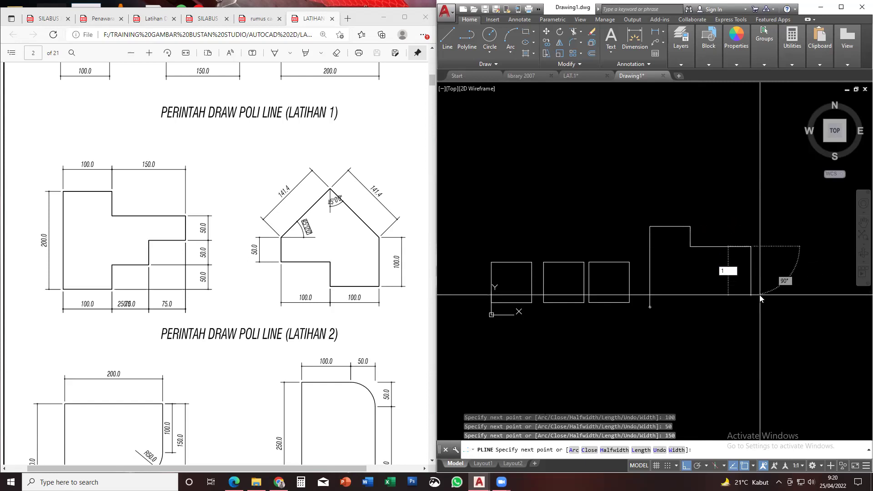
text(50)
key(Return)
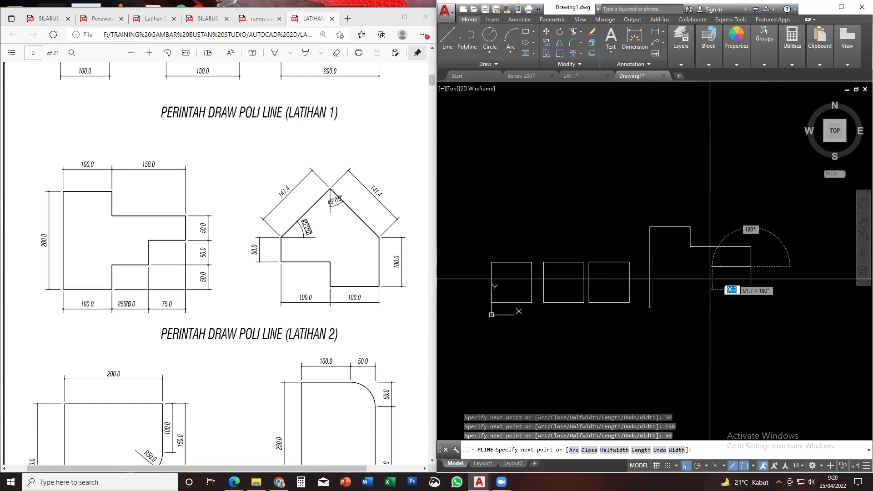
text(50)
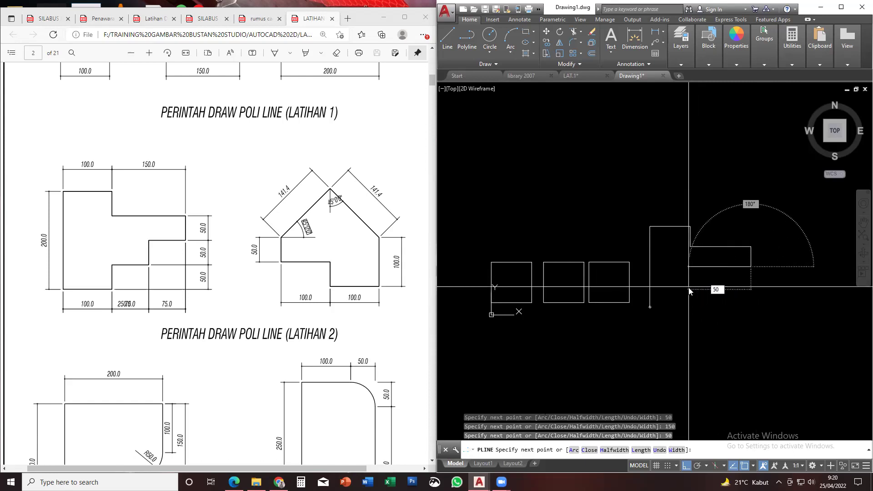
text(5)
key(Return)
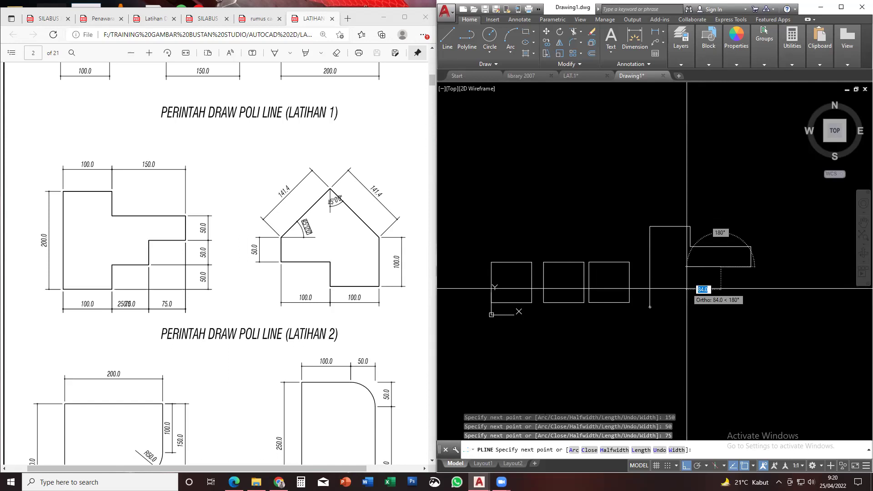
Continue the stepped polyline outline with segments of 50 downward, 75 to the left and 50 downward
text(50)
key(Return)
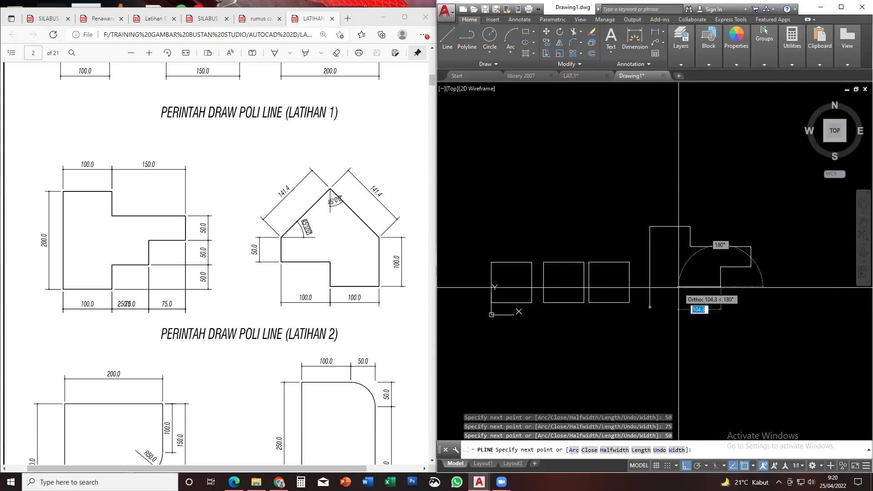
text(75)
key(Return)
text(50)
key(Return)
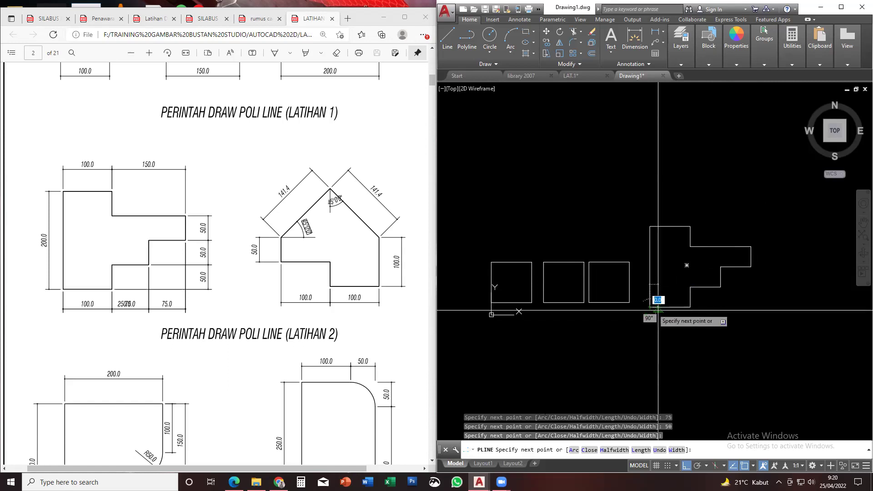
Close the stepped outline by joining its last segment to the starting corner, and end the polyline
click(649, 307)
middle_drag(649, 307, 629, 311)
key(Escape)
key(Escape)
click(683, 294)
key(Escape)
mouse_move(697, 306)
middle_down()
mouse_move(627, 314)
mouse_move(637, 306)
mouse_move(628, 304)
middle_up()
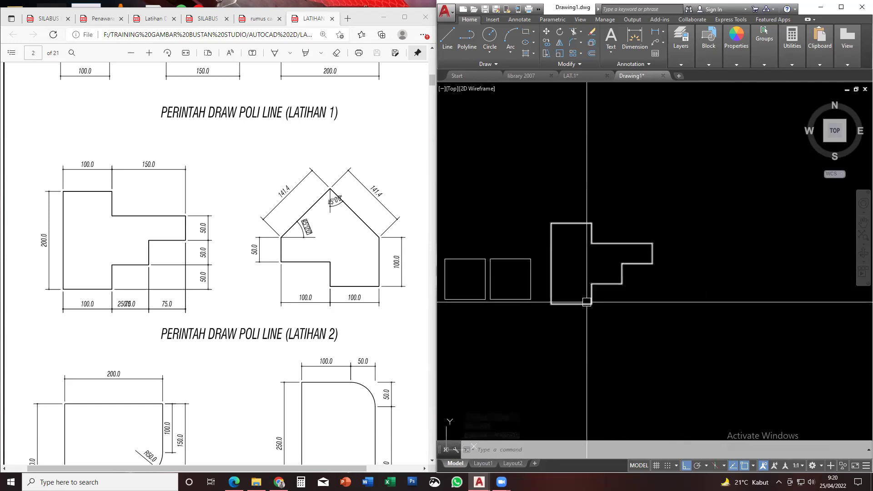
click(287, 258)
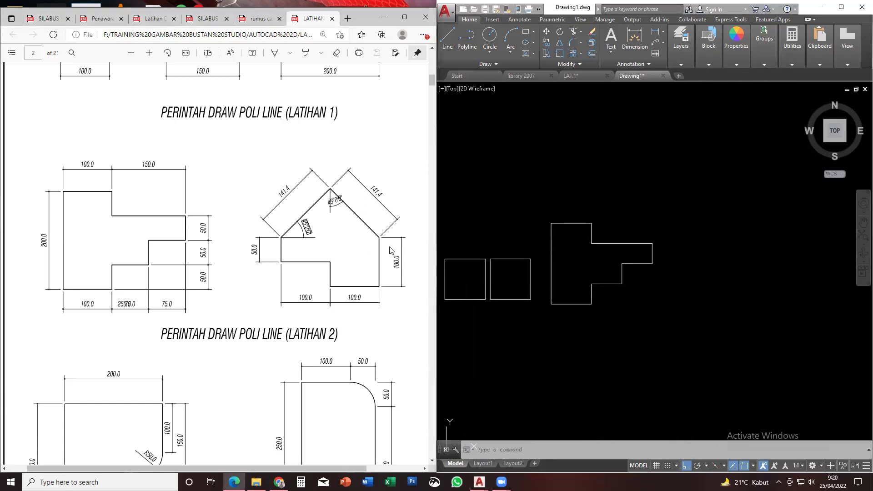
middle_drag(690, 296, 670, 295)
text(PL)
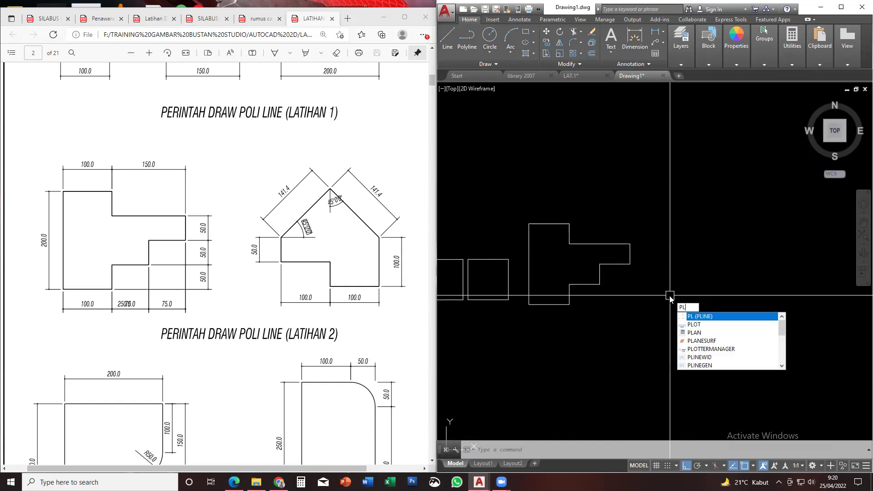
key(Return)
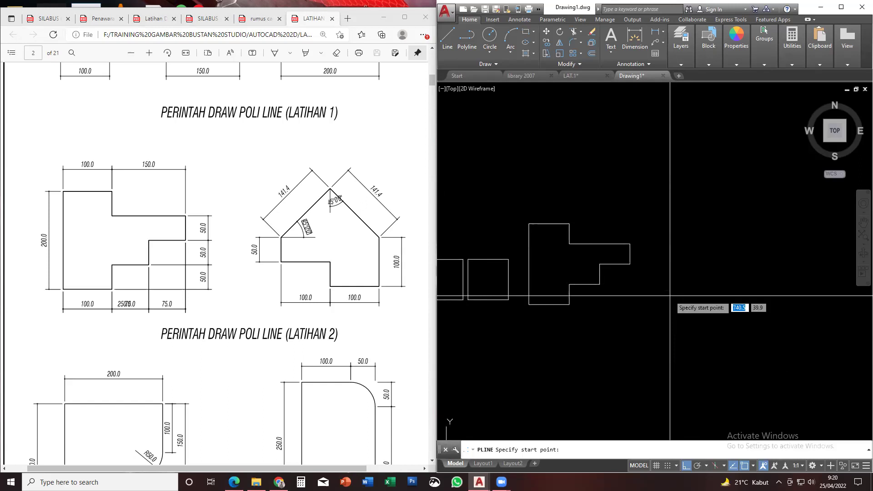
click(666, 245)
text(5)
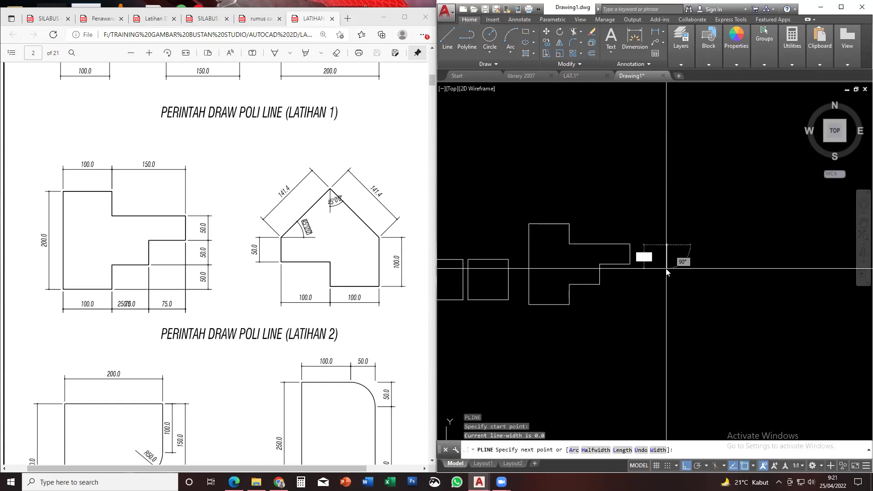
text(0)
key(Return)
key(Escape)
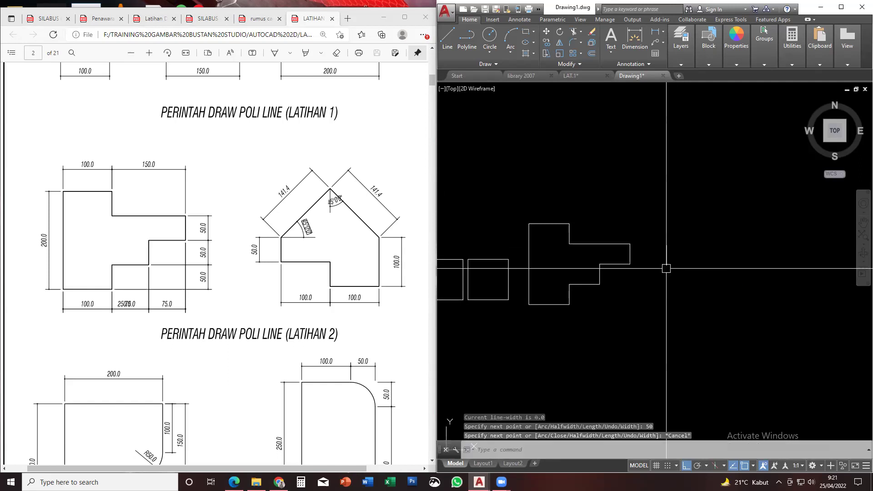
click(282, 241)
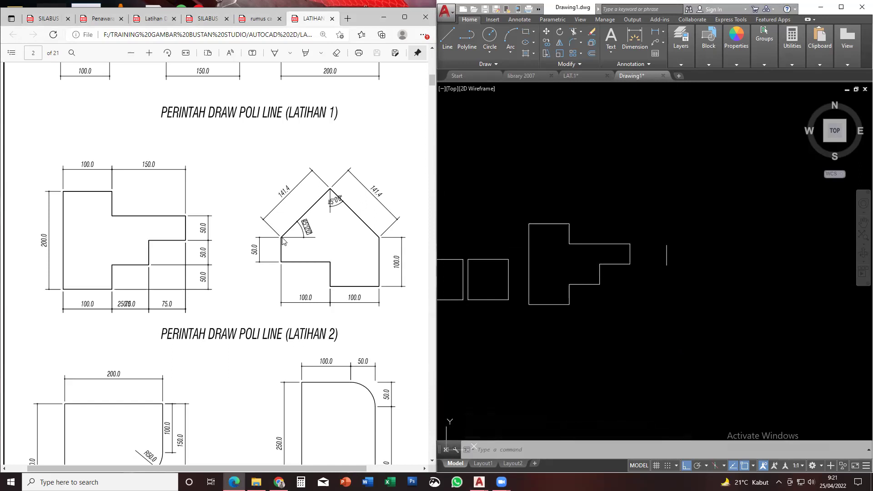
click(669, 253)
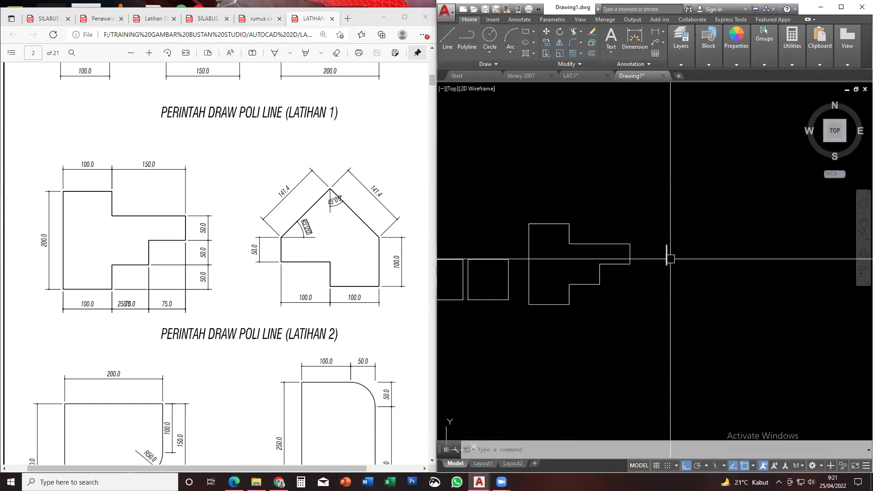
key(ctrl+z)
Start the house-shaped outline as a polyline beside the stepped outline, with segments of 50 downward and 100 to the right
text(pl)
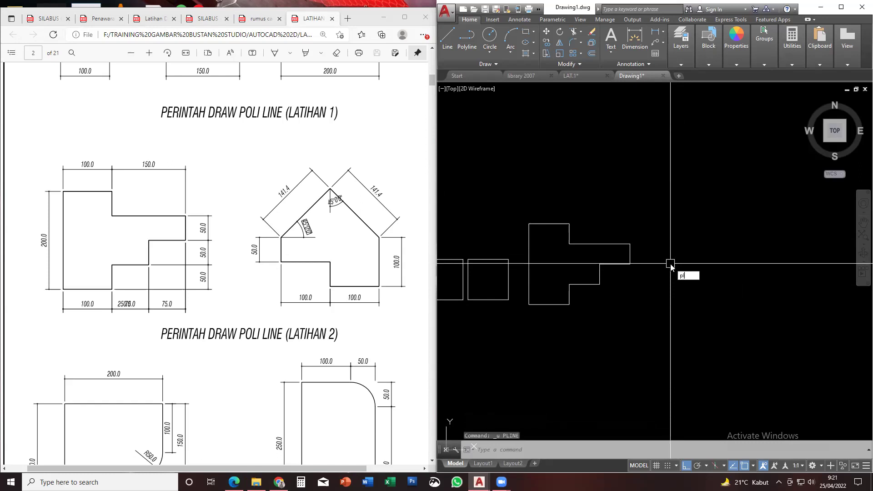
key(space)
click(664, 252)
text(50)
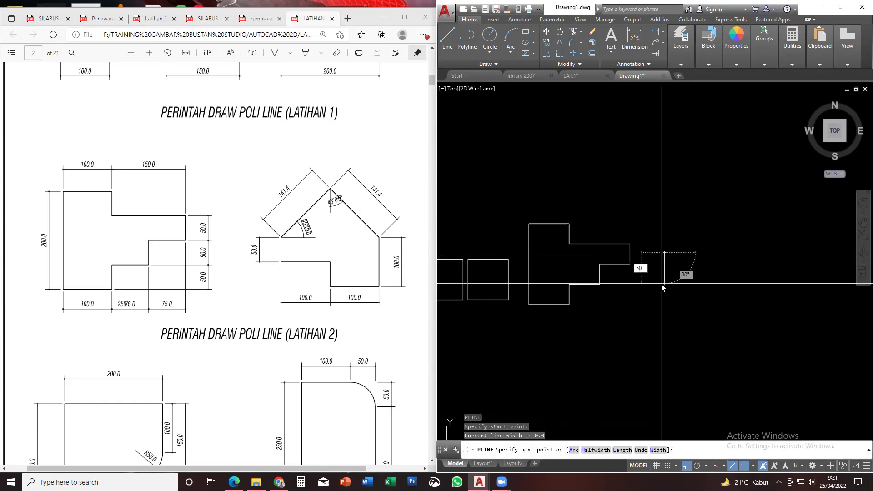
key(Return)
text(1)
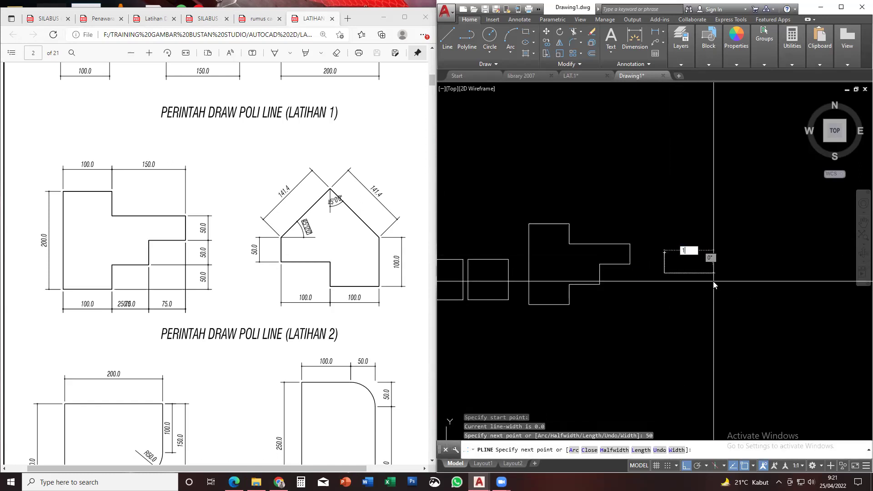
text(00)
key(Return)
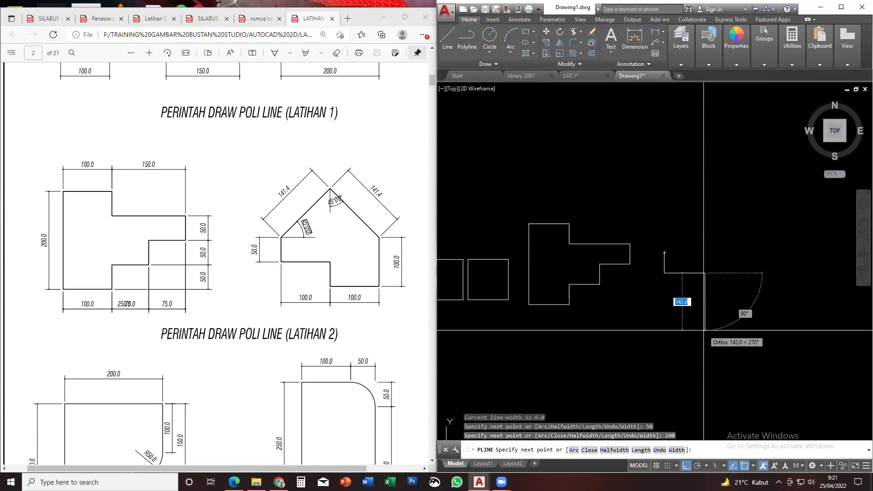
Extend the house outline with segments of 50 downward, 100 to the right and 100 upward
text(50)
key(Return)
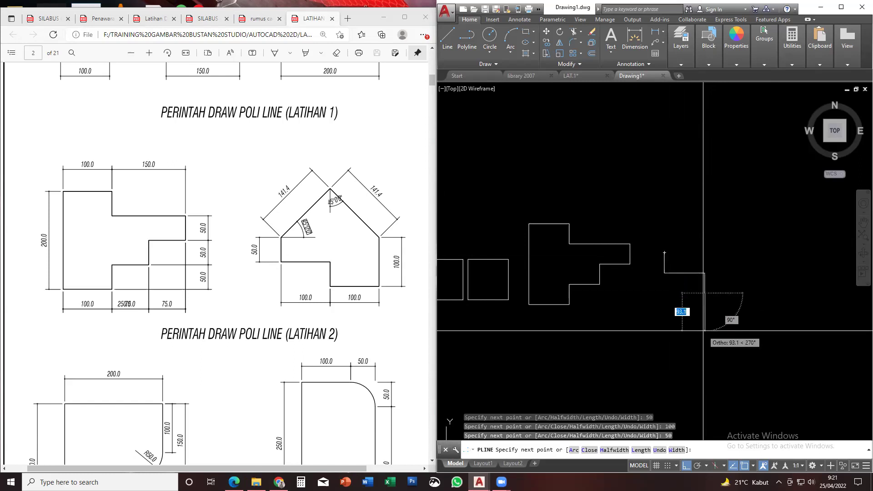
text(1)
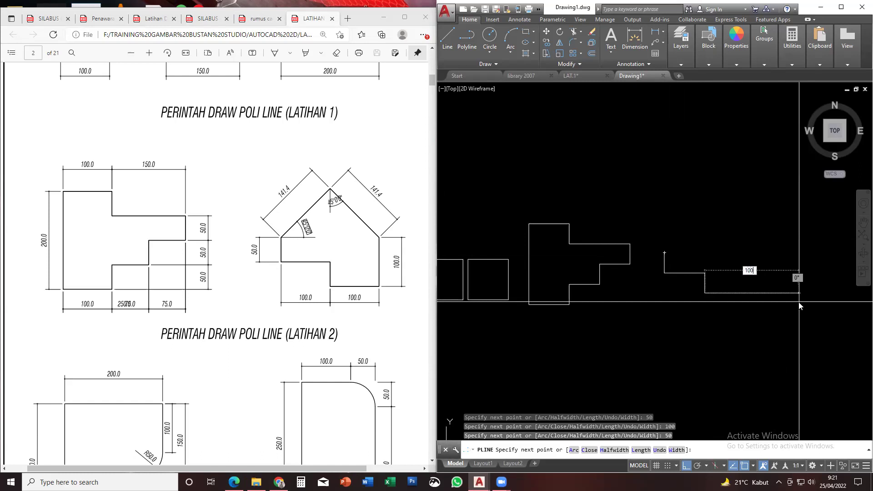
text(00)
key(Return)
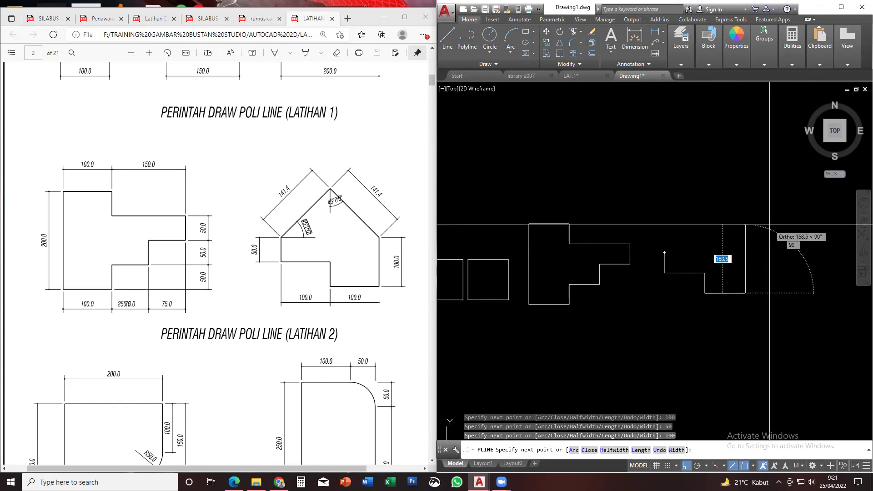
text(100)
key(Return)
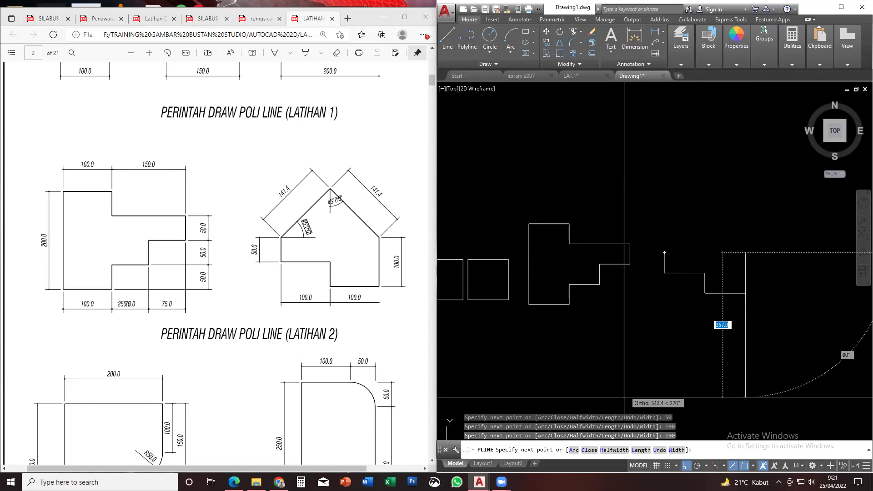
With Ortho off, draw the house's right roof slope as a 141.4 segment at 135°
middle_drag(664, 378, 613, 361)
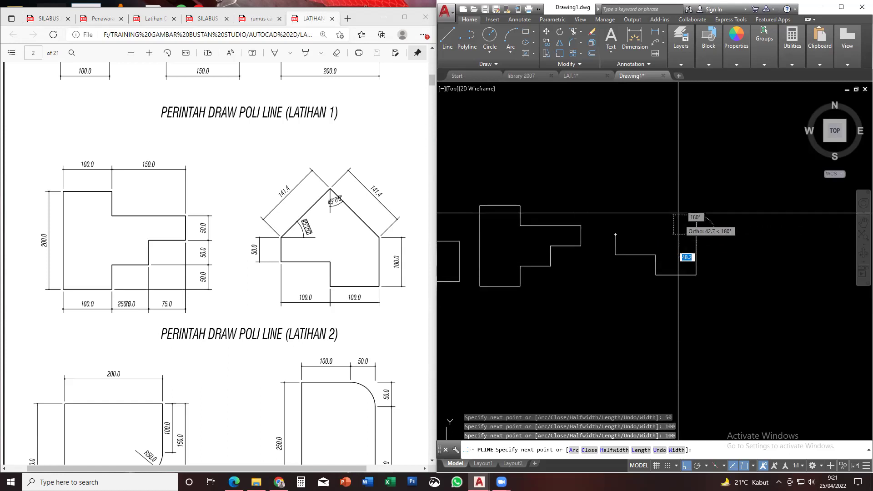
scroll(673, 196, up, 2)
scroll(664, 221, up, 2)
middle_drag(664, 221, 645, 198)
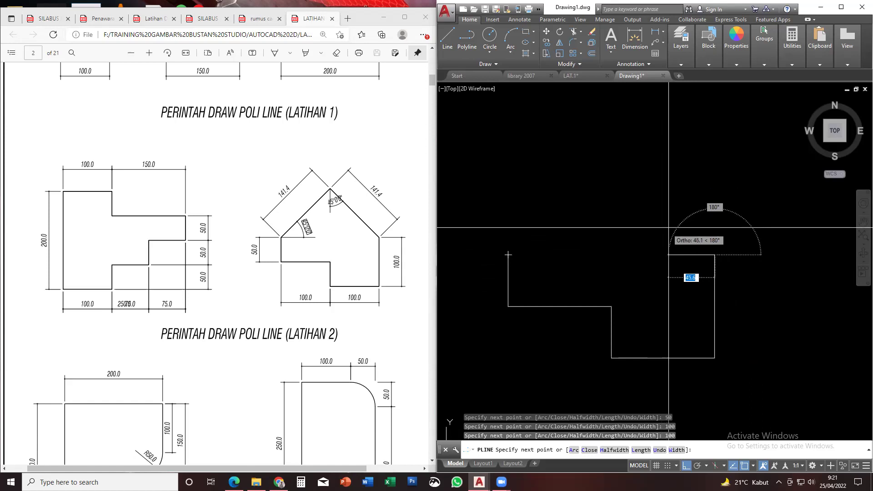
middle_drag(661, 226, 639, 214)
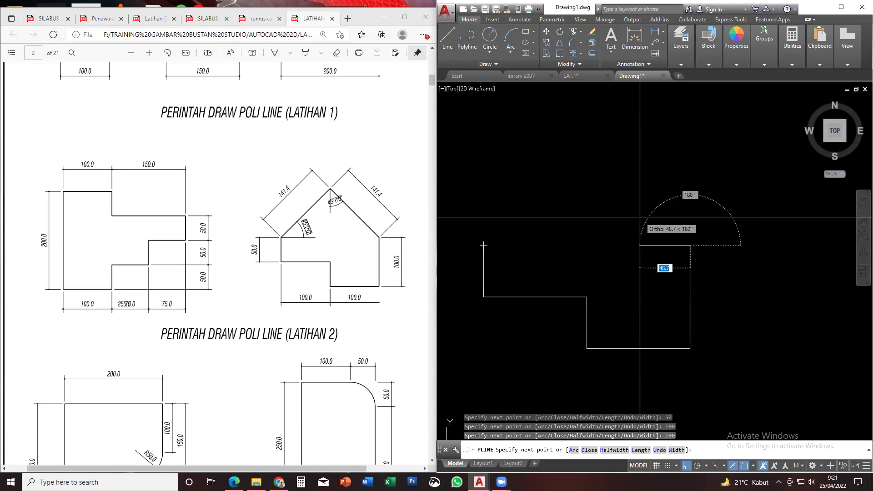
key(F8)
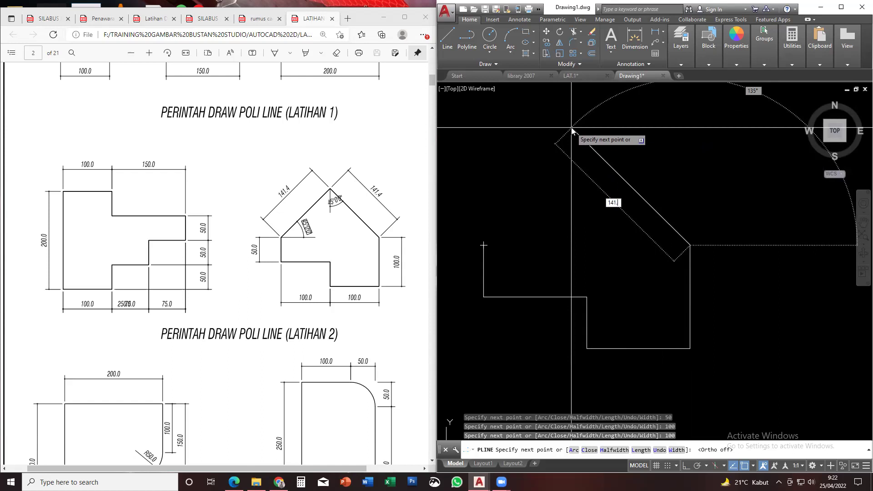
key(Return)
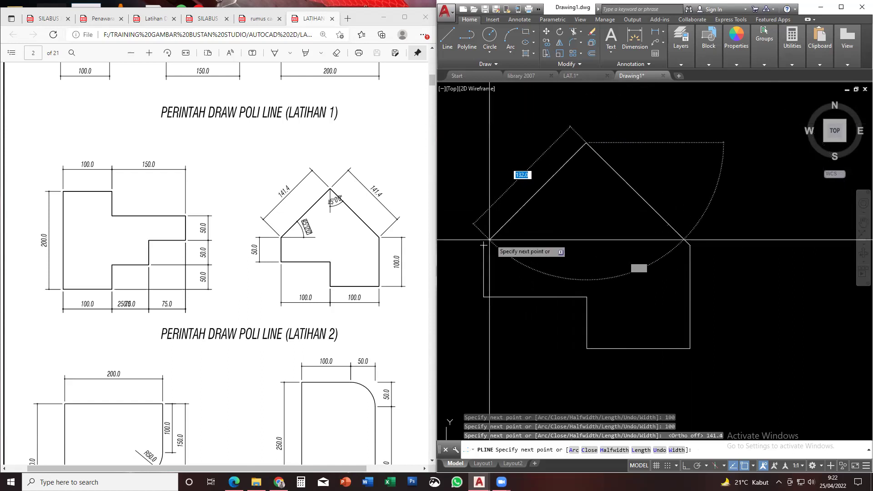
Draw the left roof slope down to the polyline's starting point and finish the house outline
click(483, 246)
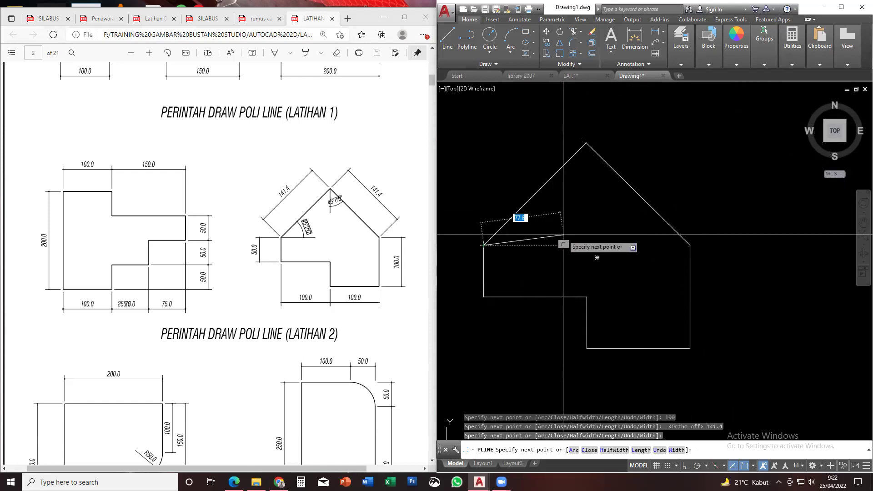
key(Return)
scroll(563, 235, down, 4)
middle_drag(591, 243, 677, 236)
mouse_move(659, 267)
middle_down()
mouse_move(675, 228)
mouse_move(699, 256)
middle_up()
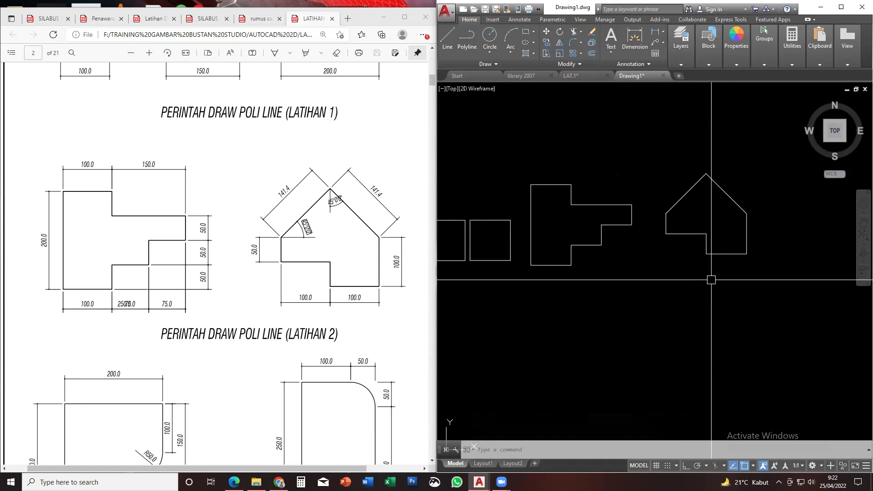
Examine the dimensions of the outlines with rounded corners and R50 arcs in the PDF's LATIHAN 3 polyline exercise
scroll(711, 280, down, 4)
mouse_move(691, 299)
middle_down()
mouse_move(707, 271)
mouse_move(680, 246)
middle_up()
scroll(676, 252, down, 2)
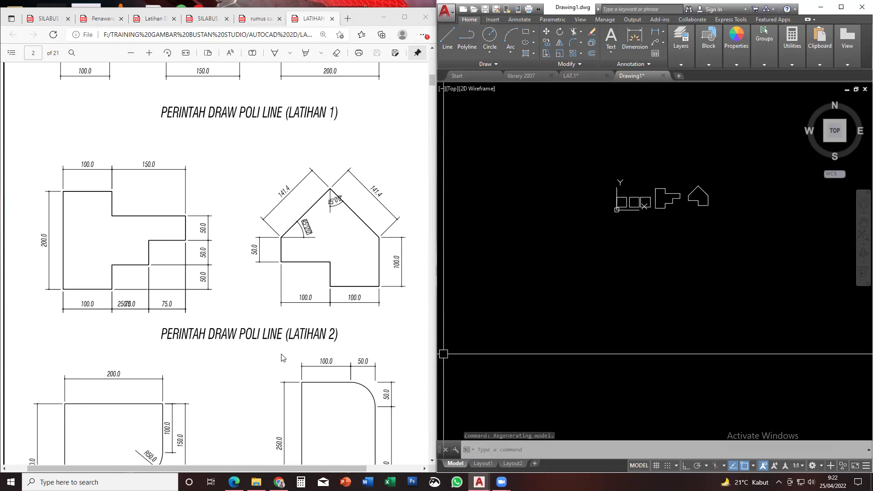
scroll(167, 354, down, 3)
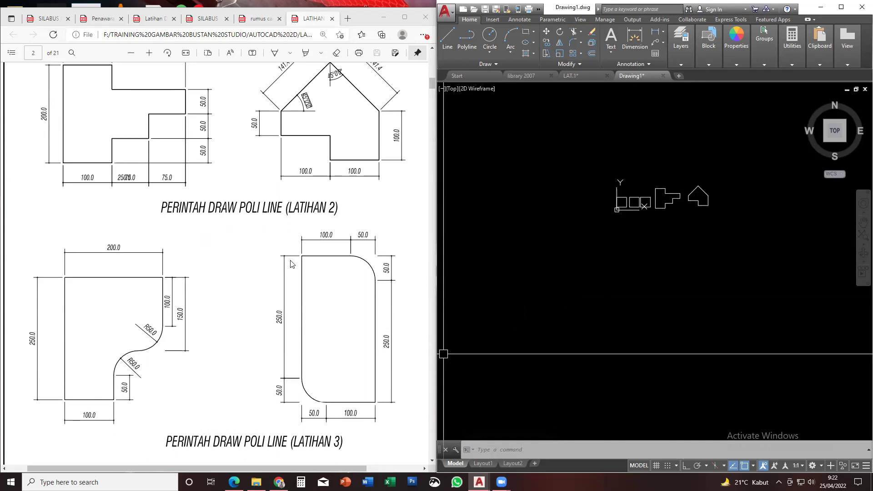
scroll(714, 209, up, 5)
mouse_move(677, 197)
middle_down()
mouse_move(652, 208)
mouse_move(662, 203)
mouse_move(664, 226)
middle_up()
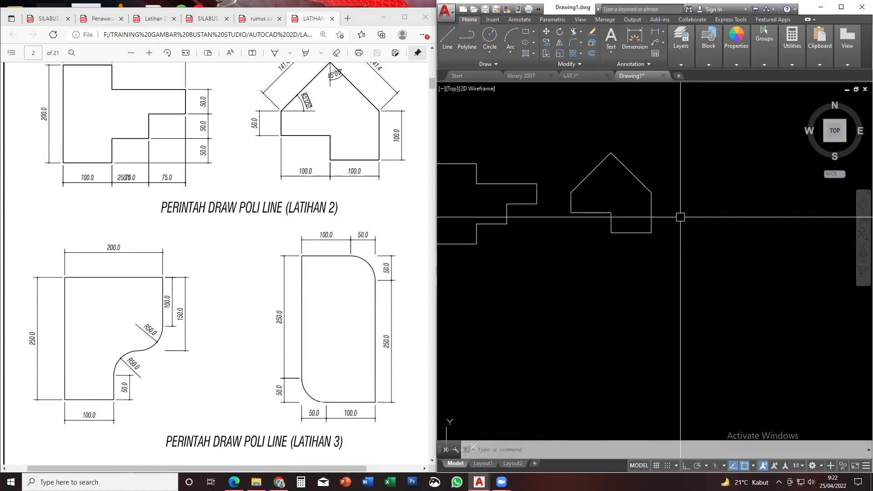
middle_drag(544, 279, 666, 250)
scroll(660, 253, down, 2)
middle_drag(599, 265, 641, 269)
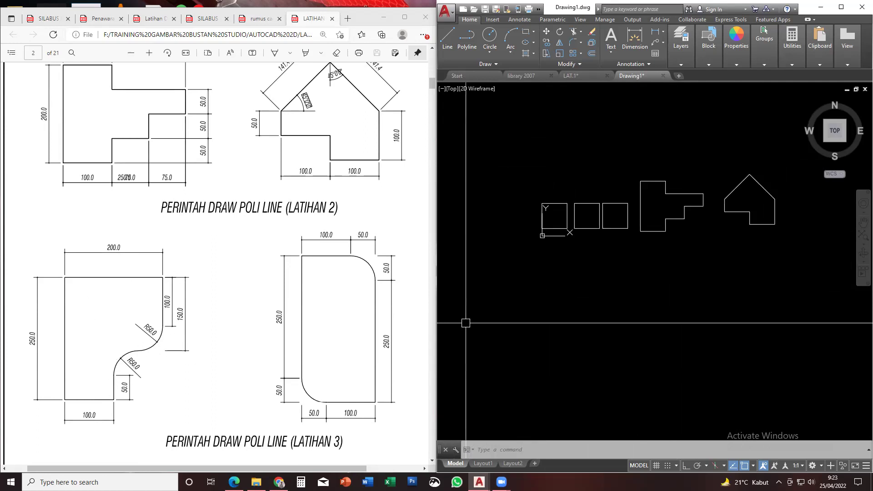
mouse_move(691, 296)
middle_down()
mouse_move(609, 279)
mouse_move(593, 287)
middle_up()
Start a new polyline to the right of the house outline, with Ortho on and a 250 segment downward
text(PL)
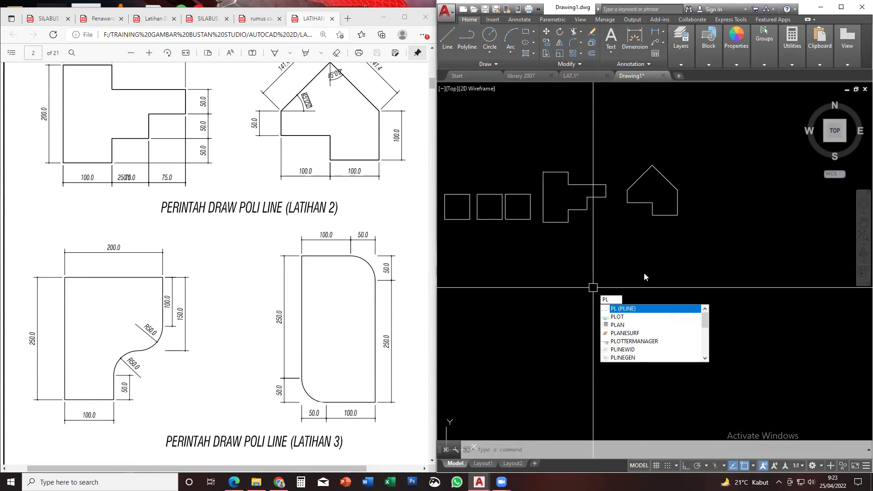
key(Return)
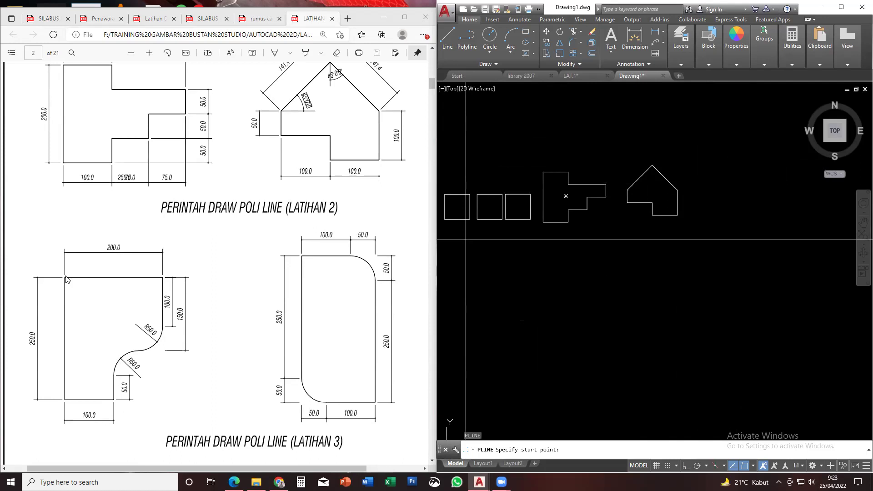
scroll(702, 181, up, 2)
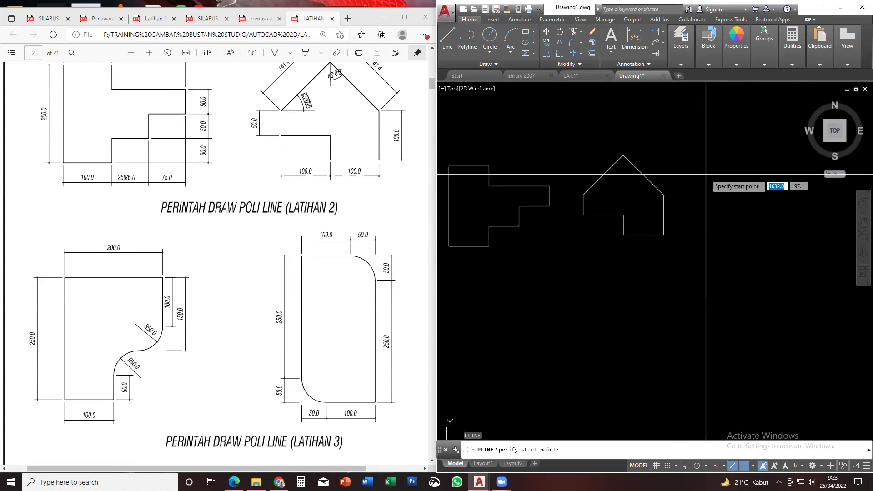
click(705, 174)
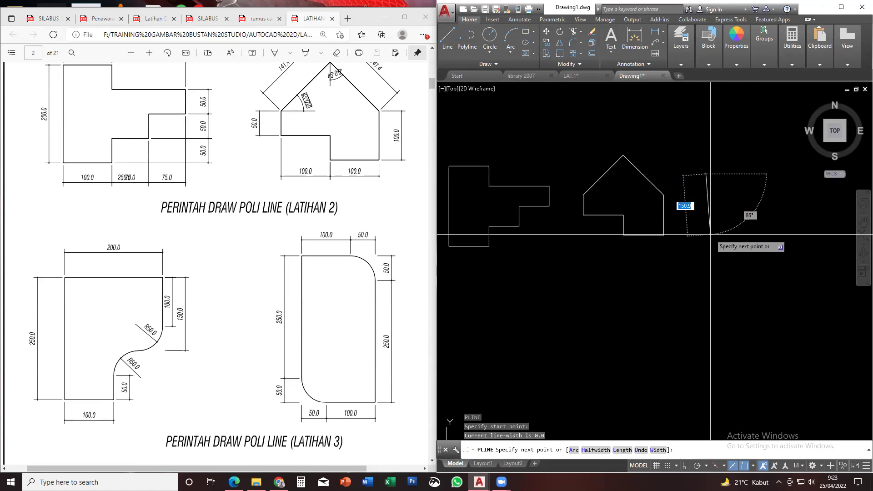
key(F8)
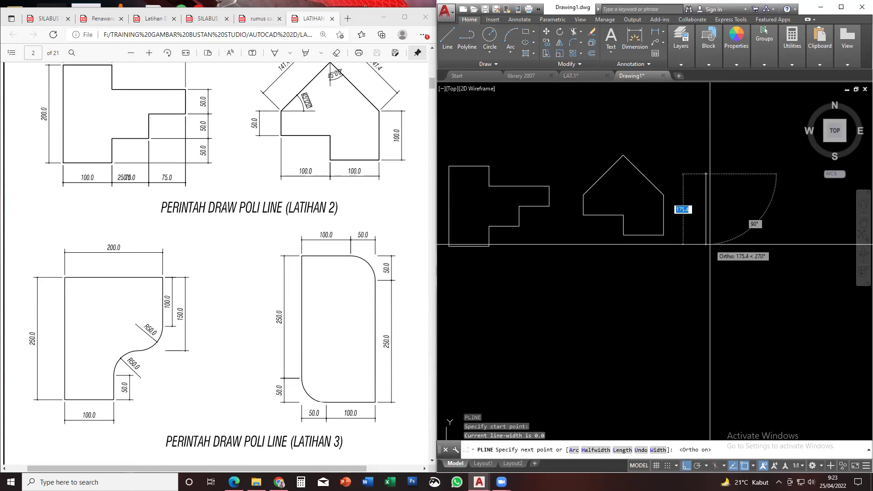
text(250)
key(Return)
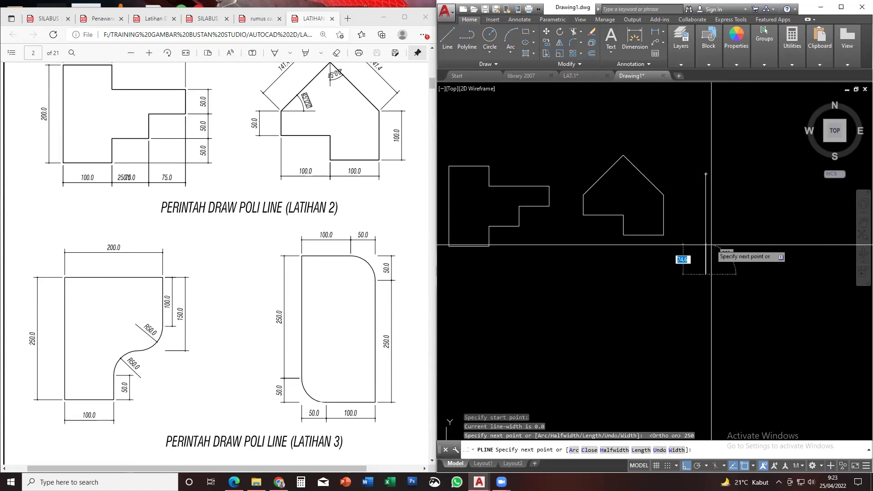
Continue the polyline with segments of 100 to the right, 100 upward and 100 to the right
text(100)
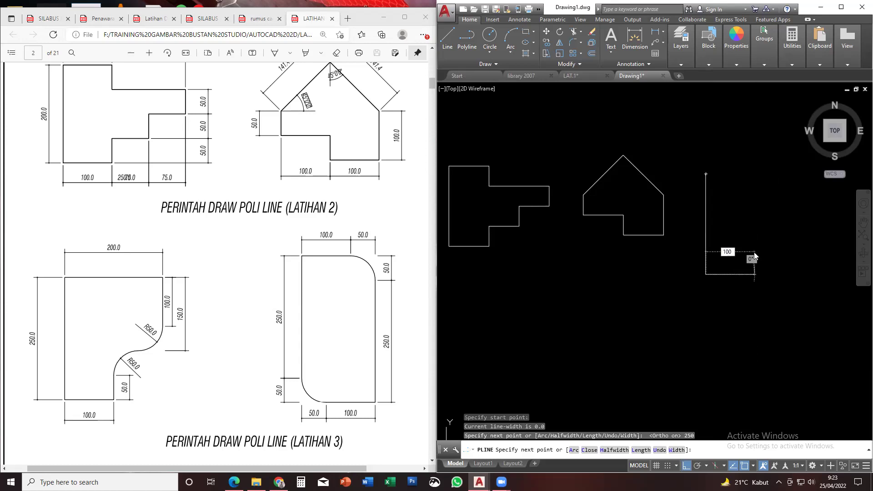
key(Return)
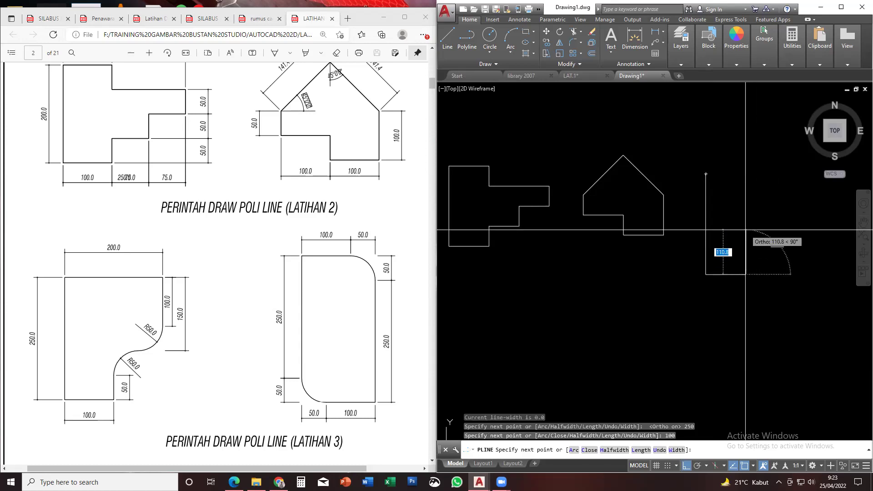
text(100)
key(Return)
text(100)
key(Return)
Draw the outline's right side 150 upward and finish the polyline at its starting point
text(150)
key(Return)
click(706, 174)
key(Return)
key(Escape)
Fillet the inner corner of the new outline's step with a radius of 50
middle_drag(756, 215, 615, 211)
scroll(691, 204, up, 2)
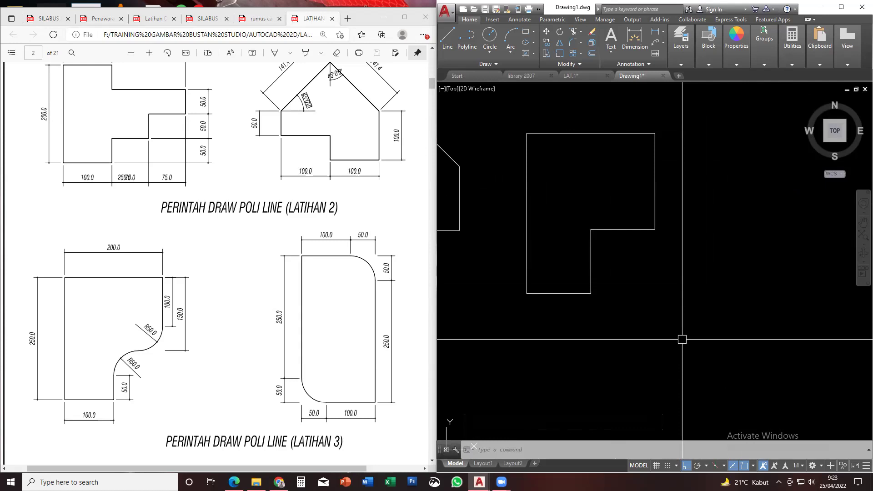
middle_drag(624, 237, 618, 261)
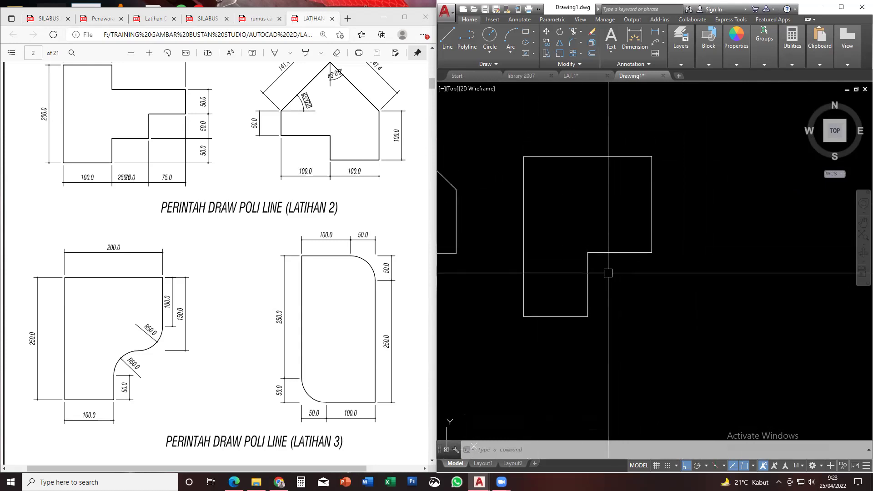
middle_drag(620, 293, 624, 327)
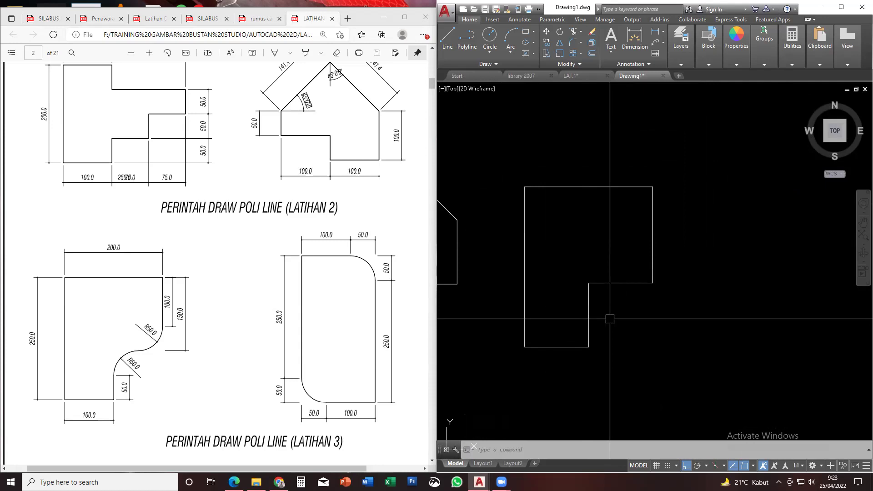
text(F)
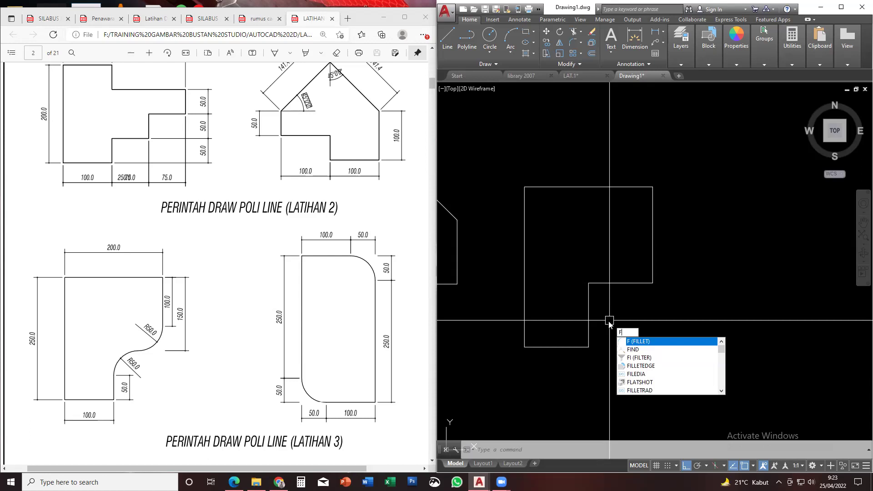
key(Return)
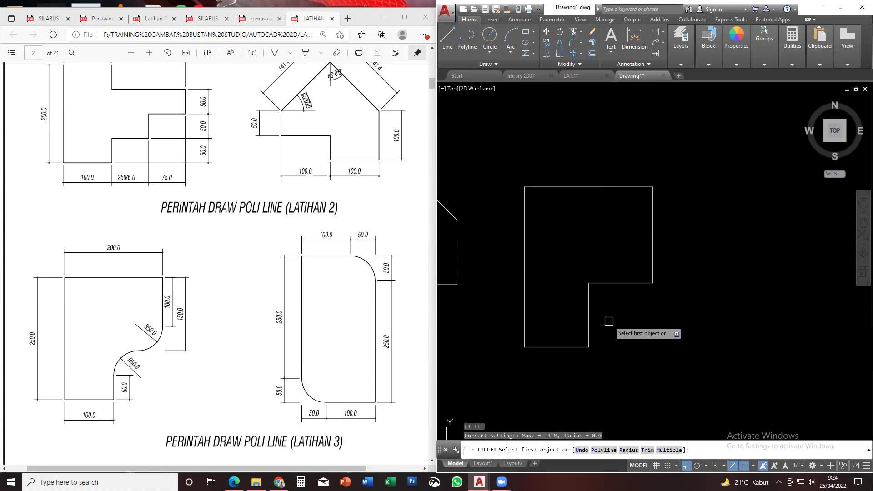
middle_drag(590, 327, 588, 327)
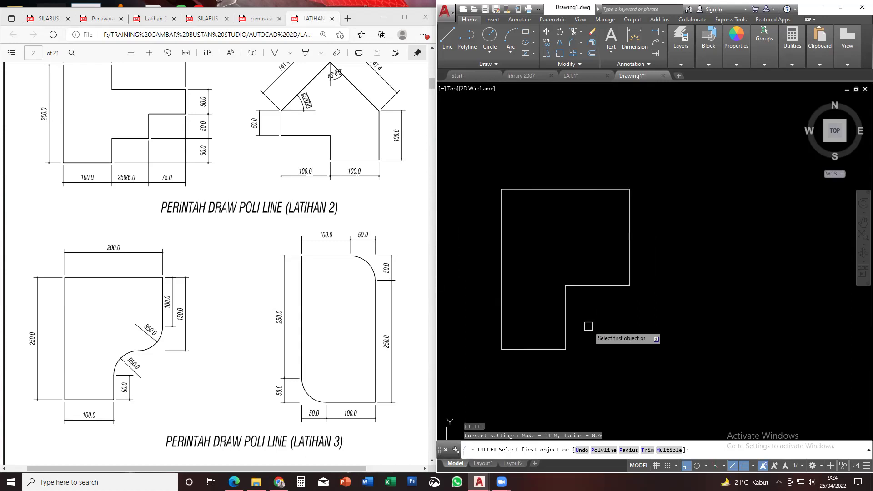
text(r)
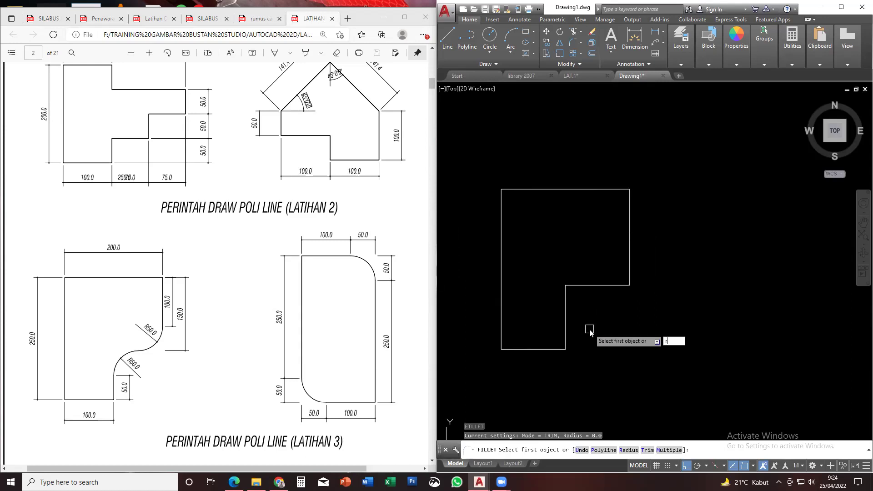
key(Return)
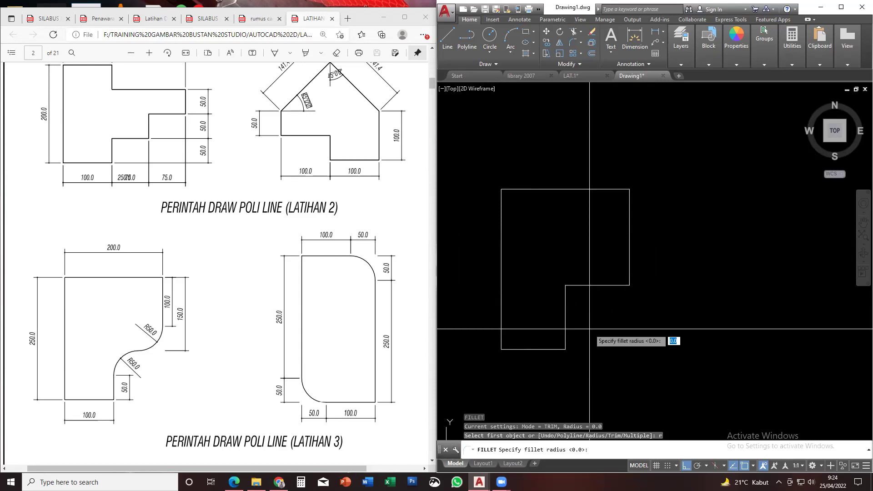
text(50)
key(Return)
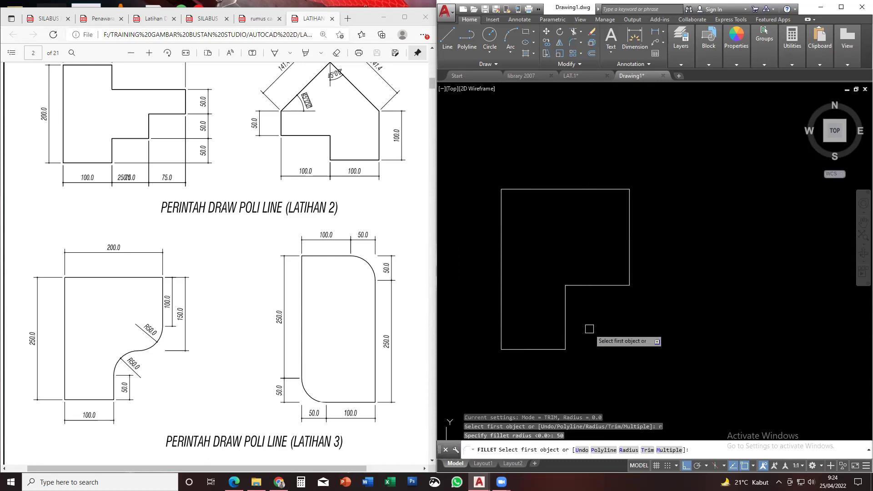
click(567, 309)
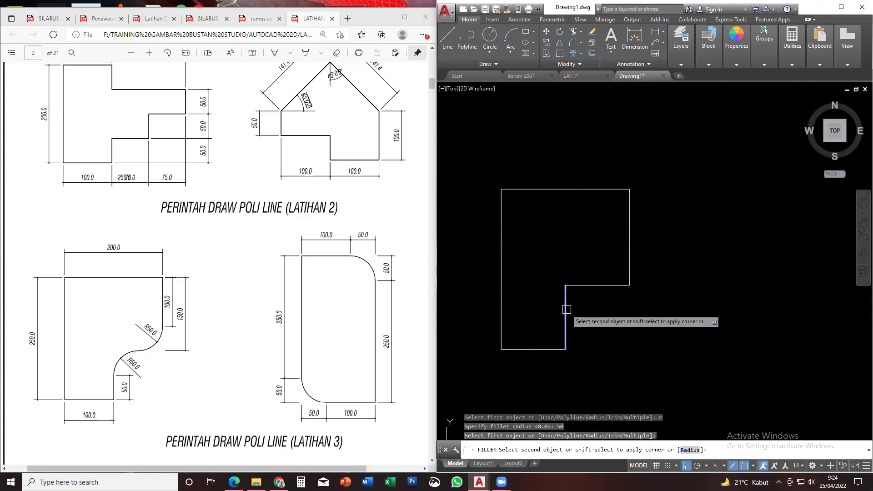
click(605, 286)
Fillet the outline's lower-right outer corner with the same 50 radius to complete the S-shaped edge
scroll(609, 324, up, 3)
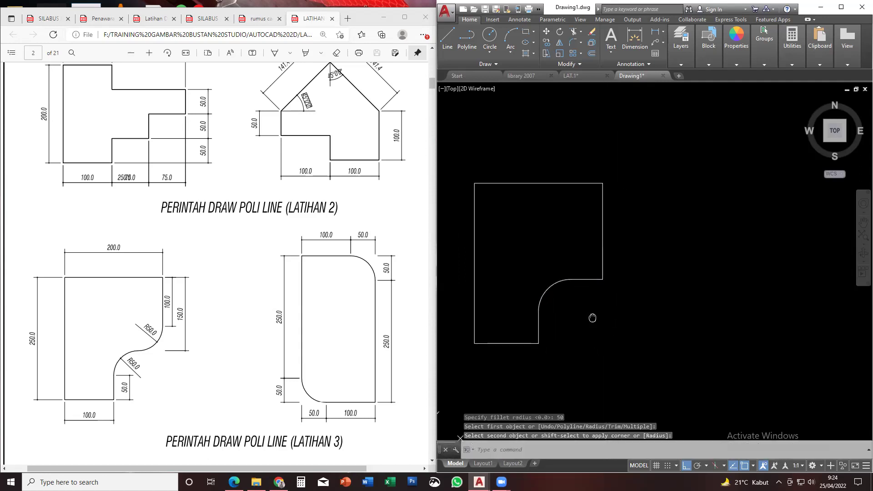
middle_drag(587, 288, 594, 308)
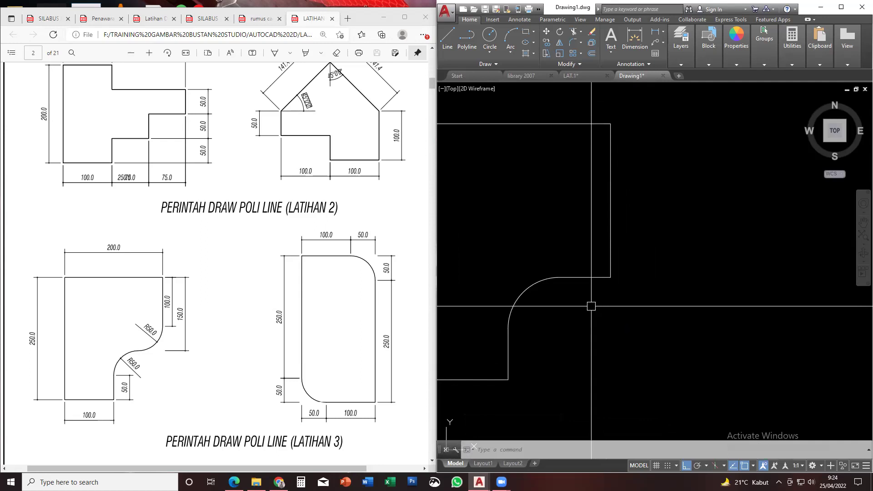
key(Return)
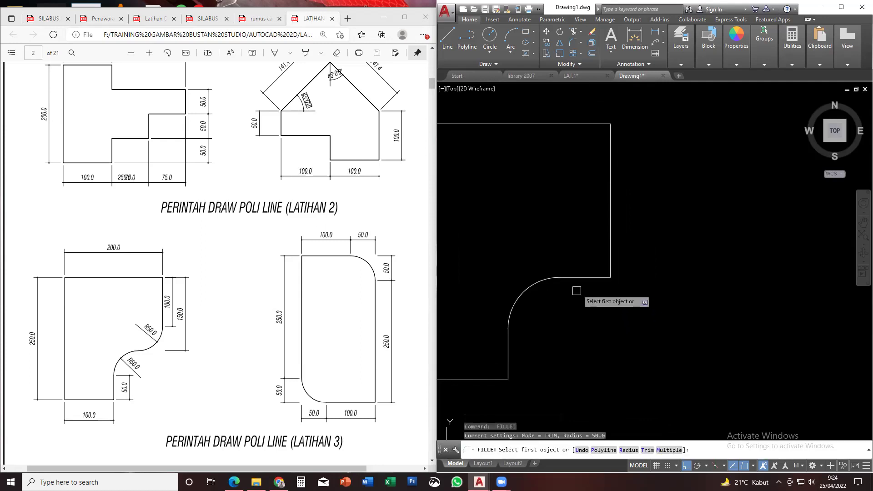
click(585, 277)
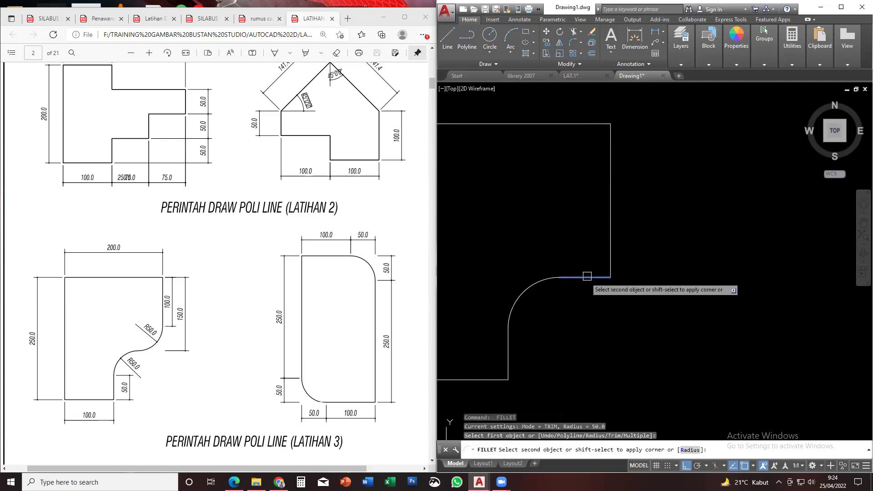
click(609, 240)
Draw a vertical practice line below the house outline
scroll(610, 258, down, 2)
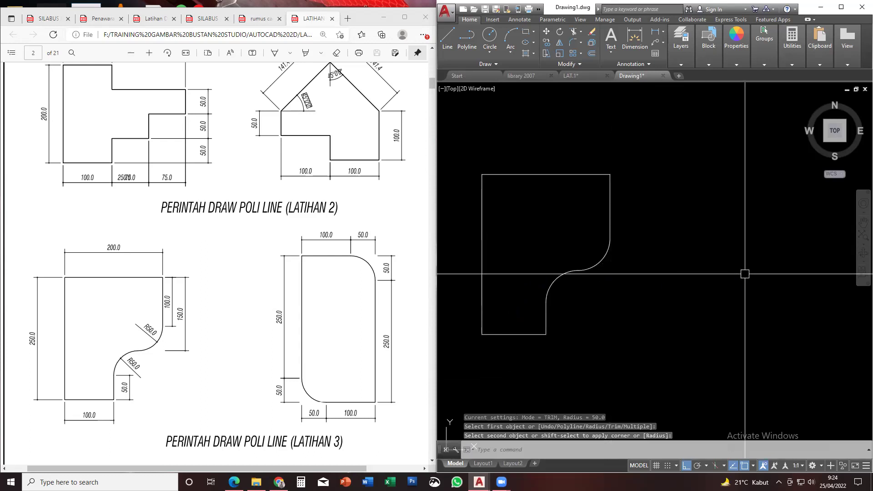
mouse_move(647, 314)
middle_down()
mouse_move(672, 299)
mouse_move(665, 281)
mouse_move(675, 259)
mouse_move(664, 278)
middle_up()
scroll(672, 299, down, 3)
scroll(652, 299, up, 1)
middle_drag(591, 292, 636, 296)
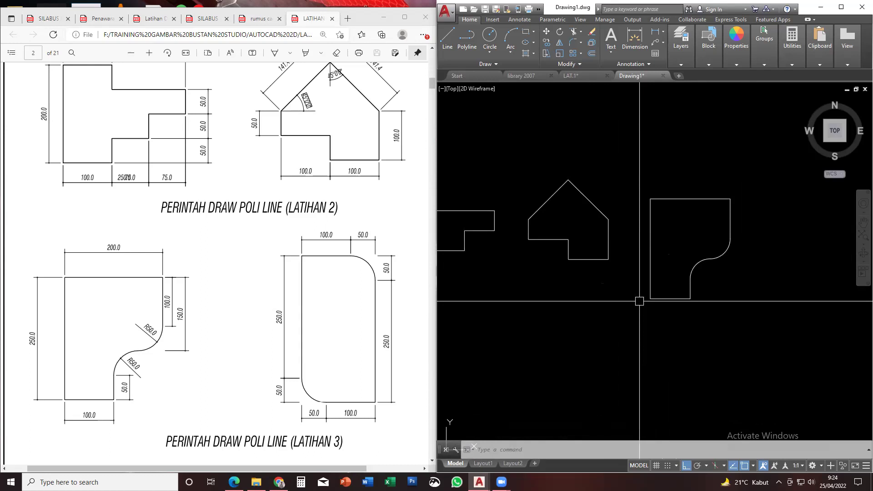
text(l)
key(Return)
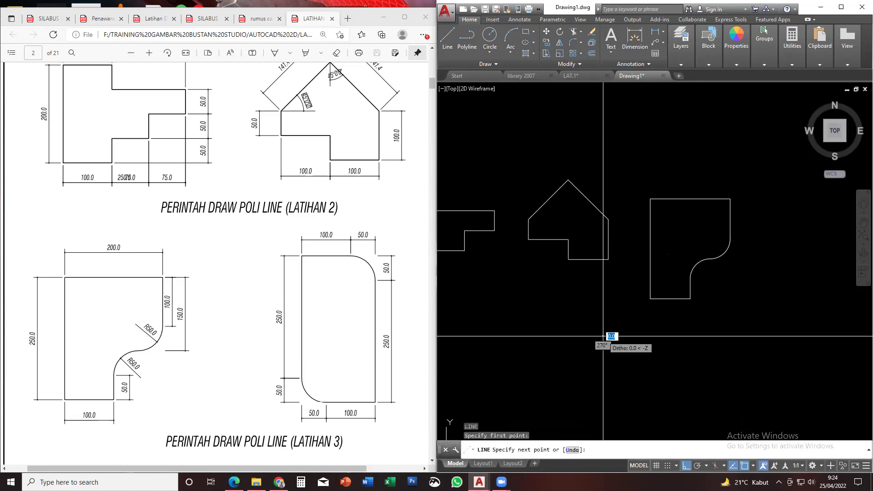
scroll(627, 339, up, 2)
Draw a separate horizontal line above and to the right of the vertical practice line, leaving a gap between them
click(623, 301)
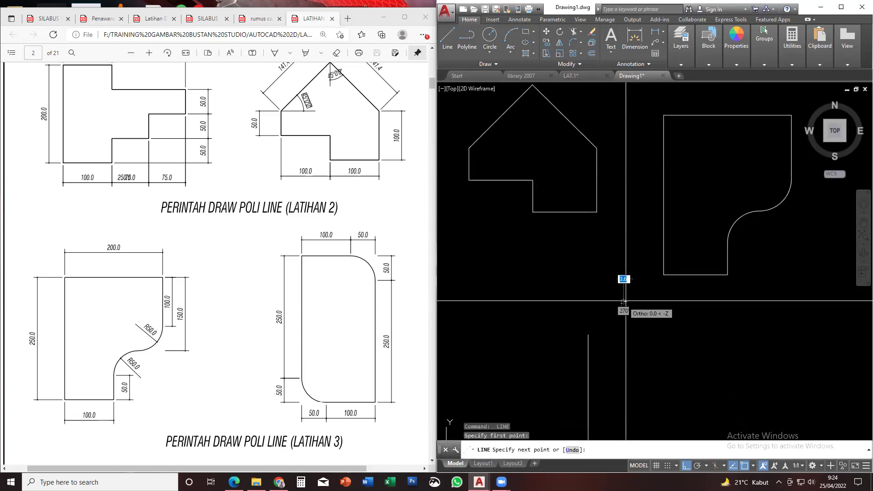
click(735, 301)
key(Return)
key(Escape)
scroll(605, 352, up, 2)
middle_drag(605, 352, 574, 322)
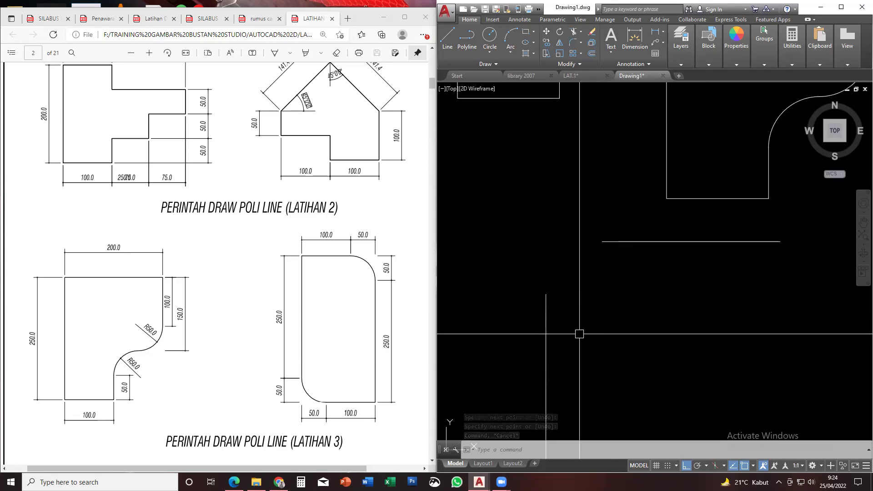
key(Escape)
key(Escape)
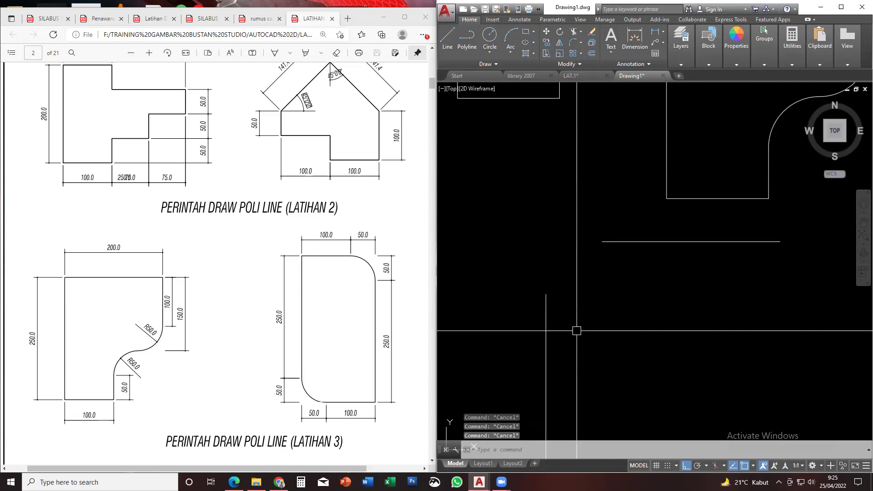
Join the vertical and horizontal practice lines into a sharp corner using Fillet with a radius of 0
text(f)
key(Return)
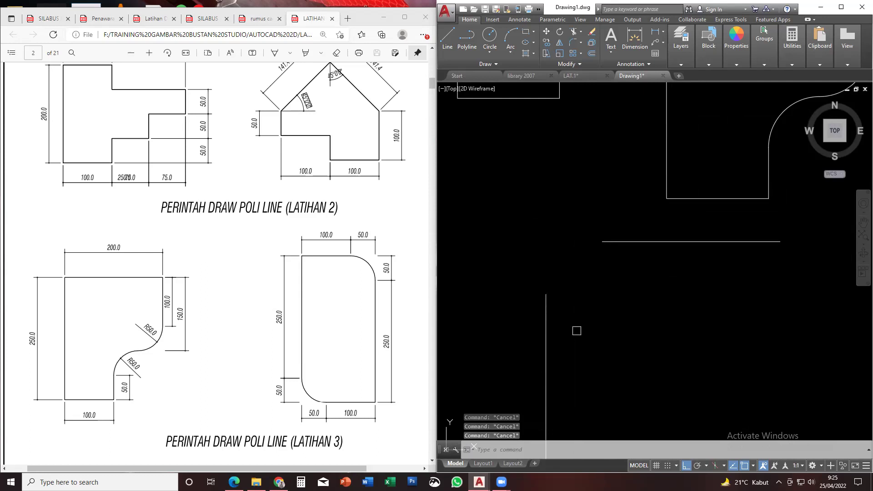
text(r)
key(Return)
text(0)
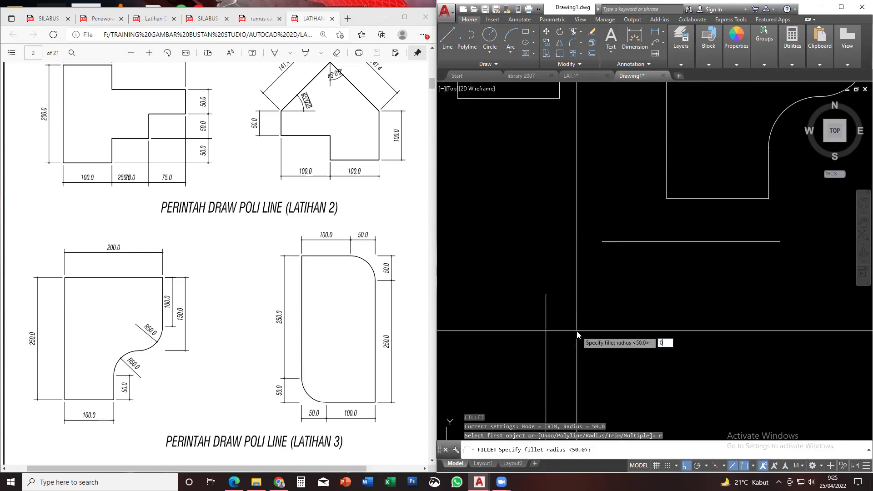
key(Return)
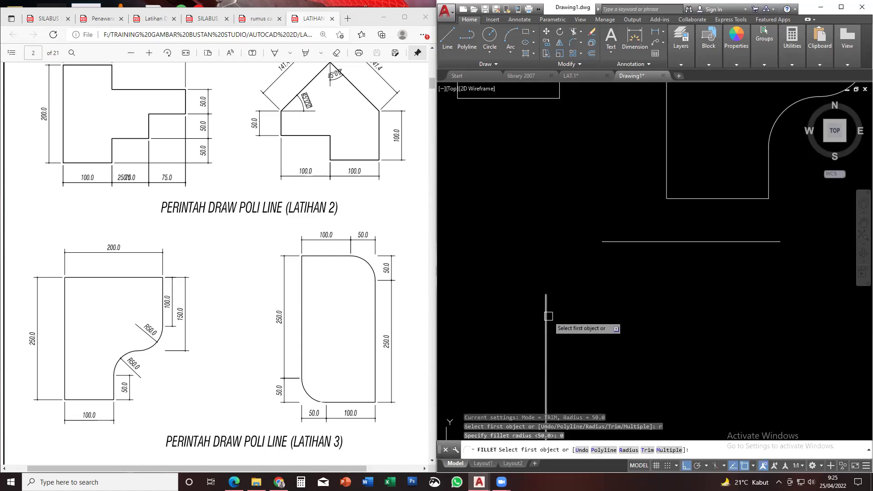
click(546, 302)
click(633, 242)
scroll(623, 254, down, 4)
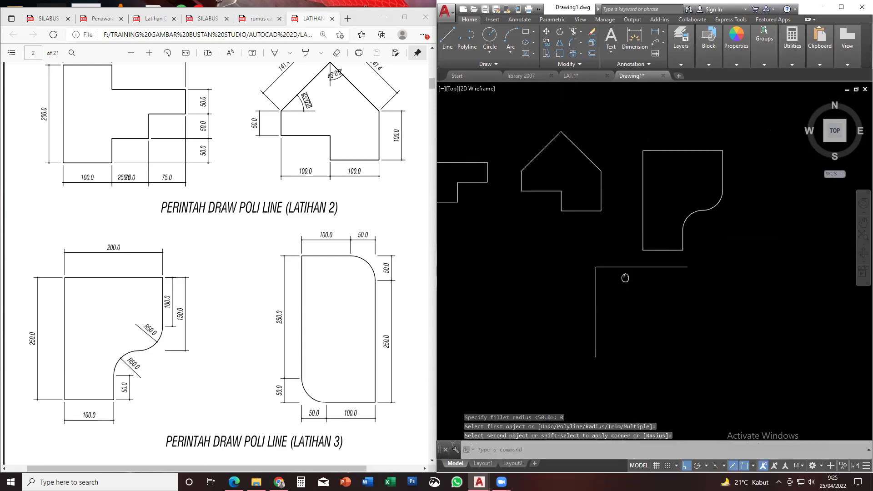
Draw a shorter vertical line inside the sharp corner and a separate short horizontal line above and to its right
text(l)
key(Return)
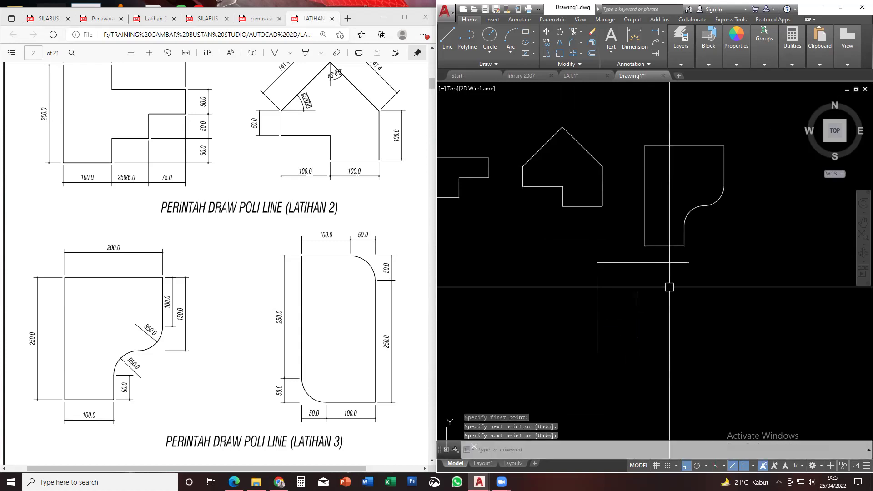
click(673, 286)
click(712, 287)
key(Escape)
key(Escape)
Join the two inner lines into a sharp corner with a zero-radius Fillet
text(f)
key(Return)
click(637, 302)
click(691, 286)
key(Return)
key(Escape)
key(Escape)
middle_drag(714, 302, 705, 292)
text(lo)
key(Return)
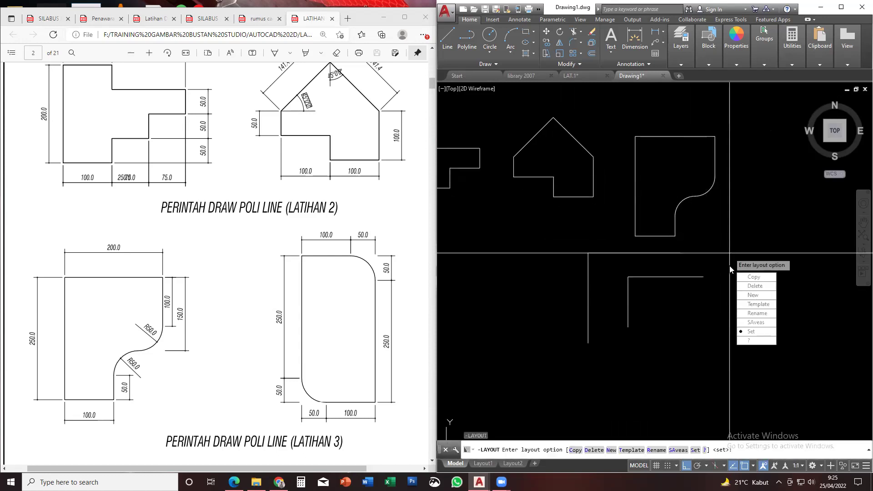
key(Escape)
key(Escape)
Draw a short vertical line beyond the open right ends of both horizontal lines
text(l)
key(Return)
click(729, 244)
click(729, 265)
key(Escape)
Extend the inner horizontal line to meet the short vertical line with a zero-radius Fillet
text(f)
key(Return)
click(702, 277)
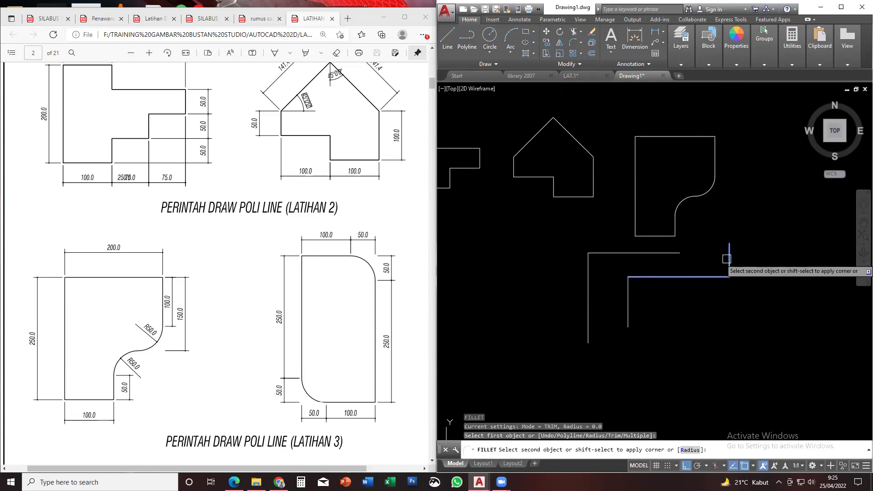
click(729, 253)
key(Escape)
text(f)
key(Return)
text(r)
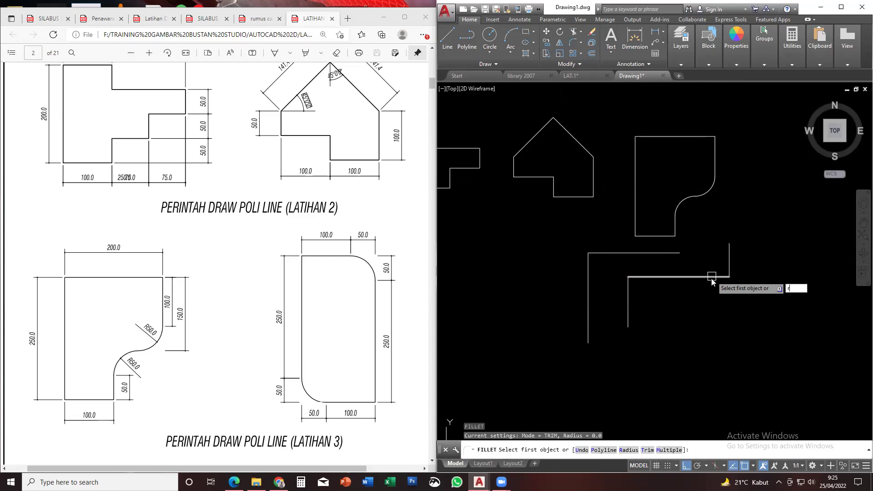
key(Escape)
key(Escape)
key(Escape)
Try a zero-radius Fillet between the outer horizontal line and the lower part of the short vertical line, and undo it
key(space)
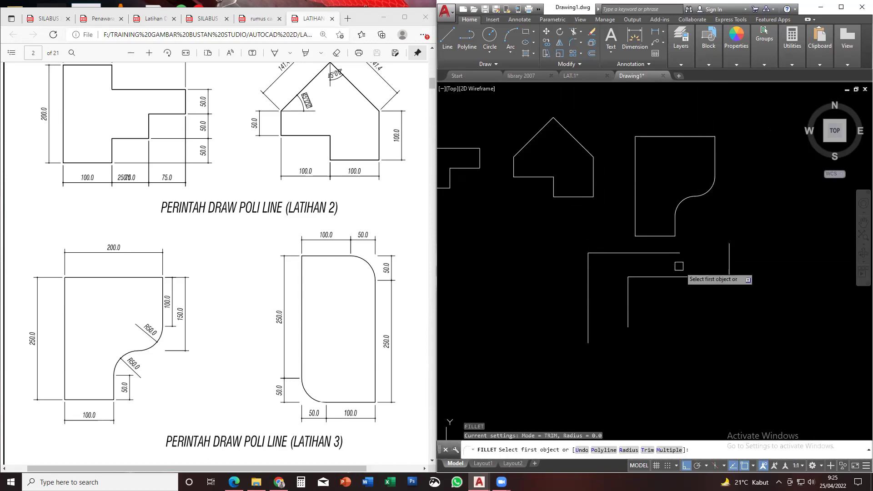
click(678, 253)
click(728, 266)
key(Escape)
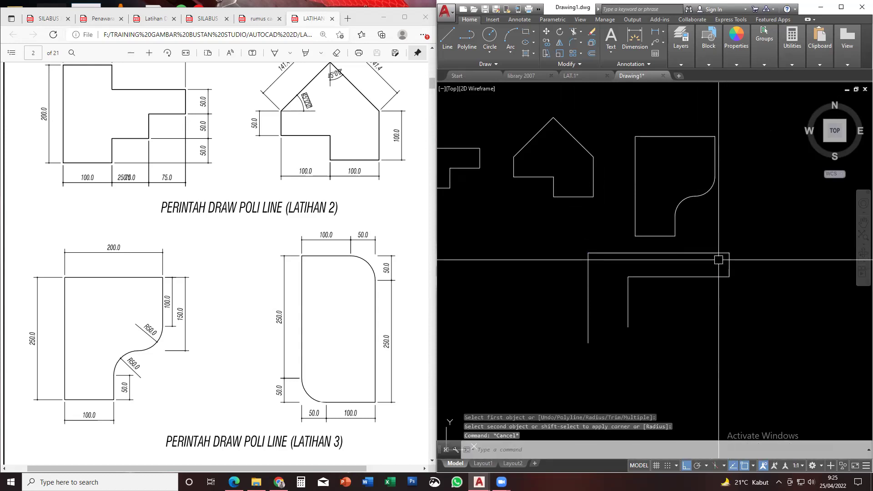
key(ctrl+z)
key(Escape)
Fillet the outer horizontal line with the short vertical line at zero radius, keeping the vertical line's upper part
text(f)
key(space)
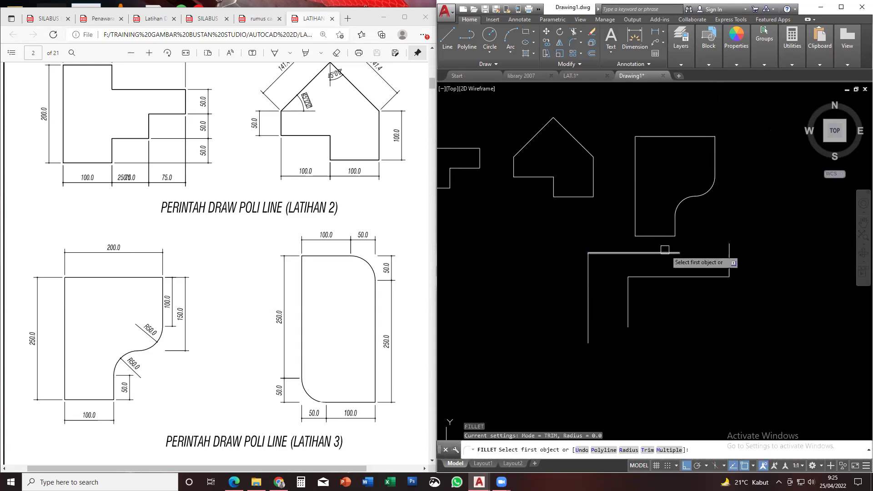
click(666, 250)
key(Escape)
middle_drag(671, 282, 677, 295)
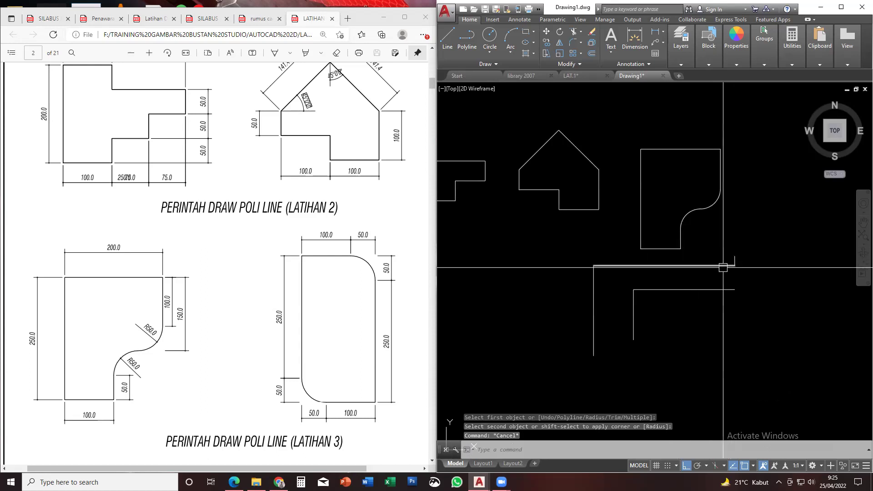
middle_drag(709, 261, 708, 271)
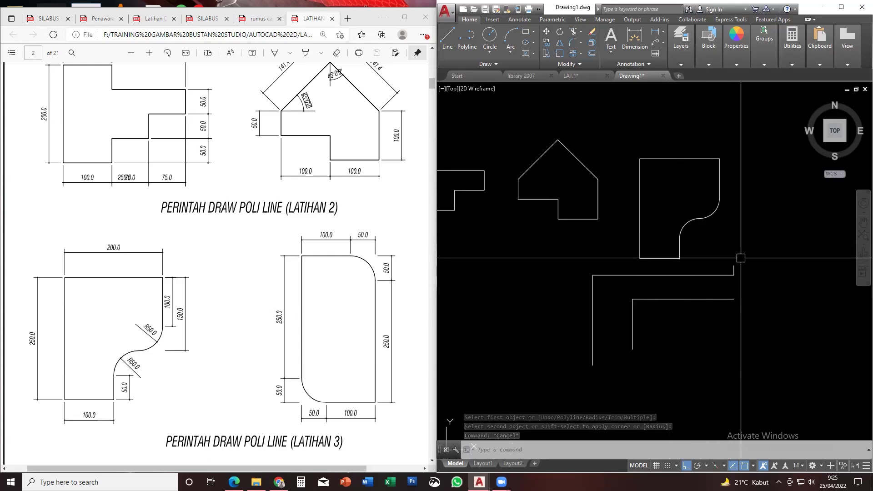
mouse_move(691, 279)
middle_down()
mouse_move(713, 286)
mouse_move(702, 248)
middle_up()
scroll(588, 283, down, 2)
mouse_move(588, 284)
middle_down()
mouse_move(709, 300)
mouse_move(653, 253)
mouse_move(636, 274)
middle_up()
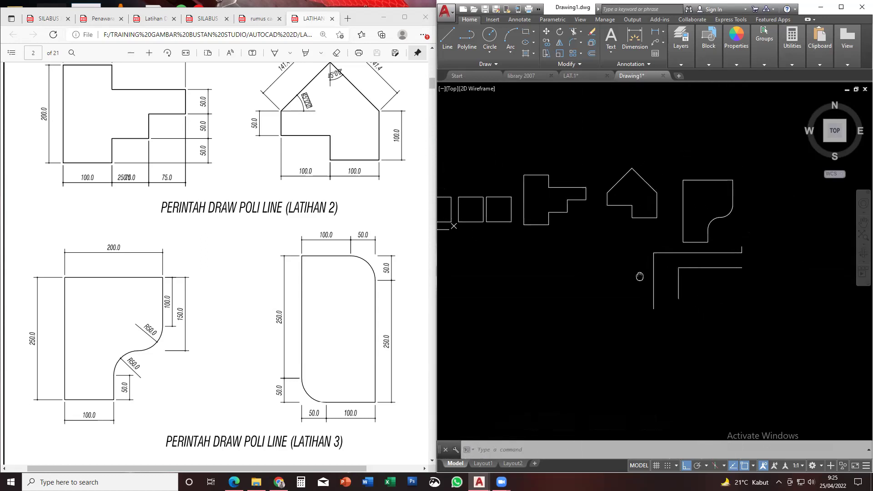
mouse_move(531, 245)
middle_down()
mouse_move(584, 247)
mouse_move(523, 224)
middle_up()
scroll(568, 252, up, 2)
scroll(523, 224, down, 2)
scroll(607, 234, down, 2)
middle_drag(613, 233, 610, 241)
scroll(670, 240, up, 2)
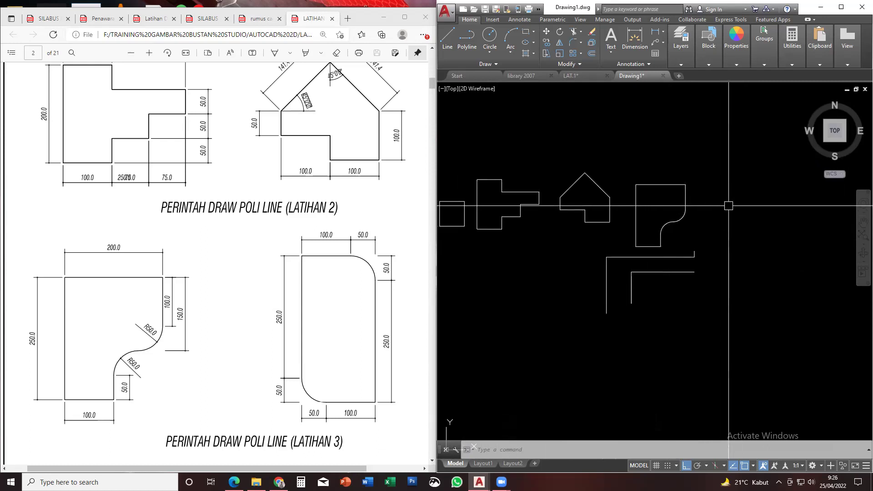
scroll(660, 261, up, 2)
middle_drag(654, 259, 645, 291)
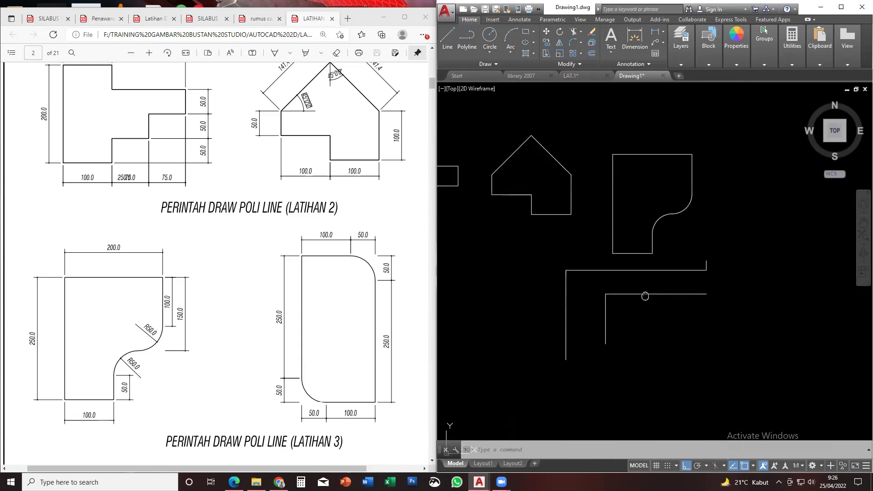
mouse_move(547, 297)
middle_down()
mouse_move(614, 304)
mouse_move(626, 315)
middle_up()
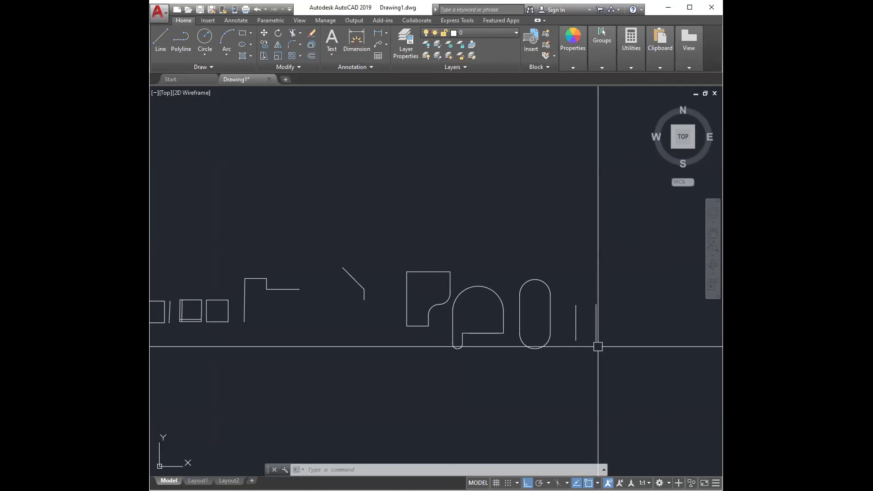
key(Return)
text(r)
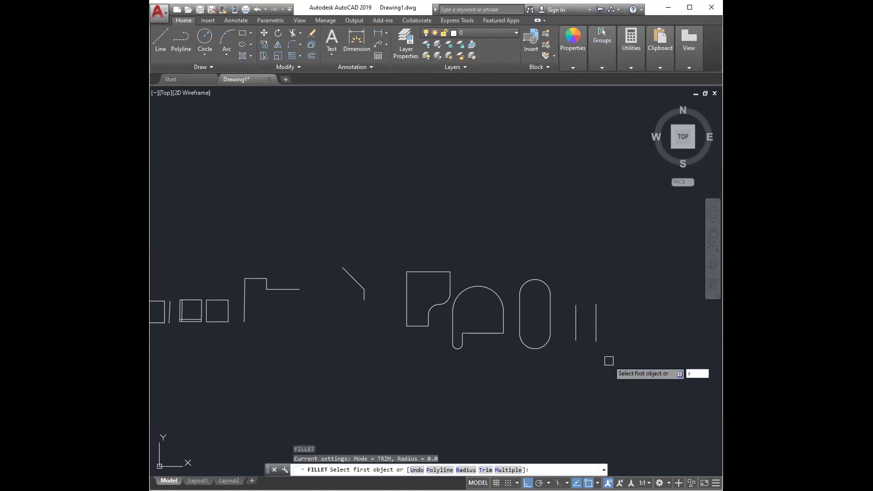
key(Return)
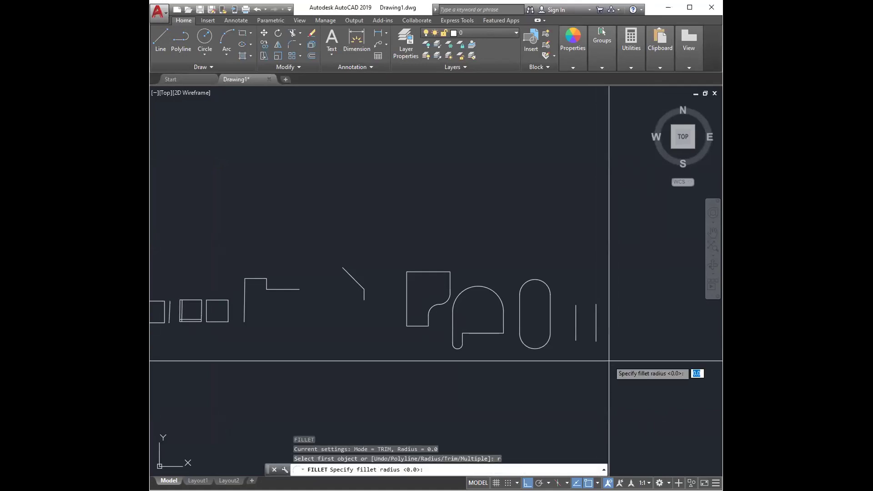
key(Return)
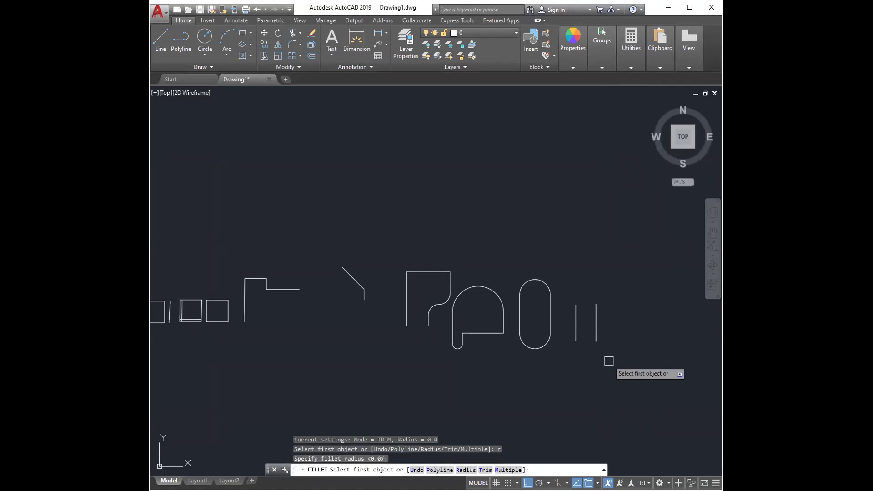
click(576, 314)
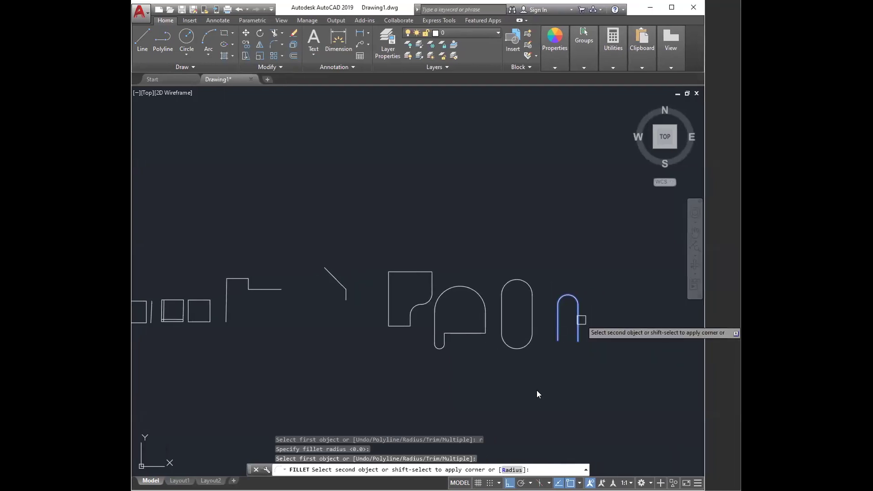
key(Escape)
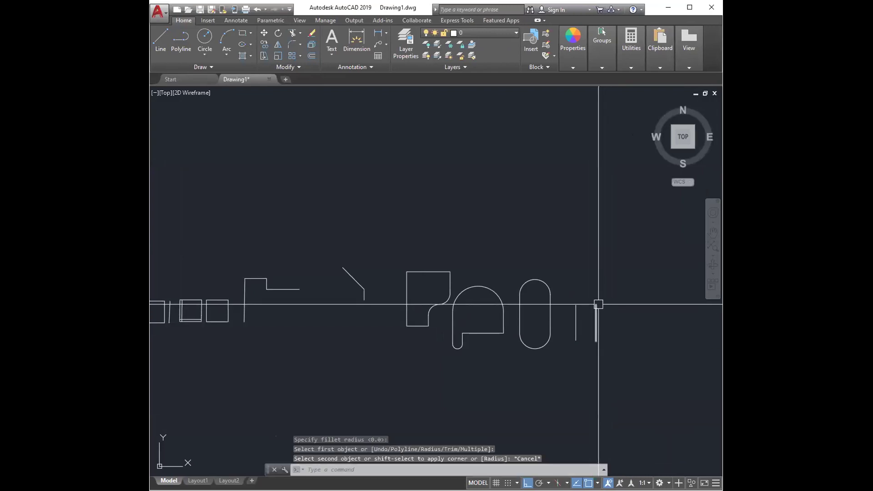
Draw a 50-long horizontal line to the right, starting above the left one of the two separate vertical lines
text(L)
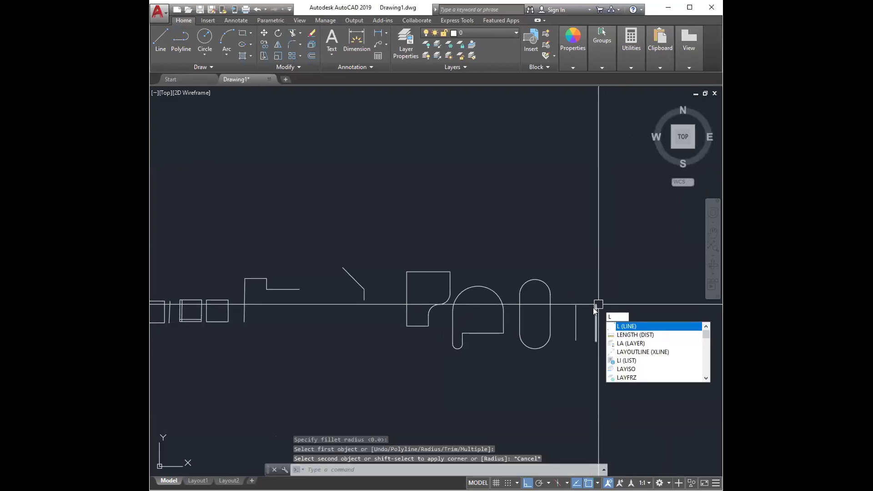
key(Return)
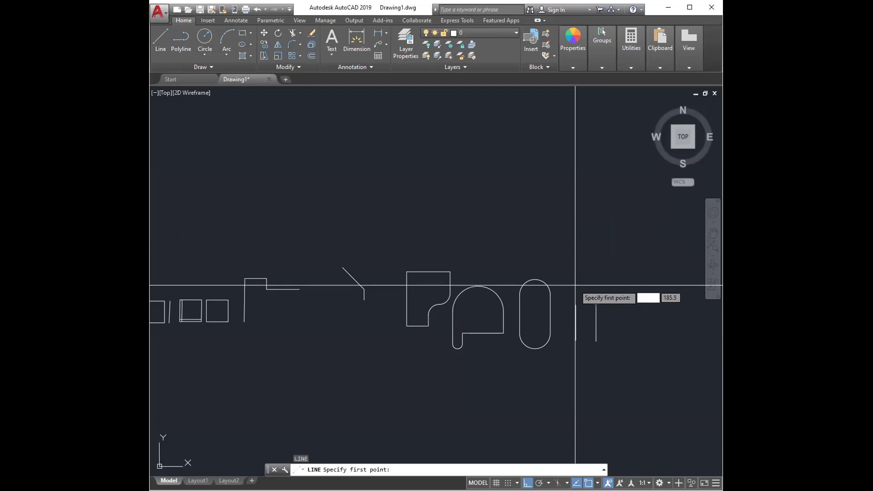
click(576, 286)
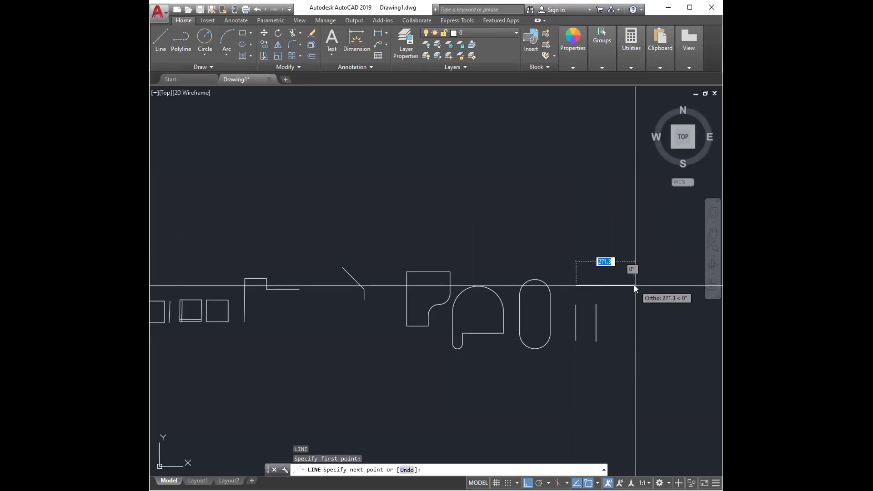
text(50)
key(Return)
key(Escape)
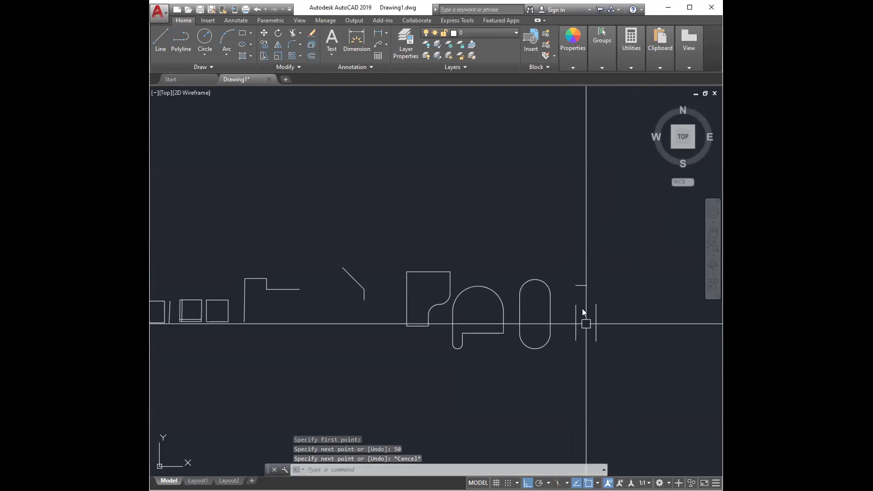
text(F)
key(Return)
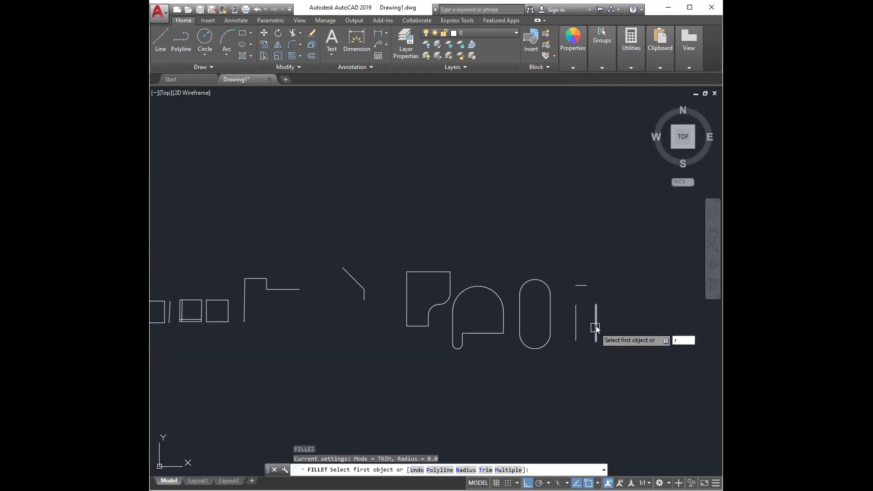
key(Escape)
click(596, 323)
click(581, 285)
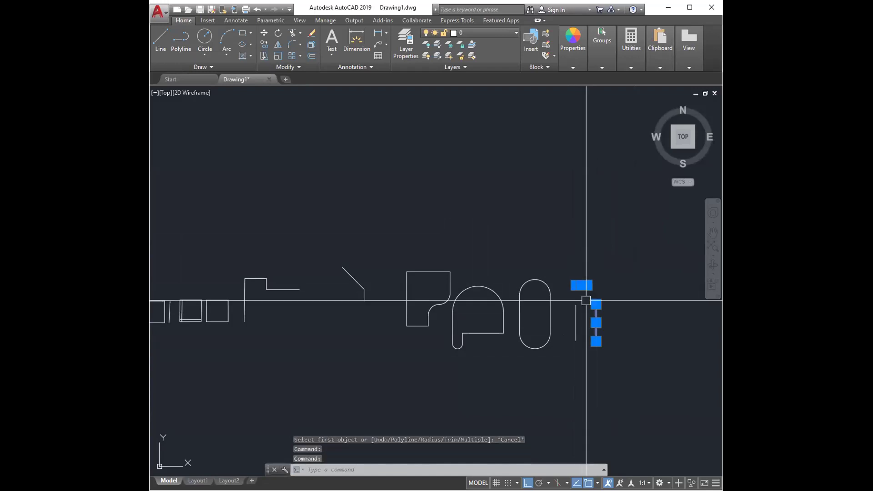
key(Escape)
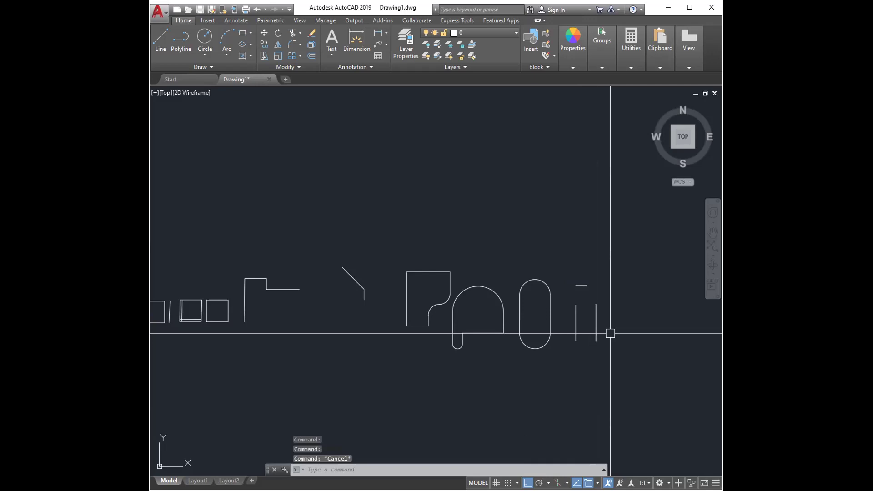
Join the right vertical line and the short horizontal line in a sharp corner with a zero-radius Fillet
text(f)
key(Return)
click(595, 320)
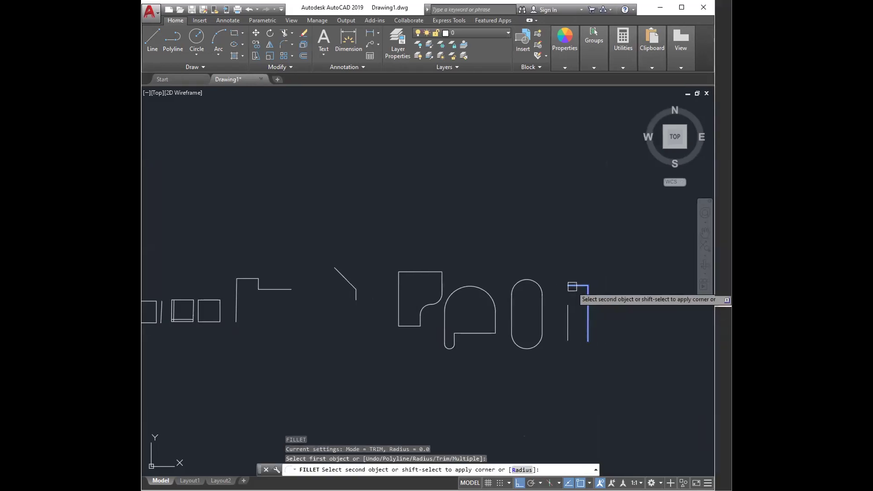
click(572, 286)
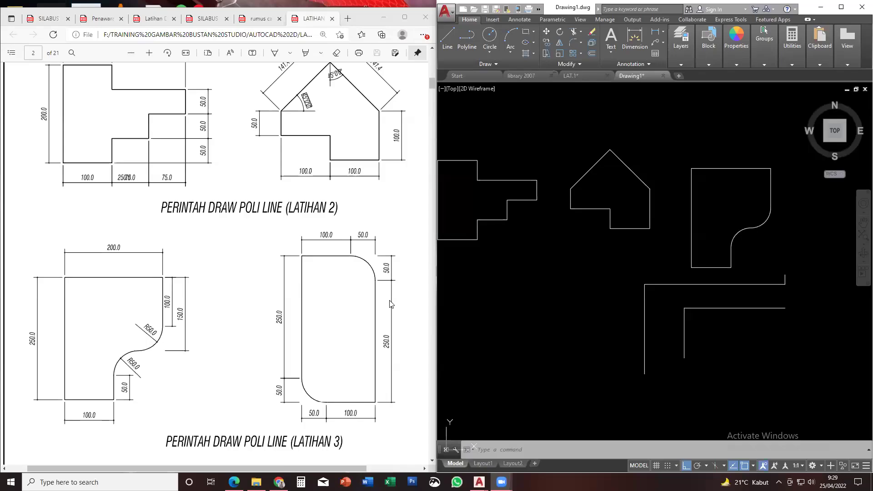
Start a polyline below the three squares with 150-long segments running right and down, following the polyline exercise on the PDF's first page
scroll(373, 260, down, 1)
scroll(370, 259, up, 12)
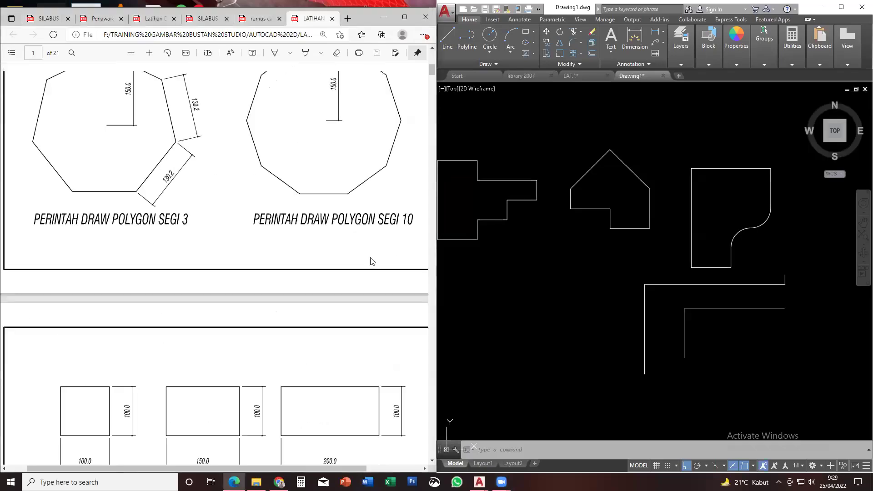
scroll(650, 261, down, 4)
scroll(330, 283, up, 4)
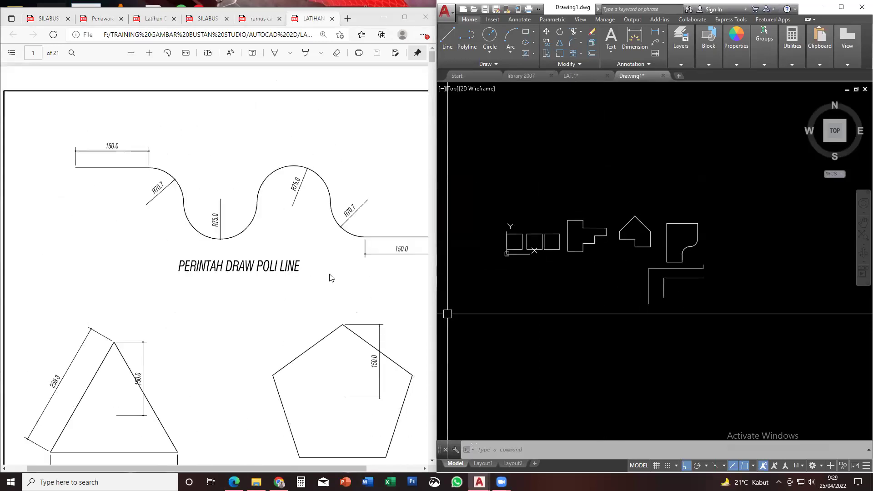
scroll(330, 276, down, 1)
ctrl+scroll(330, 278, down, 1)
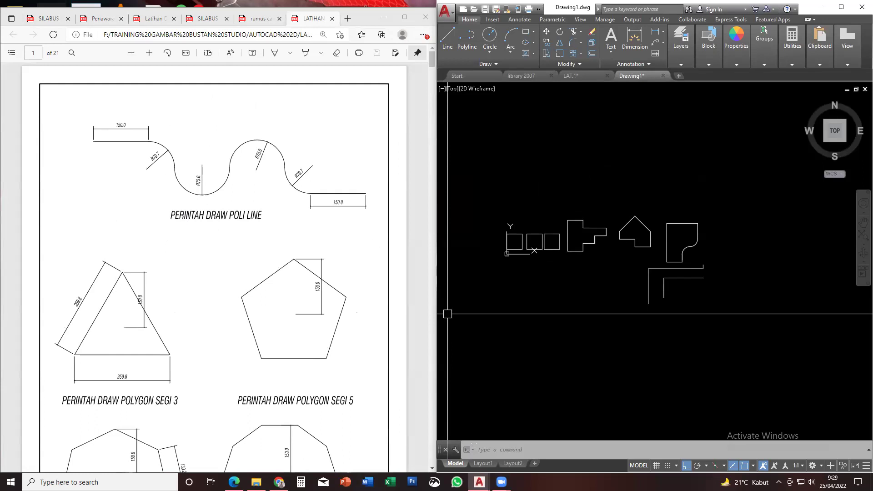
text(pl)
key(Return)
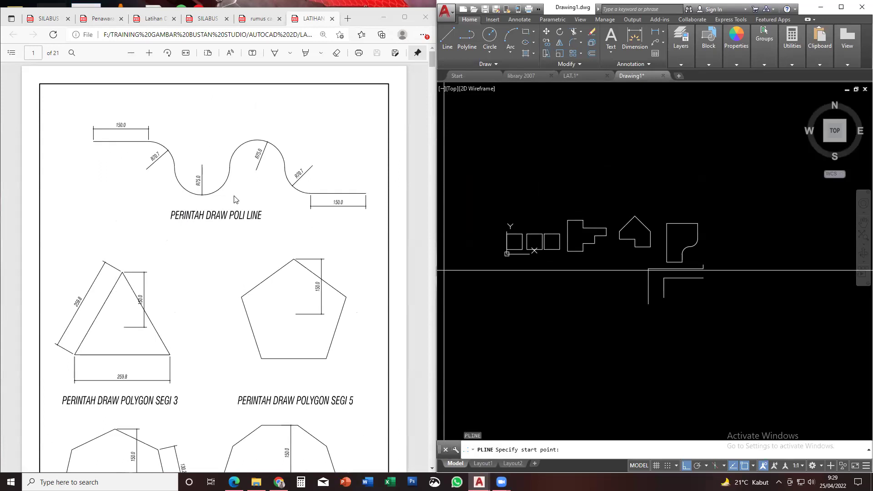
scroll(524, 298, up, 3)
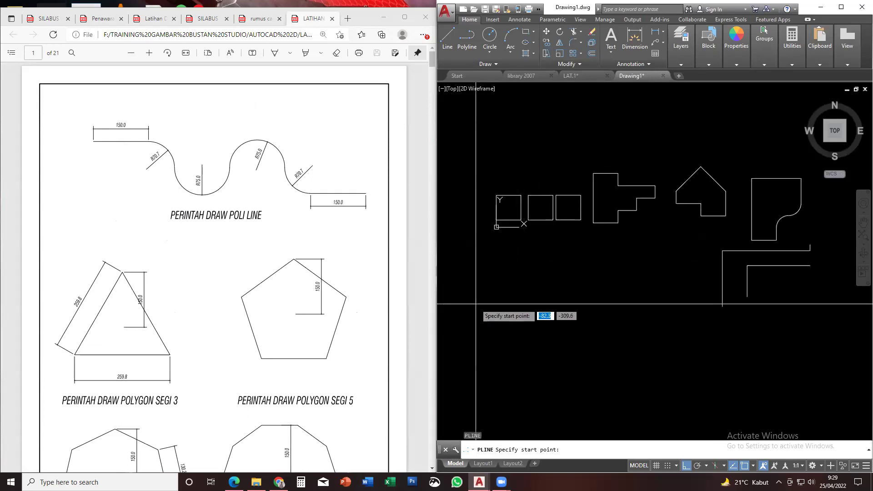
click(492, 290)
text(150)
key(Return)
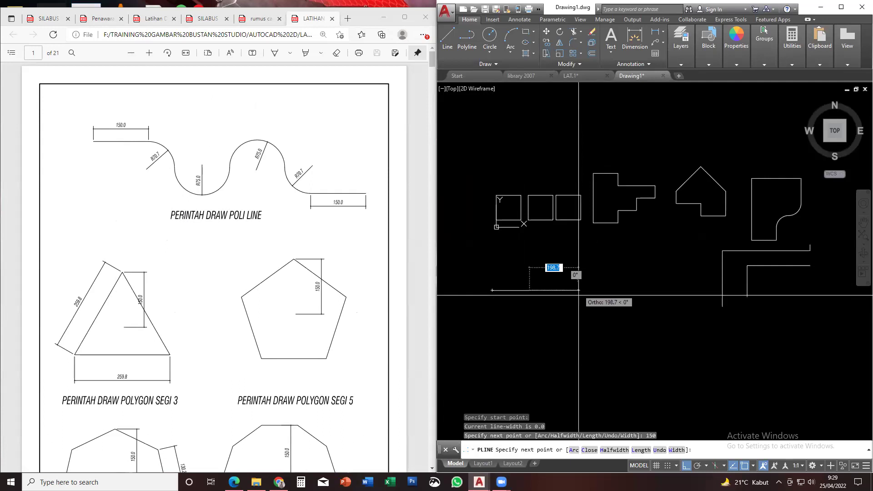
text(150)
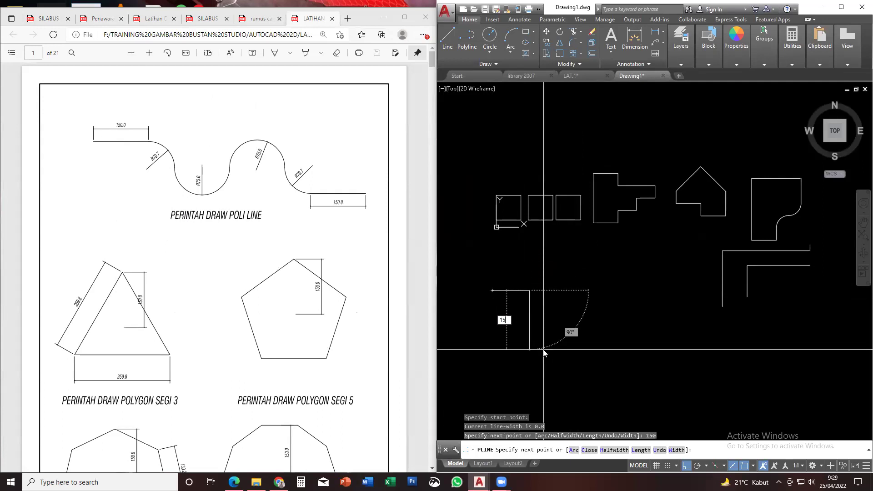
key(Return)
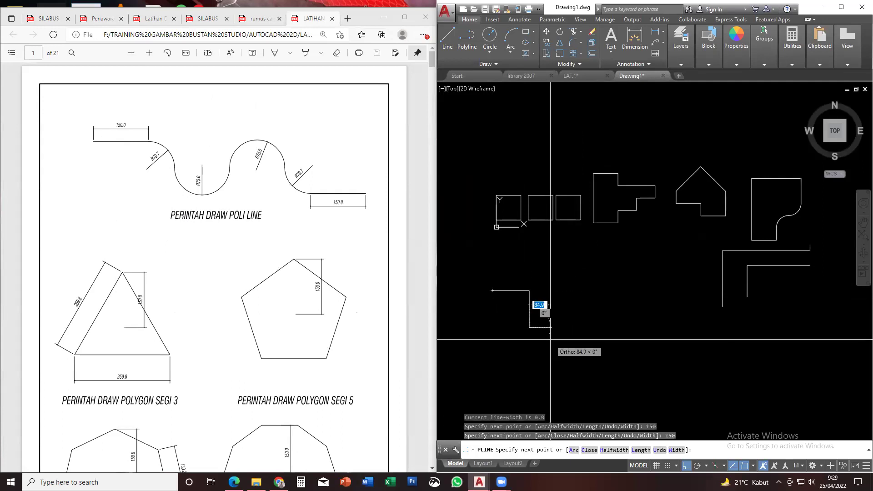
Continue the polyline with a 150-long segment to the right and one 150 upward, and end it
text(150)
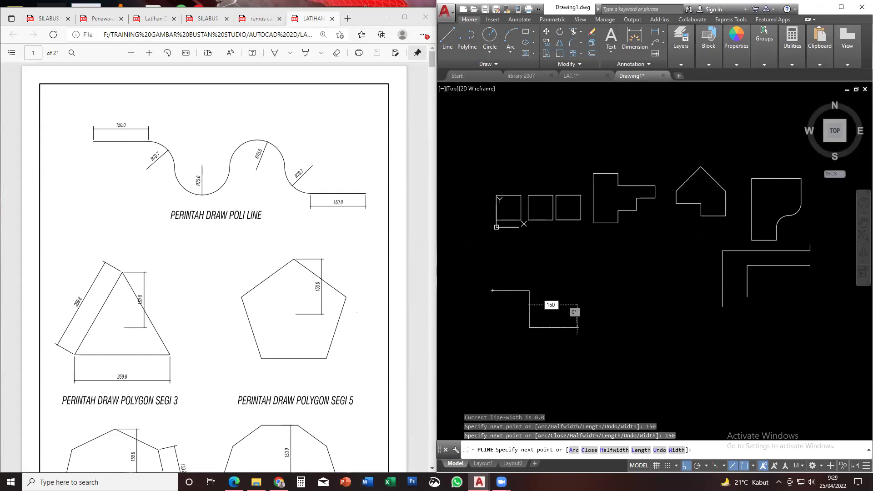
key(Return)
text(150)
key(Return)
key(Escape)
Fillet the polyline's upper-left corner, between the first horizontal and the descending segment, with a radius of 75
scroll(560, 306, up, 3)
middle_drag(563, 305, 600, 289)
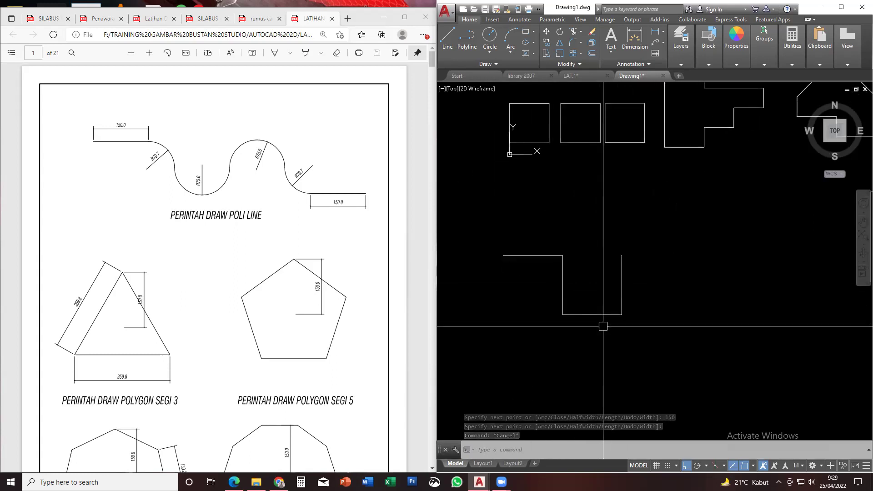
scroll(504, 246, up, 2)
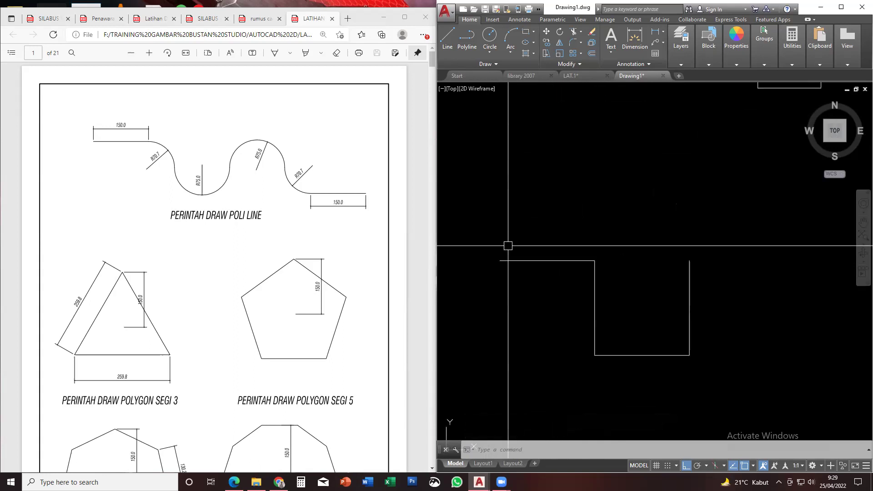
text(f)
key(Return)
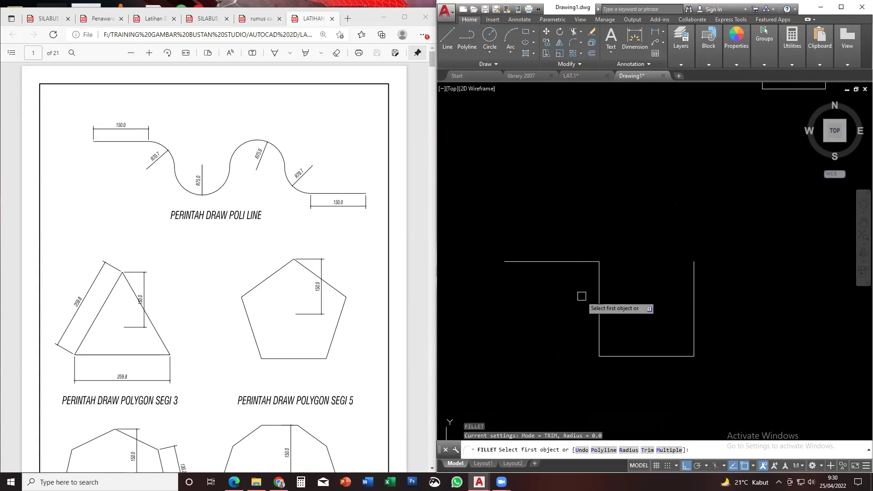
text(r)
key(Return)
text(75)
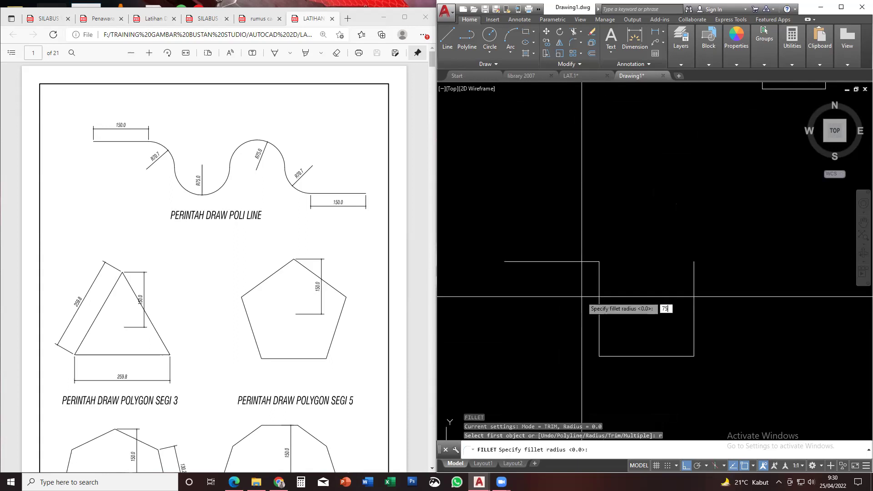
key(Return)
click(578, 262)
click(600, 293)
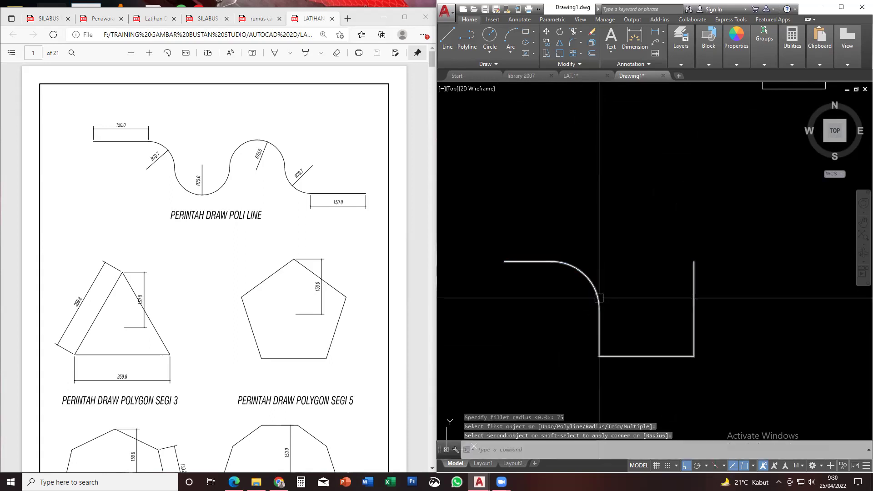
Fillet the polyline's two bottom corners with a radius of 75 to form a rounded trough
middle_drag(621, 302, 605, 272)
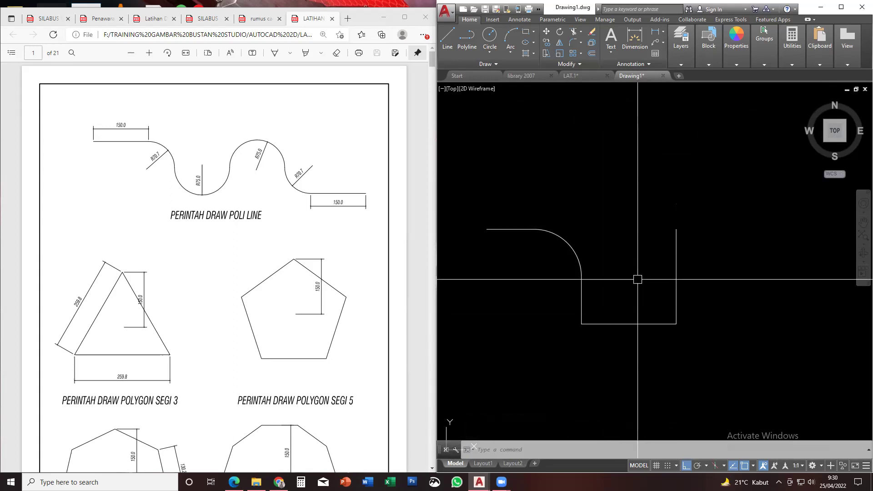
key(Return)
key(Escape)
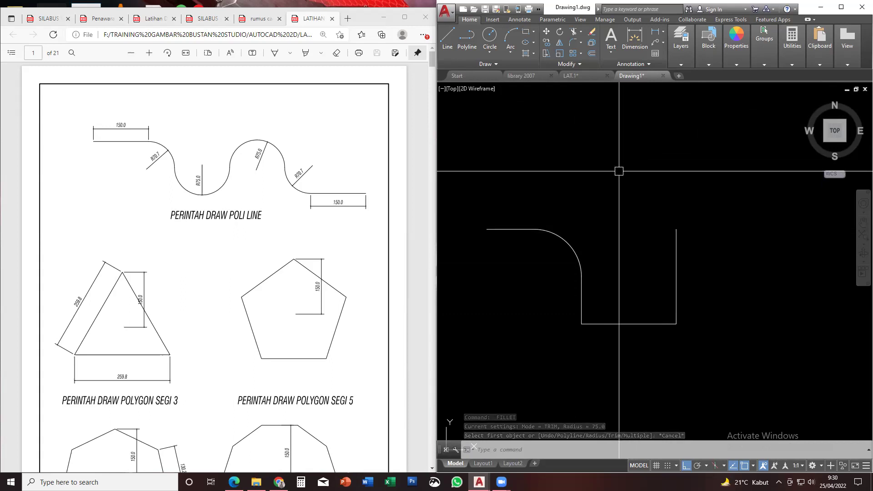
key(Return)
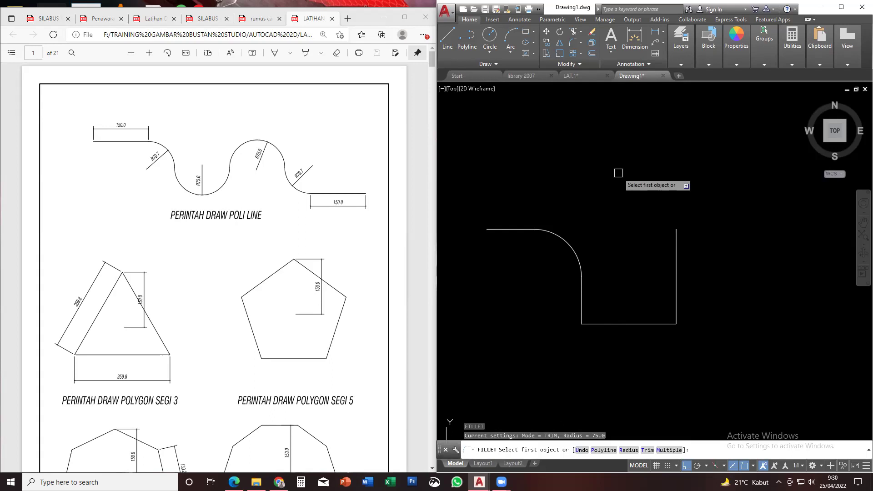
click(582, 298)
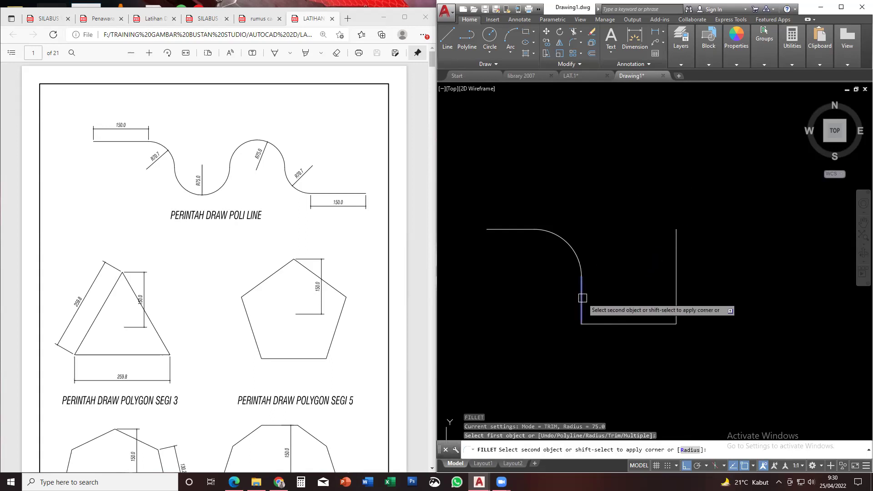
click(594, 323)
key(Return)
click(651, 321)
click(675, 293)
key(Return)
key(Escape)
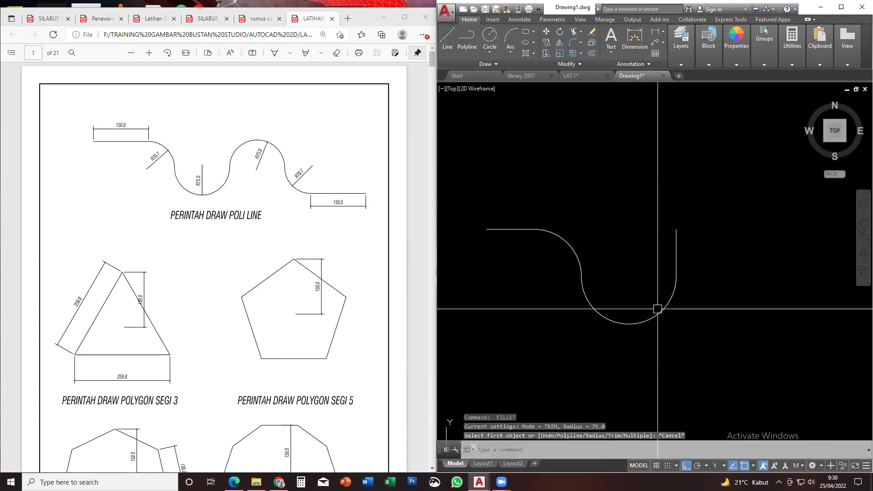
click(704, 327)
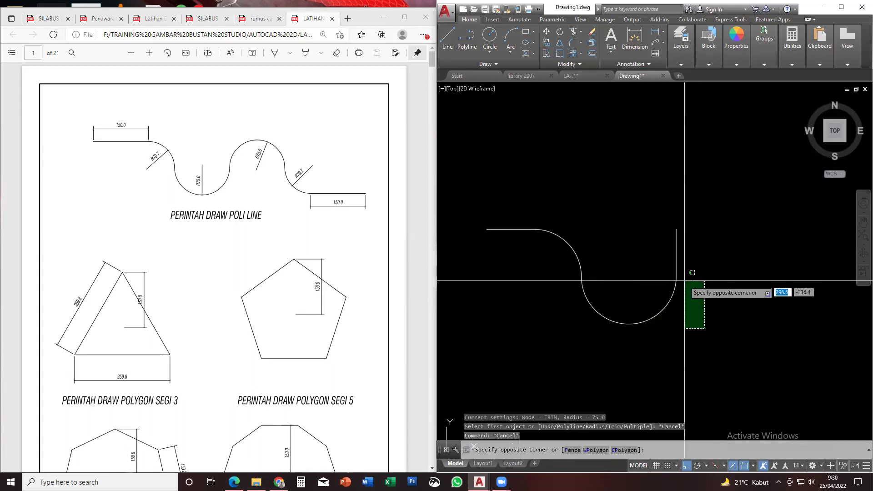
click(486, 227)
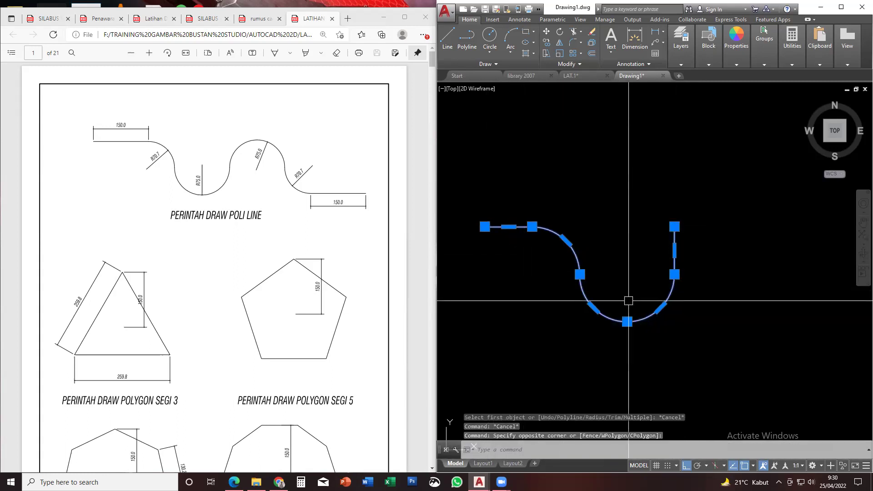
key(Escape)
click(667, 304)
middle_drag(599, 298, 602, 296)
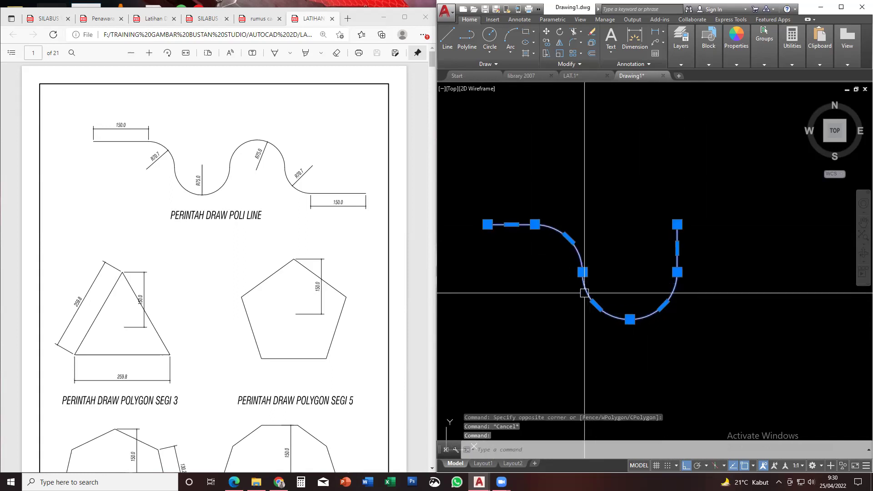
key(Escape)
Copy the filleted polyline three times to the right, placing each copy's start point on the previous one's upper-right endpoint
click(582, 287)
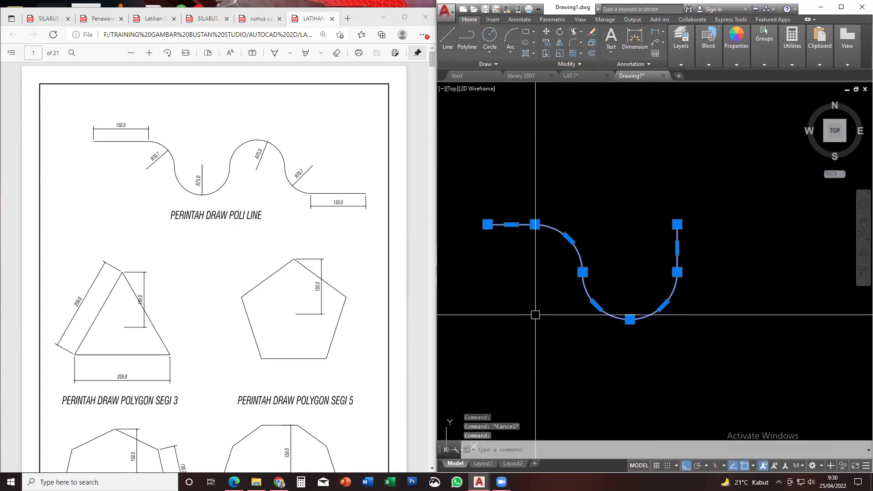
text(co)
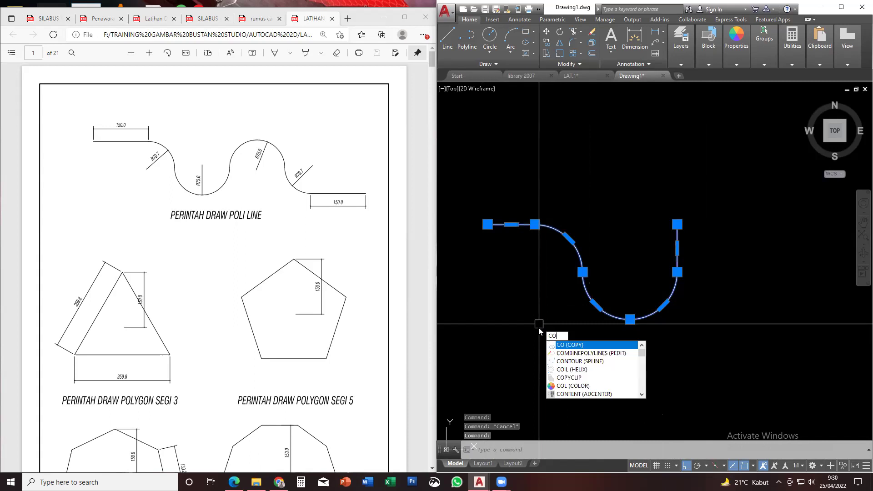
key(Return)
click(488, 224)
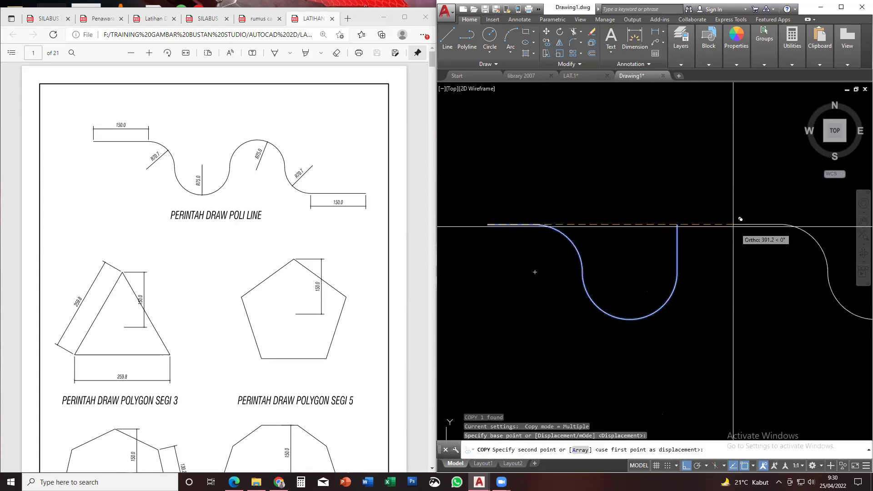
click(677, 225)
scroll(677, 224, down, 2)
middle_drag(716, 243, 636, 252)
click(635, 249)
scroll(504, 269, down, 2)
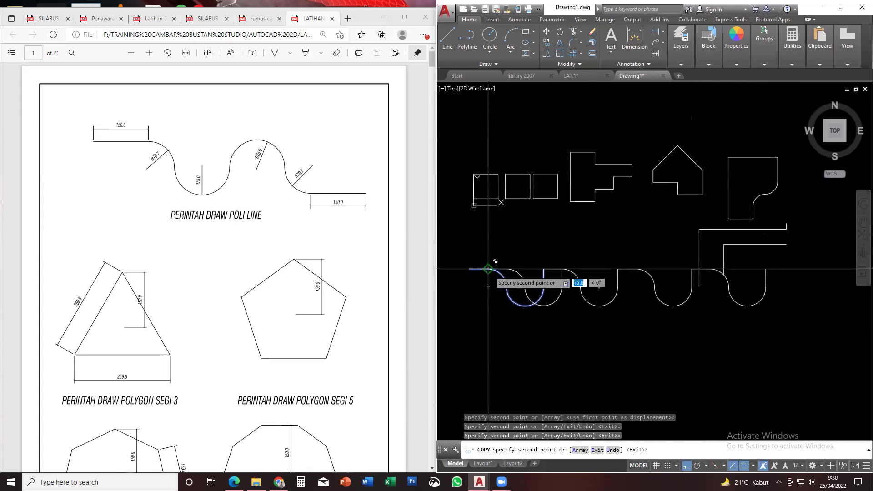
key(Escape)
Move the four joined curves straight down, clear of the L-shaped lines above them
click(460, 251)
click(799, 321)
middle_drag(792, 336, 785, 309)
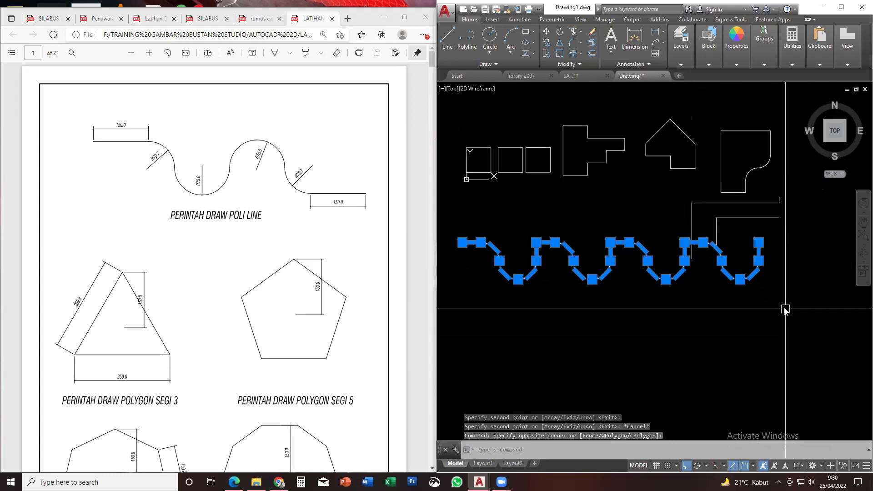
text(m)
key(space)
click(786, 301)
click(790, 342)
key(Escape)
middle_drag(549, 306, 579, 310)
scroll(575, 308, up, 2)
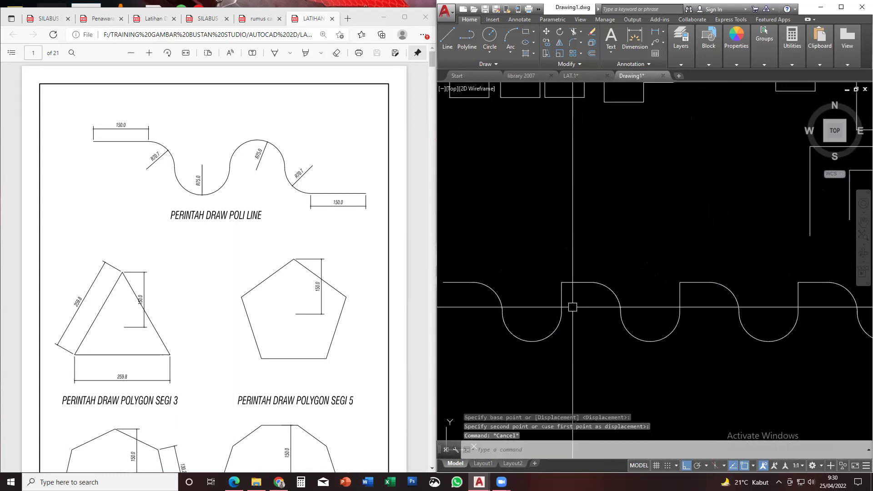
click(499, 292)
middle_drag(511, 292, 528, 286)
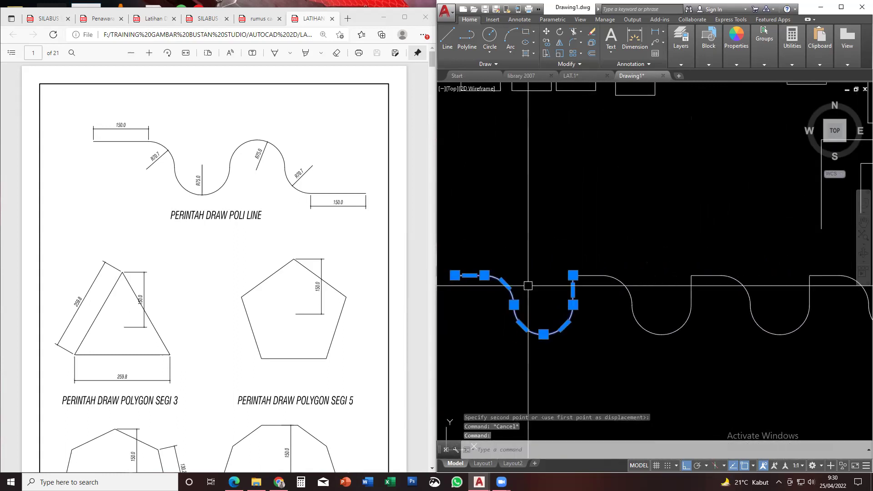
scroll(559, 296, down, 3)
scroll(577, 301, up, 3)
key(Escape)
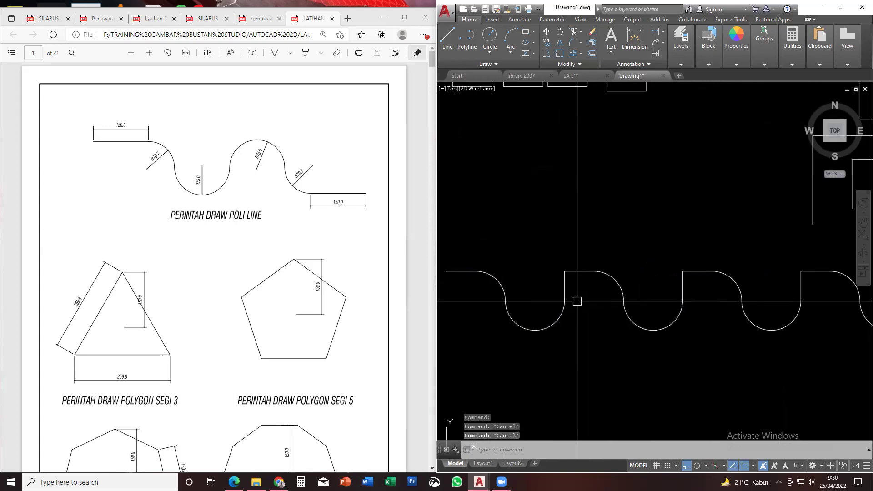
Fillet the three corners where the copied polylines meet with a radius of 75 to make one continuous wave
text(f)
key(space)
click(565, 292)
click(577, 277)
key(space)
click(683, 283)
middle_drag(773, 282, 717, 275)
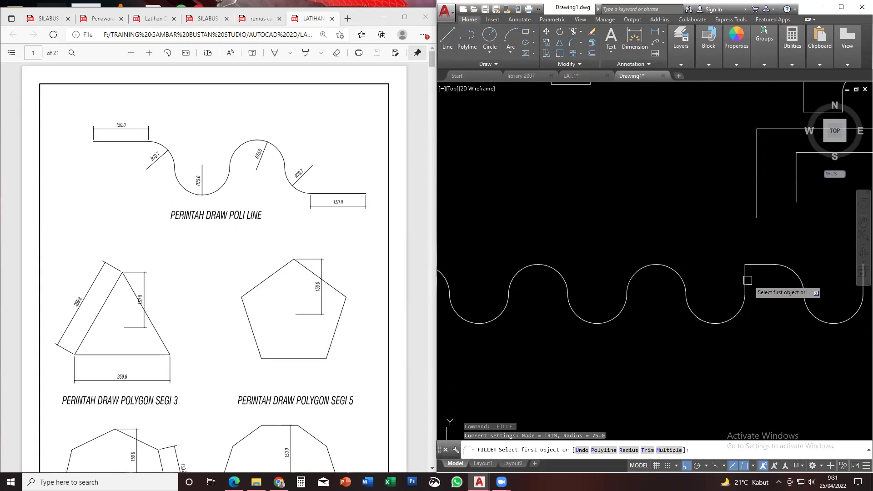
scroll(702, 300, down, 3)
key(Escape)
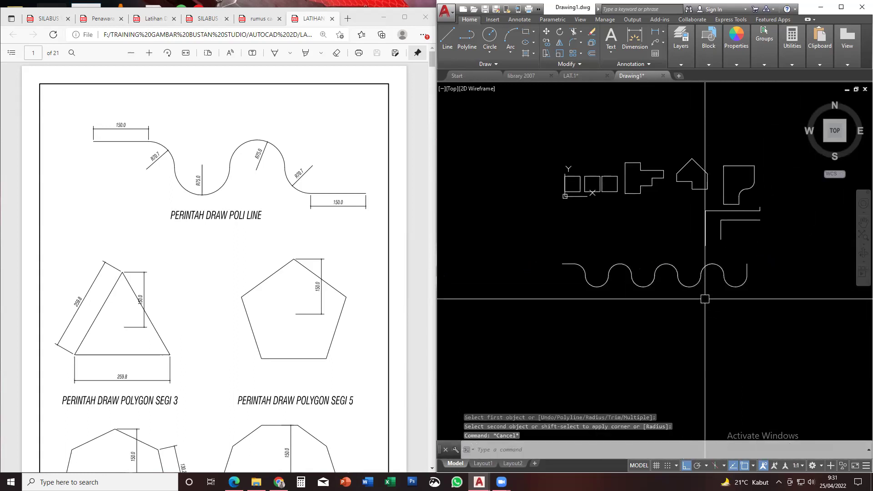
scroll(699, 298, up, 1)
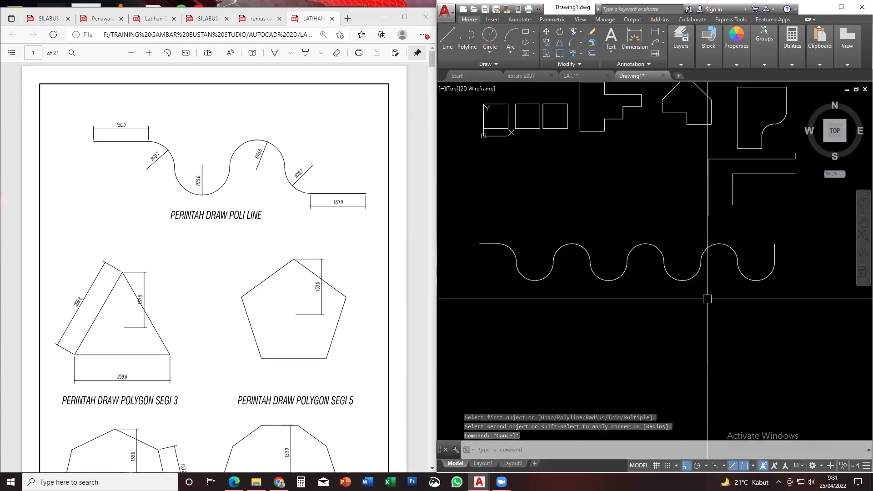
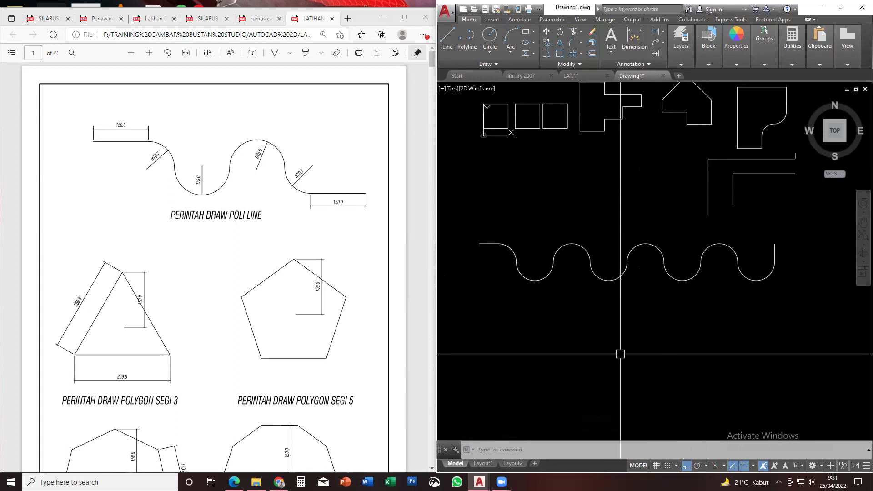
middle_drag(565, 322, 600, 306)
mouse_move(623, 265)
middle_down()
mouse_move(624, 283)
mouse_move(632, 273)
middle_up()
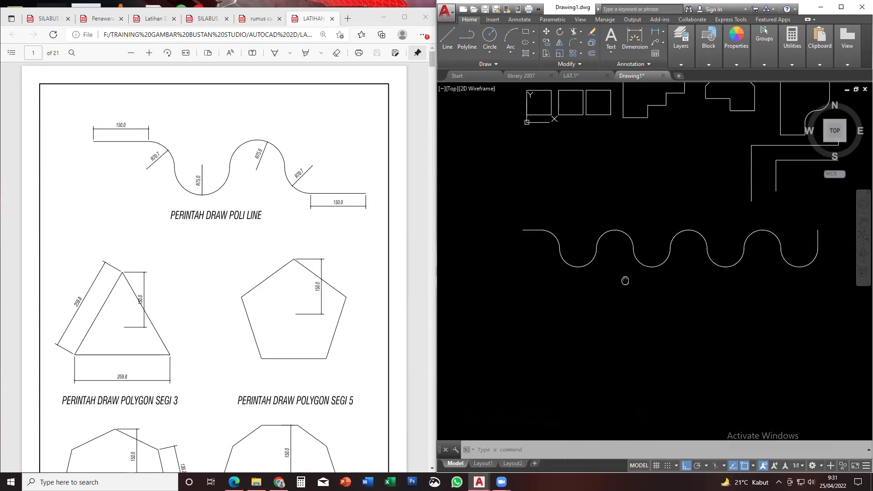
middle_drag(610, 300, 606, 288)
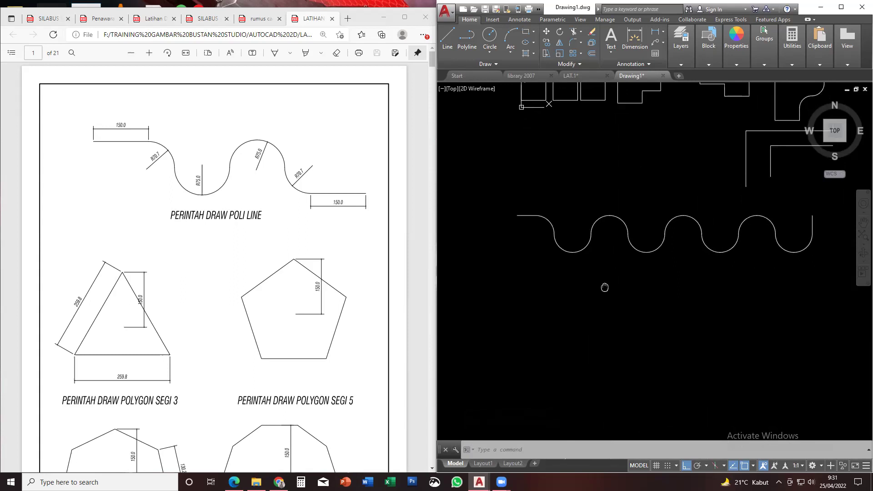
scroll(204, 352, down, 3)
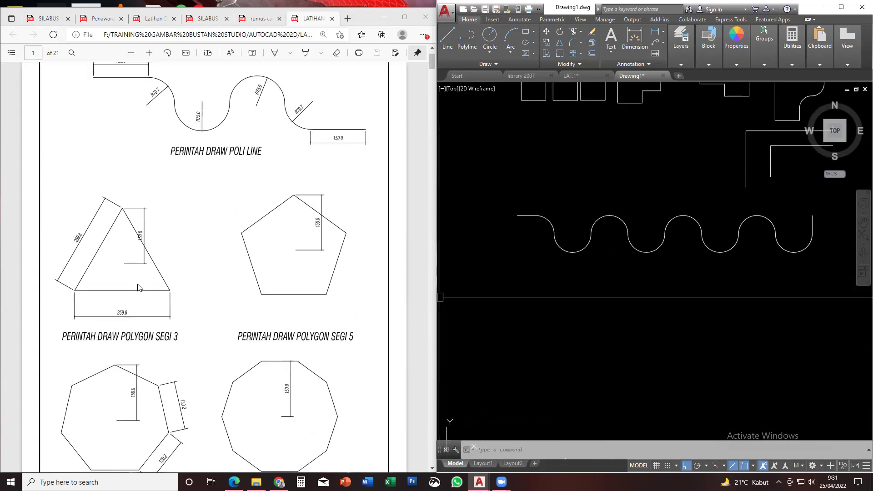
middle_drag(582, 309, 572, 299)
text(p)
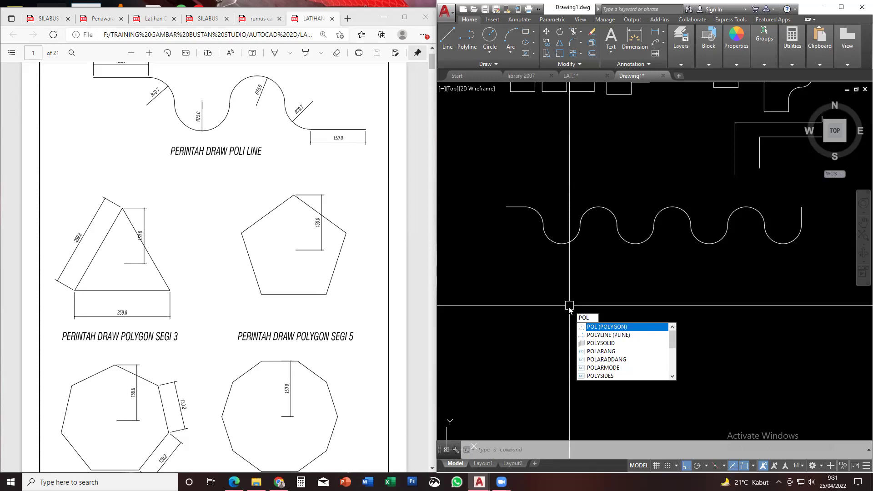
key(Return)
key(Return)
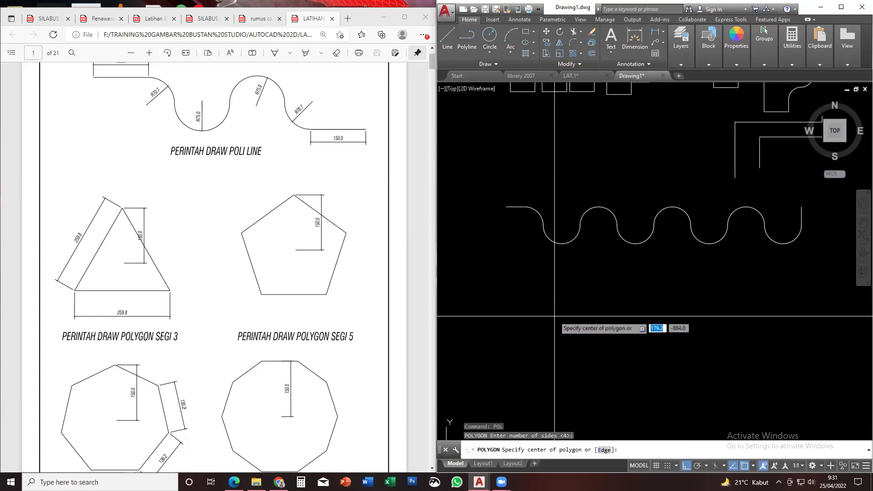
click(554, 316)
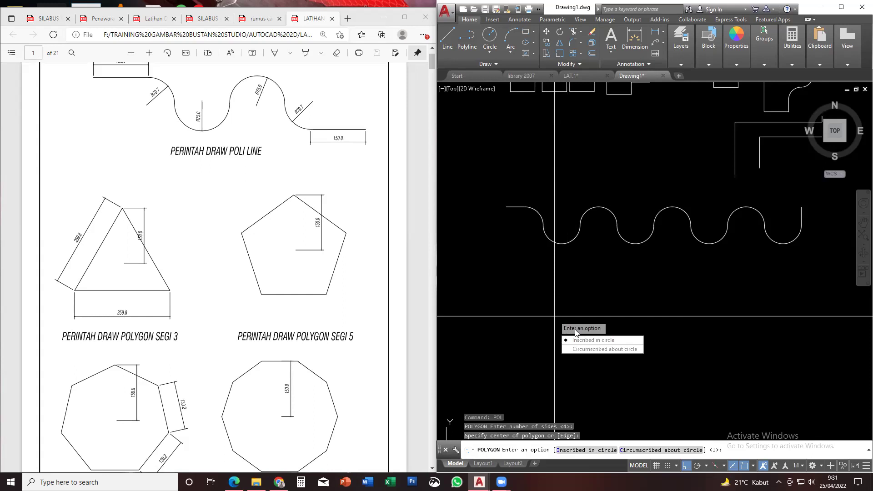
key(Return)
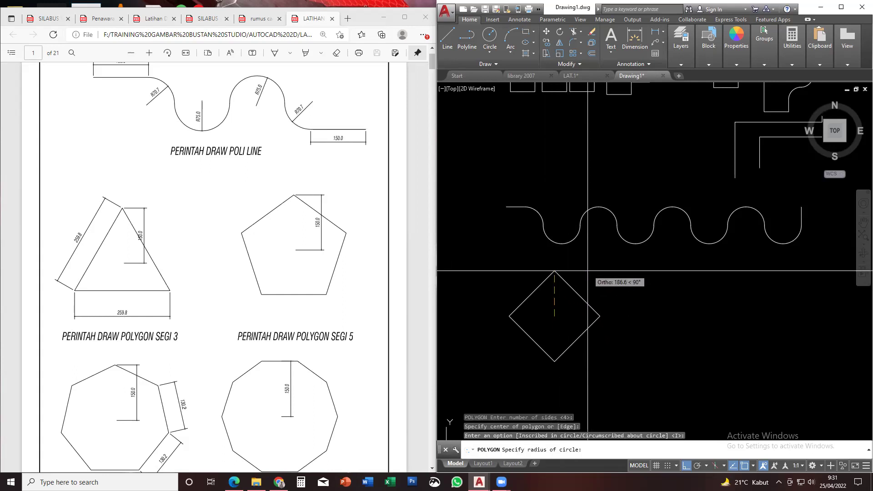
key(Escape)
key(Escape)
text(po)
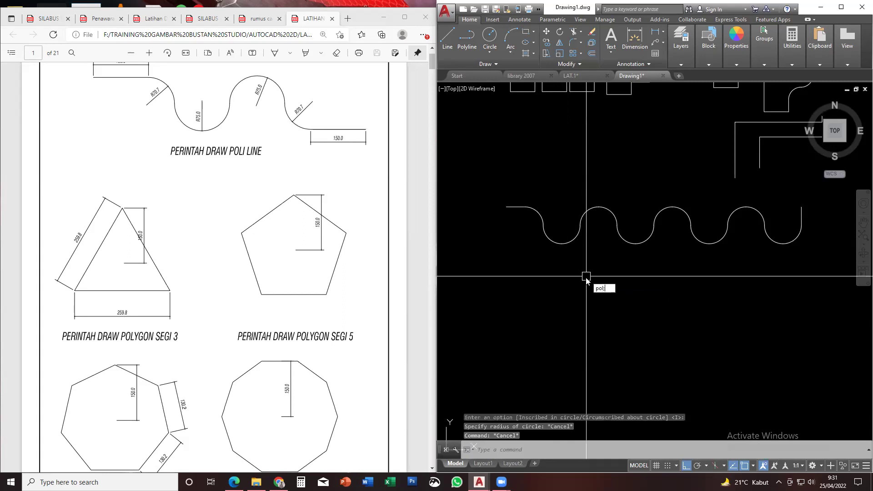
text(l)
key(Return)
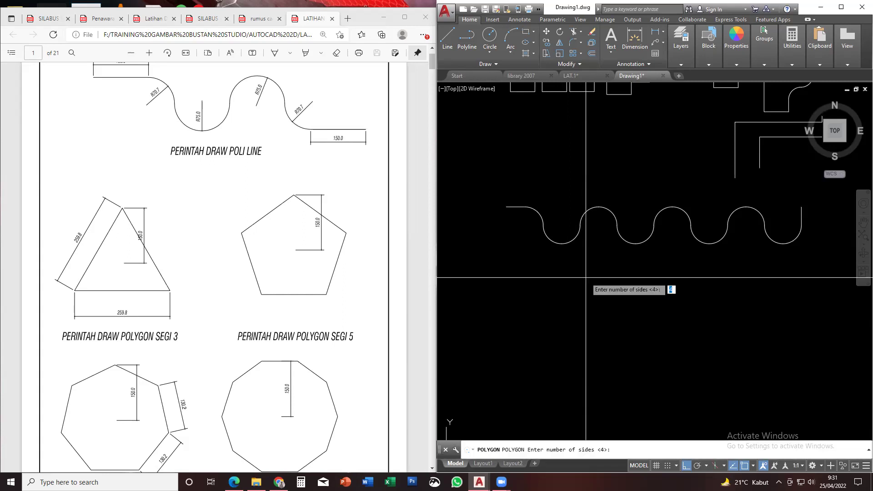
key(Escape)
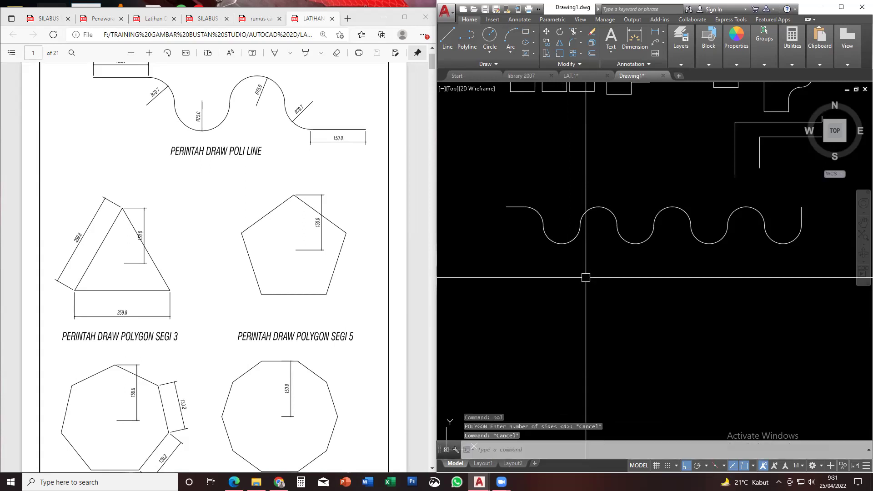
Draw a 3-sided polygon below the wave, inscribed in a circle of radius 150 with its apex pointing straight up
key(Return)
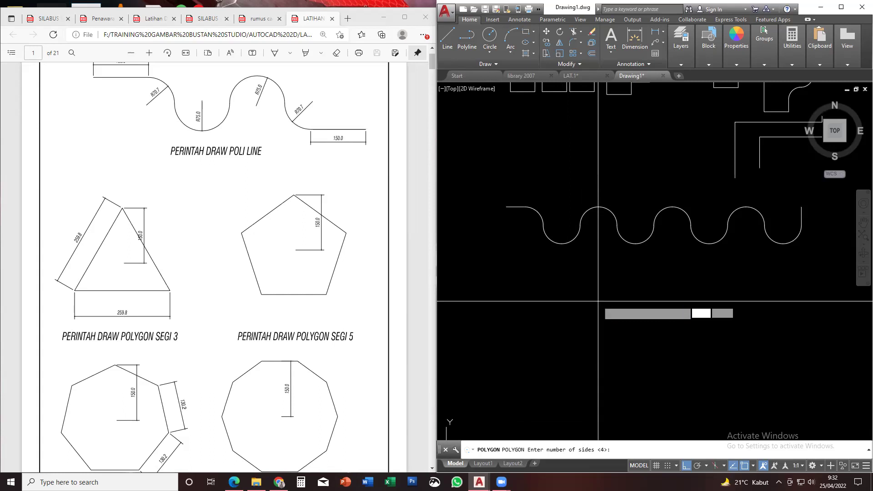
key(Return)
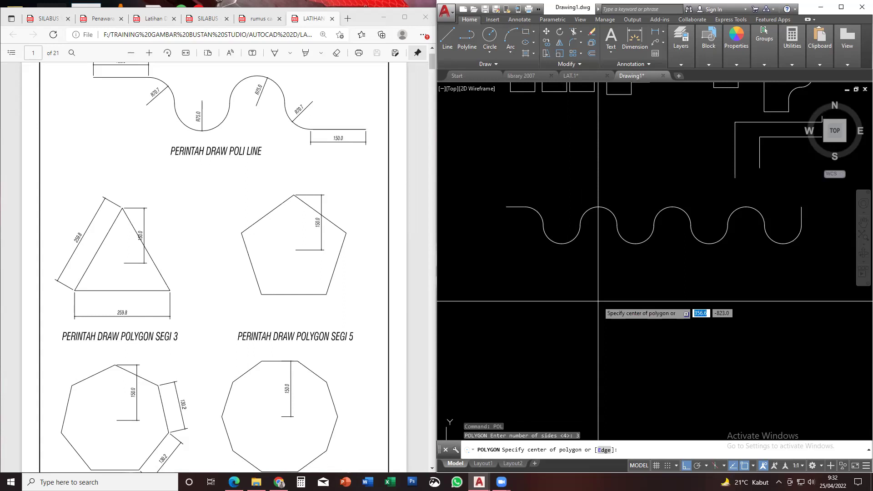
click(591, 339)
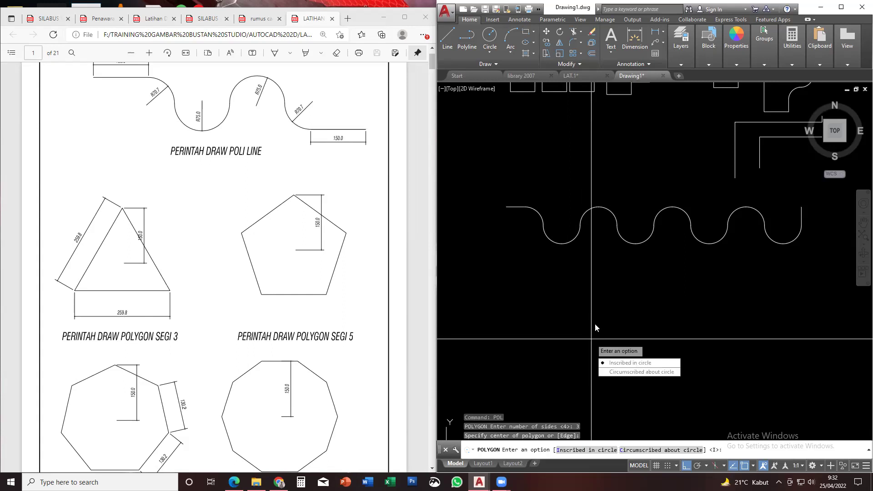
key(Return)
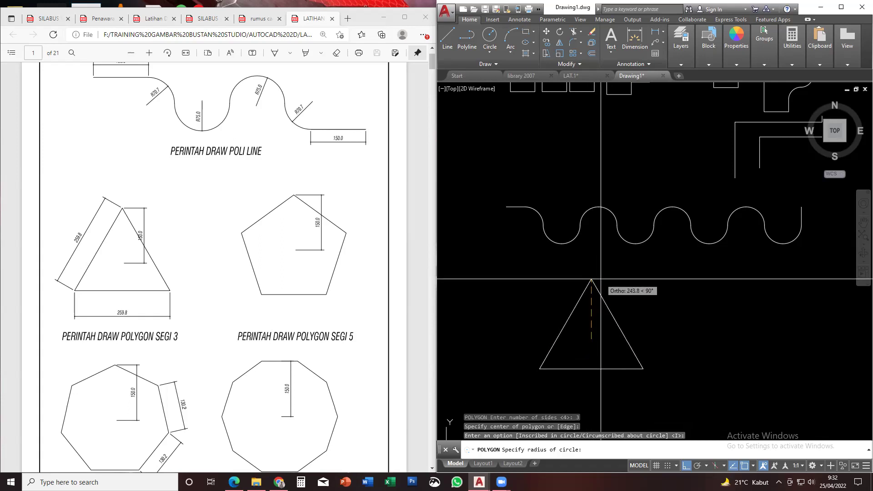
text(150)
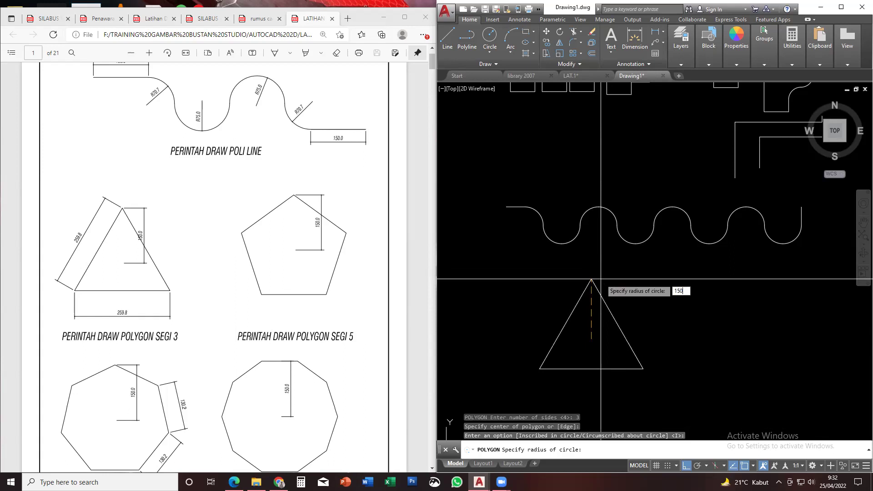
key(Return)
middle_drag(637, 310, 594, 309)
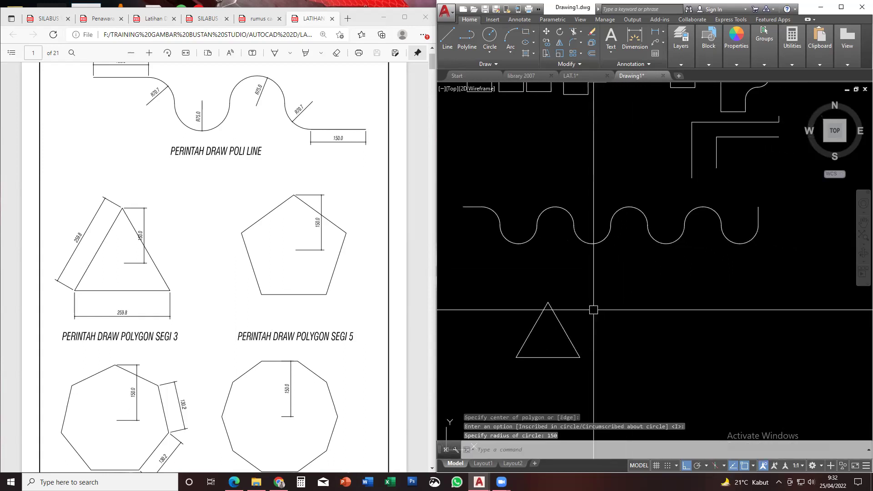
key(Return)
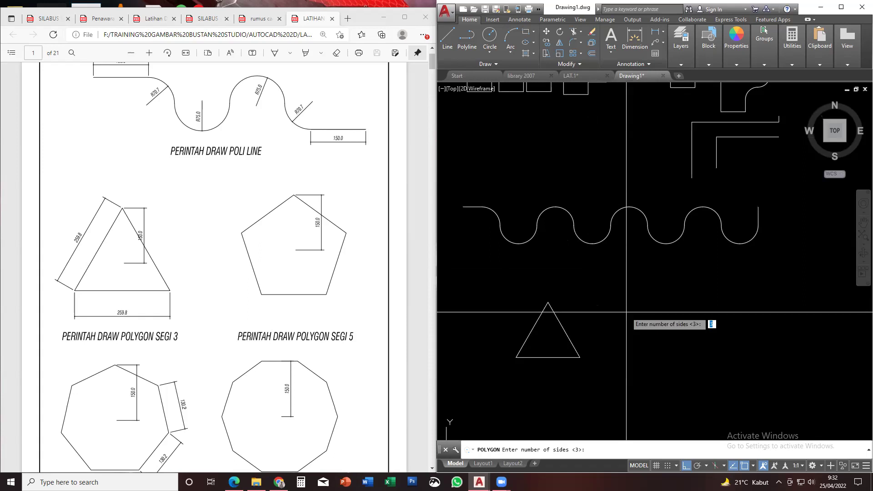
key(Escape)
middle_drag(629, 312, 604, 280)
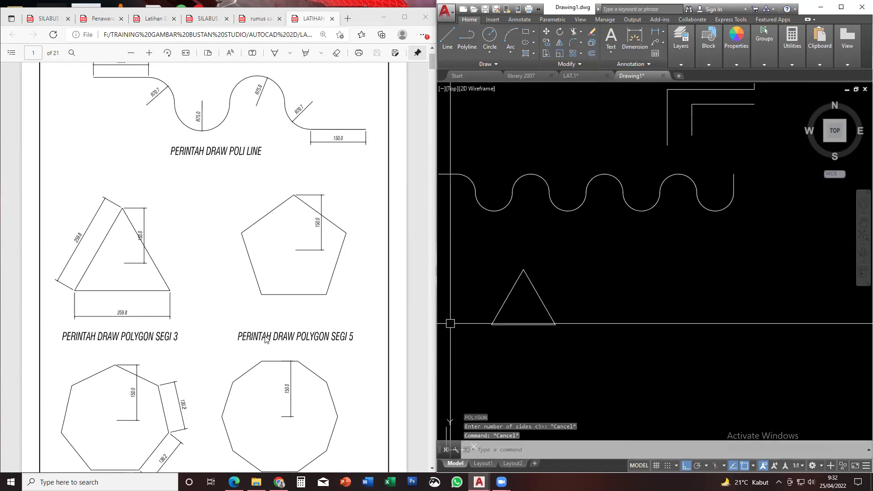
Draw a 5-sided polygon beside the triangle, inscribed in a circle of radius 150 with one vertex pointing straight up
scroll(266, 338, down, 3)
click(586, 290)
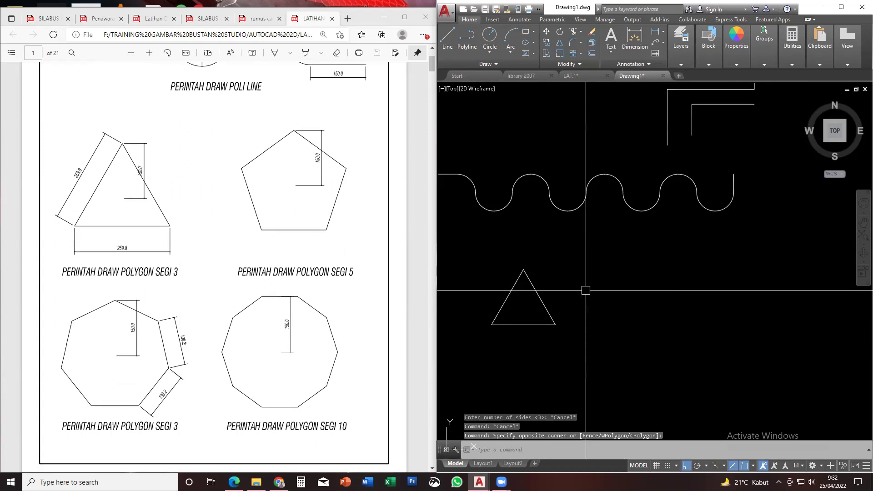
text(pol)
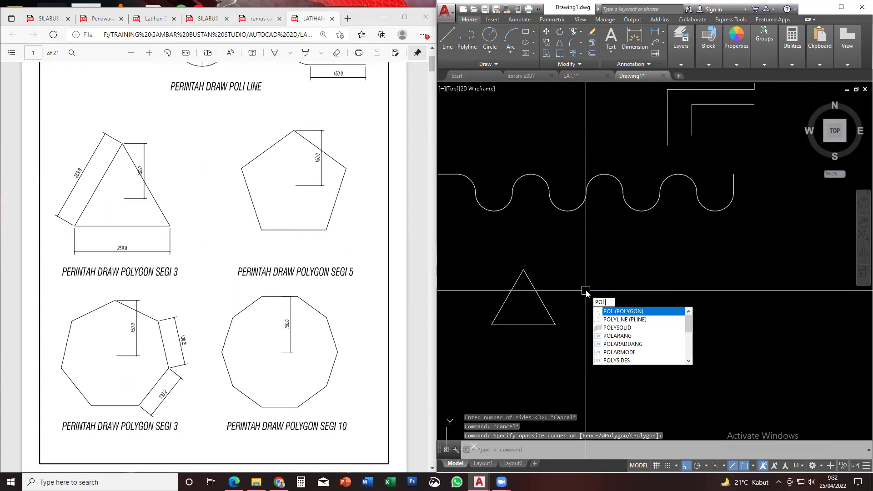
key(Return)
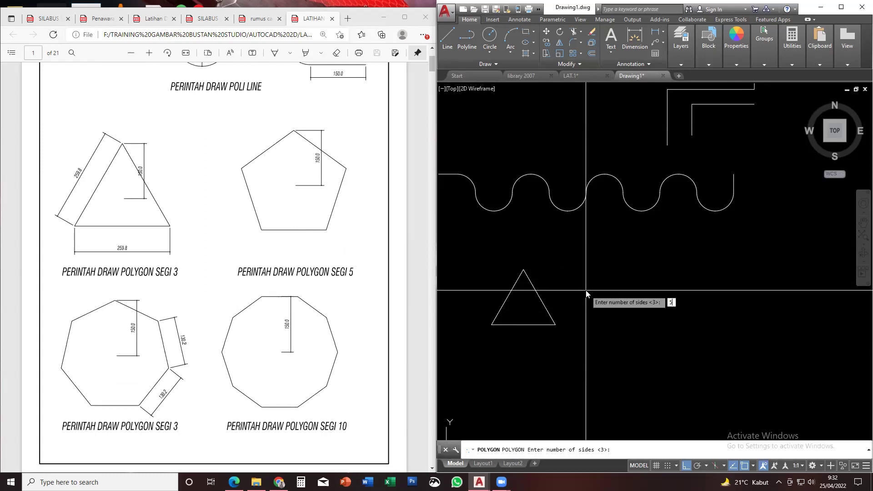
key(Return)
click(609, 315)
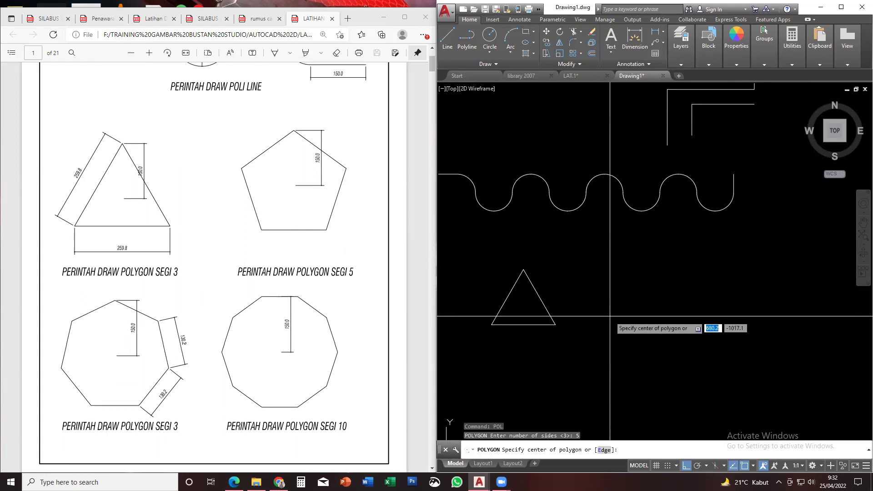
key(Return)
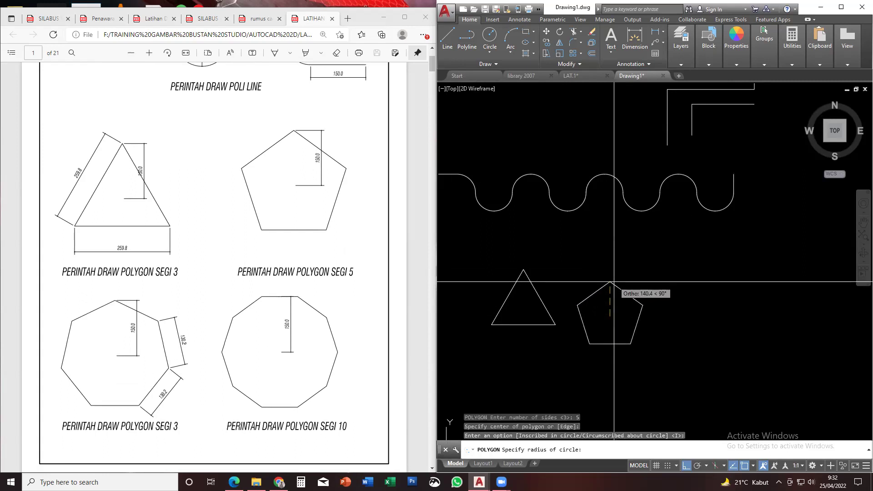
key(Return)
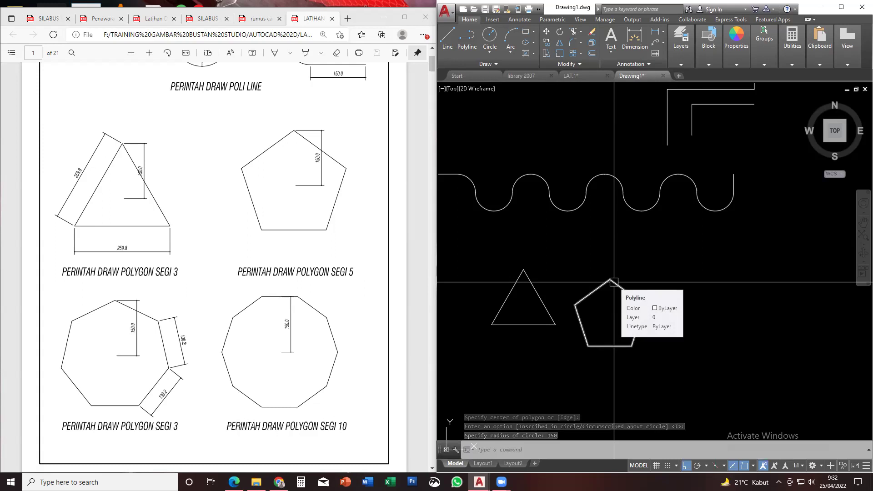
Move the pentagon straight up until its base is roughly level with the triangle's base
scroll(614, 282, down, 4)
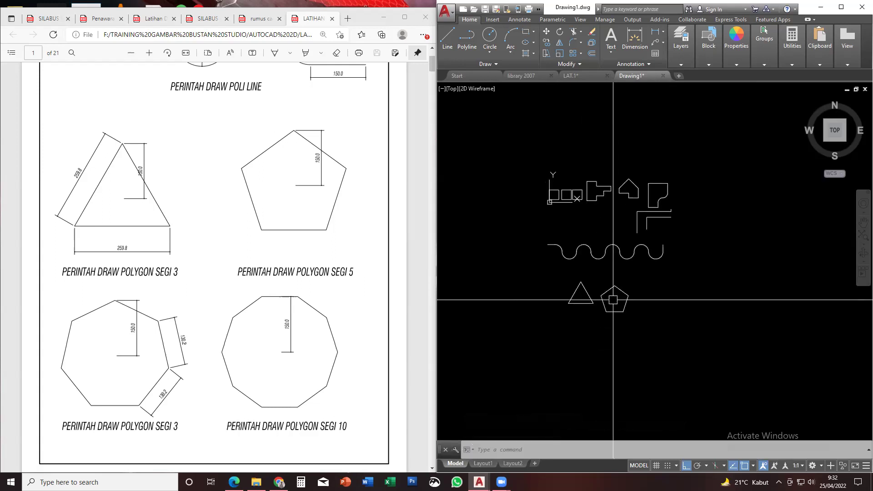
scroll(612, 300, up, 2)
scroll(612, 299, down, 6)
scroll(356, 282, up, 3)
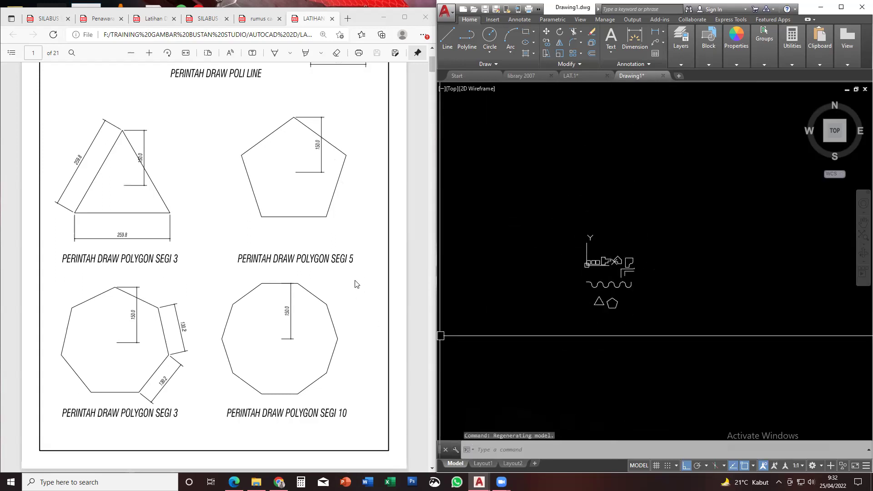
scroll(606, 319, up, 8)
click(644, 256)
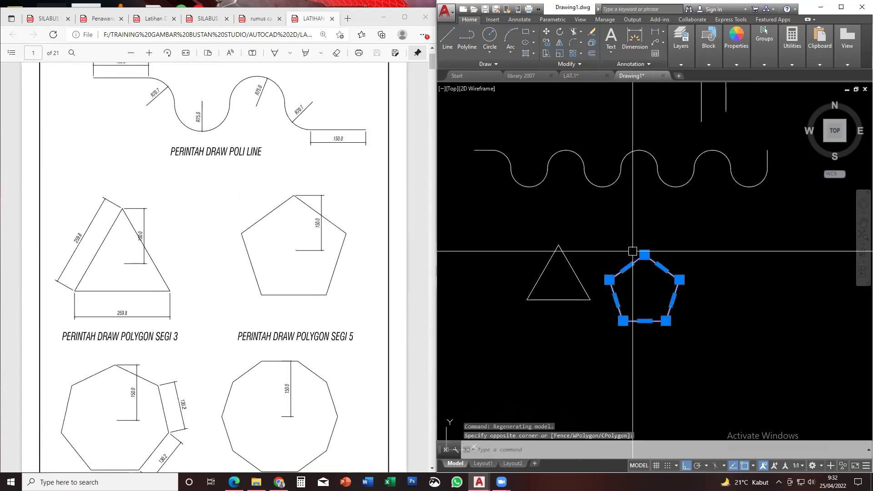
text(M)
key(Return)
click(718, 312)
key(Escape)
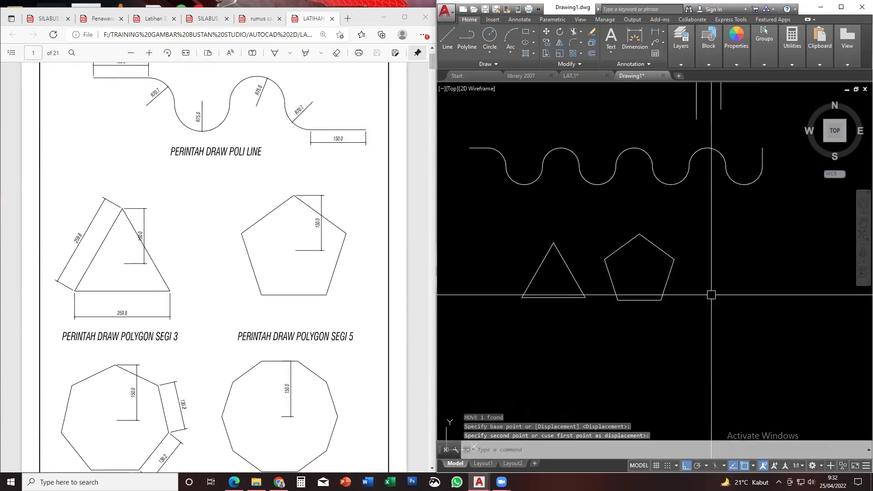
Move the pentagon by its lower-left corner onto the triangle's lower-right corner so both bases line up
scroll(631, 299, up, 3)
click(625, 299)
click(629, 301)
scroll(632, 300, up, 3)
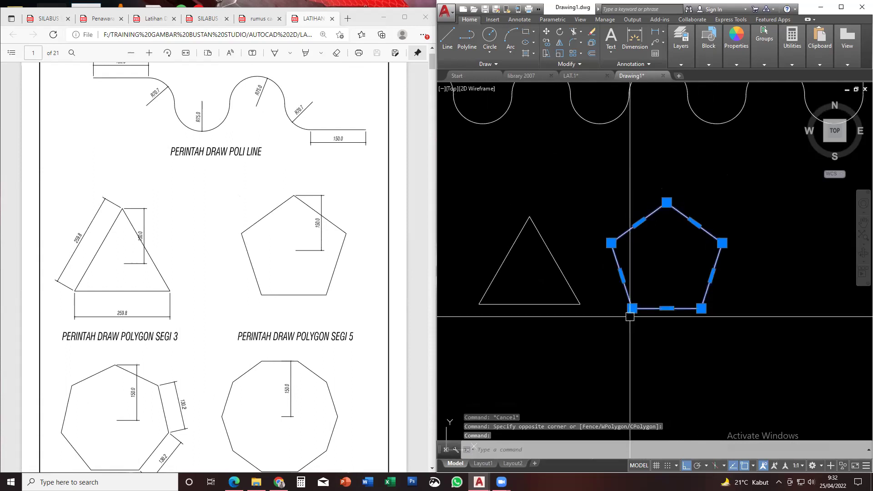
text(M)
key(Return)
click(634, 301)
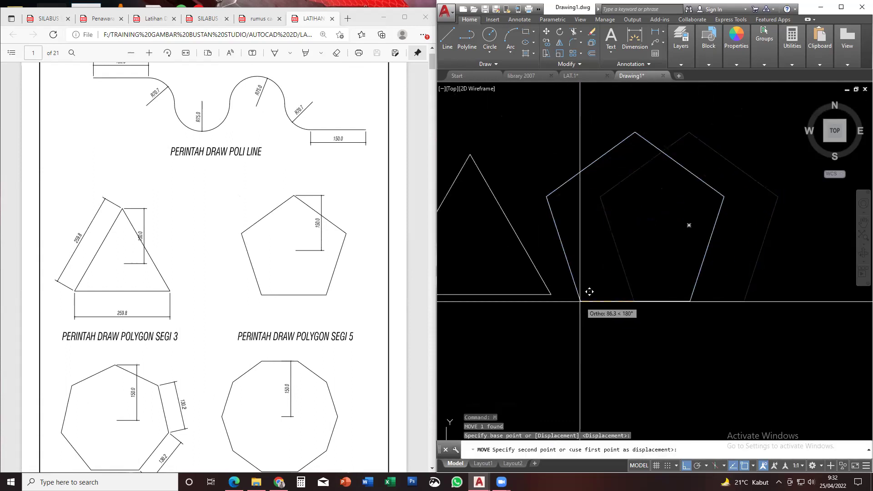
click(549, 294)
key(Escape)
Move the pentagon horizontally to the right, leaving a gap between it and the triangle
text(M)
key(Return)
click(571, 321)
click(626, 323)
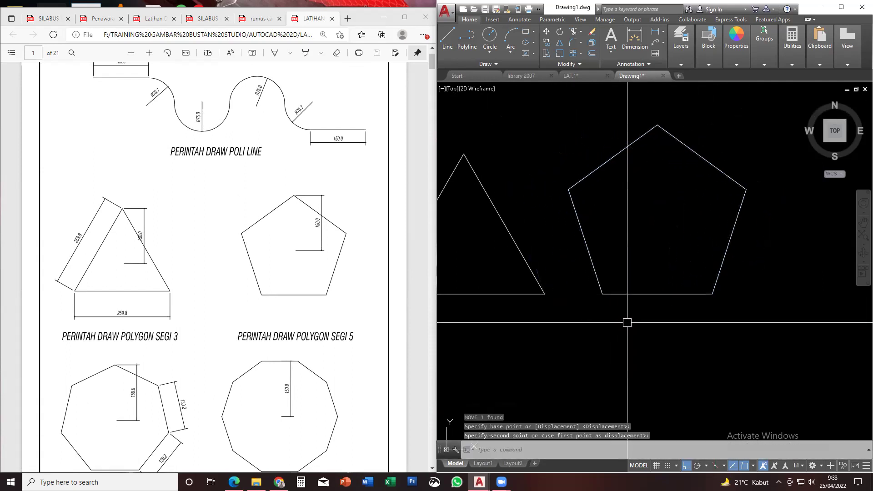
key(Escape)
scroll(625, 323, down, 2)
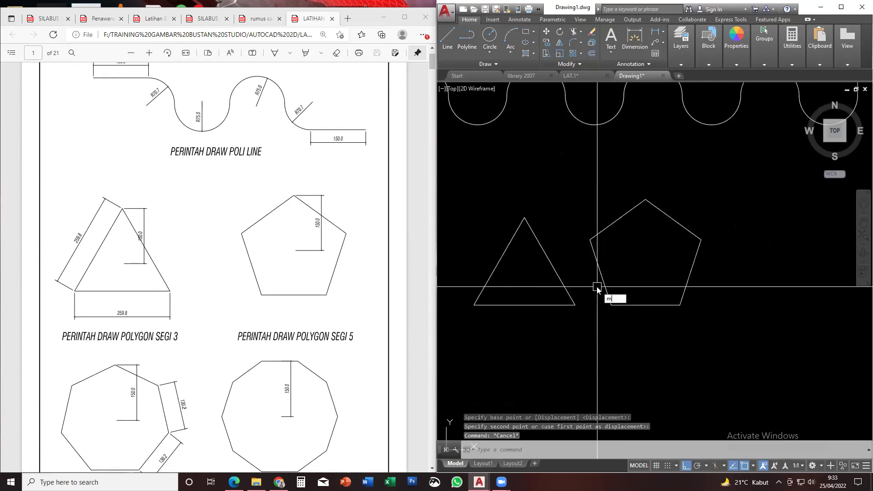
key(Return)
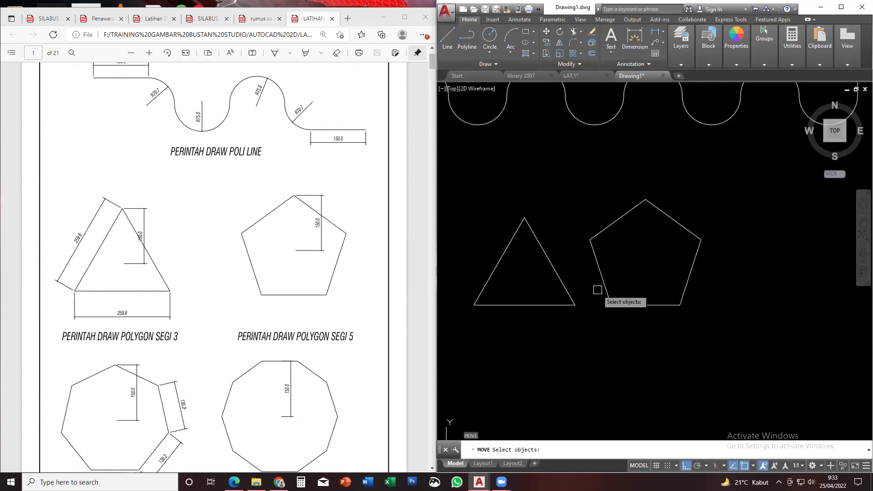
click(601, 283)
key(Return)
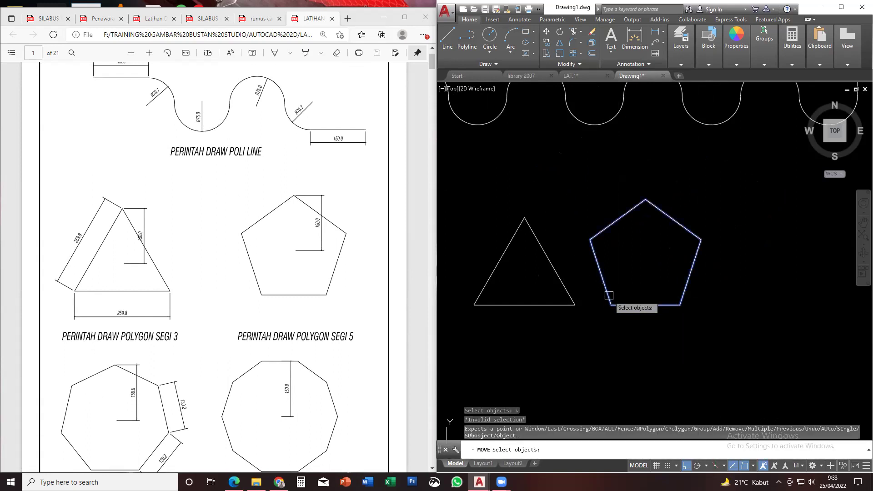
key(Escape)
Turn Ortho off and move the pentagon by its lower-left corner to a spot just below the wave, above the triangle's base level
text(m)
key(Return)
click(612, 304)
scroll(600, 313, down, 3)
key(F8)
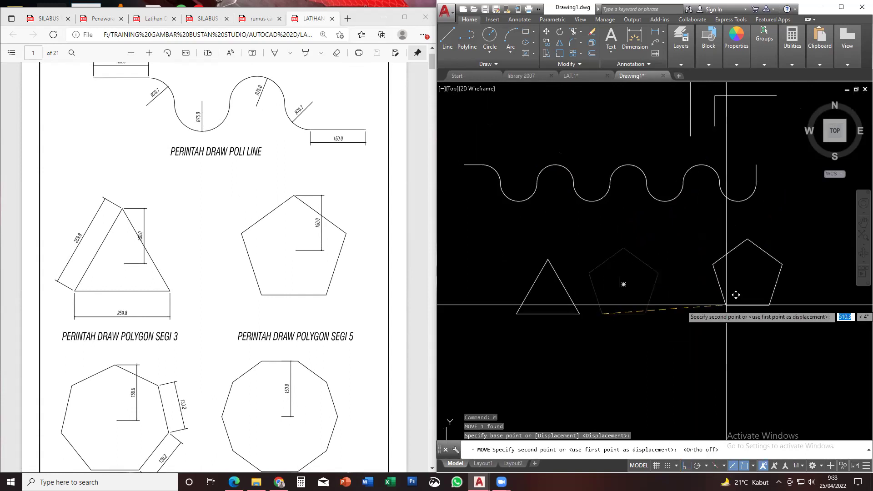
scroll(605, 357, down, 2)
middle_drag(606, 358, 608, 365)
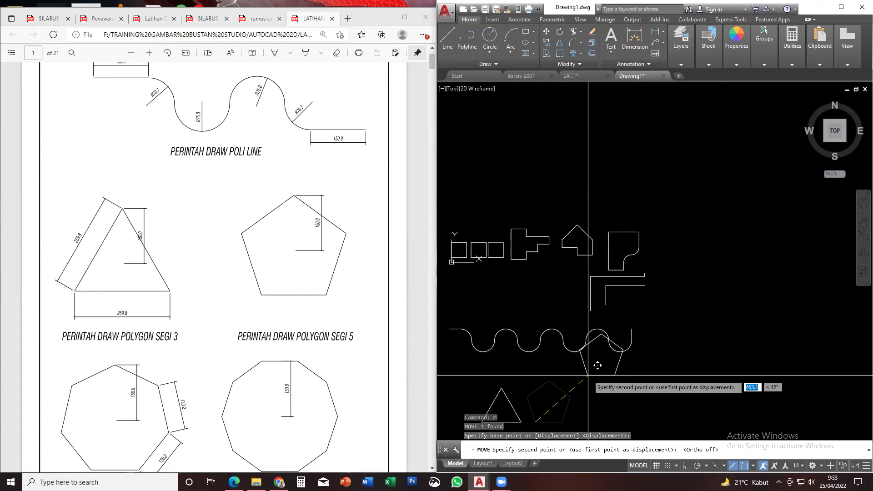
scroll(653, 288, up, 4)
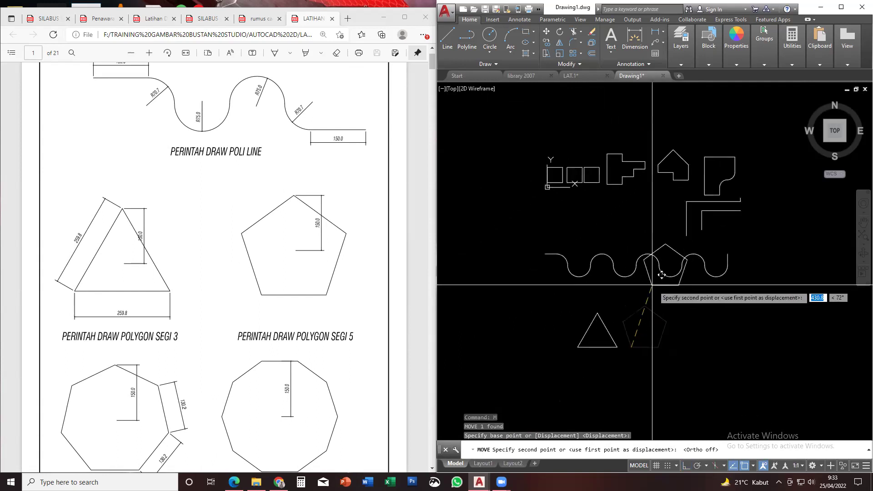
click(594, 366)
middle_drag(611, 376, 614, 331)
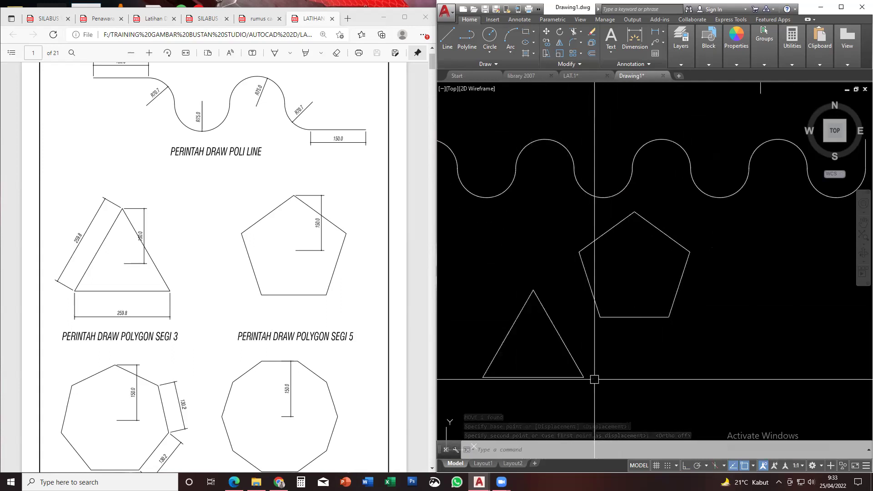
click(657, 317)
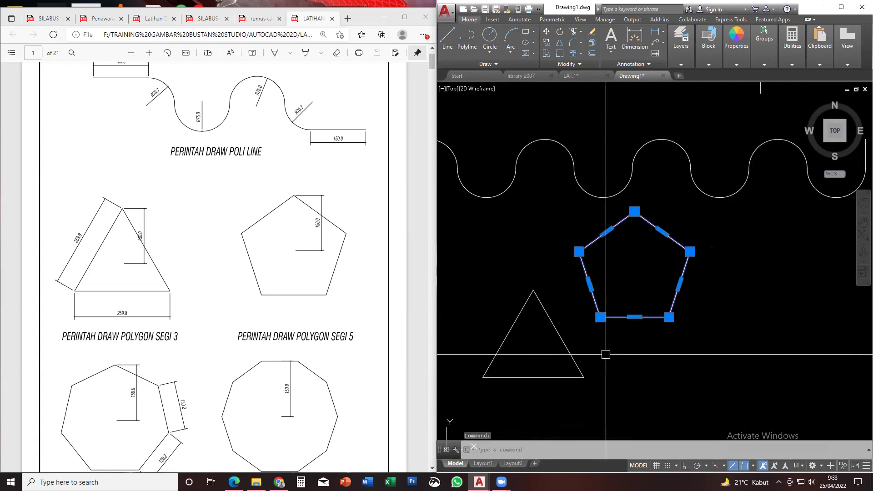
text(m)
key(Return)
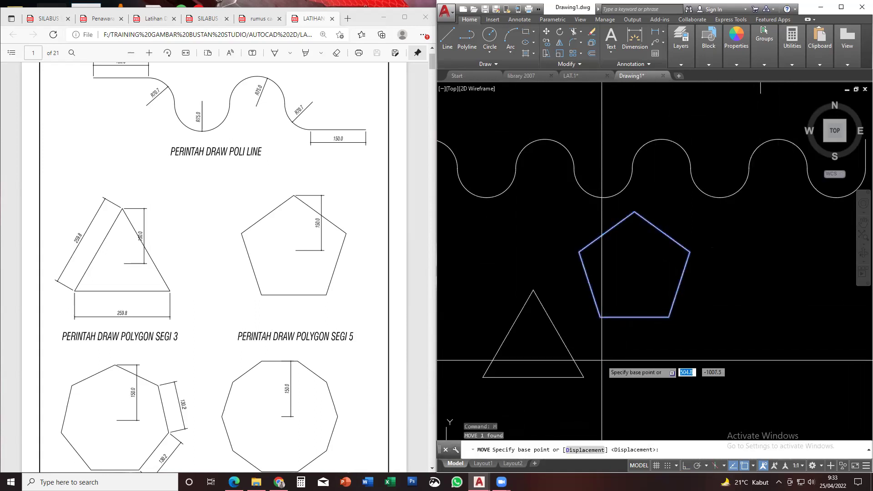
click(600, 317)
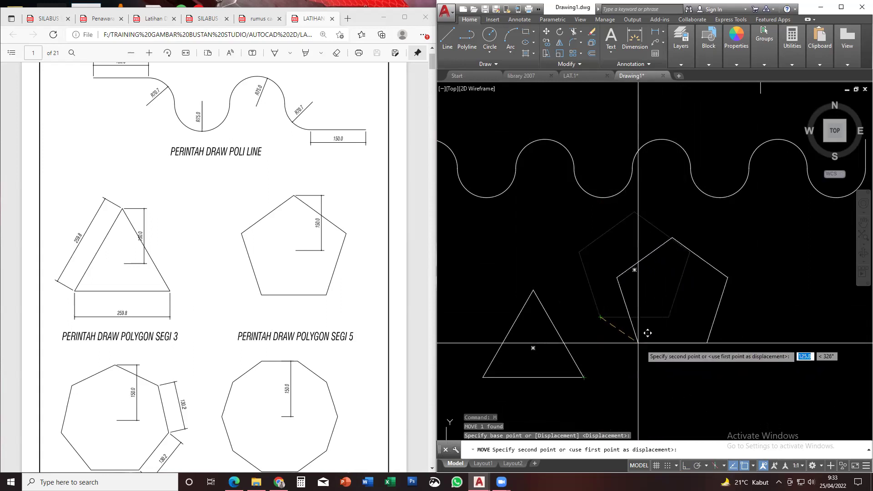
key(Escape)
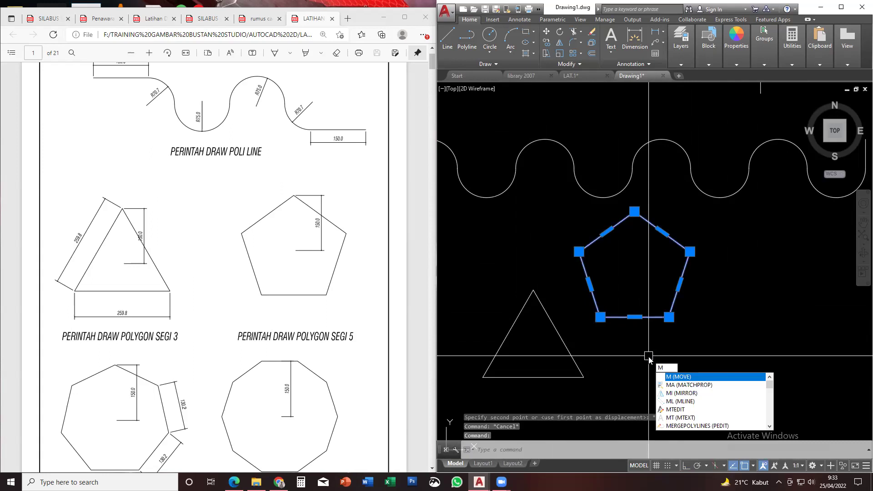
Move the pentagon by its lower-left corner onto the extension of the triangle's base line, clear of the triangle's right side
key(Return)
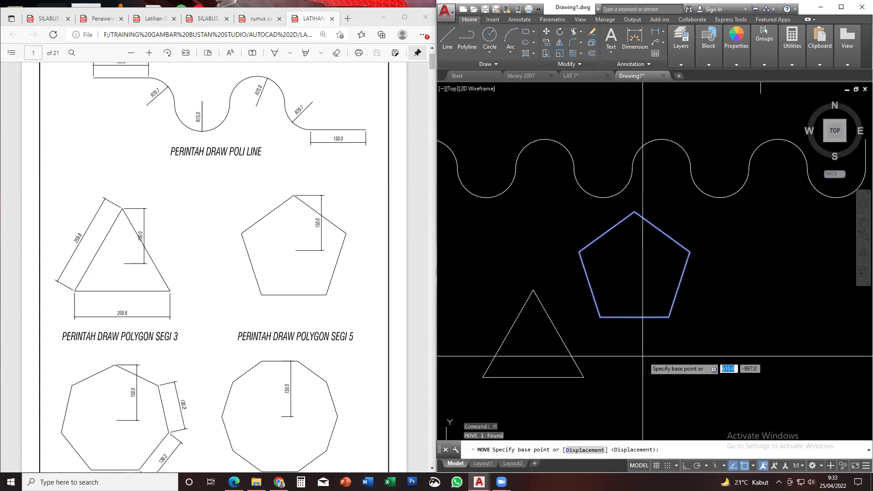
click(600, 317)
middle_drag(607, 337, 617, 299)
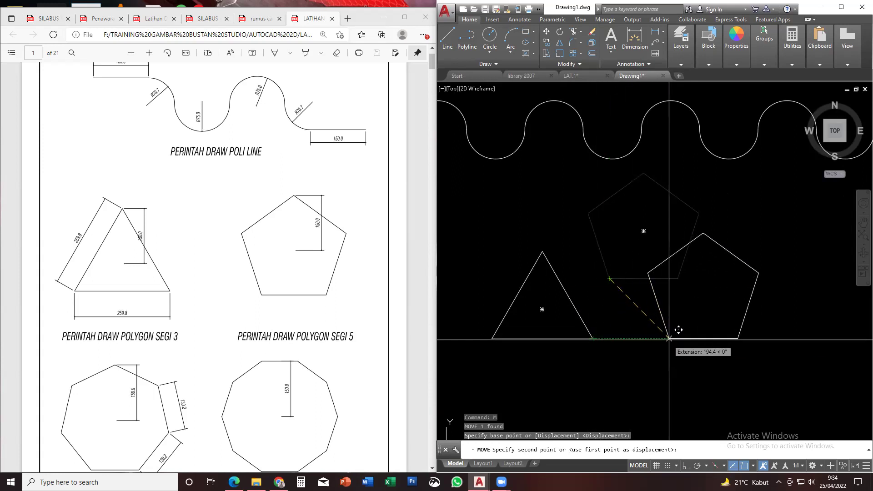
click(692, 338)
middle_drag(603, 333, 580, 320)
scroll(580, 319, down, 4)
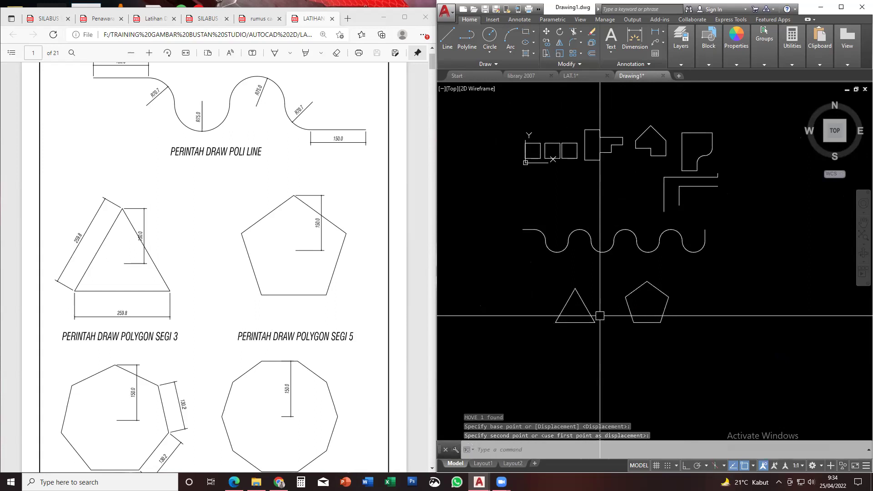
scroll(572, 299, up, 4)
click(580, 298)
middle_drag(579, 298, 578, 307)
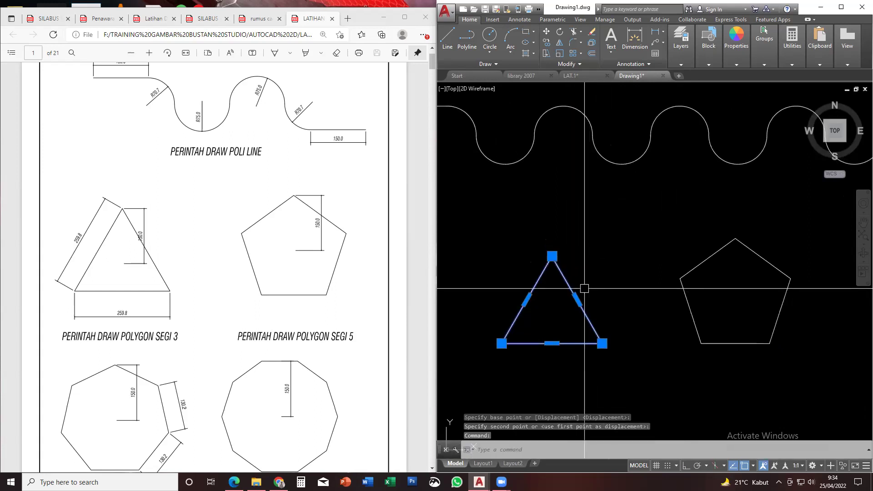
text(m)
key(Return)
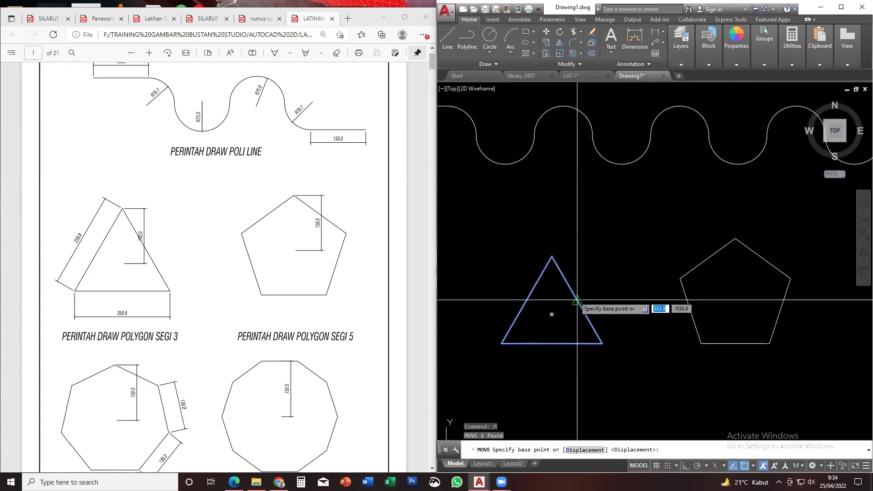
middle_drag(591, 313, 642, 306)
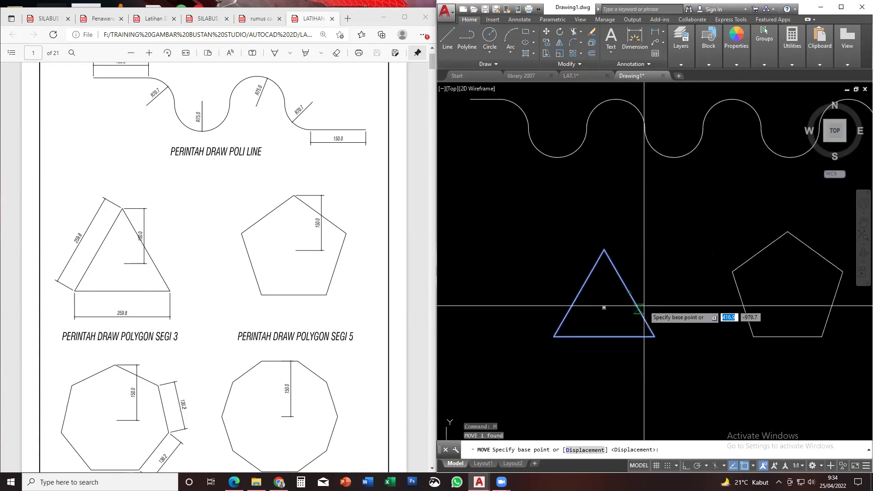
scroll(673, 290, down, 2)
key(Escape)
key(Return)
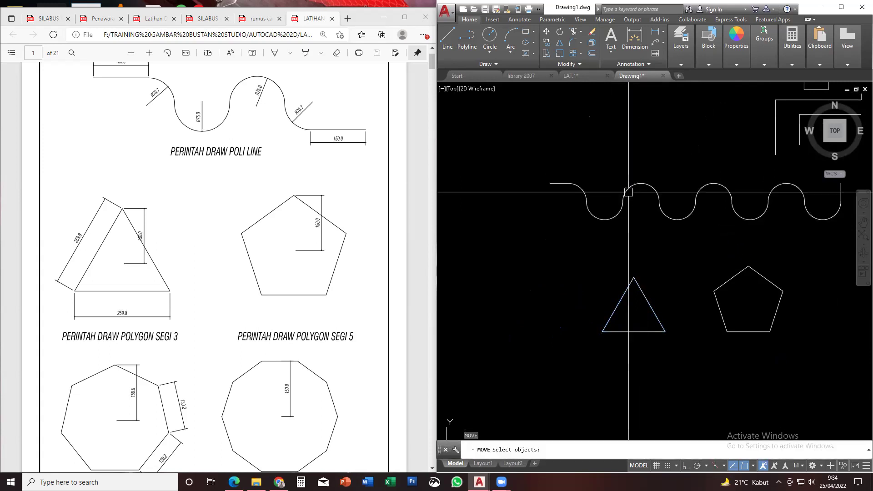
key(Escape)
click(628, 192)
scroll(623, 200, up, 4)
text(M)
key(Return)
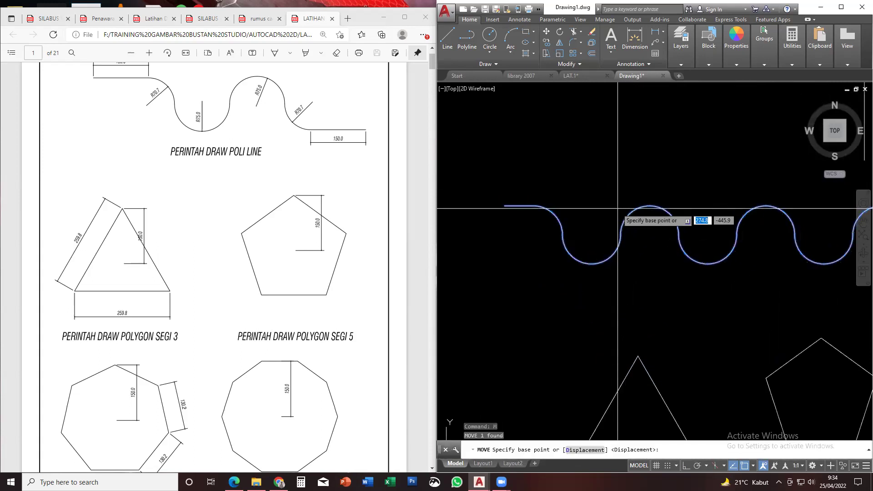
middle_drag(613, 300, 604, 227)
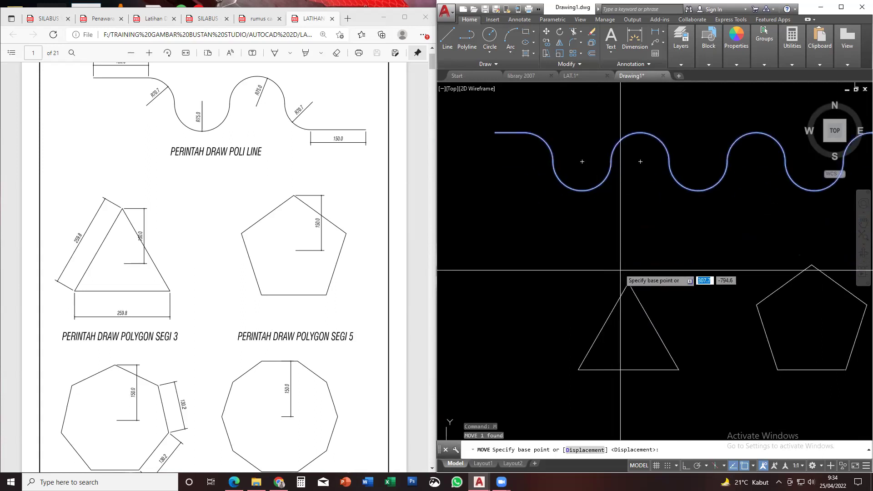
key(Escape)
key(Escape)
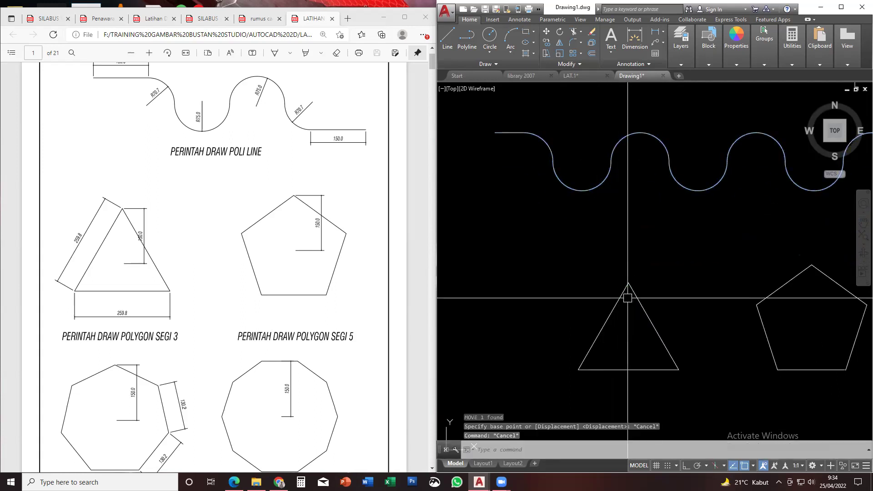
click(650, 312)
middle_drag(698, 312, 685, 299)
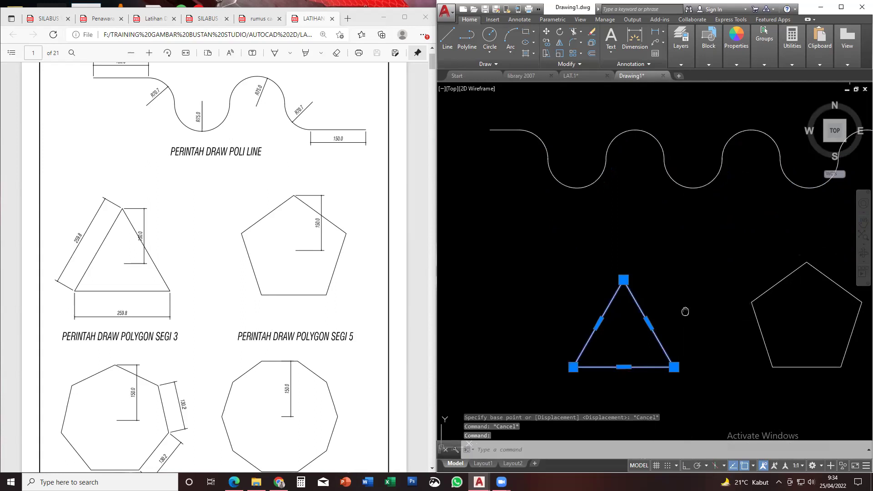
click(629, 291)
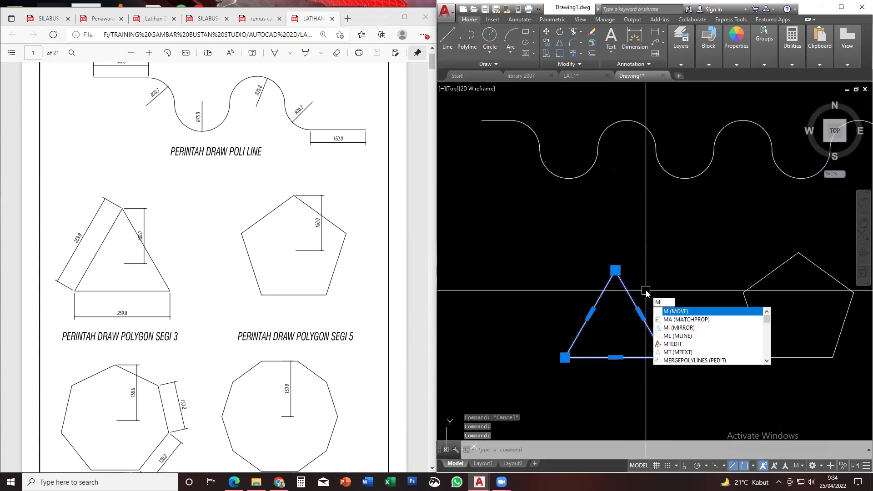
key(Return)
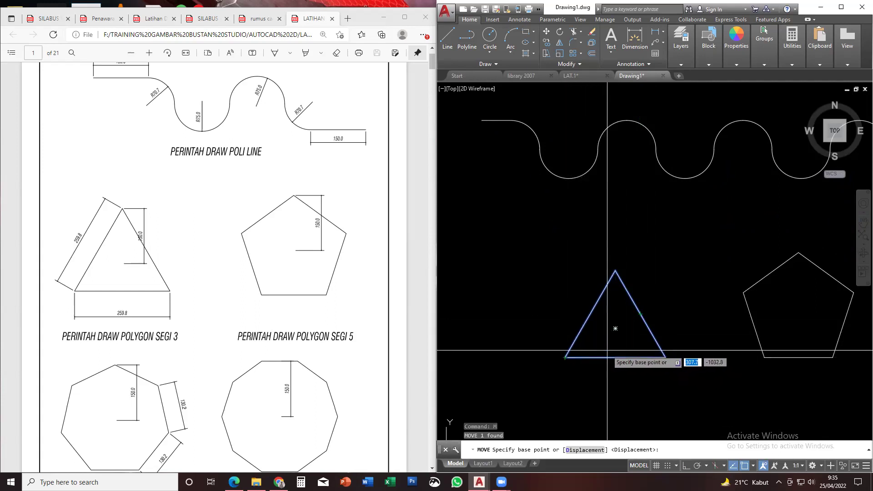
key(Escape)
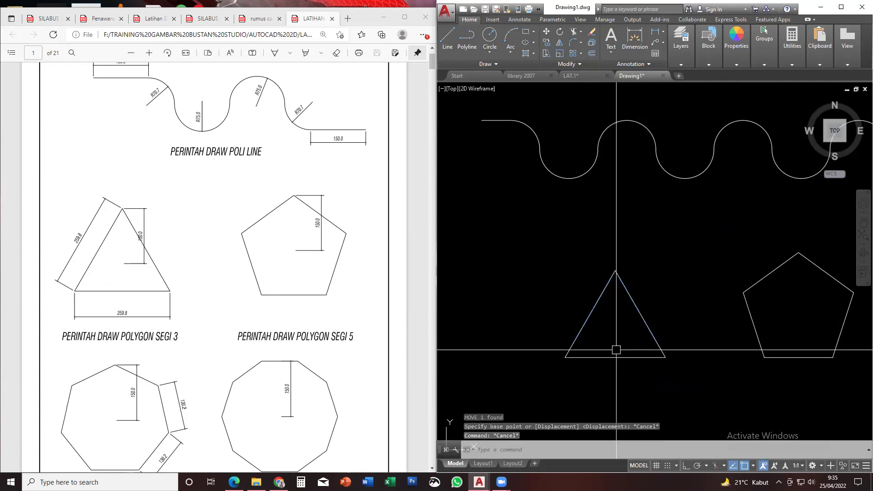
text(op)
key(Return)
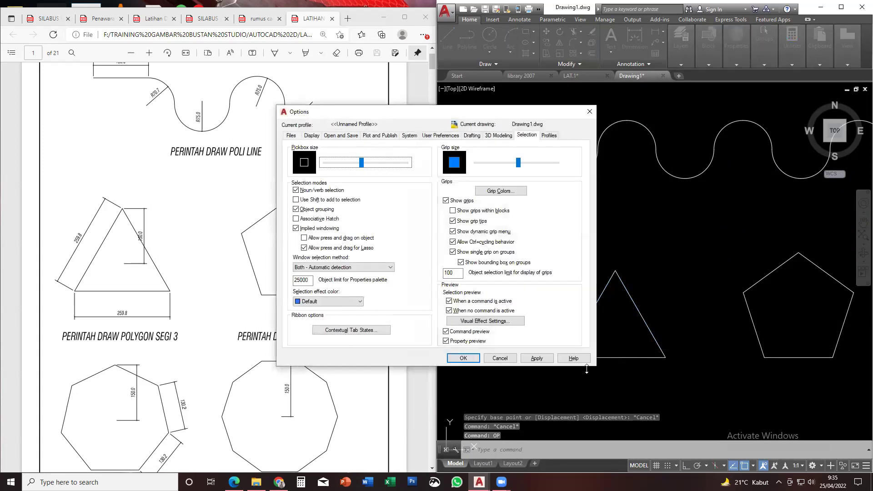
key(Escape)
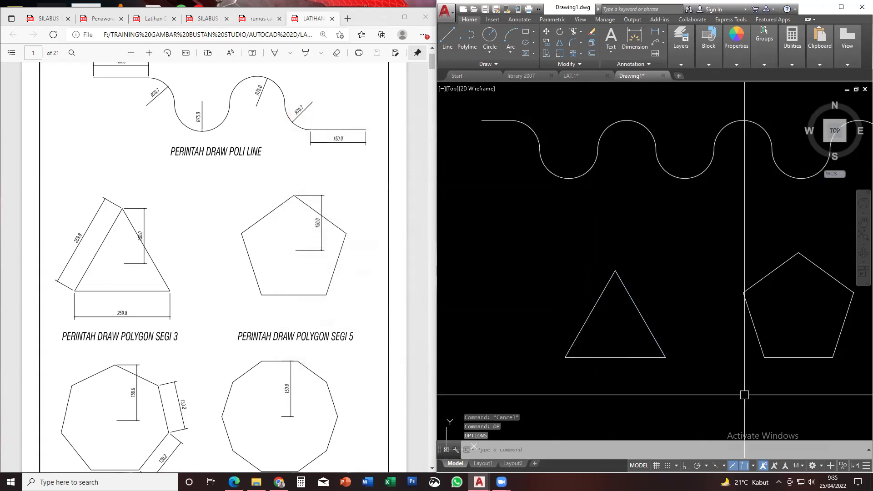
click(674, 465)
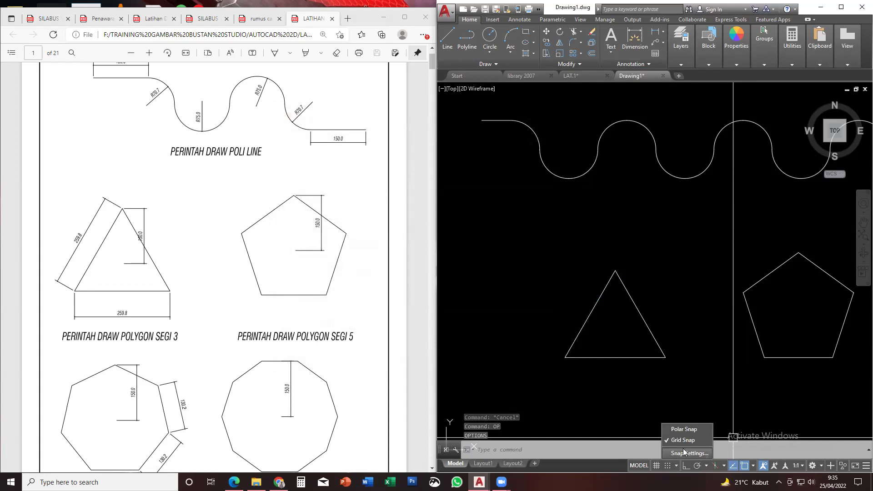
click(691, 386)
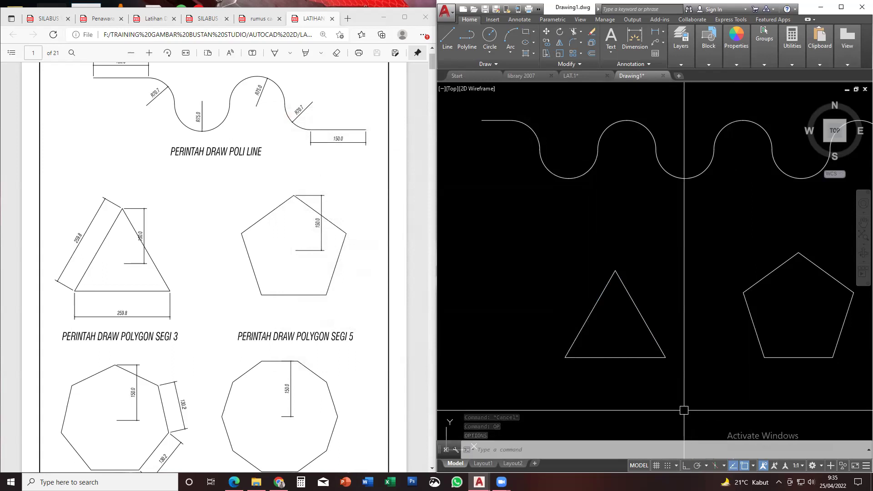
Open the drafting settings, make sure all object snap modes are turned on, and accept them
click(674, 466)
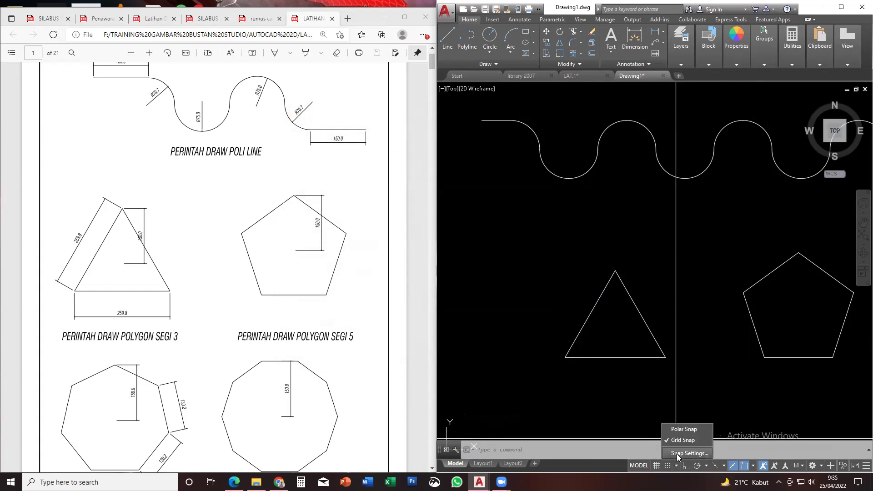
click(676, 453)
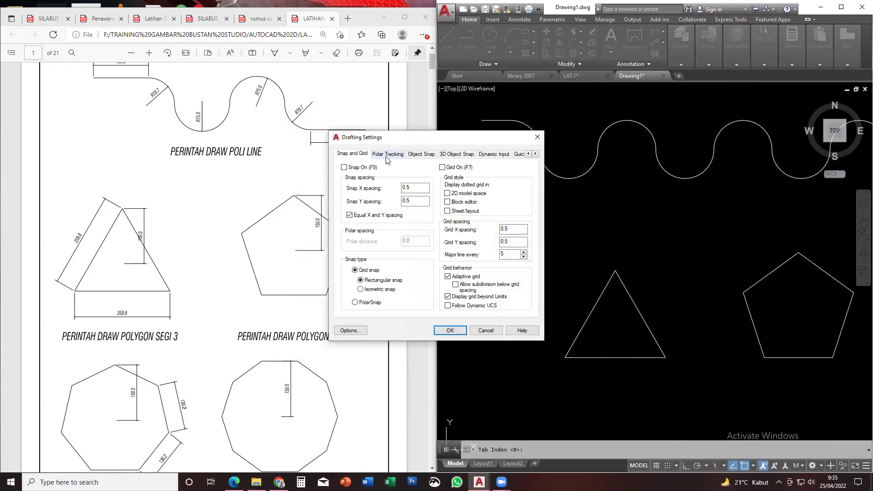
click(430, 154)
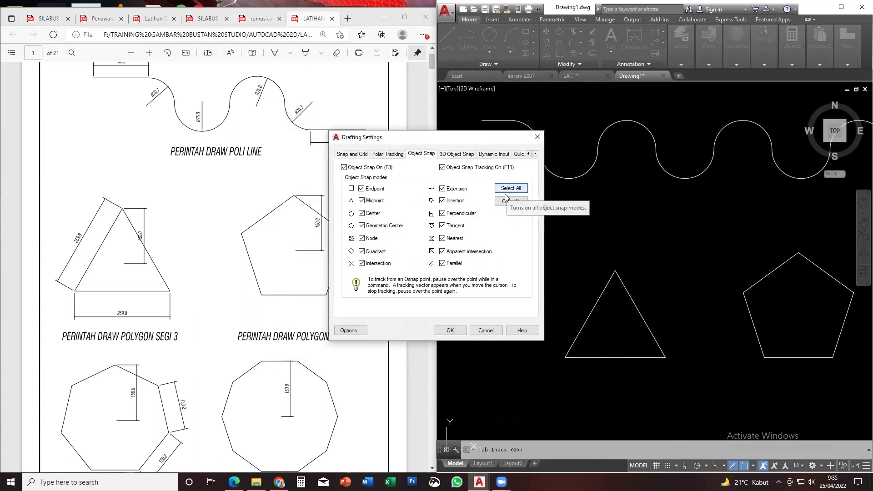
click(447, 332)
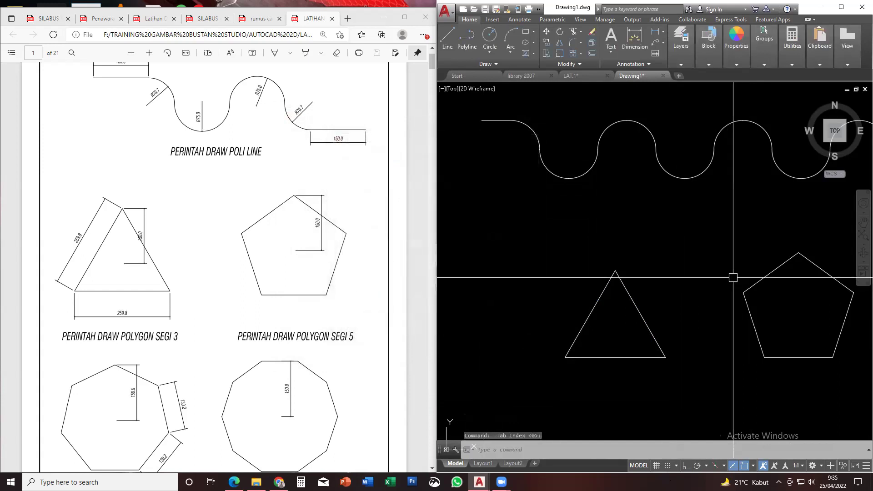
Move the triangle by its base midpoint along the base line to a spot on the pentagon's right side
click(615, 275)
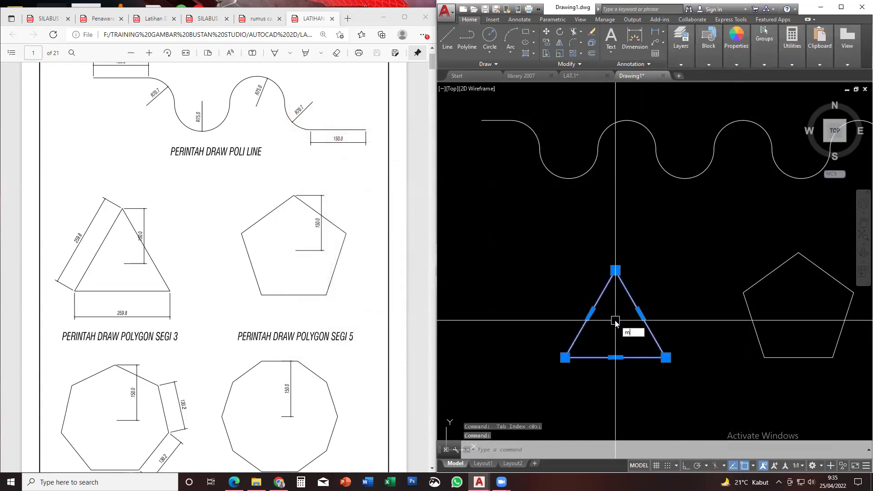
key(Return)
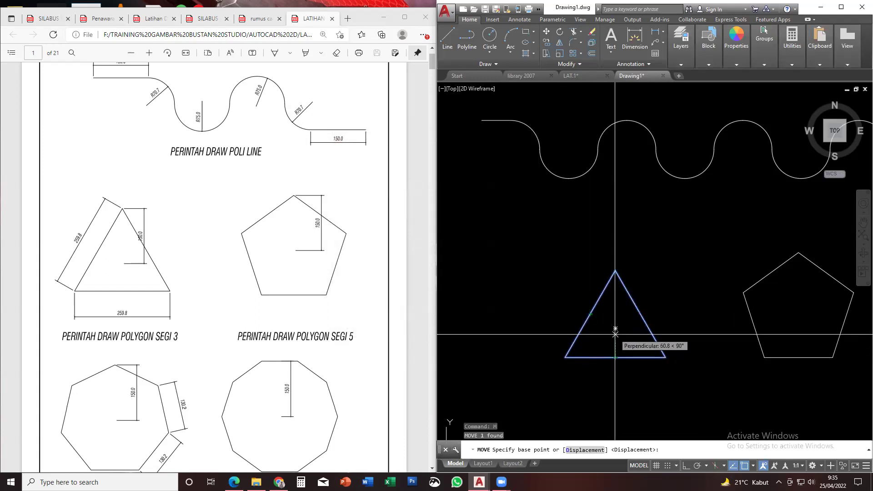
click(615, 357)
scroll(590, 357, down, 4)
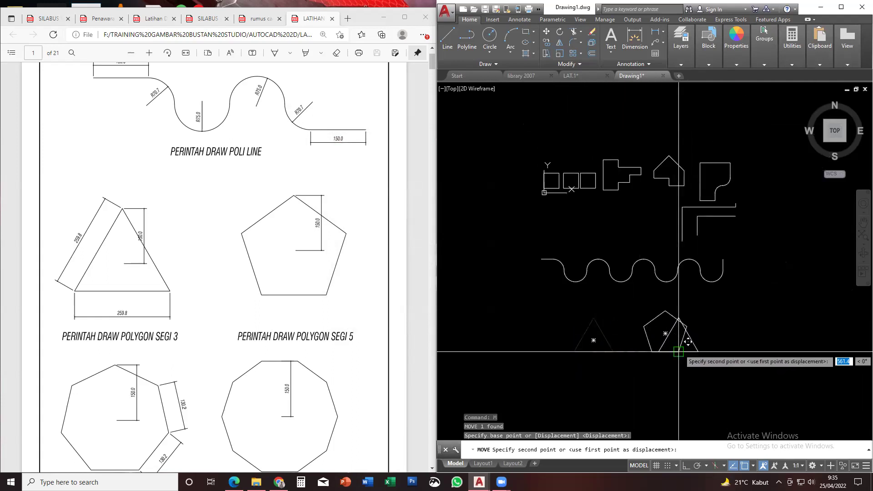
click(726, 352)
middle_drag(726, 352, 704, 345)
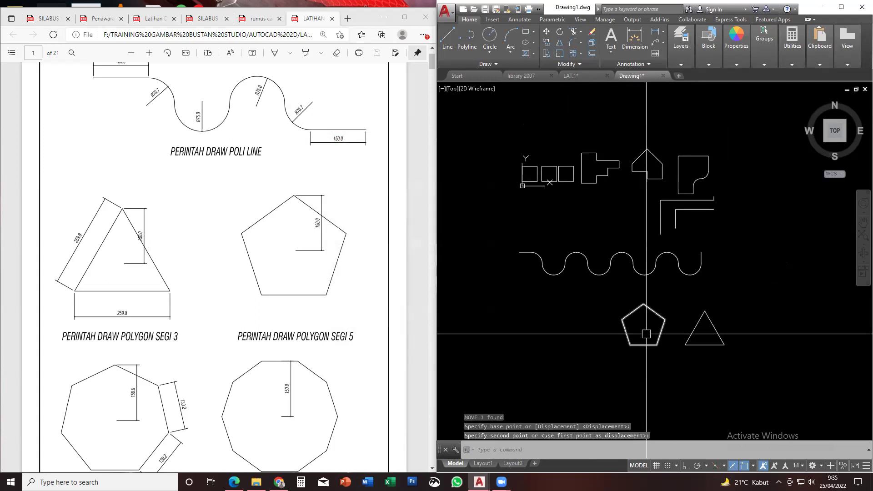
scroll(647, 330, up, 2)
scroll(647, 327, up, 2)
scroll(647, 327, down, 2)
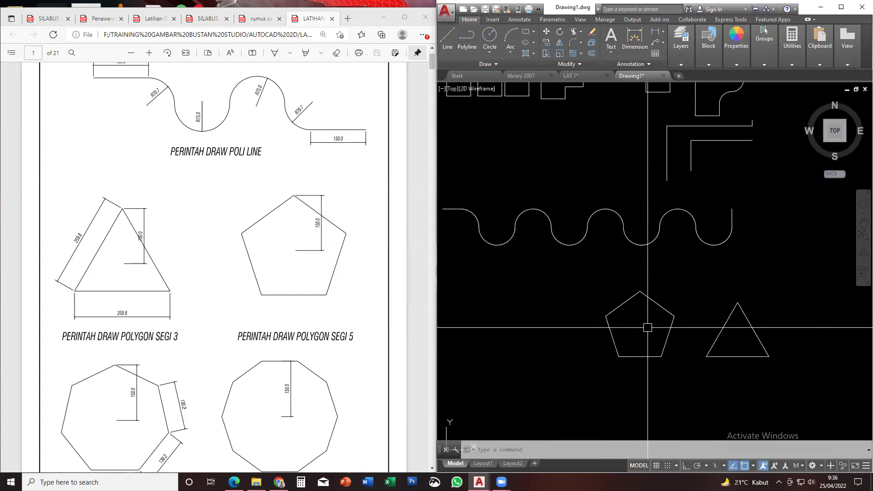
scroll(647, 328, down, 4)
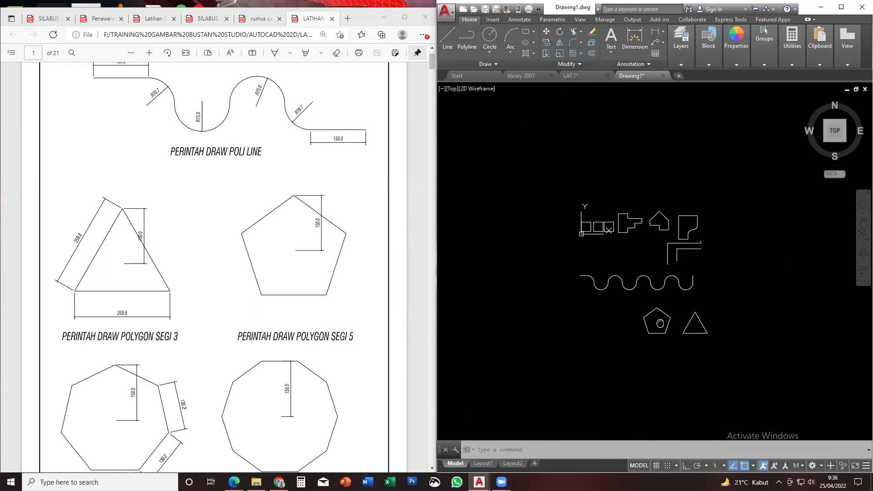
scroll(657, 311, up, 4)
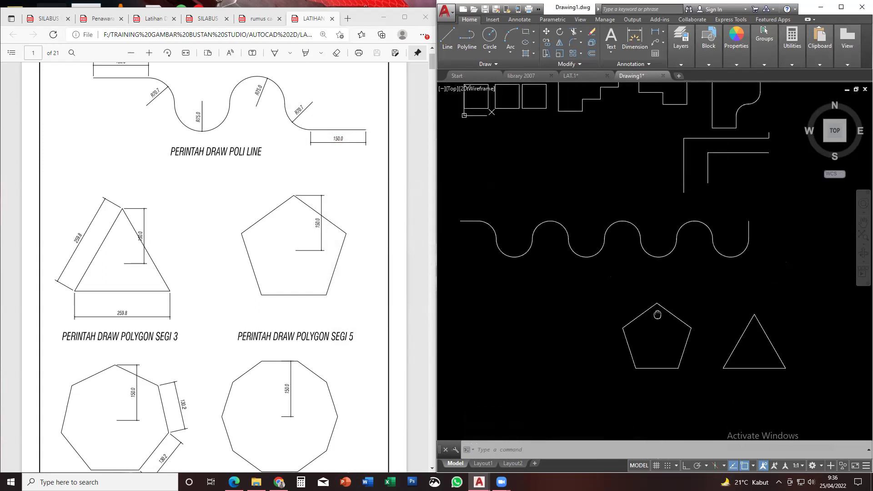
middle_drag(657, 308, 597, 307)
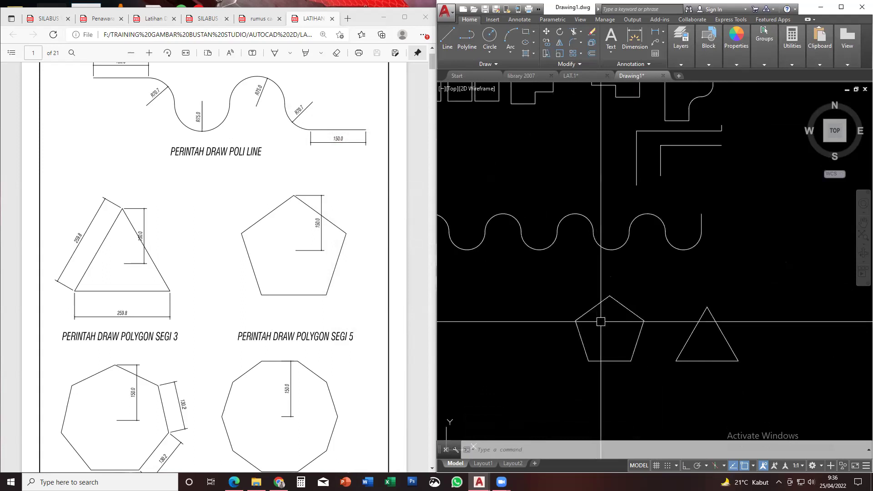
scroll(600, 321, down, 2)
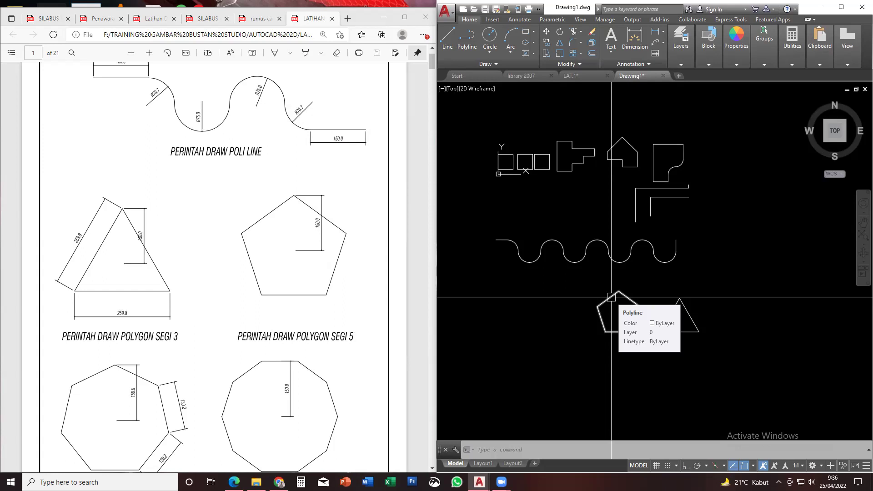
scroll(611, 297, up, 4)
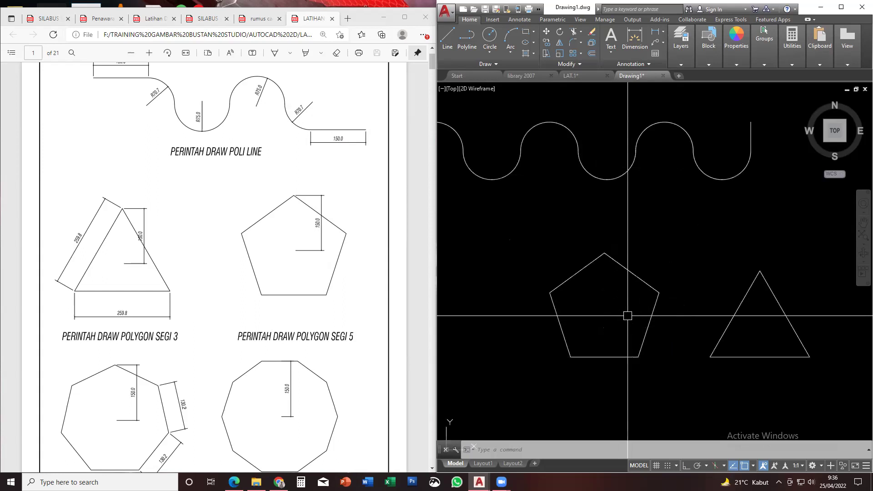
Move the triangle by its lower-left corner along the base line, closer to the pentagon's lower-right corner
click(717, 300)
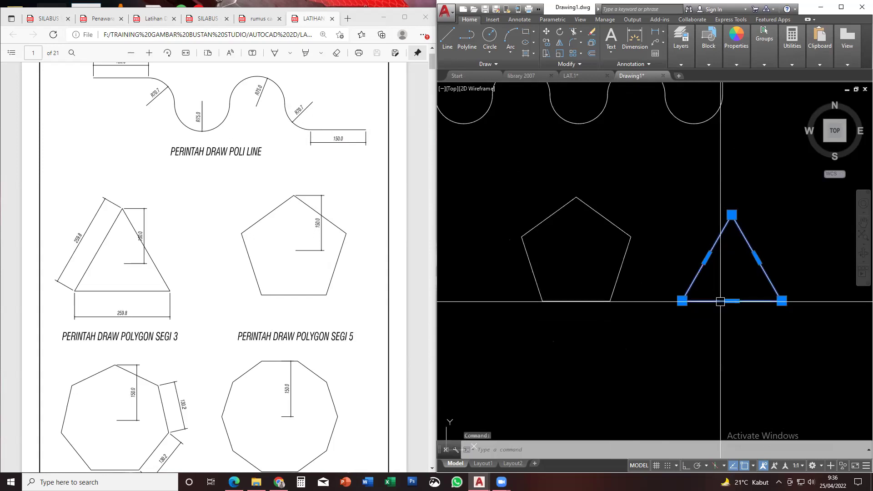
text(m)
key(Return)
click(682, 301)
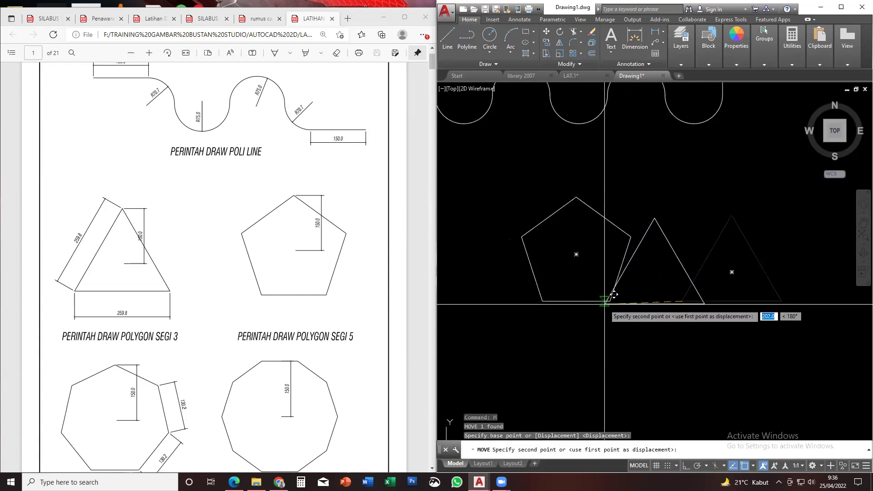
click(634, 300)
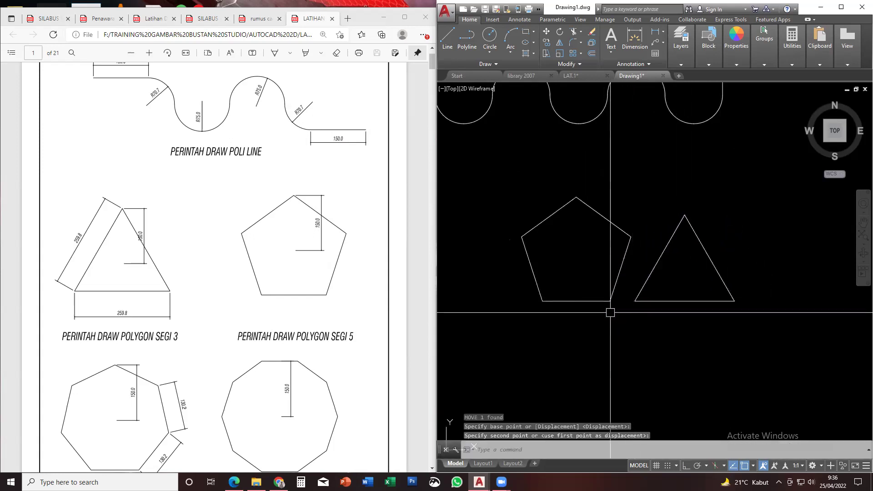
Examine up close whether the bases of the pentagon and the triangle line up
middle_drag(616, 309, 628, 330)
scroll(628, 331, up, 4)
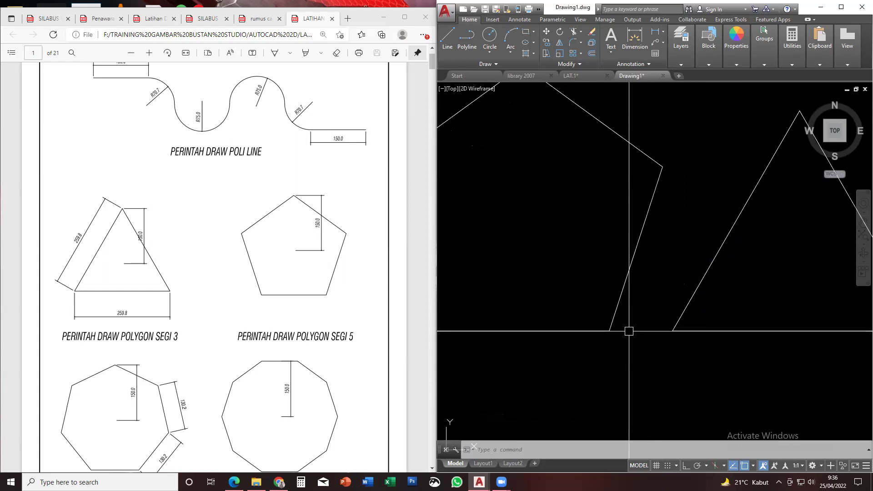
scroll(628, 331, down, 4)
scroll(644, 330, up, 4)
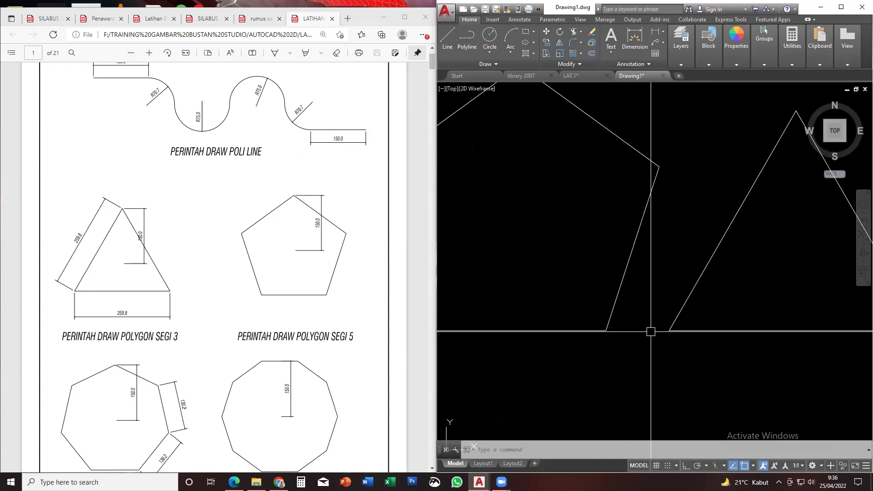
scroll(650, 308, down, 3)
middle_drag(650, 307, 657, 299)
scroll(641, 291, down, 3)
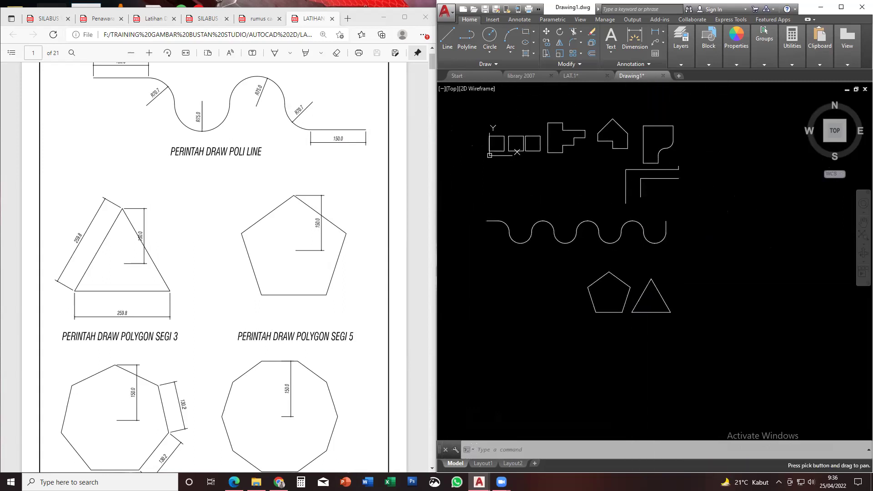
key(Escape)
key(Escape)
click(646, 290)
key(Escape)
click(606, 305)
key(Escape)
middle_drag(636, 296, 610, 290)
scroll(602, 289, up, 2)
scroll(566, 261, down, 2)
middle_drag(567, 261, 609, 293)
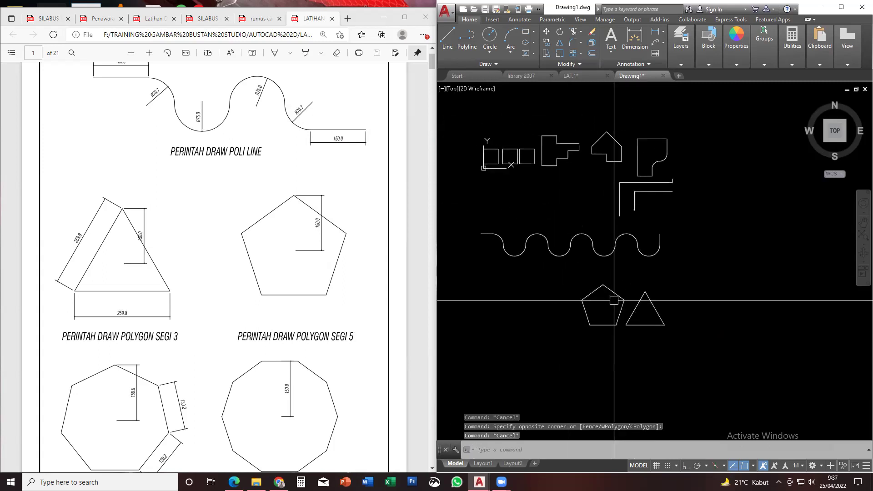
text(l)
key(Return)
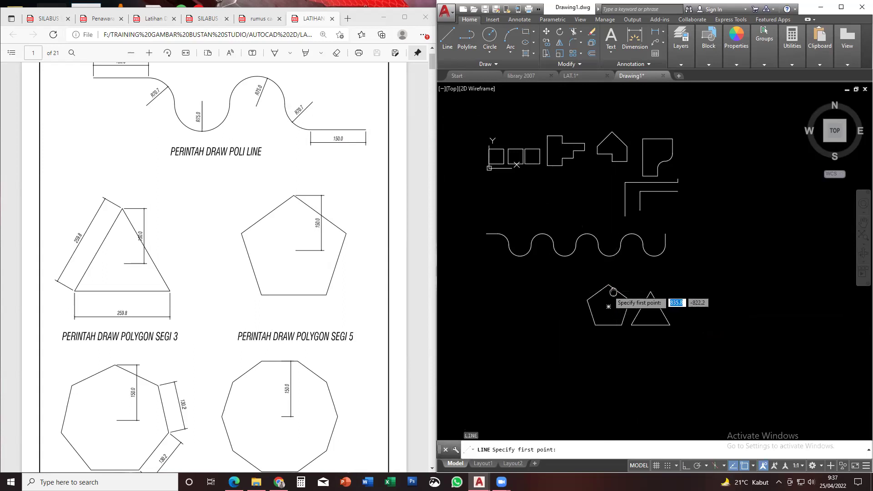
middle_drag(608, 290, 694, 296)
key(Escape)
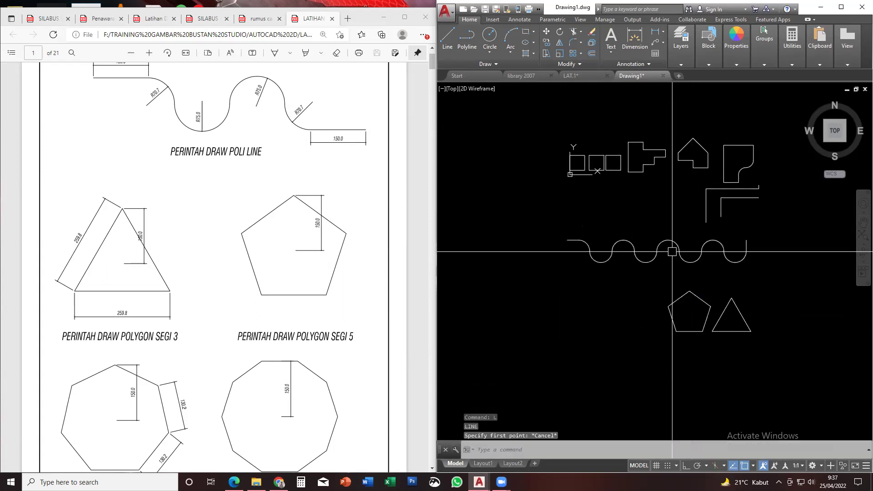
middle_drag(672, 252, 673, 261)
middle_drag(623, 290, 631, 291)
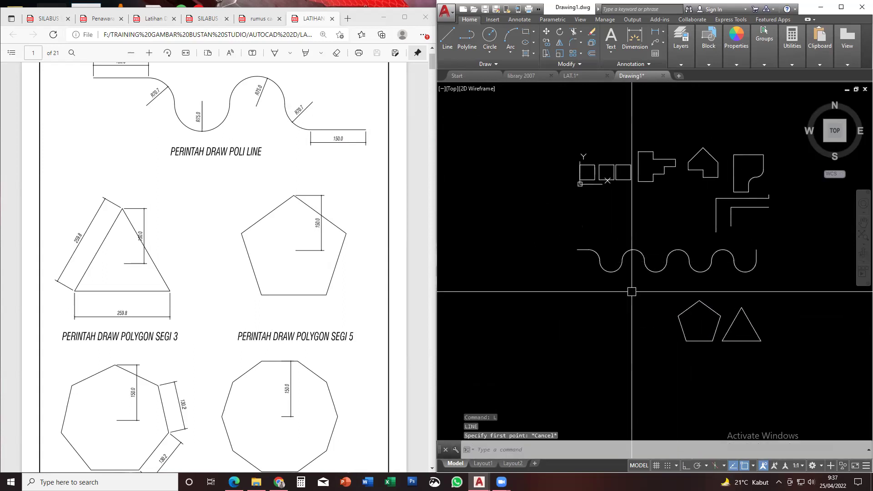
scroll(621, 273, up, 2)
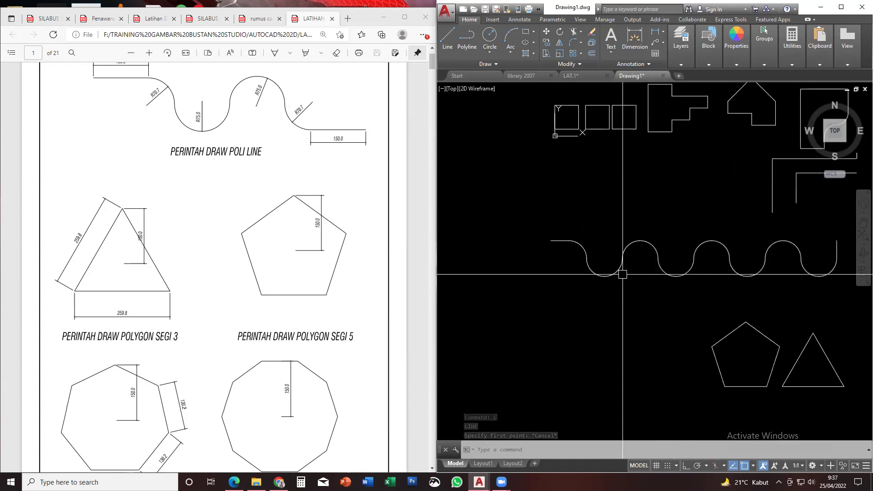
scroll(621, 274, up, 4)
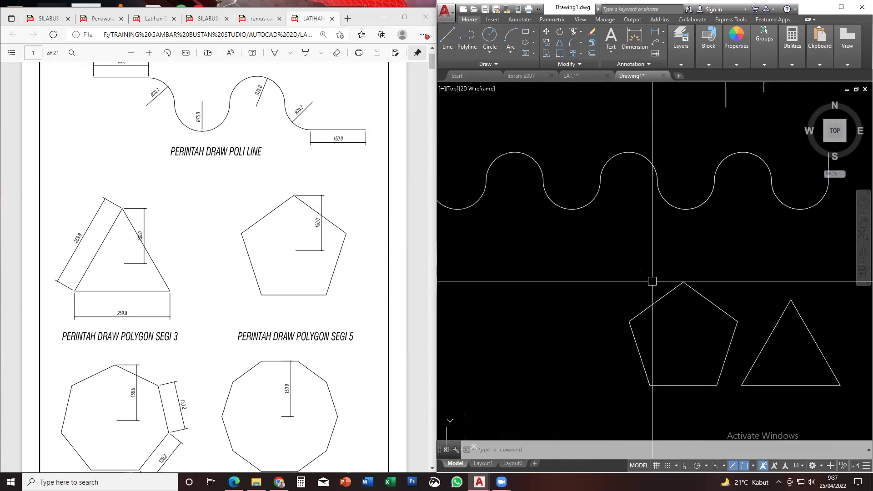
middle_drag(617, 281, 606, 273)
text(l)
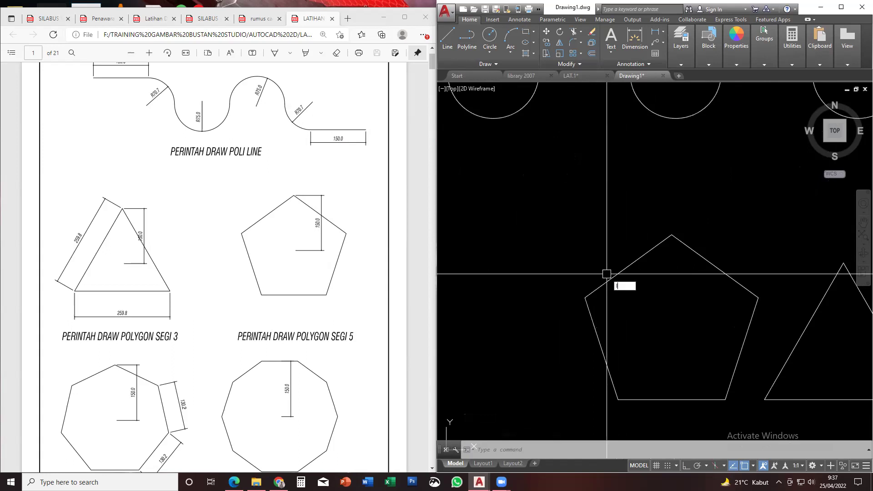
key(Return)
middle_drag(652, 341, 639, 303)
click(659, 363)
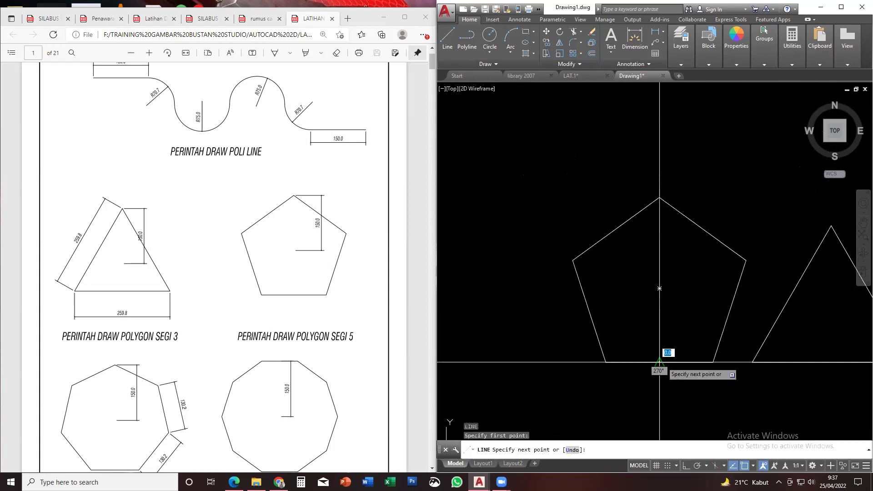
key(Escape)
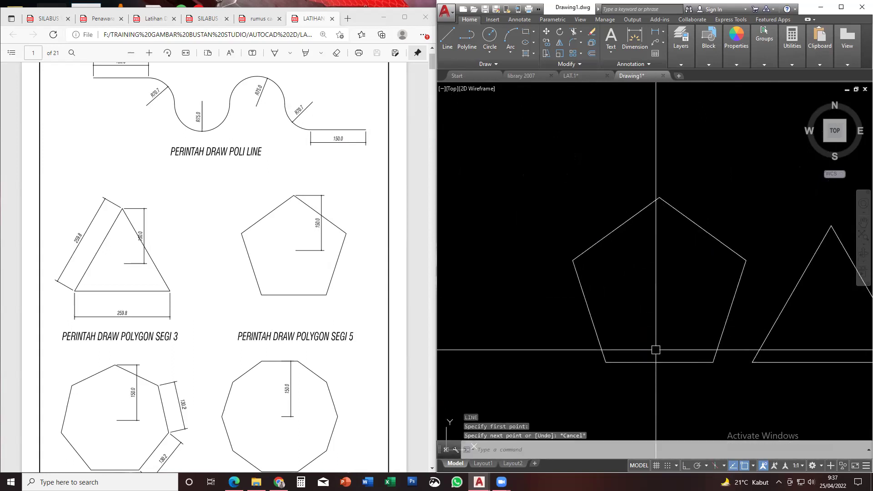
Draw a vertical line about 70 units long from the midpoint of the pentagon's base up into the pentagon
text(l)
key(Return)
click(659, 362)
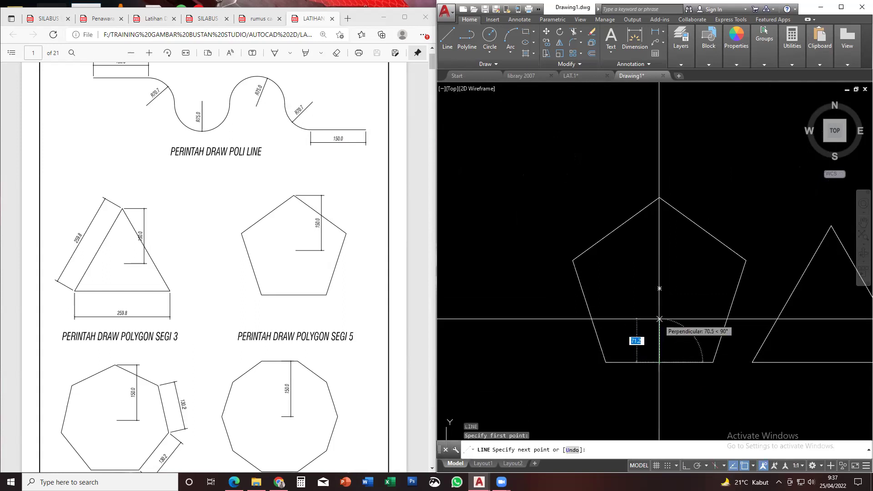
click(659, 321)
key(Escape)
middle_drag(637, 361, 613, 335)
middle_drag(627, 352, 628, 355)
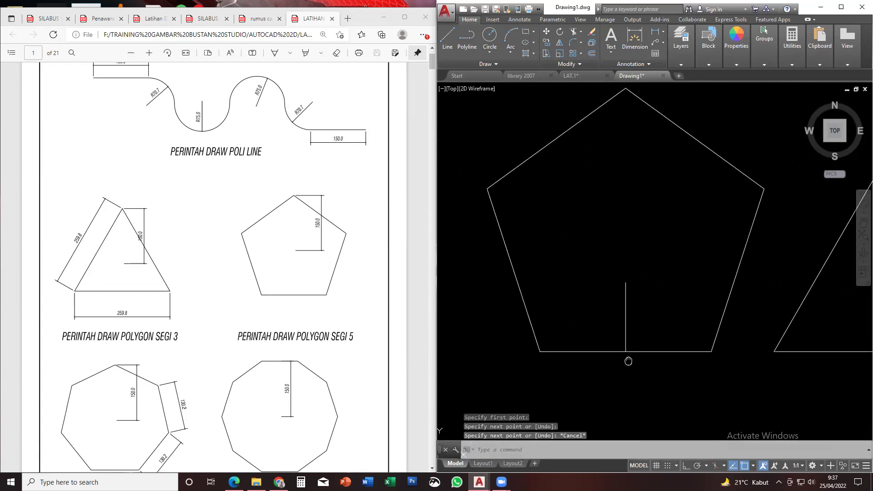
mouse_move(642, 277)
middle_down()
mouse_move(621, 278)
mouse_move(621, 310)
middle_up()
scroll(621, 278, down, 5)
middle_drag(748, 117, 723, 211)
middle_drag(590, 267, 628, 137)
scroll(629, 306, up, 6)
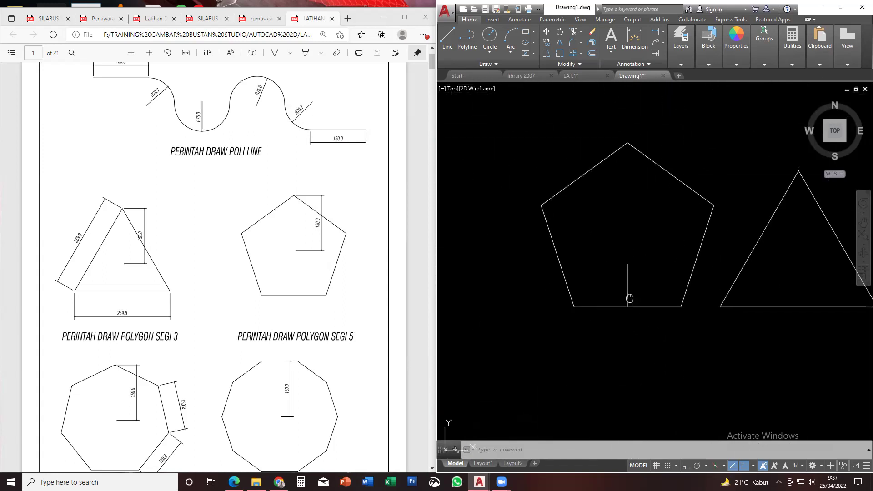
click(603, 285)
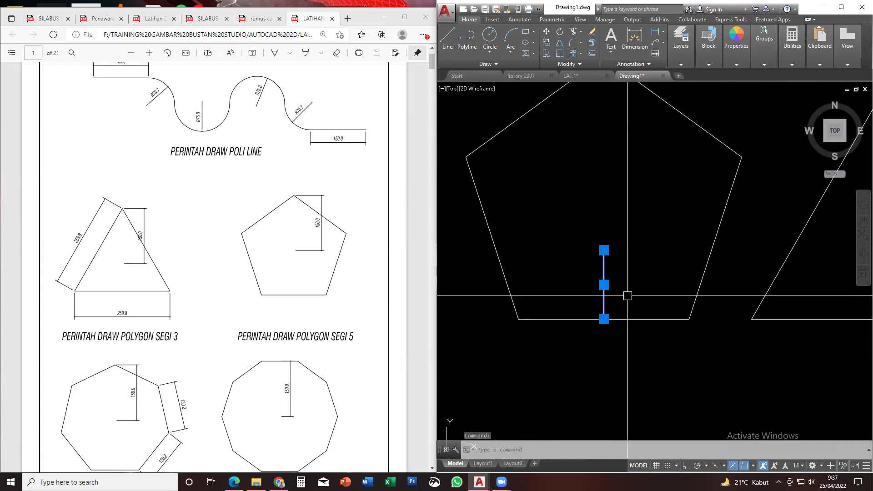
key(Escape)
key(Escape)
key(Escape)
middle_drag(623, 293, 619, 308)
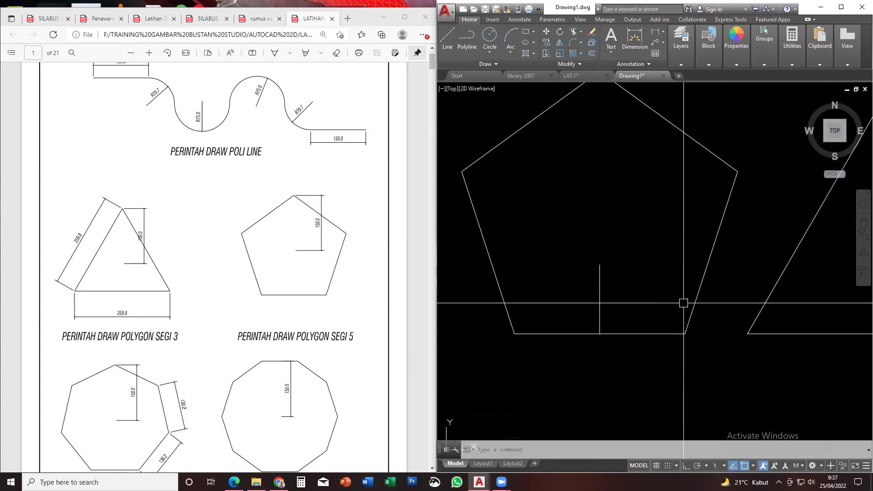
Offset the short vertical line inside the pentagon by 20 to both its right and left
text(o)
key(Return)
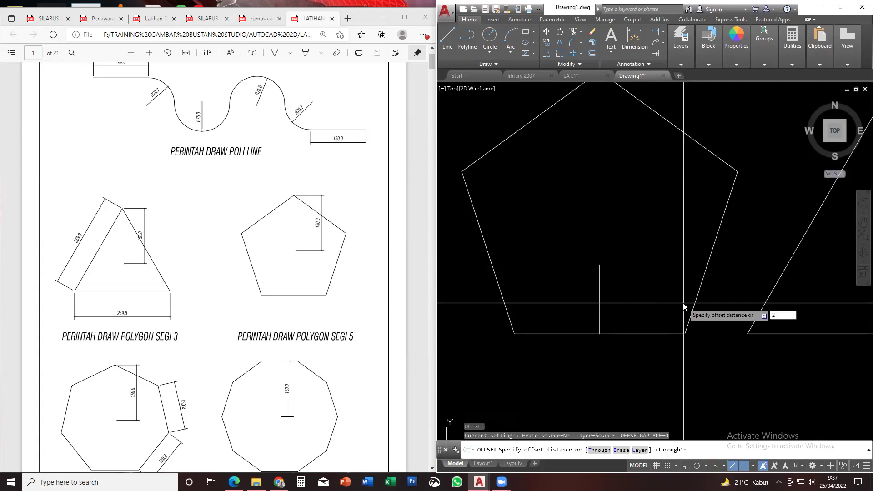
key(Return)
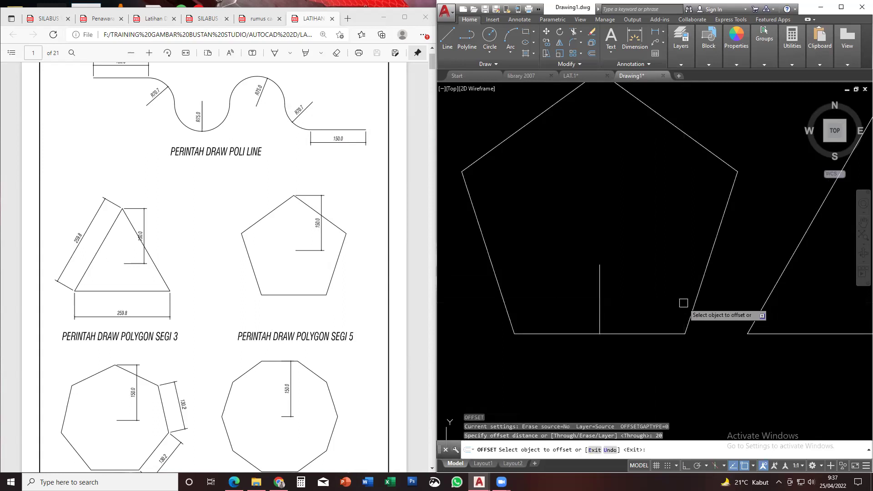
click(599, 275)
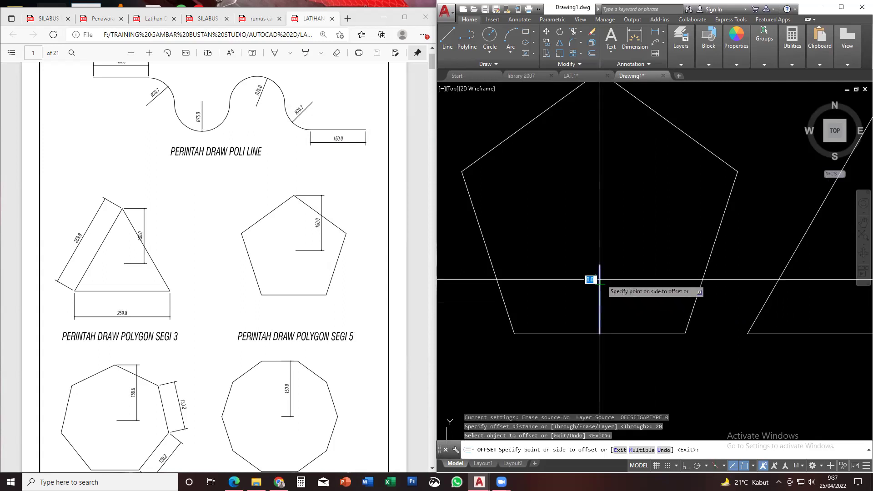
click(650, 276)
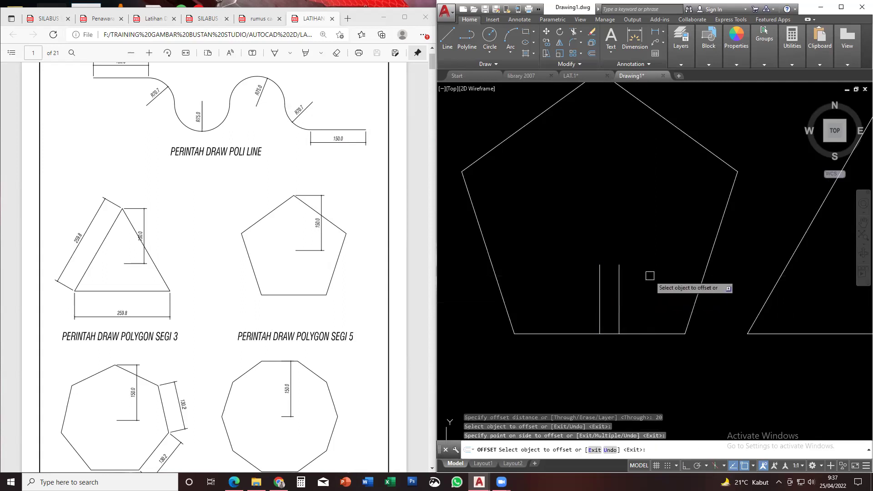
click(599, 284)
click(581, 304)
middle_drag(582, 325, 575, 337)
key(Escape)
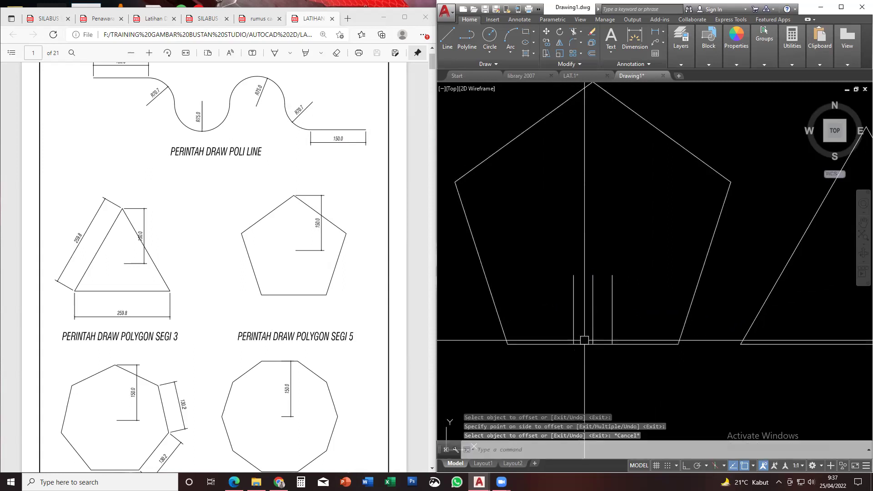
Undo both offset copies of the vertical line
scroll(584, 356, up, 2)
mouse_move(559, 356)
middle_down()
mouse_move(588, 362)
mouse_move(589, 372)
mouse_move(596, 364)
mouse_move(596, 375)
mouse_move(600, 364)
middle_up()
scroll(602, 362, down, 2)
key(ctrl+z)
key(ctrl+z)
key(Escape)
middle_drag(636, 358, 615, 345)
scroll(616, 343, up, 2)
text(o)
key(Return)
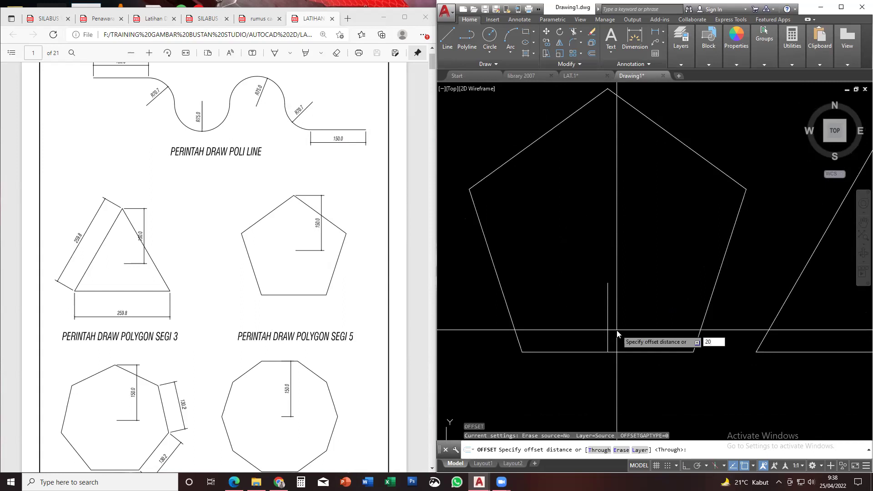
key(Escape)
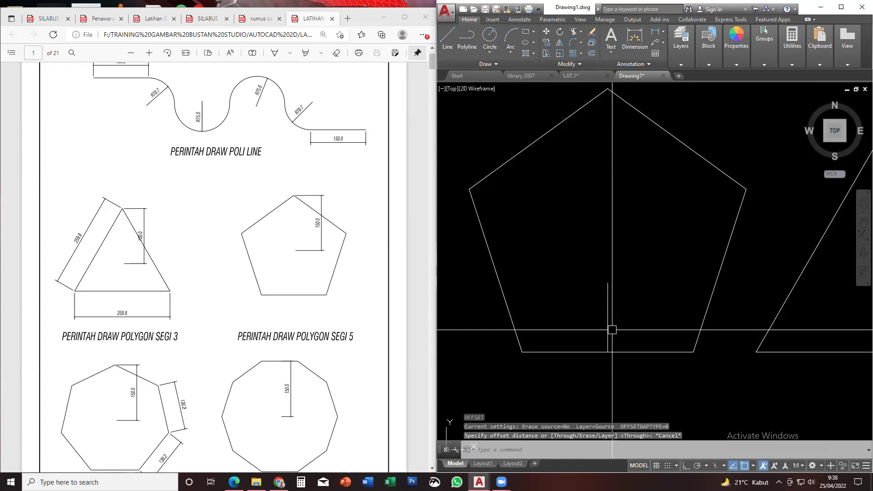
Offset the vertical line at the pentagon's base midpoint by 20, once to the right and once to the left
text(o)
key(Return)
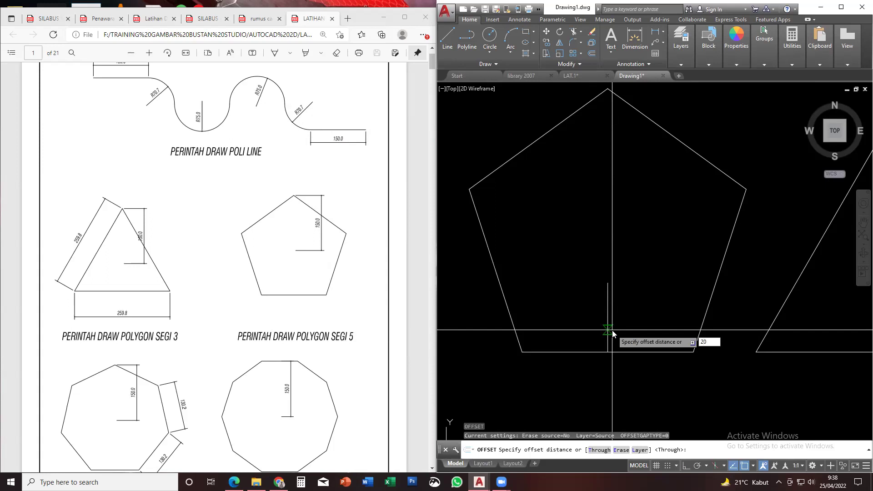
text(20)
key(Return)
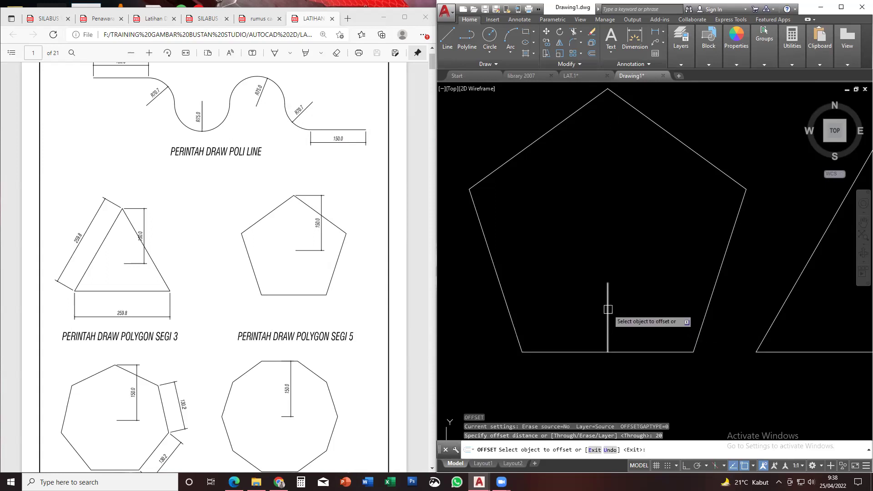
click(607, 309)
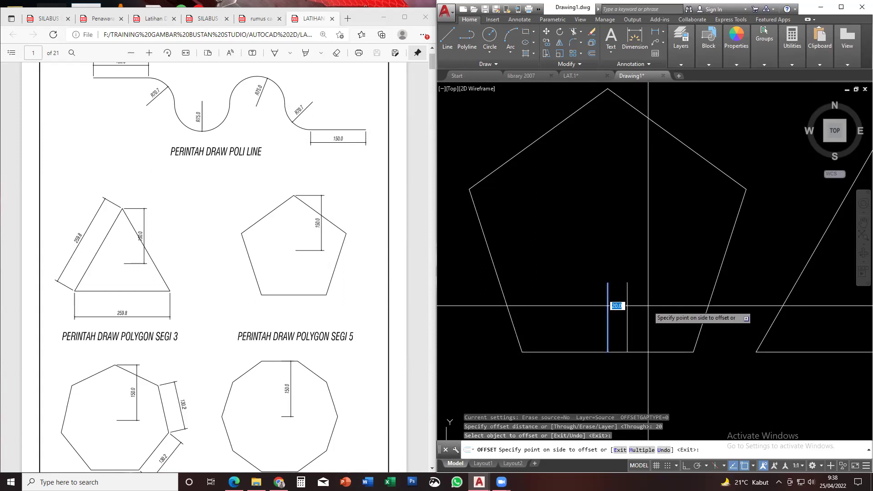
click(616, 354)
middle_drag(615, 356, 631, 345)
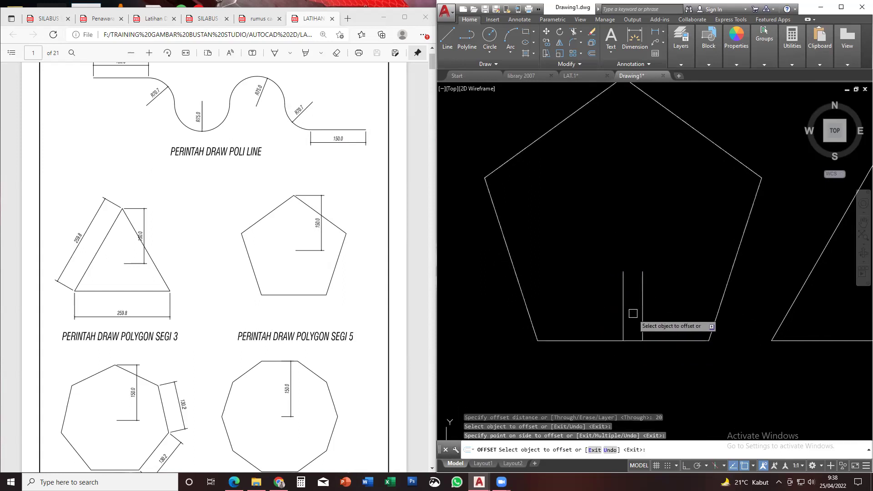
click(622, 288)
click(586, 293)
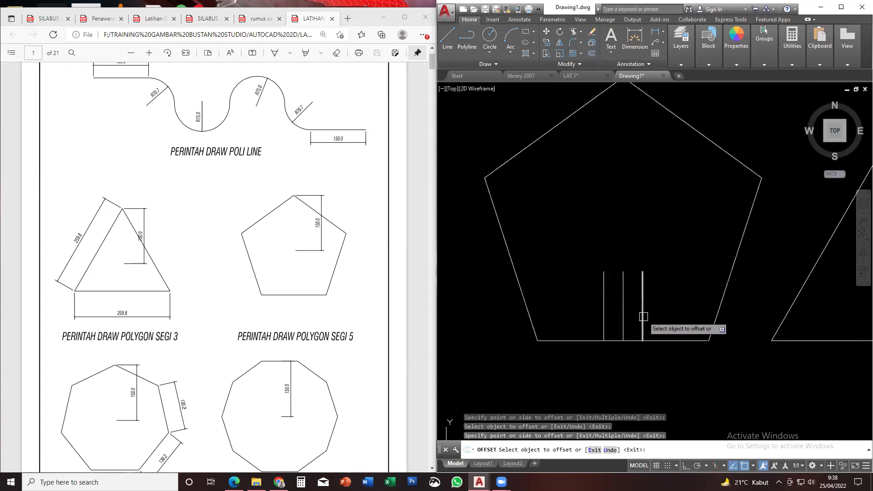
scroll(613, 327, up, 2)
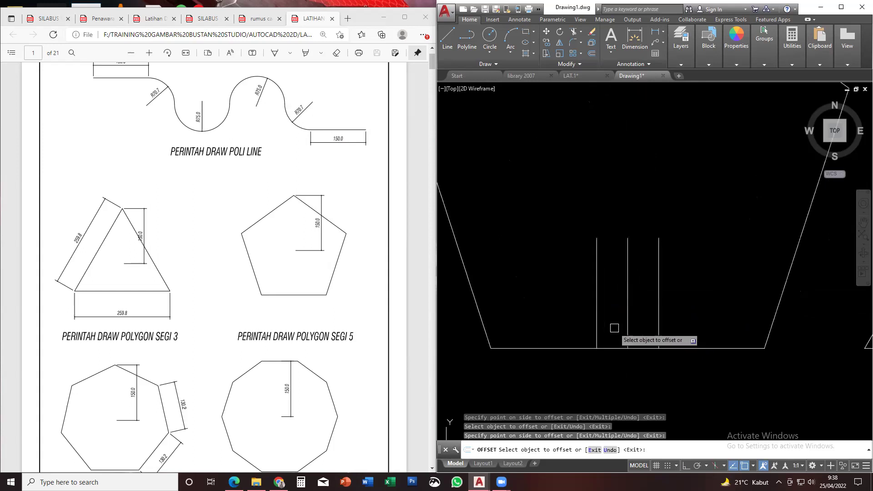
key(Escape)
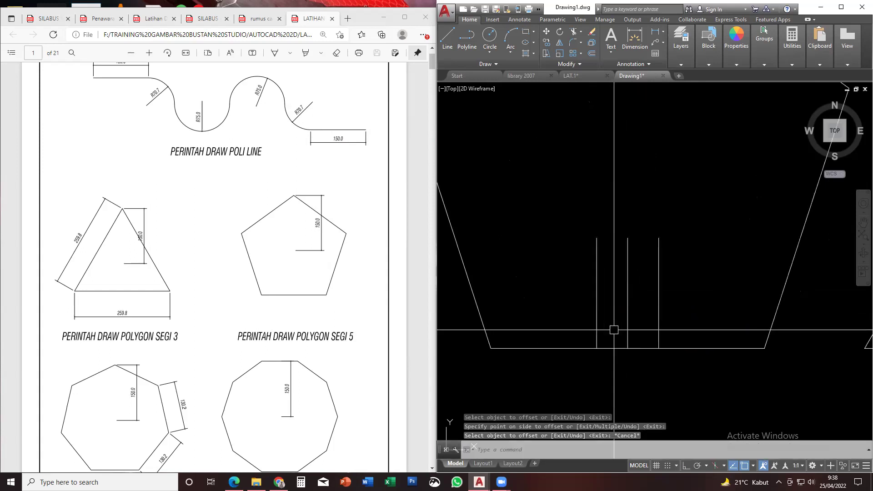
Trim away the part of the pentagon's base between the two outer vertical lines
scroll(613, 329, up, 2)
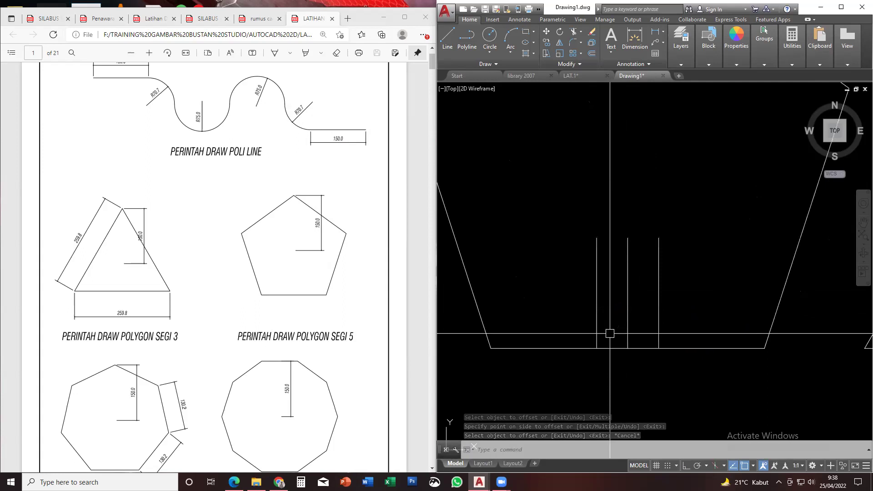
scroll(614, 359, down, 3)
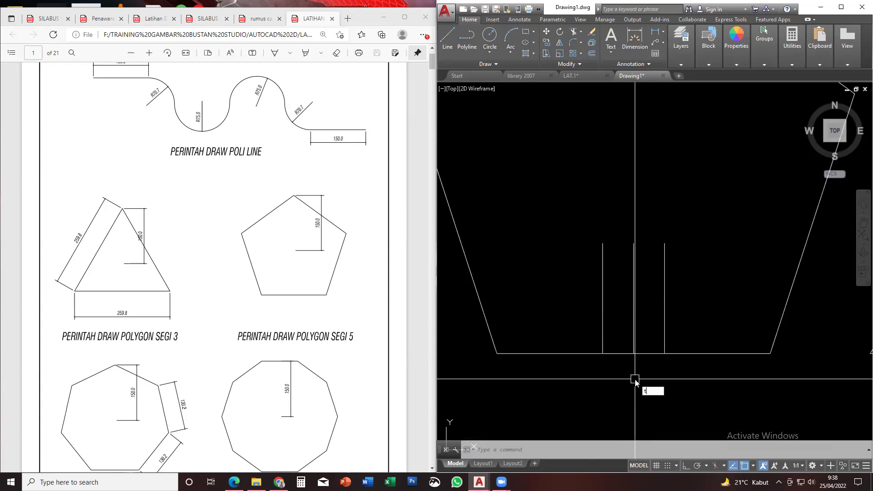
text(r)
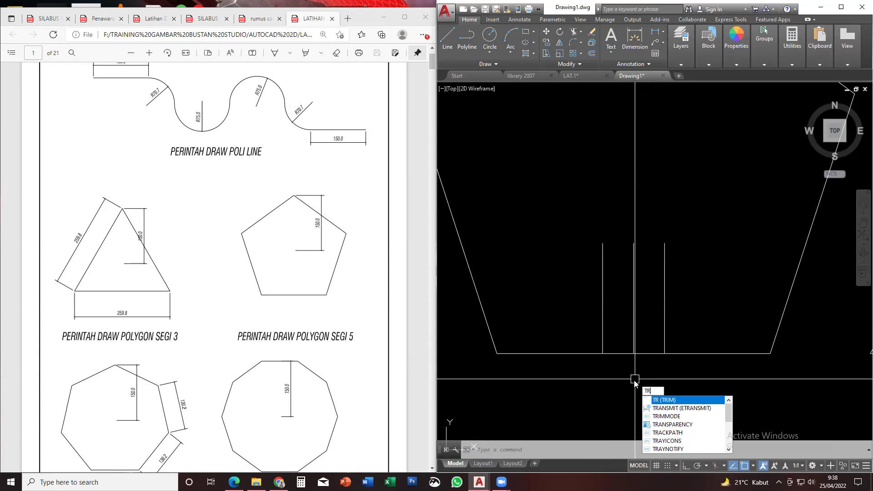
key(Return)
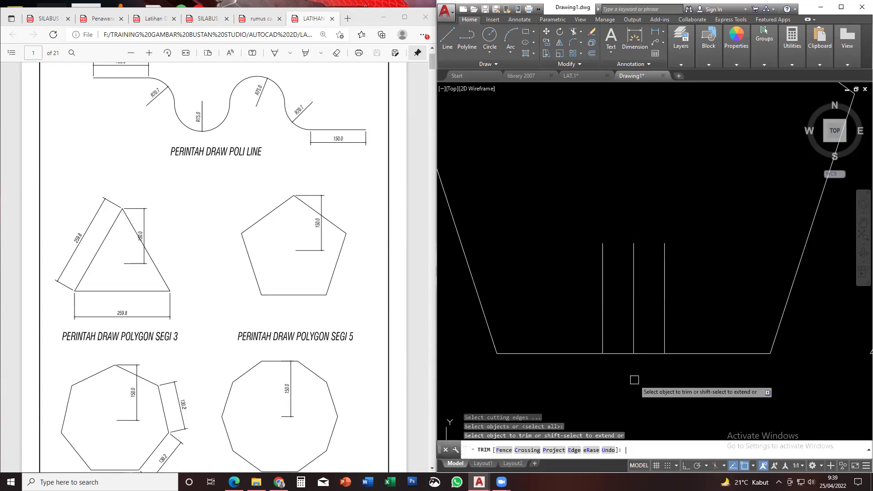
click(623, 352)
scroll(630, 378, down, 2)
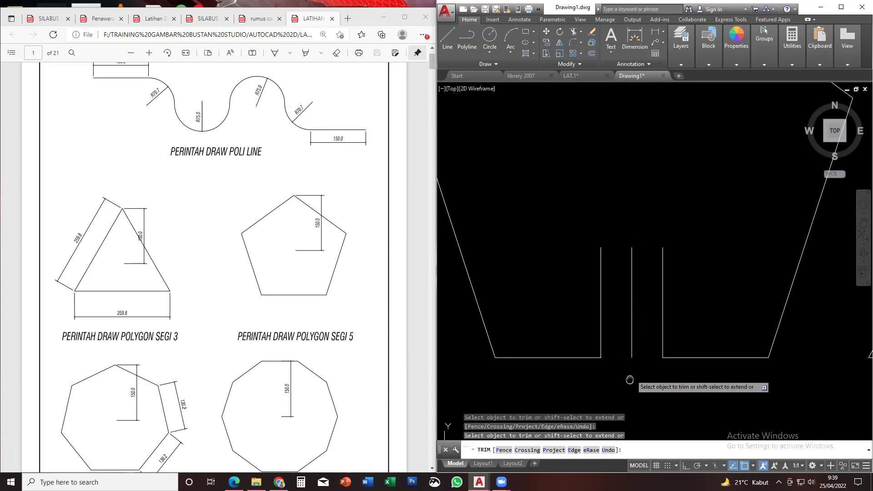
middle_drag(627, 380, 627, 393)
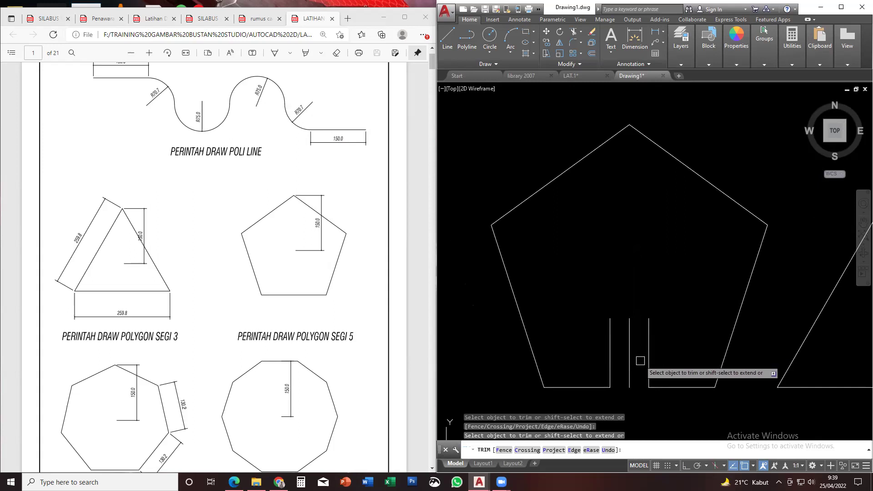
scroll(644, 390, up, 2)
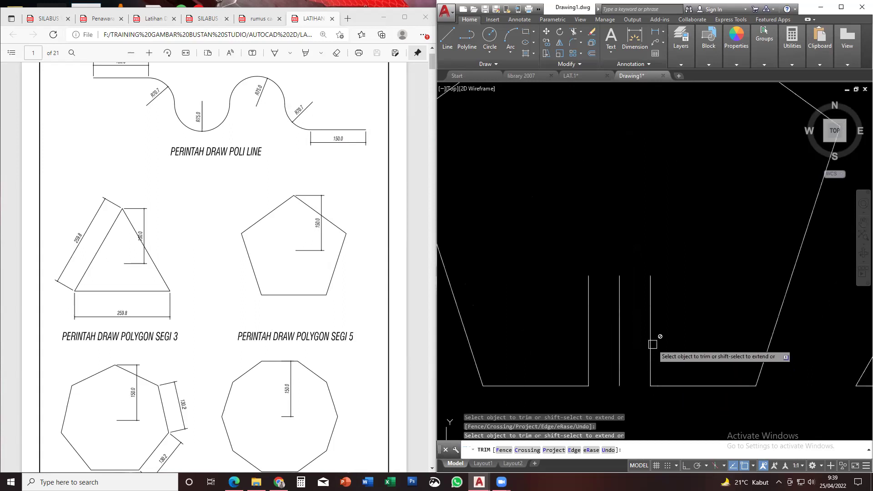
Try to trim the three vertical lines standing on the pentagon's base, picking them singly and with crossing windows
click(650, 355)
click(671, 343)
click(568, 325)
click(665, 335)
click(538, 299)
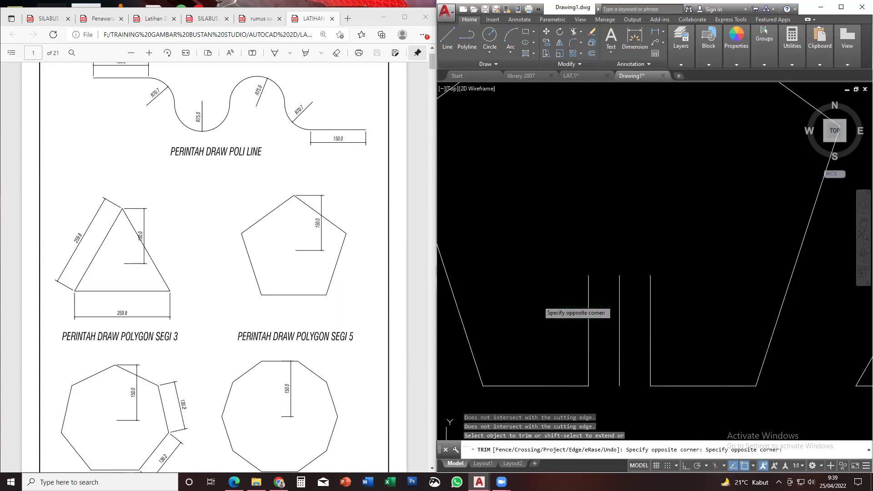
click(686, 335)
click(550, 286)
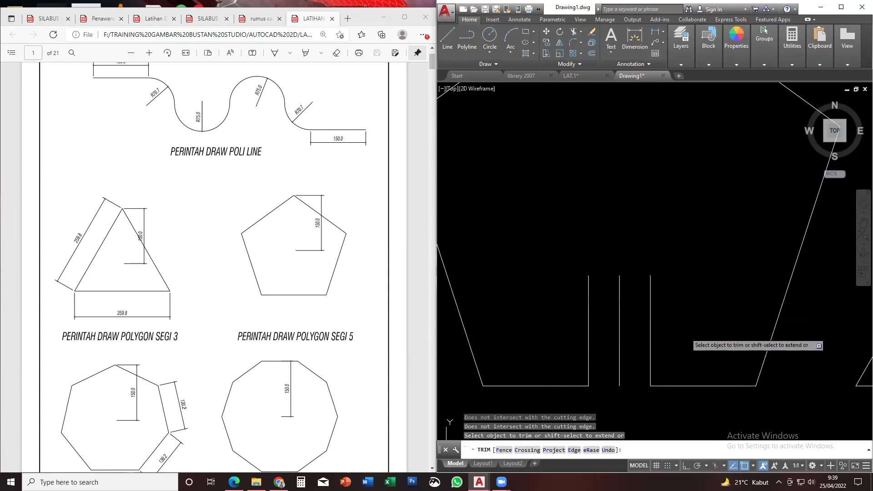
key(Escape)
Erase the three vertical lines at the gap in the pentagon's base
click(676, 334)
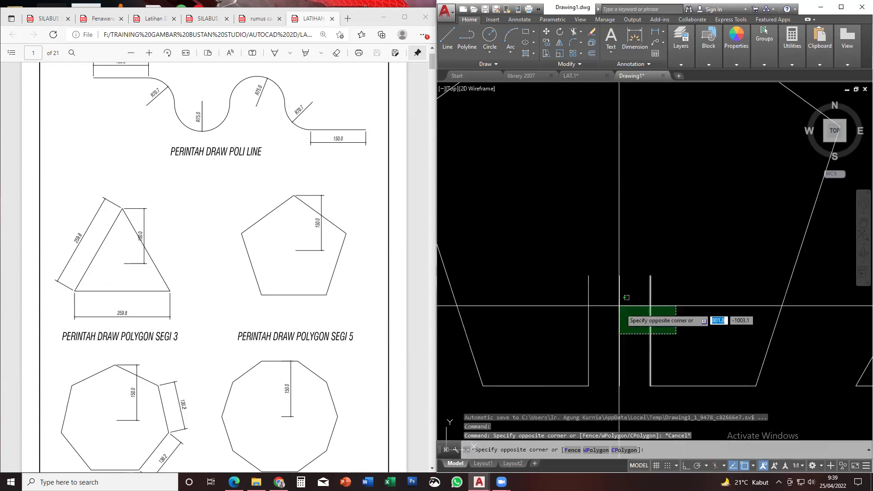
click(572, 247)
key(Delete)
scroll(639, 300, up, 2)
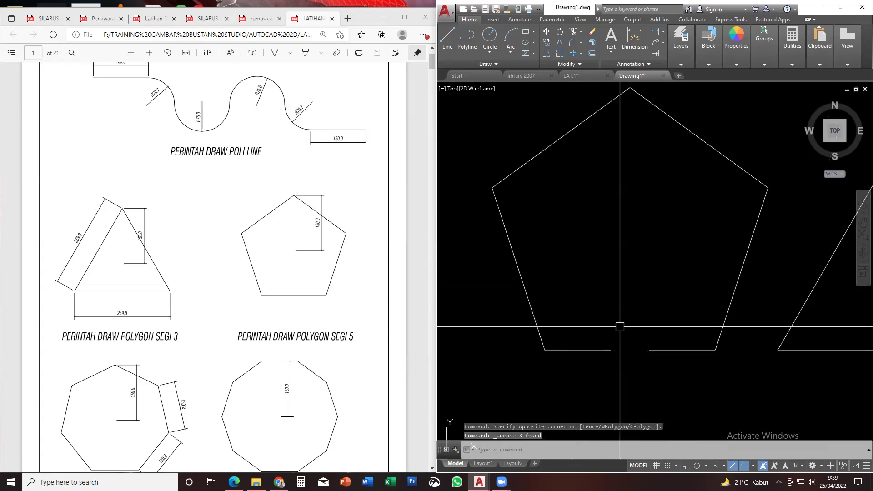
Undo the erasure of the three vertical lines and the trim of the pentagon's base
key(ctrl+z)
key(ctrl+z)
key(ctrl+z)
key(ctrl+z)
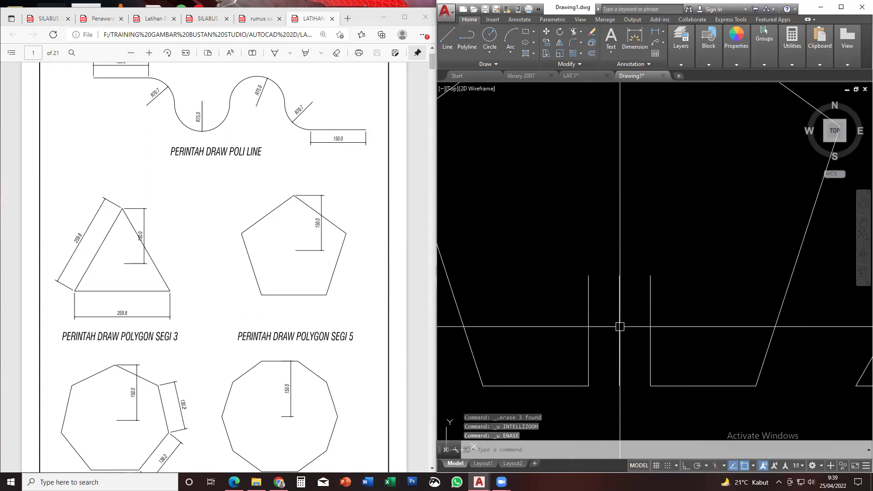
key(Escape)
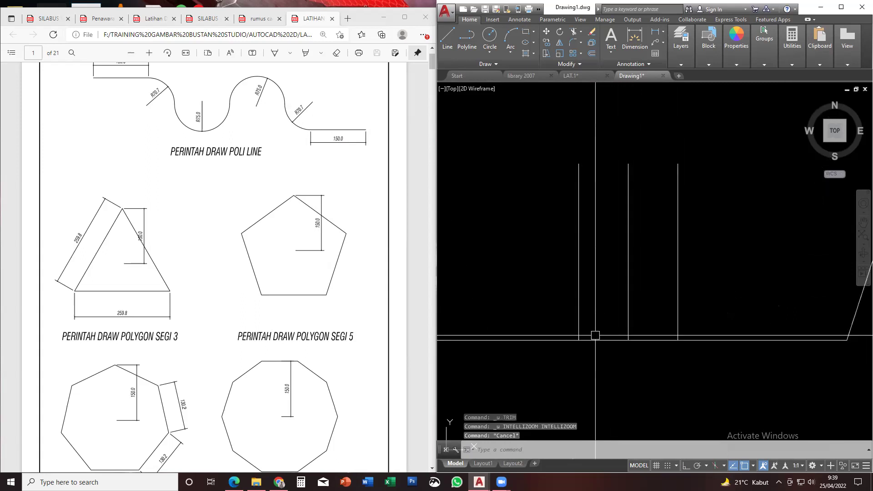
click(594, 359)
key(Escape)
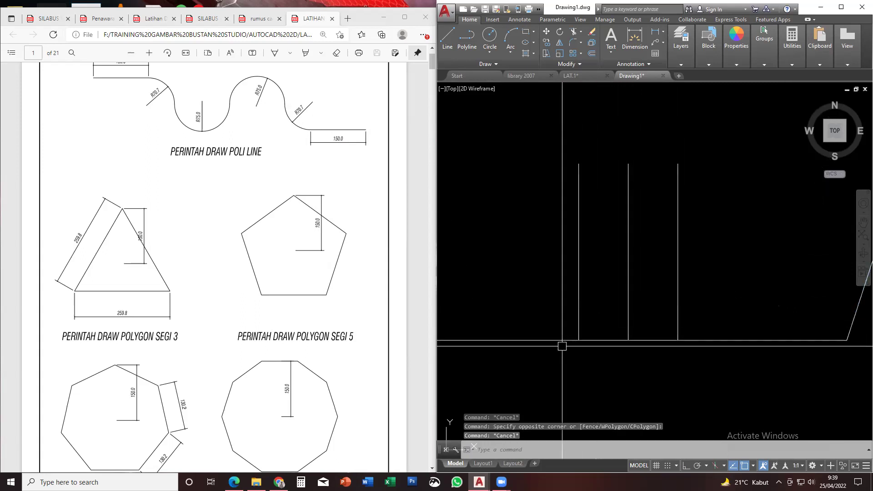
middle_drag(672, 336, 674, 339)
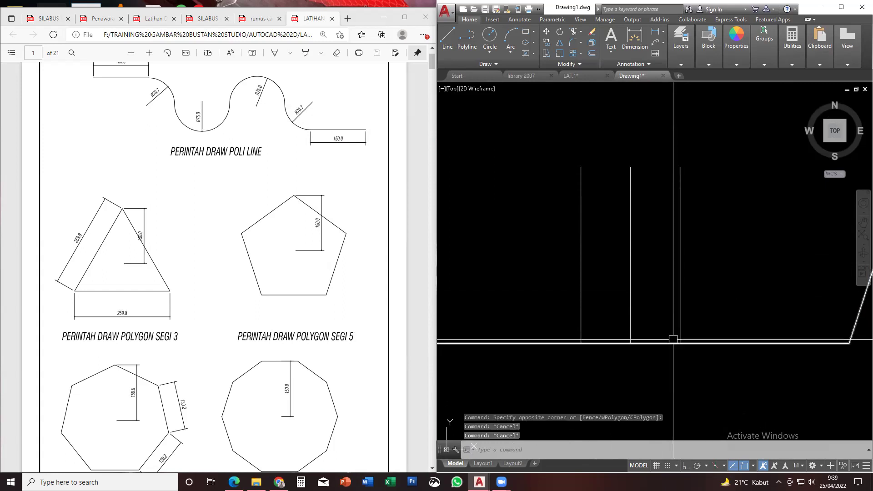
click(733, 288)
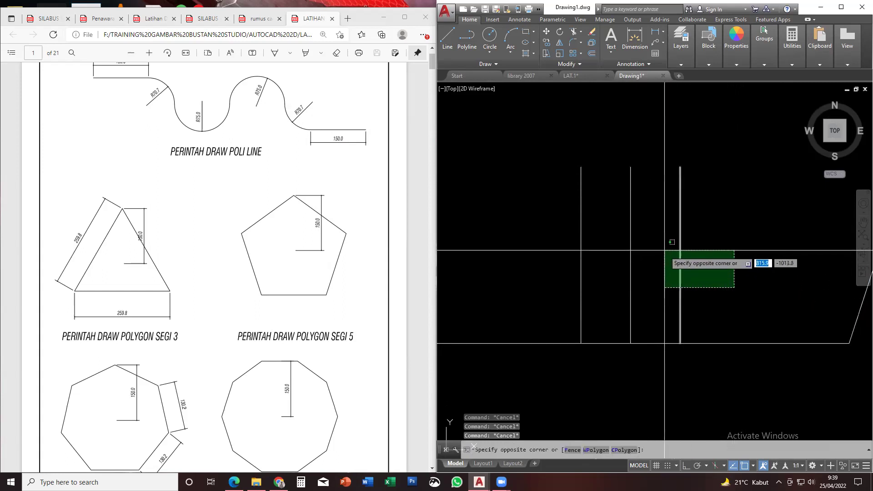
click(579, 211)
scroll(689, 275, down, 4)
key(Escape)
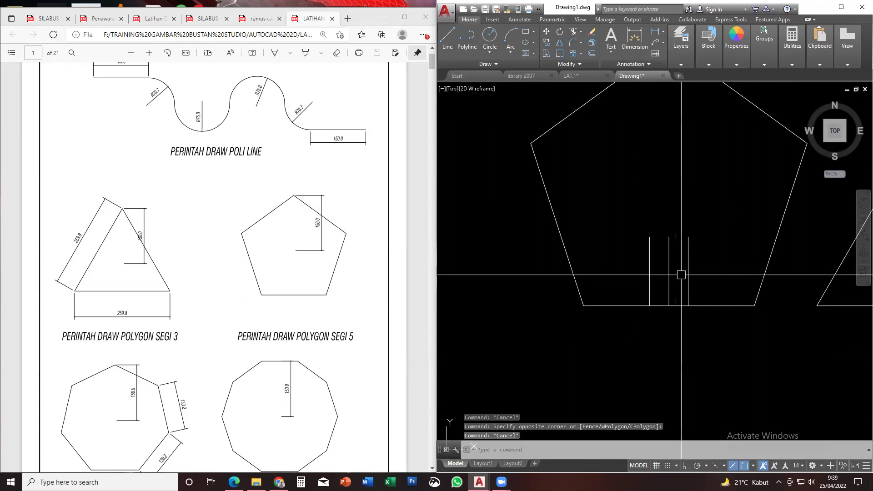
Offset the two outer vertical lines outward by 20, adding one copy on each side
text(o)
key(Return)
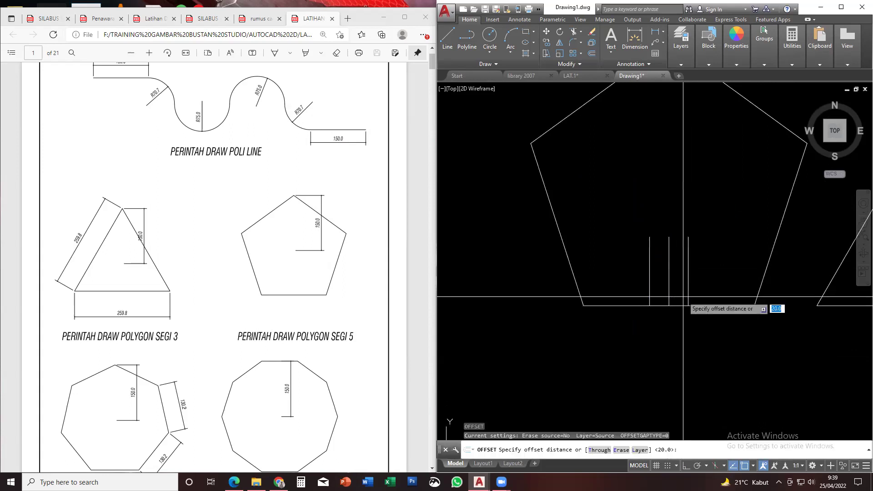
text(20)
key(Return)
click(649, 282)
click(606, 273)
click(688, 273)
click(702, 273)
Offset the newly outermost vertical line on each side outward by another 20, making seven lines in total
click(630, 264)
click(618, 259)
click(707, 259)
click(714, 260)
key(Escape)
key(Escape)
key(Escape)
scroll(675, 331, up, 4)
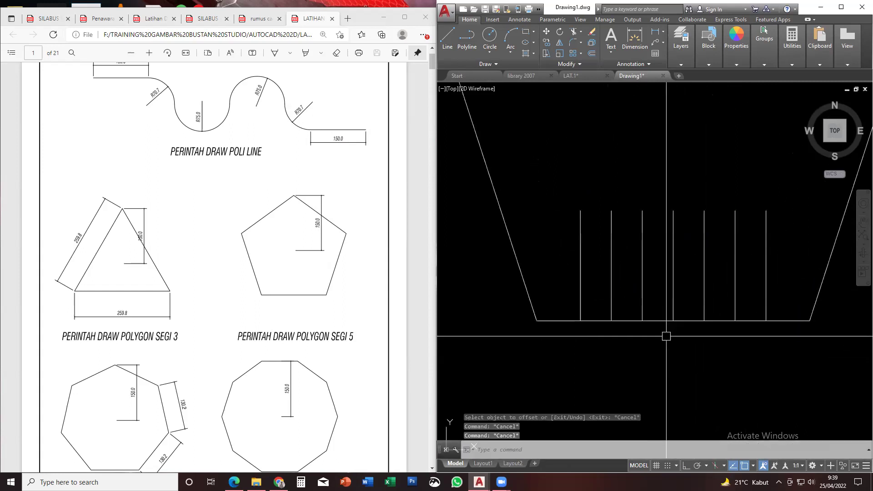
Trim away the pentagon's base segment by segment between the vertical lines, with all objects as cutting edges
key(Return)
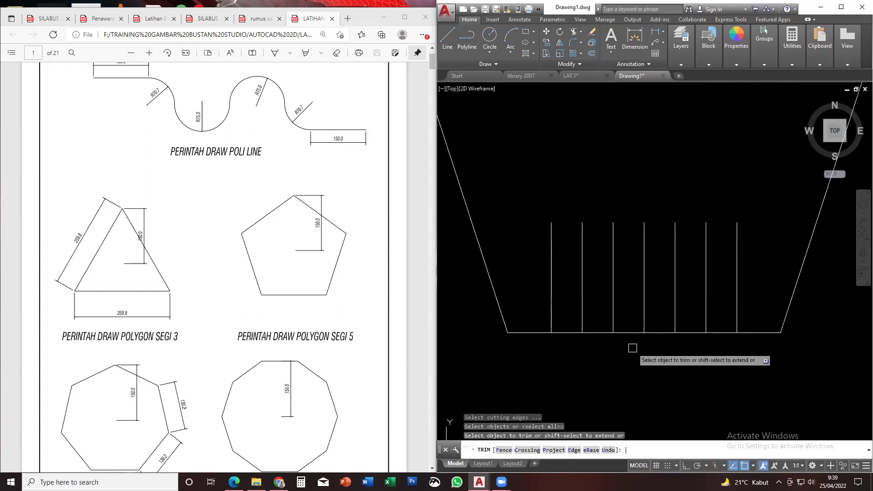
click(571, 332)
click(596, 332)
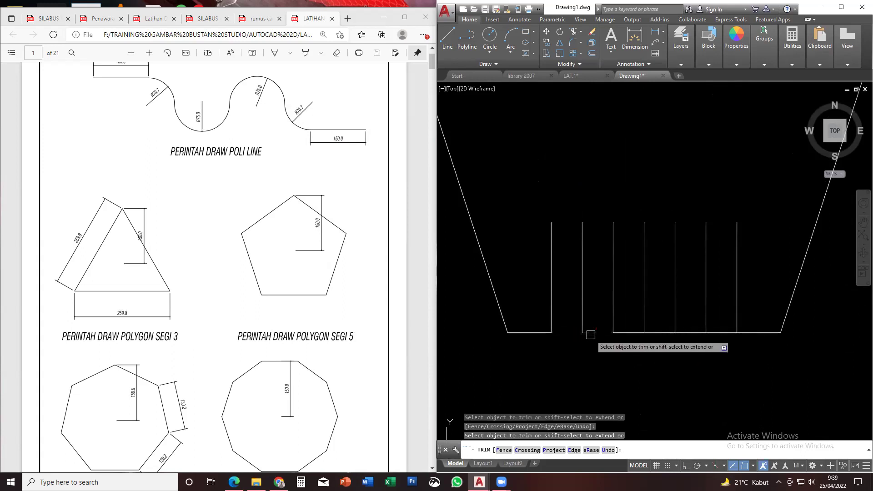
click(627, 332)
click(666, 329)
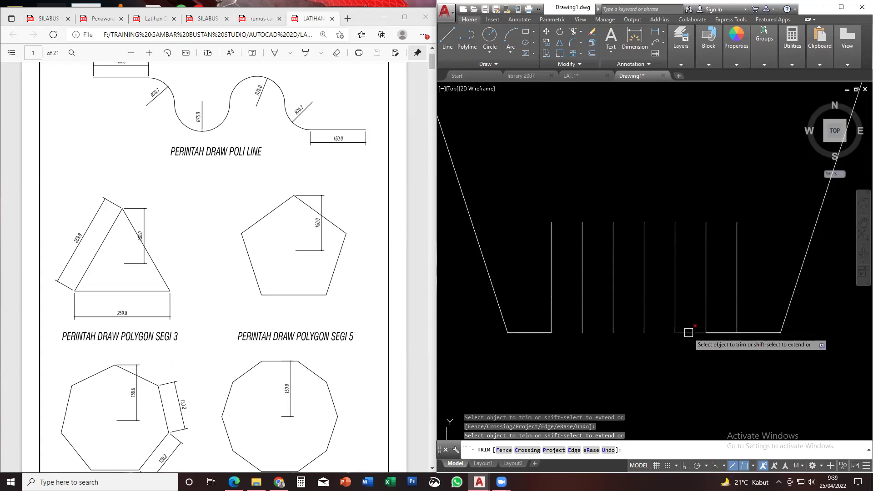
click(690, 331)
click(726, 330)
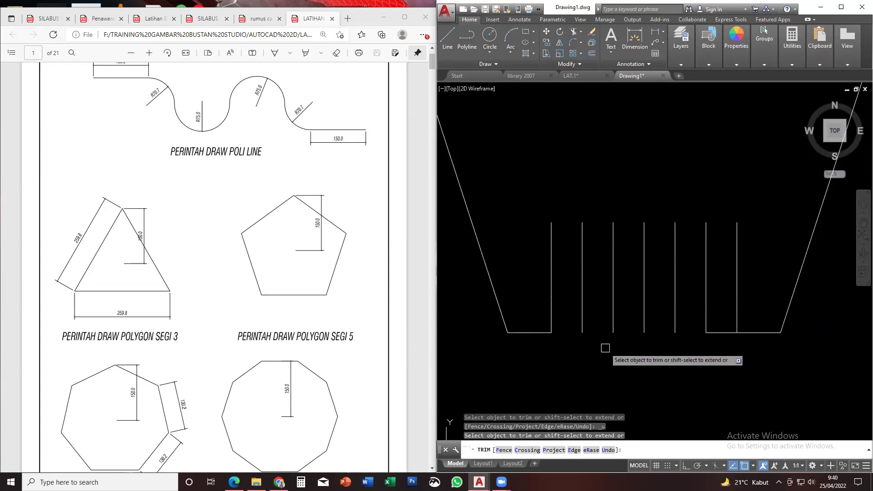
Undo the segment-by-segment trim of the pentagon's base
key(Escape)
key(Escape)
key(ctrl+z)
key(Escape)
key(Escape)
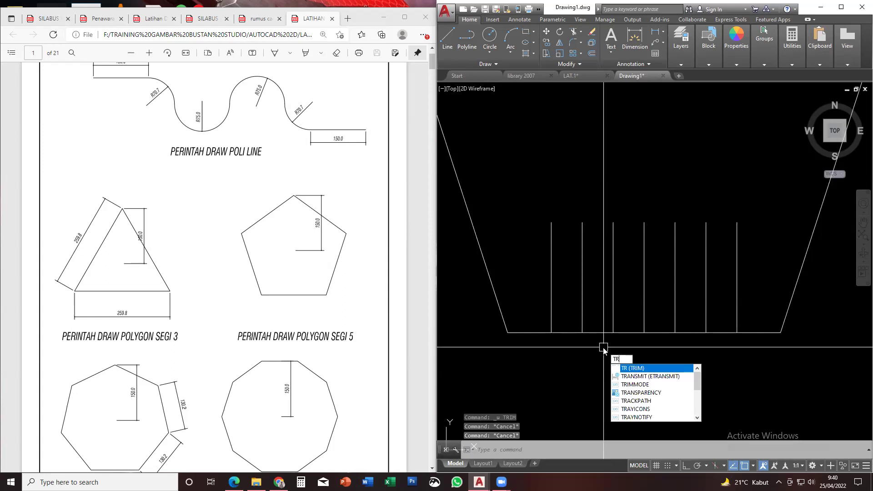
Trim the pentagon's base between the two outermost vertical lines, using only those two as cutting edges, and undo the trim
key(Return)
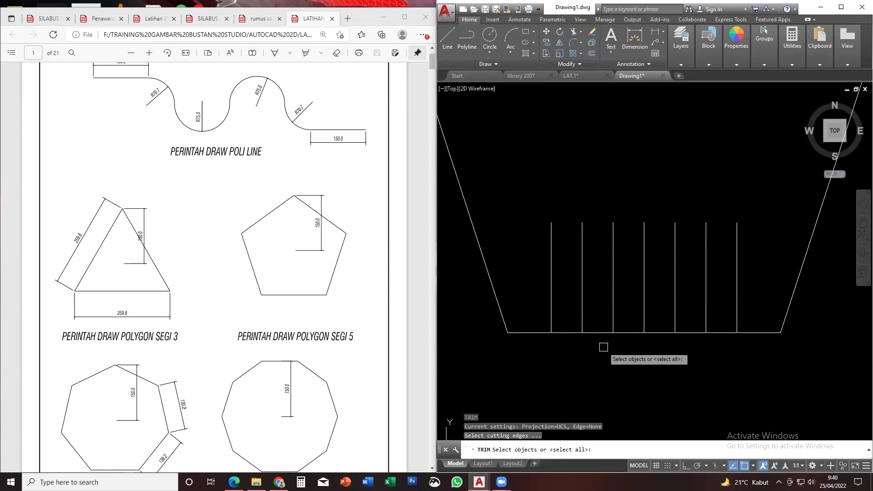
click(554, 296)
click(737, 279)
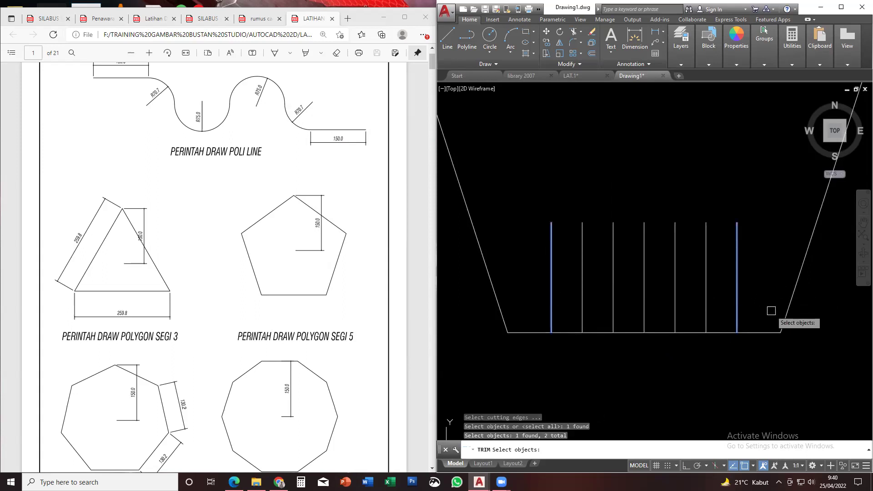
key(Return)
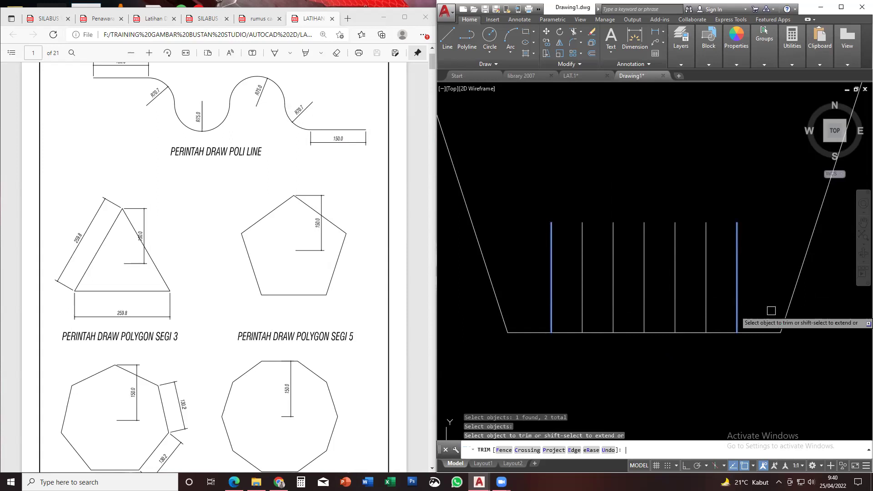
click(655, 332)
middle_drag(651, 348, 654, 357)
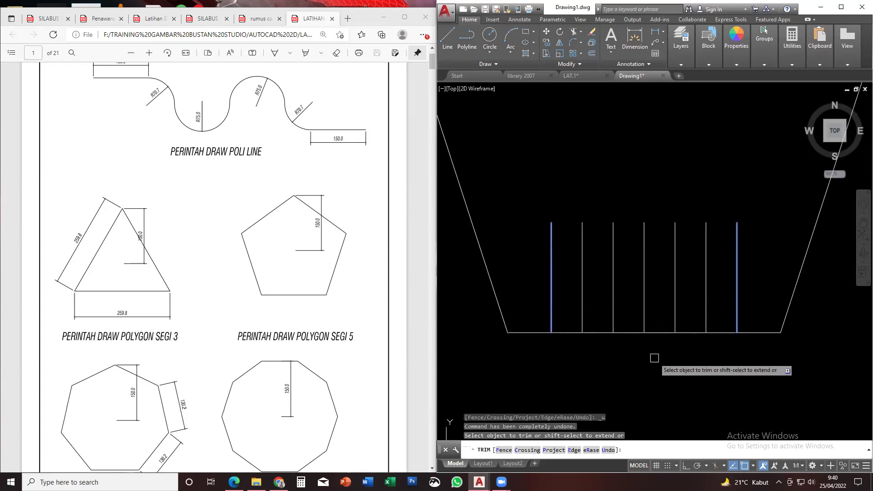
key(ctrl+z)
click(754, 279)
click(606, 272)
mouse_move(587, 277)
middle_down()
mouse_move(593, 273)
mouse_move(574, 290)
middle_up()
text(M)
key(Return)
key(Escape)
Copy the seven vertical lines about 160 downward into the empty area below the pentagon
click(776, 271)
click(534, 255)
text(CO)
key(Return)
click(603, 274)
scroll(602, 376, down, 4)
middle_drag(602, 376, 601, 260)
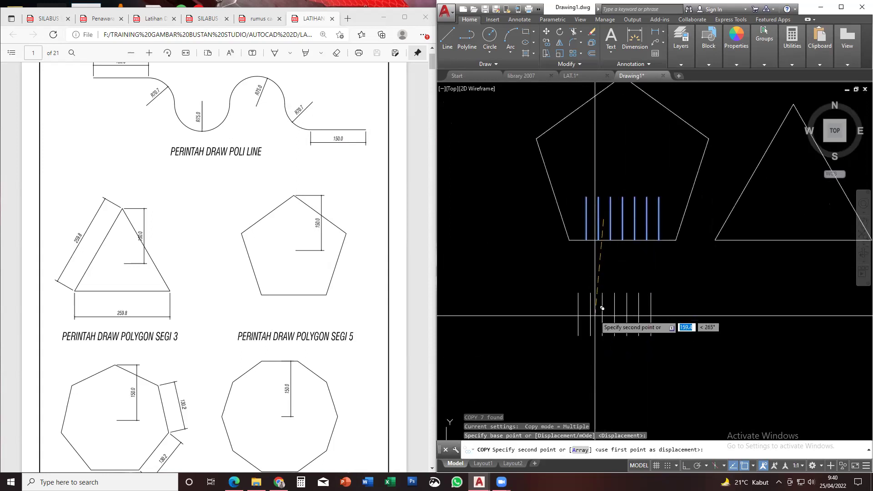
click(594, 319)
key(Escape)
Draw a slightly sloping, nearly horizontal line across all seven copied vertical lines, extending past both outer ones
text(L)
key(Return)
click(527, 311)
click(680, 317)
key(Escape)
key(Escape)
scroll(590, 320, up, 4)
key(Escape)
middle_drag(588, 344, 589, 337)
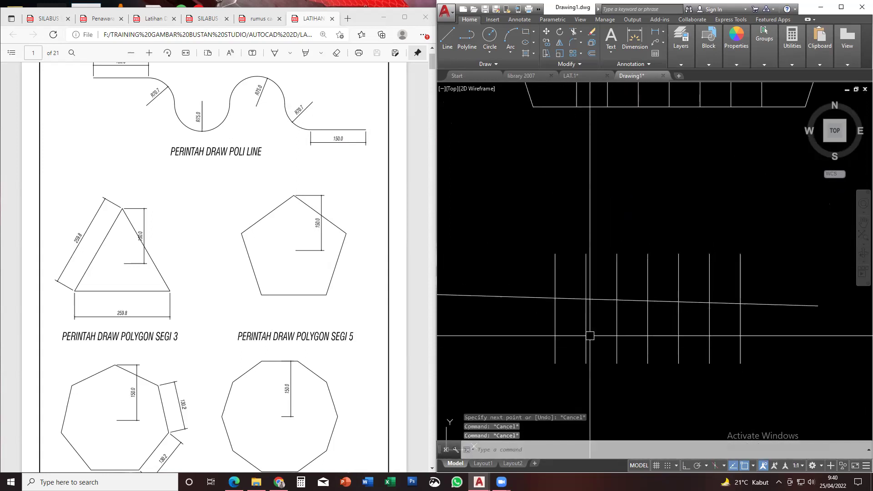
Try trimming portions of the sloped line between the vertical lines with every object as a cutting edge, then undo the trim
key(Escape)
scroll(625, 304, up, 2)
middle_drag(625, 305, 611, 292)
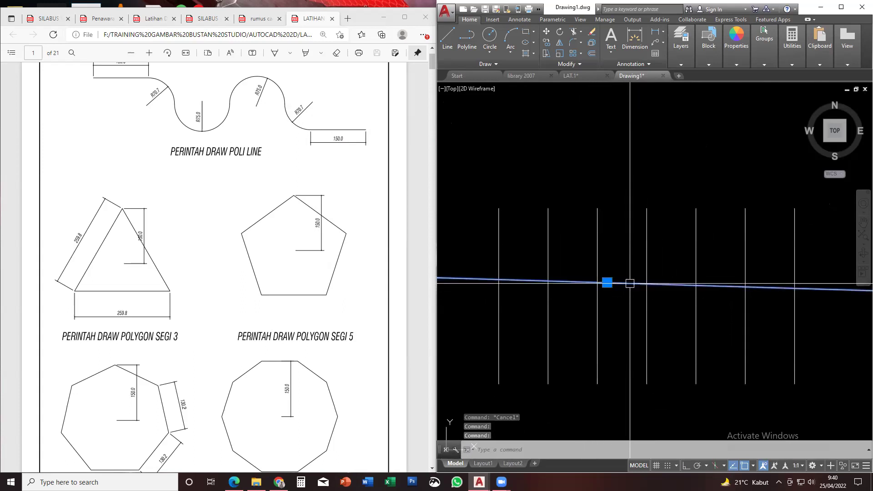
key(Escape)
text(tr)
key(Return)
click(719, 285)
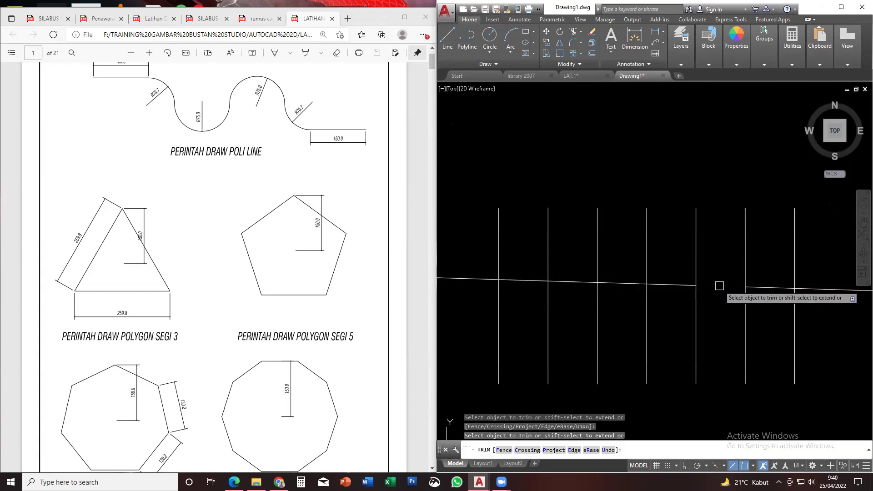
click(662, 283)
click(629, 281)
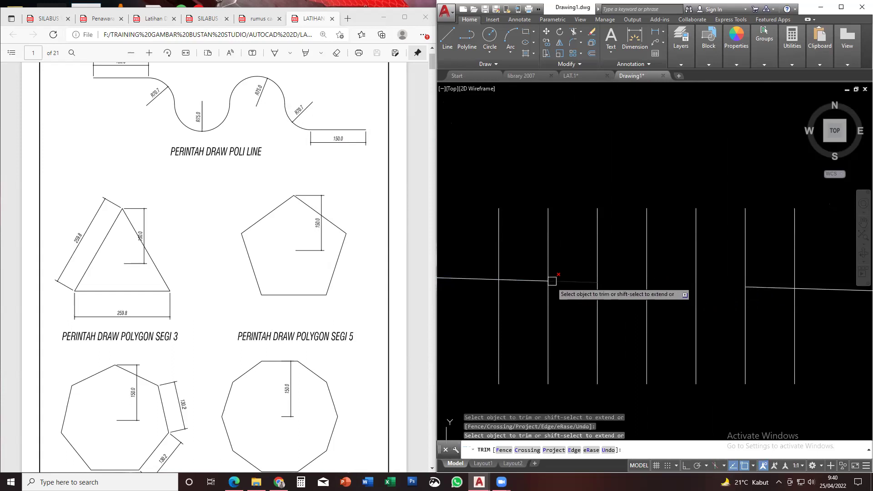
click(481, 272)
click(459, 308)
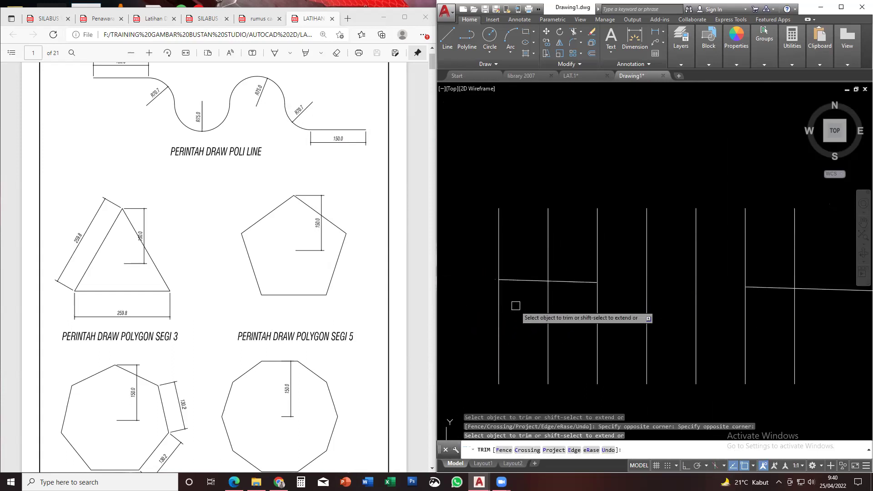
key(ctrl+z)
key(Escape)
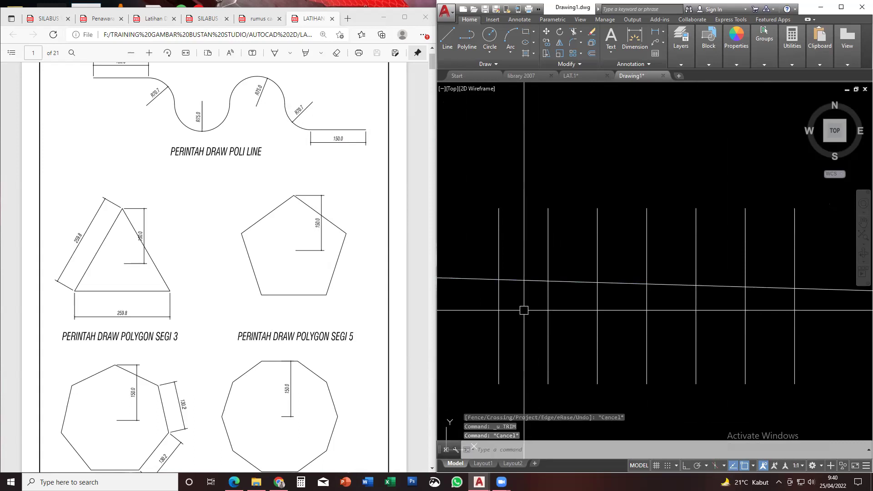
Trim the sloped line between the third and sixth vertical lines, using only those two lines as cutting edges
key(Escape)
text(TR)
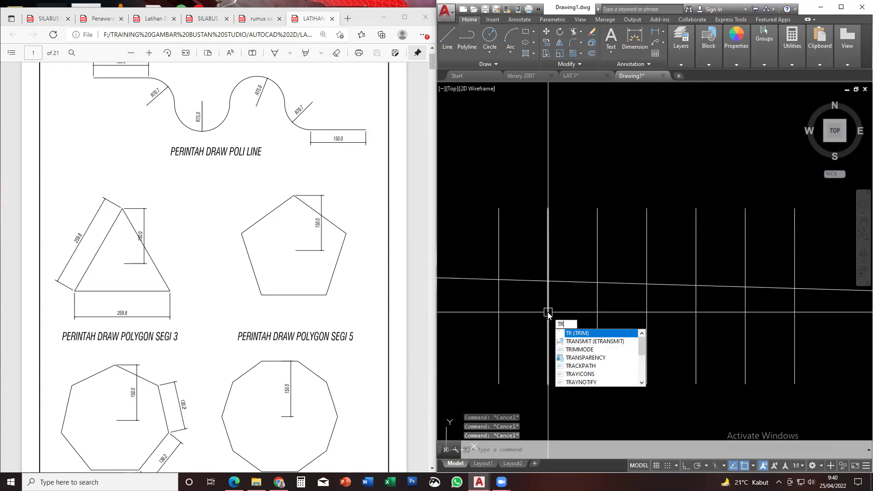
key(Return)
click(598, 305)
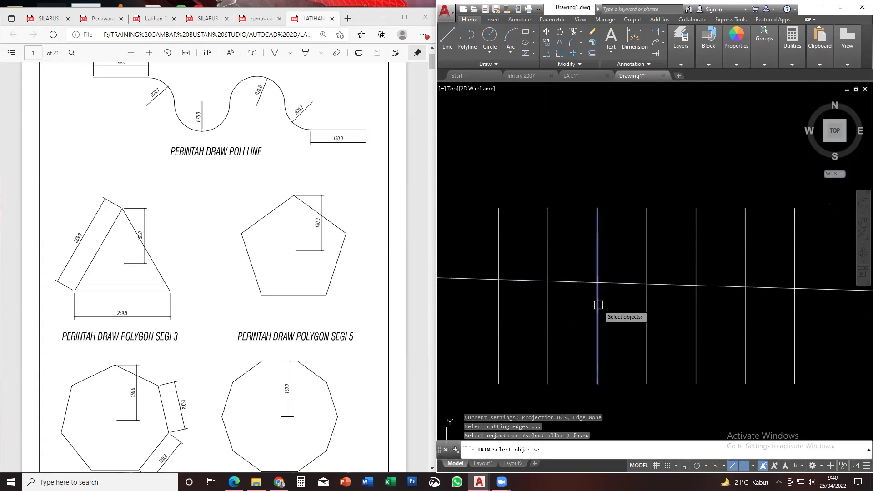
click(744, 309)
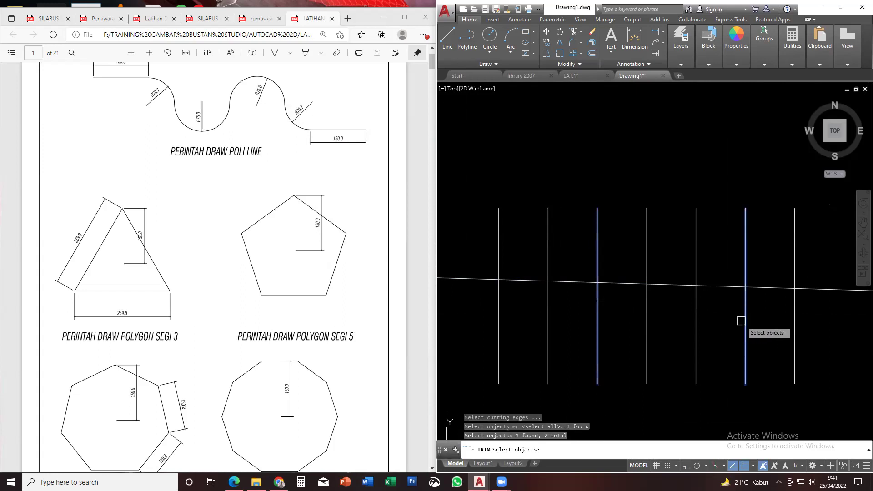
key(Return)
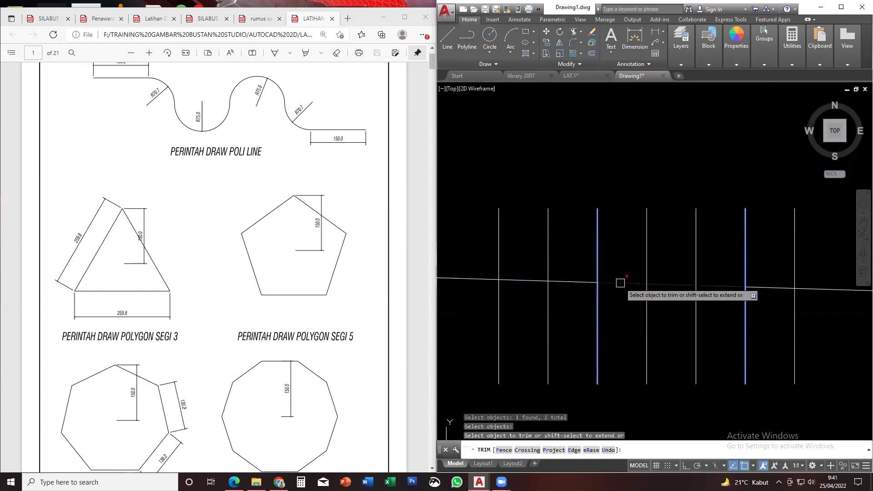
click(620, 283)
scroll(637, 328, down, 2)
middle_drag(637, 328, 644, 323)
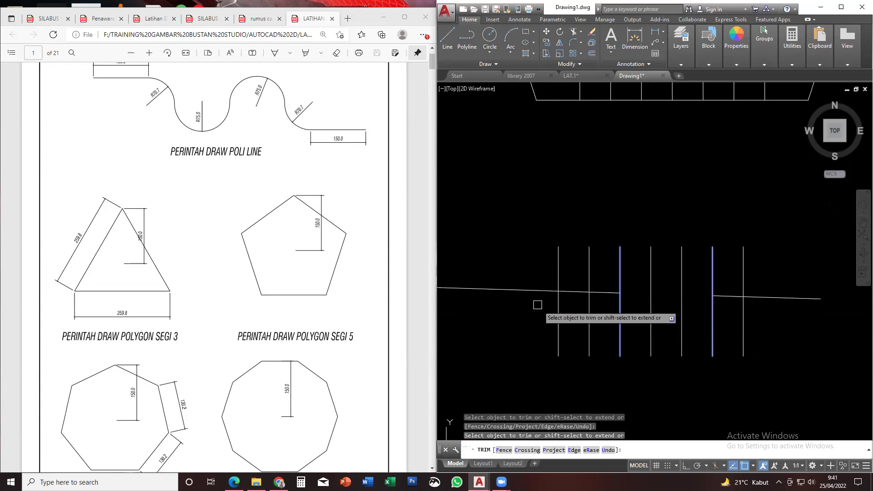
Trim the sloped line's two outer ends back to the first and last vertical lines, with all objects as cutting edges
key(Escape)
text(tr)
key(Return)
key(Return)
click(547, 289)
click(748, 298)
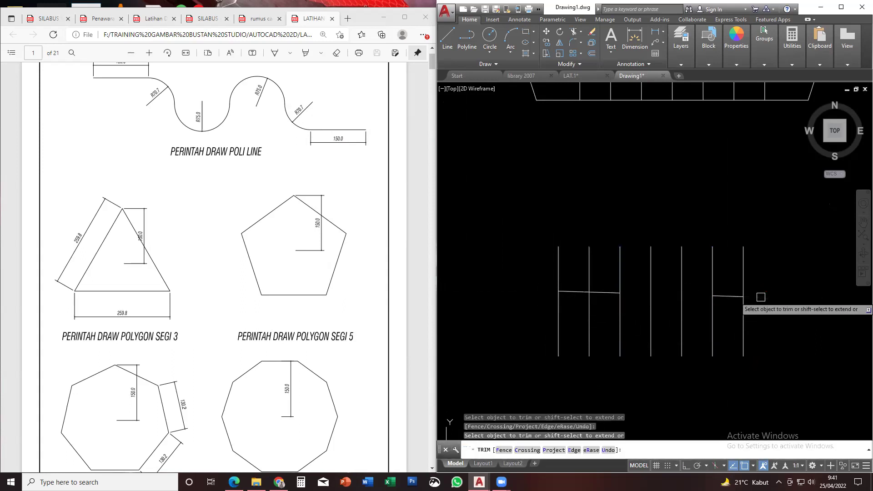
key(Escape)
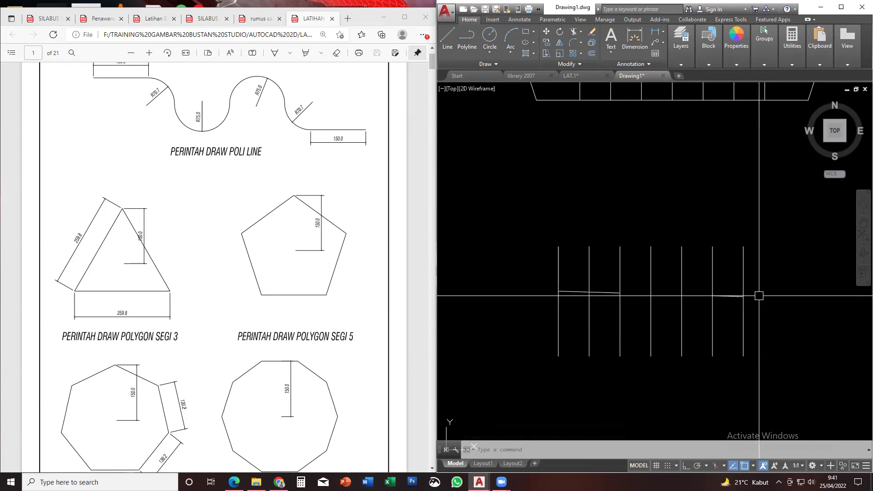
Trim the pentagon's base edge between the third and fifth vertical lines, using all objects as cutting edges
scroll(729, 293, down, 3)
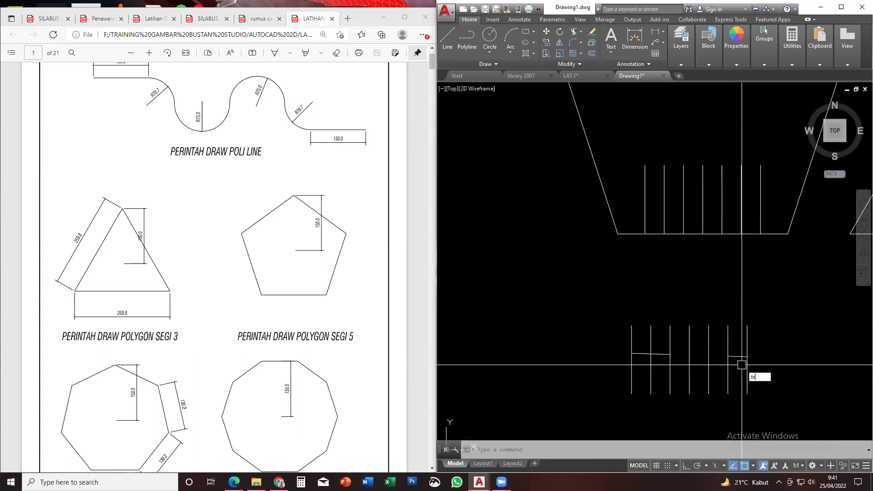
key(Return)
key(Return)
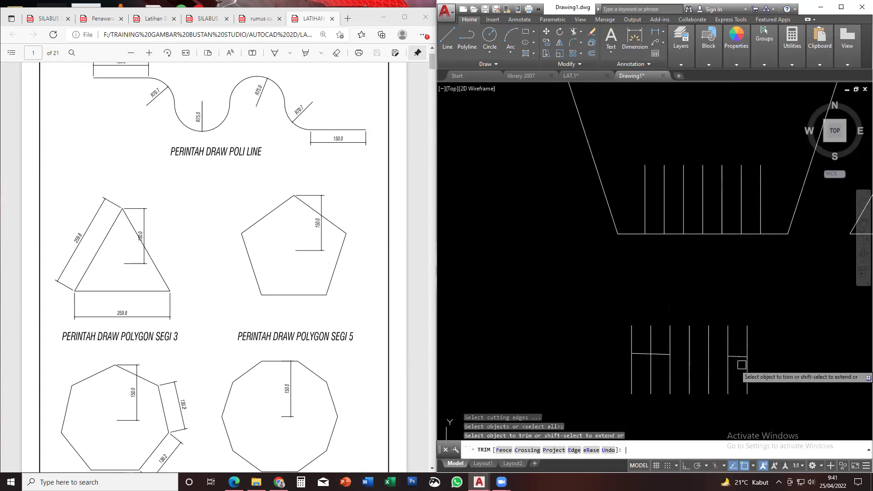
click(697, 233)
click(712, 234)
middle_drag(703, 245, 697, 288)
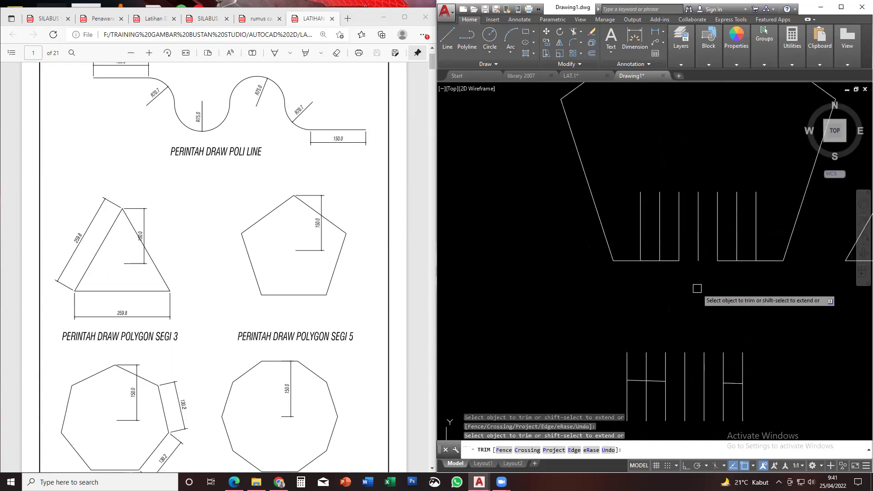
key(Escape)
Delete the practice lines below the pentagon and the short vertical lines inside it
scroll(700, 284, down, 3)
click(759, 370)
click(594, 312)
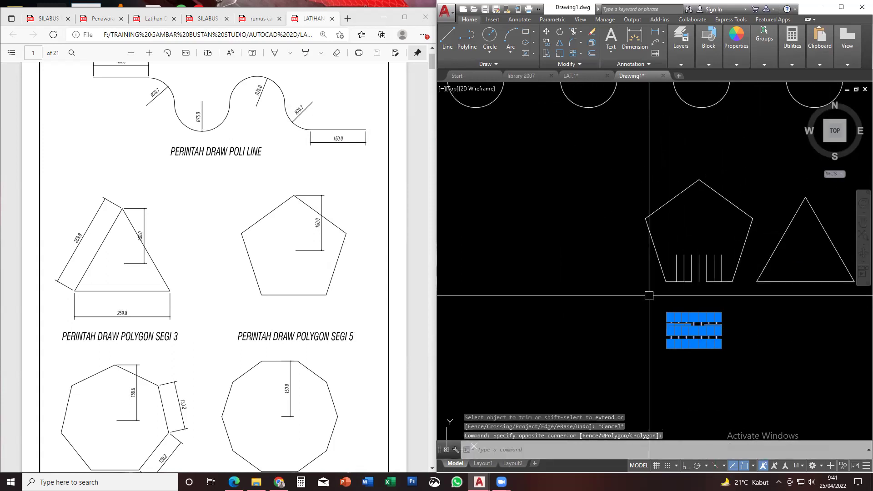
key(Delete)
scroll(723, 265, up, 2)
click(725, 265)
click(633, 222)
key(Delete)
scroll(668, 292, down, 2)
Copy the triangle beside the pentagon to a spot just below the original
scroll(668, 292, down, 3)
click(721, 300)
click(707, 288)
middle_drag(711, 308, 704, 294)
text(V)
key(Escape)
text(co)
key(Return)
click(703, 292)
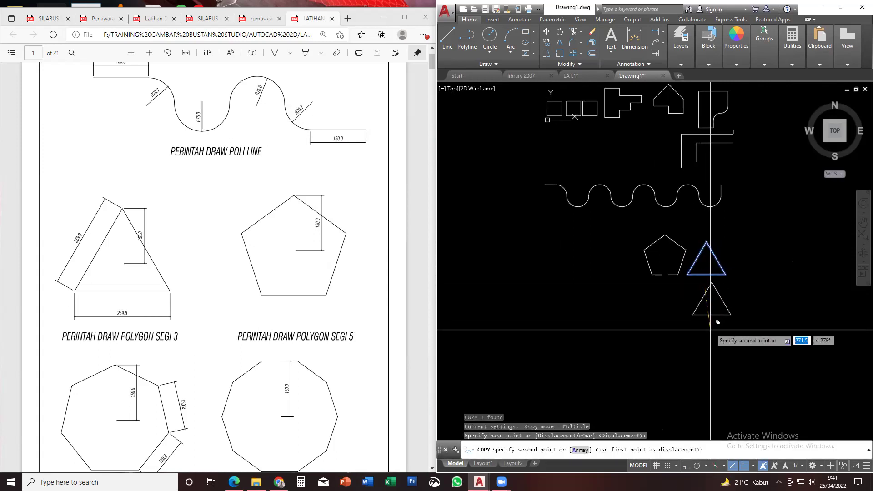
click(710, 341)
key(Escape)
Delete the original triangle beside the pentagon
middle_drag(698, 330, 682, 320)
scroll(685, 315, up, 2)
click(684, 234)
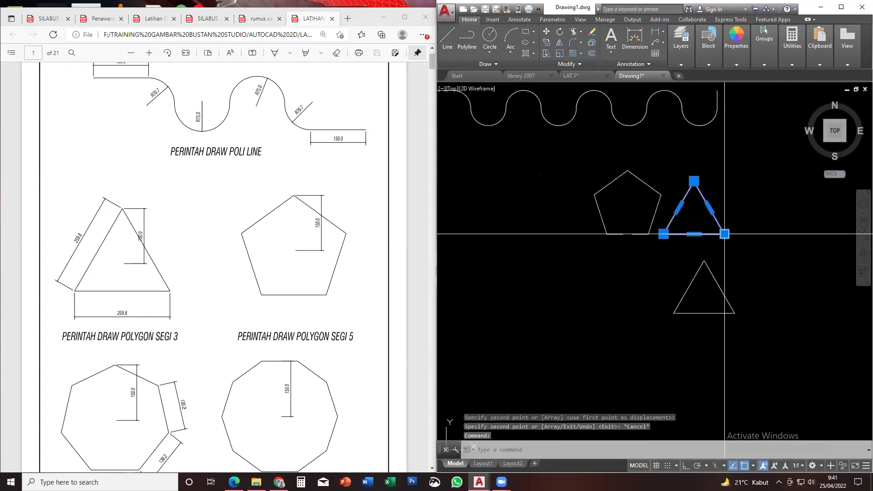
middle_drag(715, 262, 712, 267)
key(Delete)
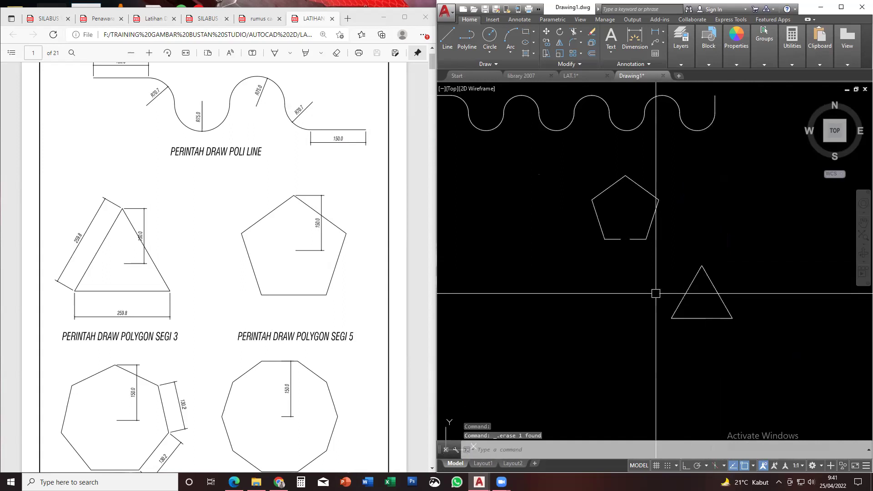
Look through the worksheet's polygon figures and the polyline exercises on its second page
scroll(291, 222, up, 1)
scroll(292, 222, down, 4)
scroll(292, 222, up, 1)
scroll(292, 223, down, 5)
scroll(291, 223, down, 8)
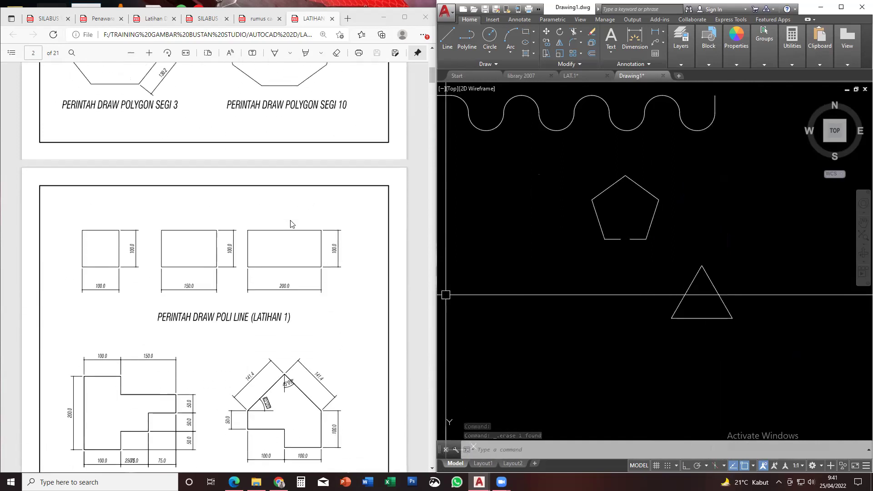
scroll(292, 223, up, 12)
scroll(292, 224, up, 6)
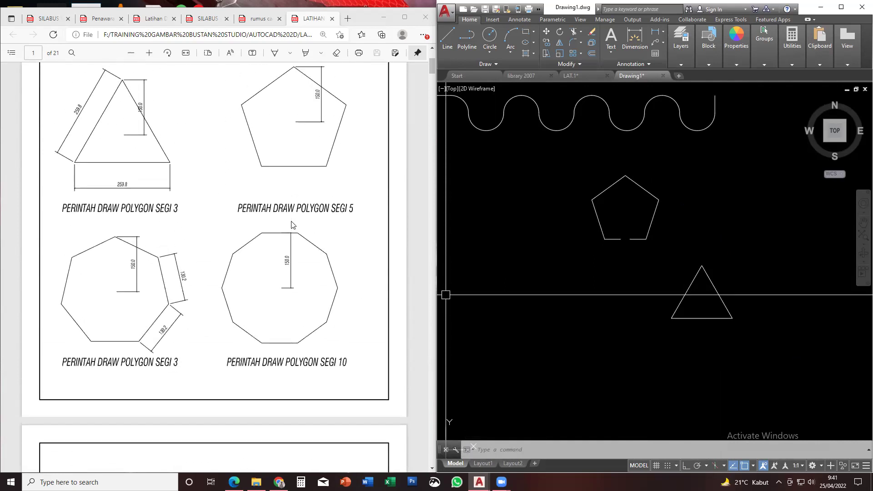
Copy the triangle 400 units horizontally to the right from its lower-left corner, with Ortho on
drag(724, 277, 735, 288)
middle_drag(734, 288, 678, 266)
scroll(677, 266, up, 2)
click(669, 264)
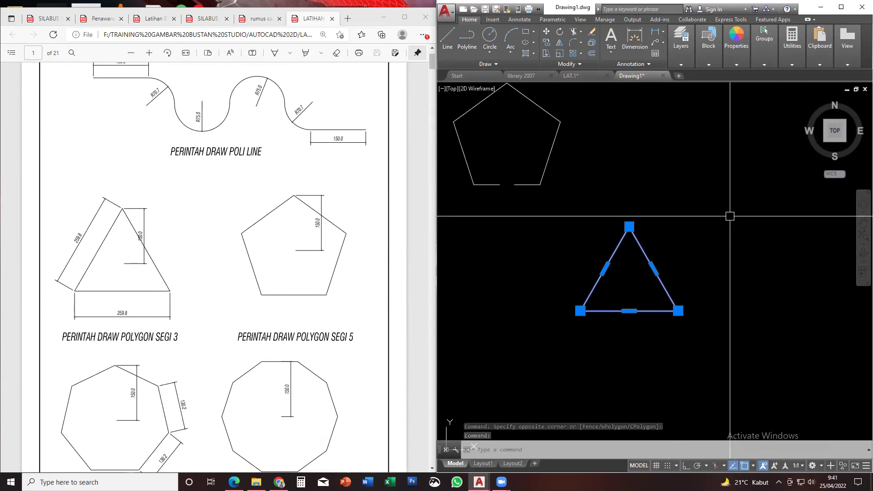
middle_drag(662, 263, 638, 246)
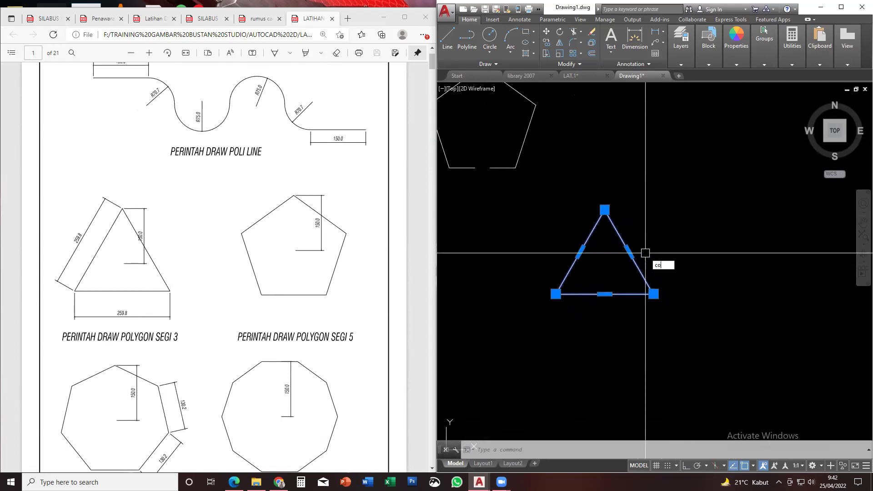
key(Return)
click(555, 294)
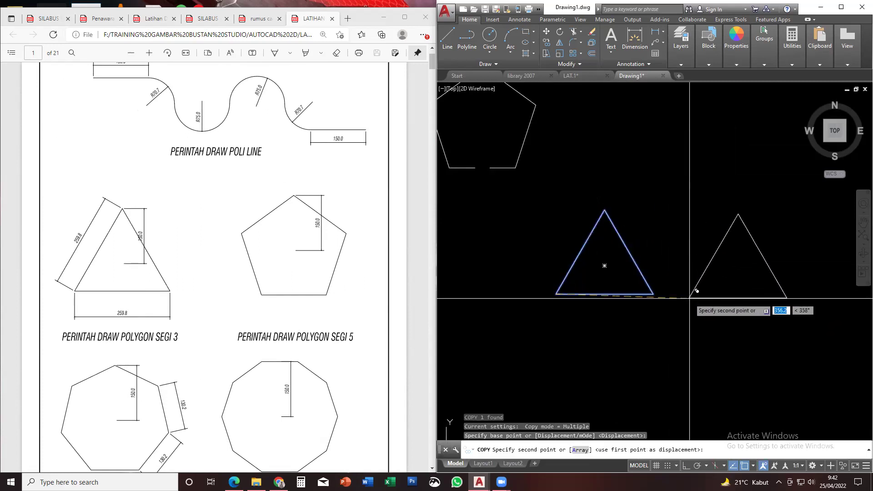
key(F8)
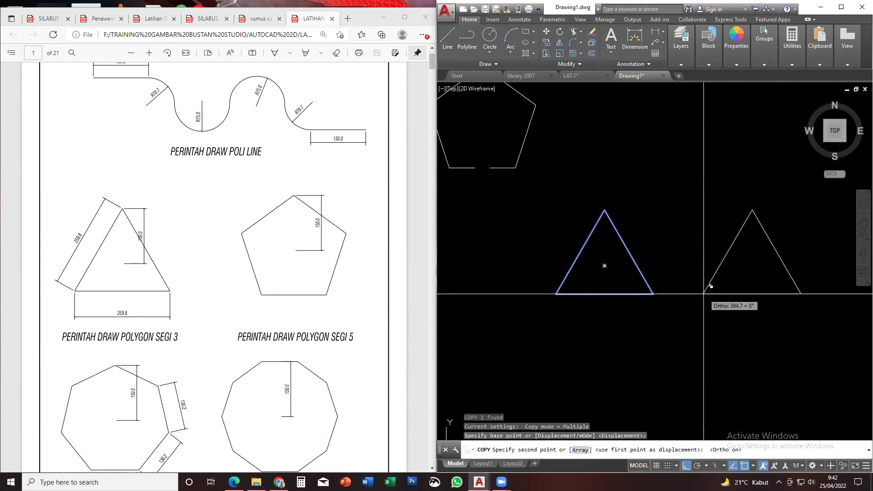
text(400)
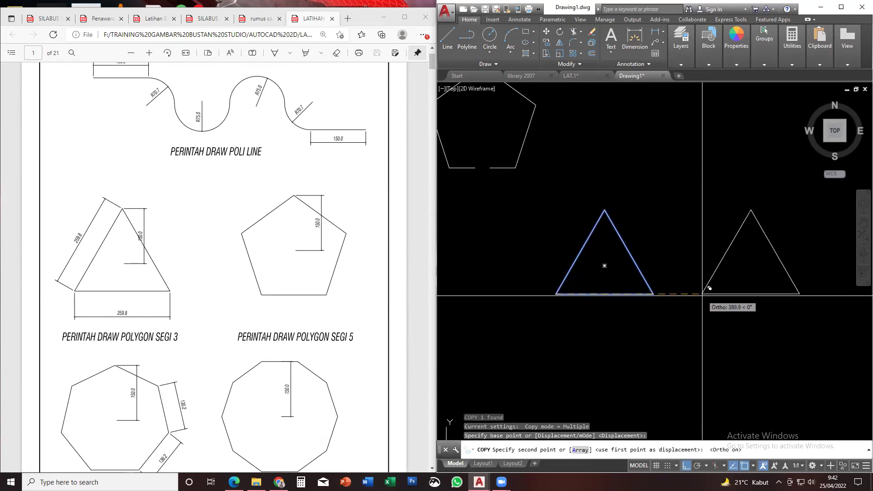
key(Return)
Place two more copies of the triangle in the same row, 800 and 1200 units from the base point
middle_drag(739, 301, 700, 311)
text(800)
key(Return)
scroll(700, 310, down, 4)
text(1200)
key(Return)
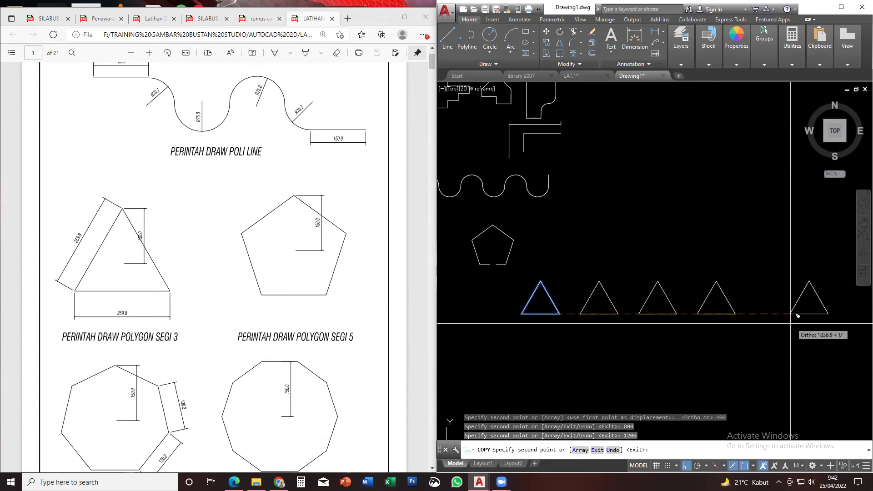
key(Escape)
Copy the first triangle of the row straight down by about 400 units
middle_drag(717, 316, 729, 296)
click(568, 299)
text(co)
key(Return)
click(565, 308)
click(564, 366)
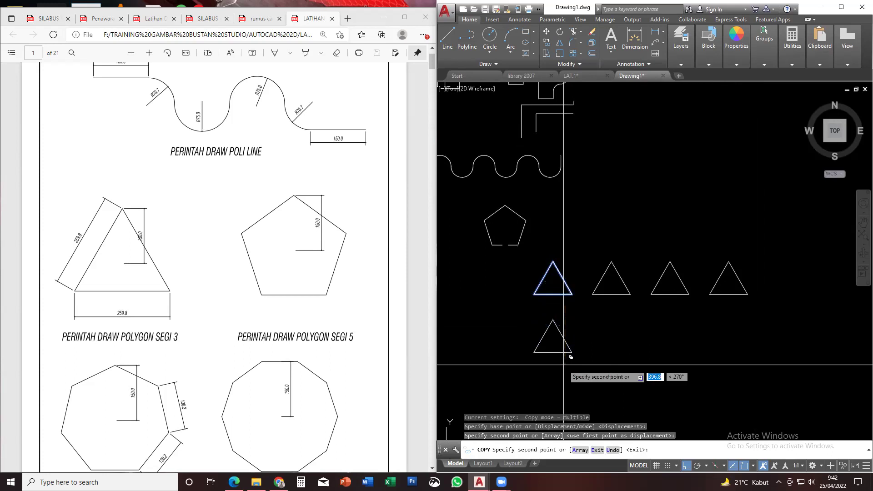
key(Escape)
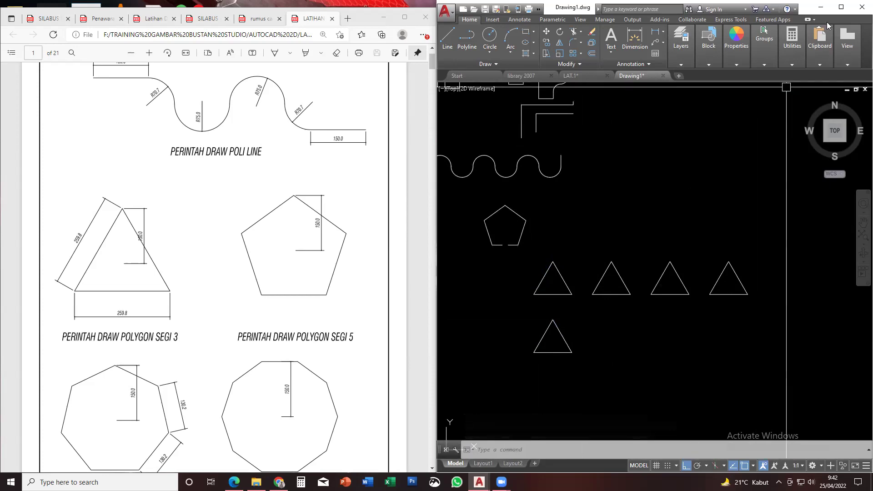
Maximize the drawing window, select the lower triangle and show the available Array types
click(841, 7)
scroll(345, 318, up, 2)
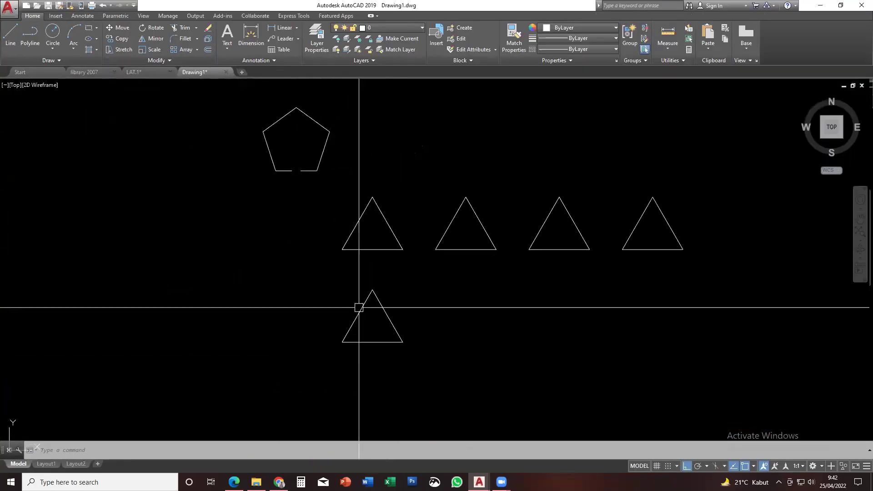
click(359, 314)
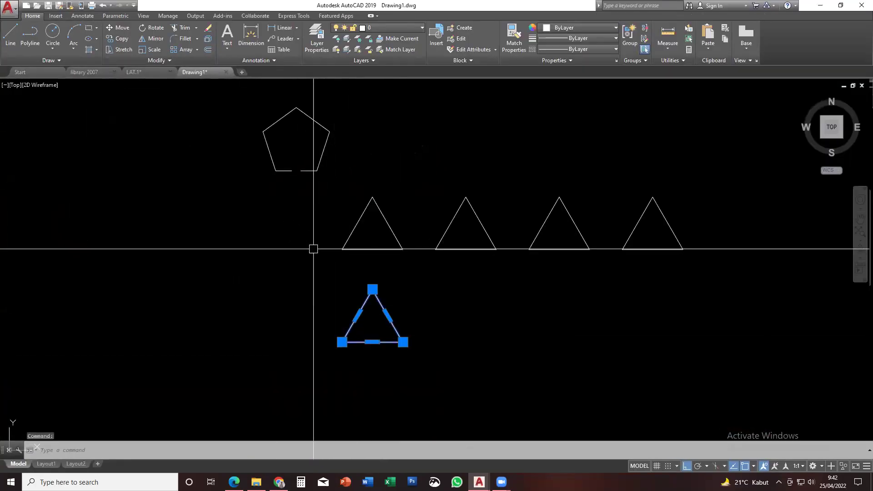
click(197, 50)
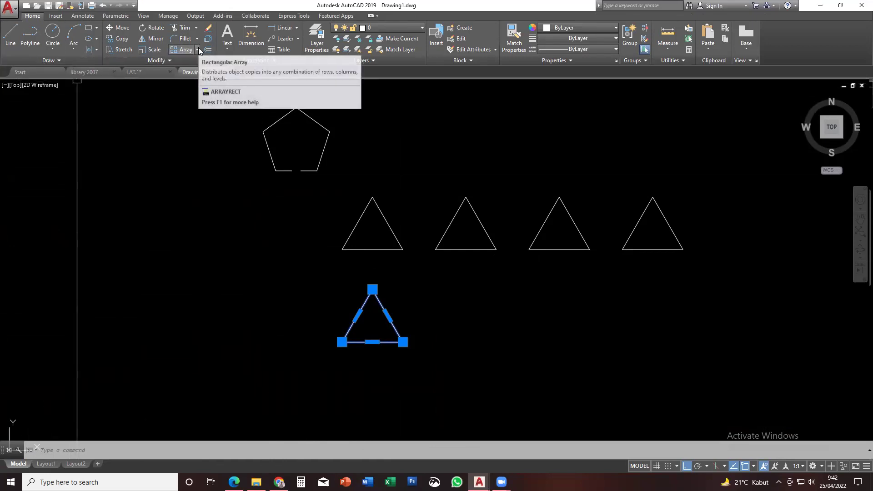
click(198, 48)
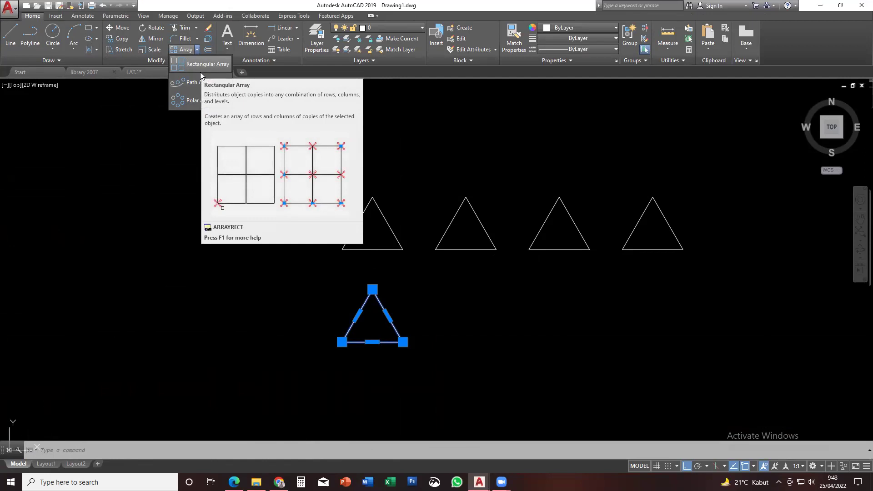
click(404, 337)
click(404, 327)
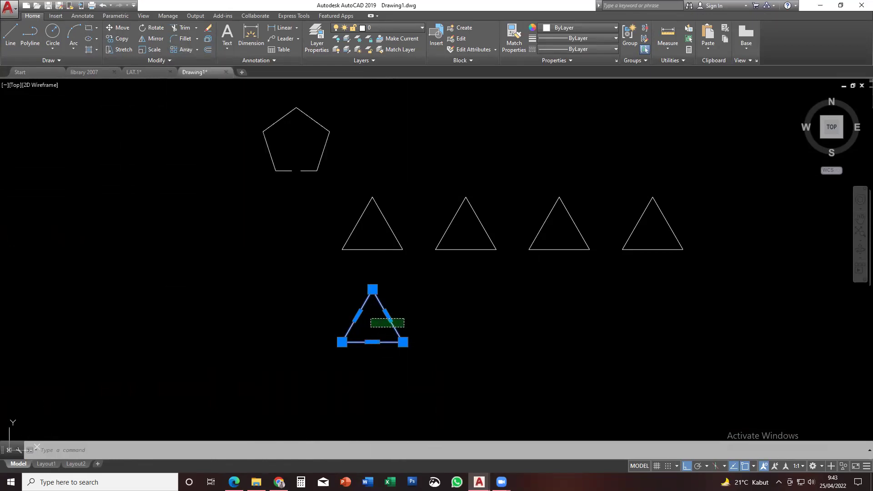
Move the lower triangle horizontally to the right, into the empty area beyond the row of four triangles
scroll(385, 327, down, 4)
click(385, 330)
text(m)
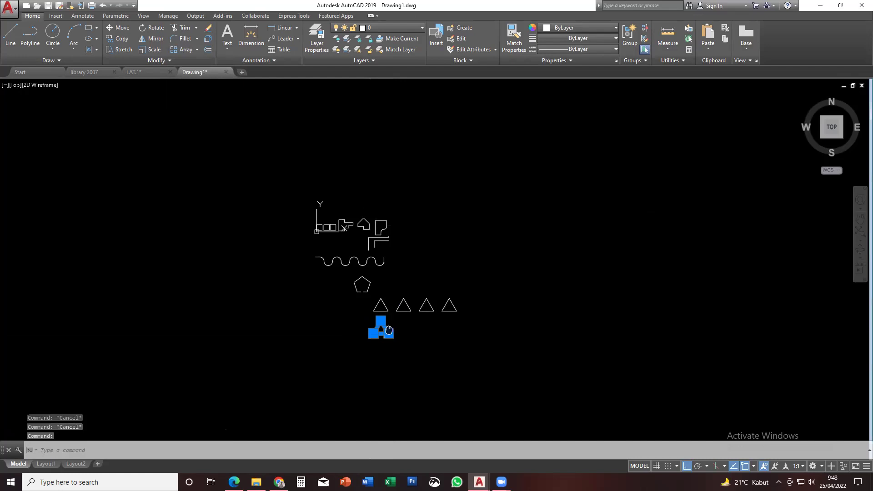
key(Return)
click(400, 325)
click(596, 324)
key(Escape)
Start a Rectangular Array of the moved triangle
scroll(596, 328, up, 4)
middle_drag(597, 328, 504, 315)
click(469, 307)
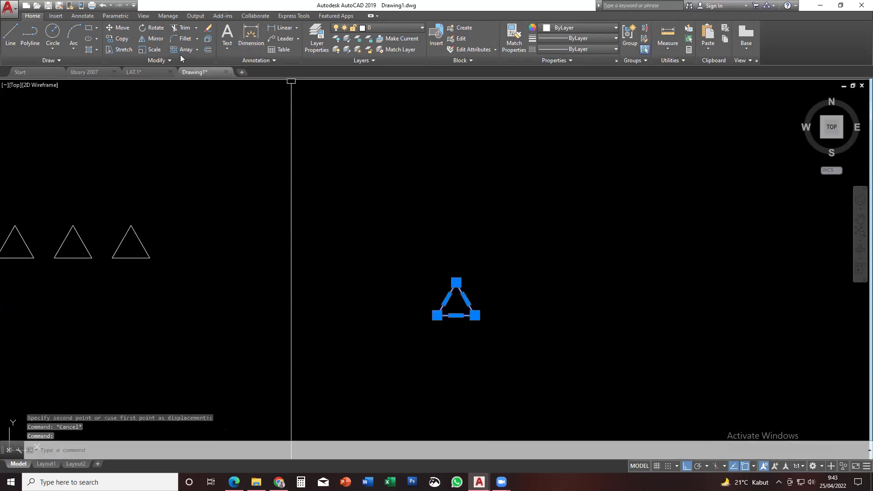
click(197, 49)
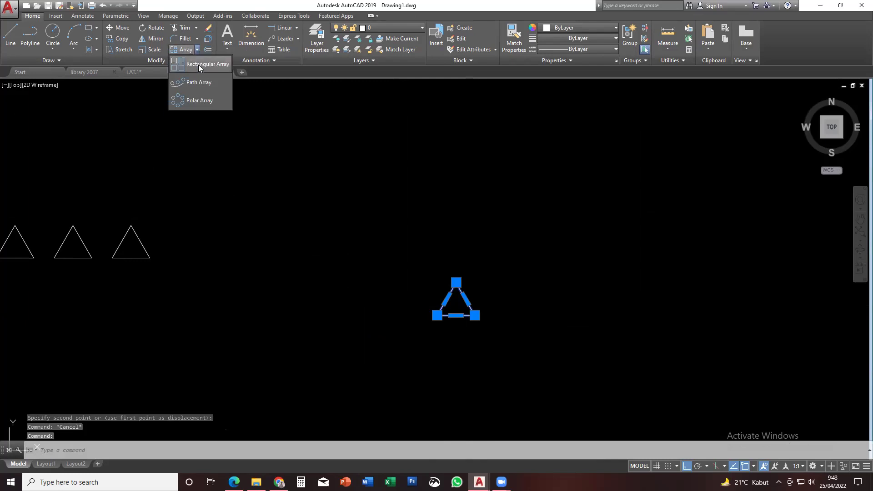
click(198, 64)
middle_drag(487, 255, 357, 233)
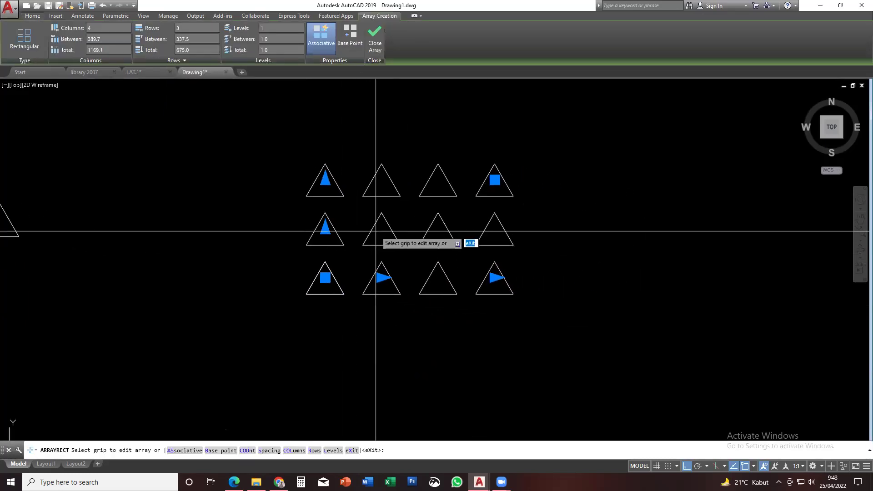
scroll(375, 230, up, 2)
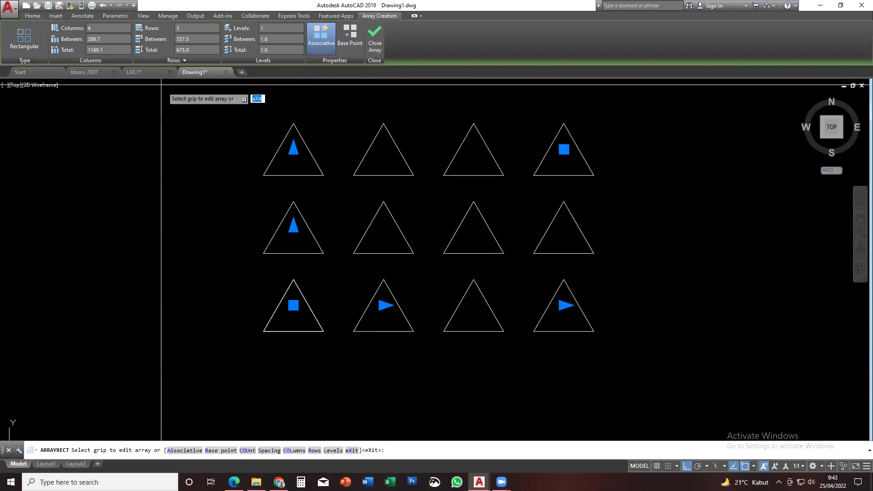
Set the number of array columns to 10
click(92, 28)
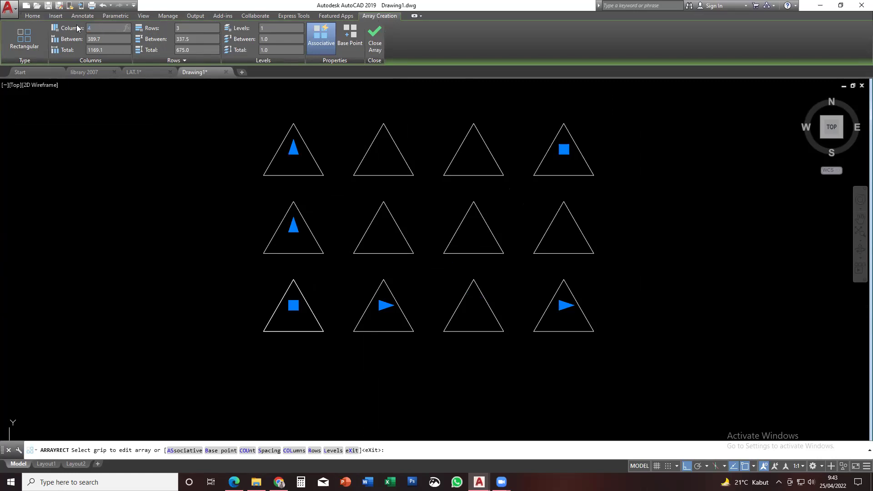
text(10)
key(Return)
scroll(452, 293, down, 4)
middle_drag(452, 293, 394, 292)
scroll(431, 294, up, 2)
Set the distance between the array columns to 300
click(107, 39)
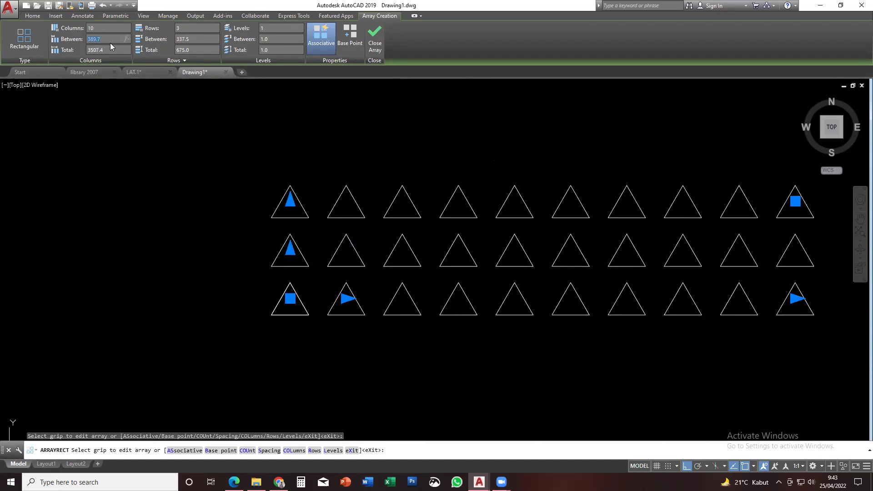
mouse_move(107, 71)
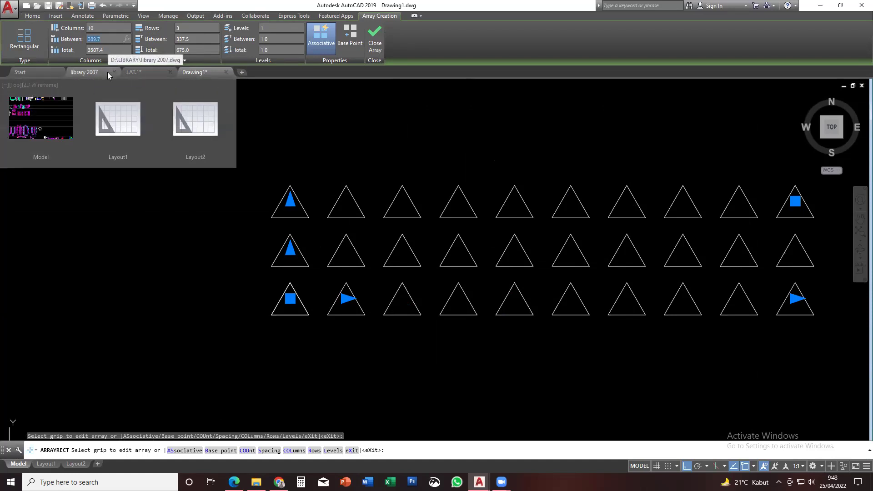
text(300)
key(Return)
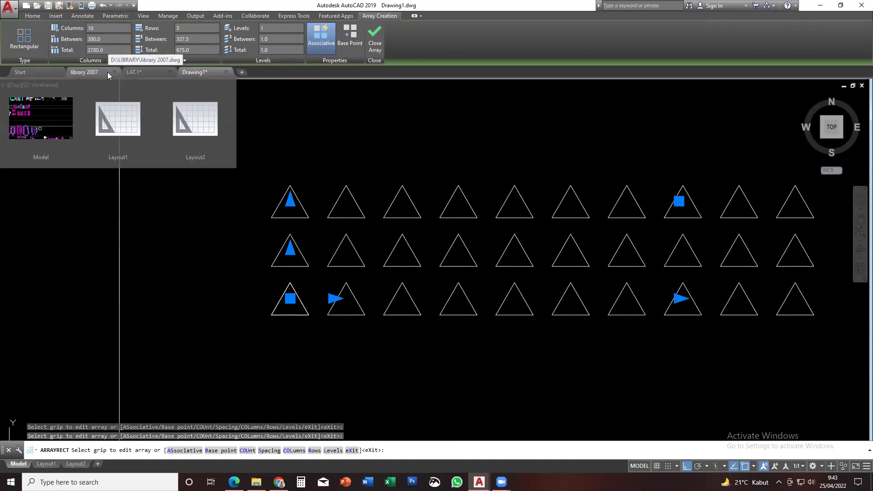
scroll(317, 311, up, 3)
scroll(342, 287, down, 2)
scroll(343, 293, down, 2)
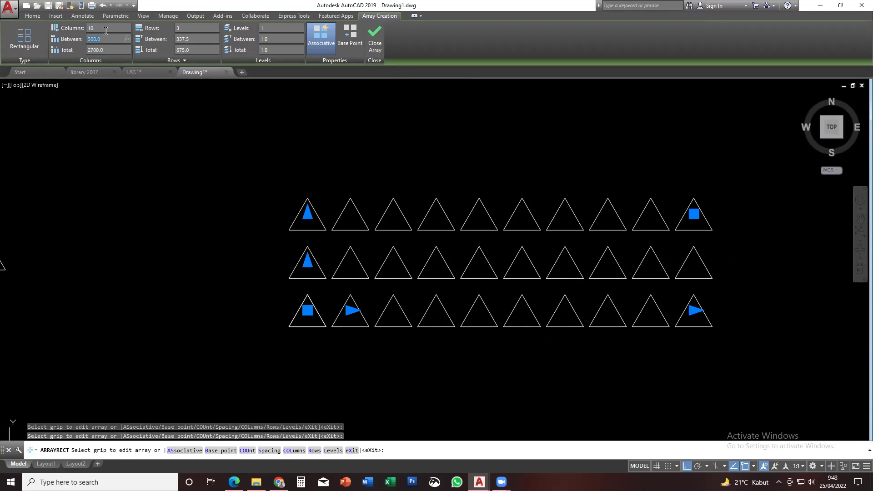
Give the array 5 rows spaced 300 apart and finish the array
key(Tab)
text(5)
key(Return)
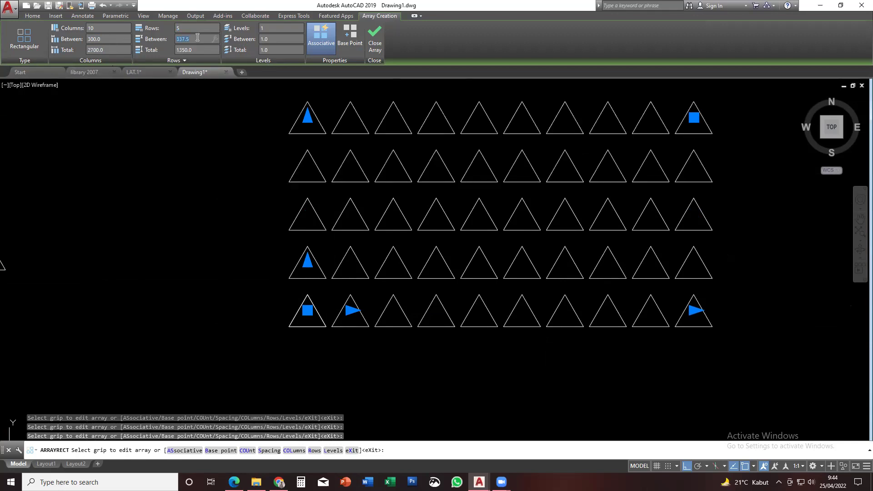
scroll(396, 235, down, 2)
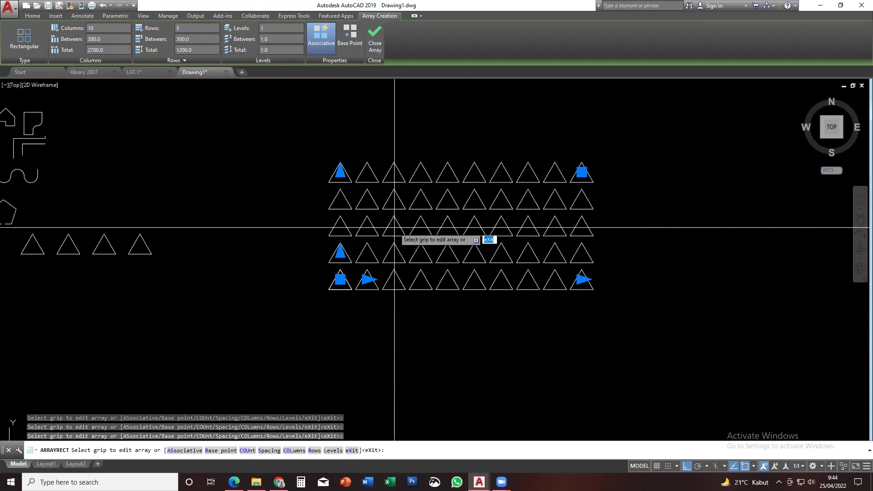
scroll(373, 246, up, 2)
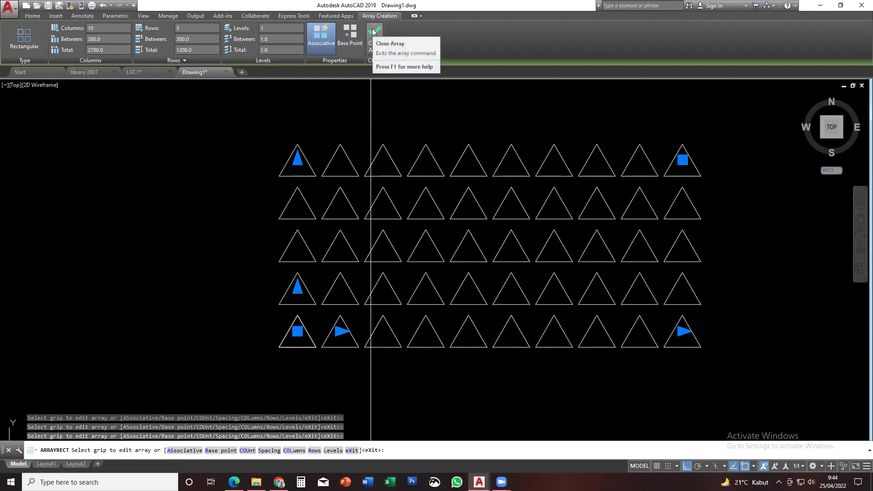
click(372, 31)
scroll(253, 279, down, 2)
scroll(366, 279, up, 2)
middle_drag(368, 283, 369, 284)
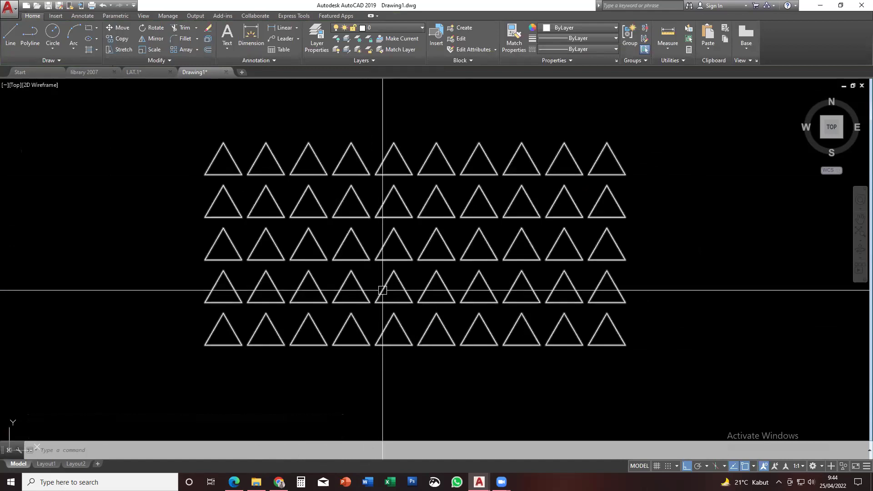
Move the whole triangle array horizontally to the left by its base grip
click(382, 290)
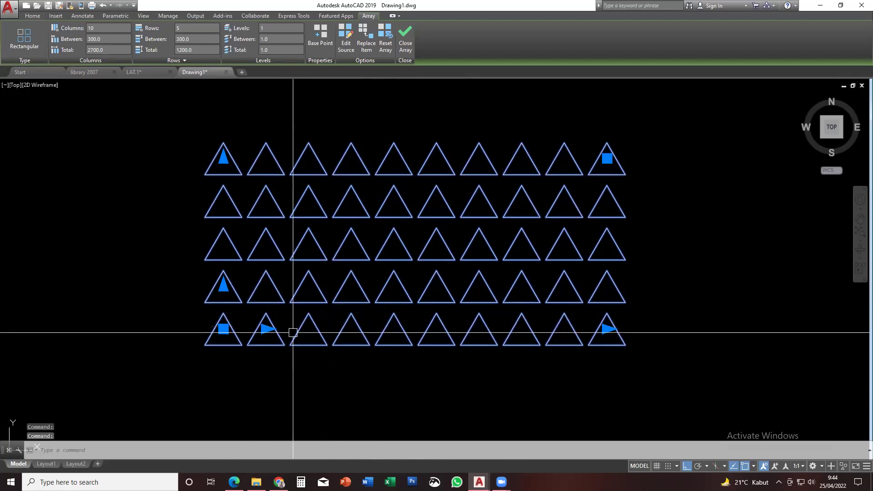
click(223, 329)
click(136, 328)
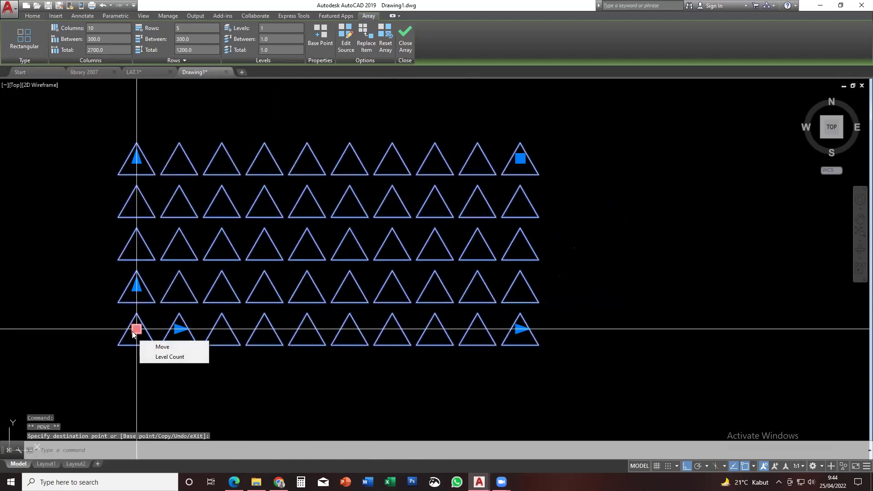
Extend the array to 19 columns and 8 rows with its column-count and row-count grips
click(519, 329)
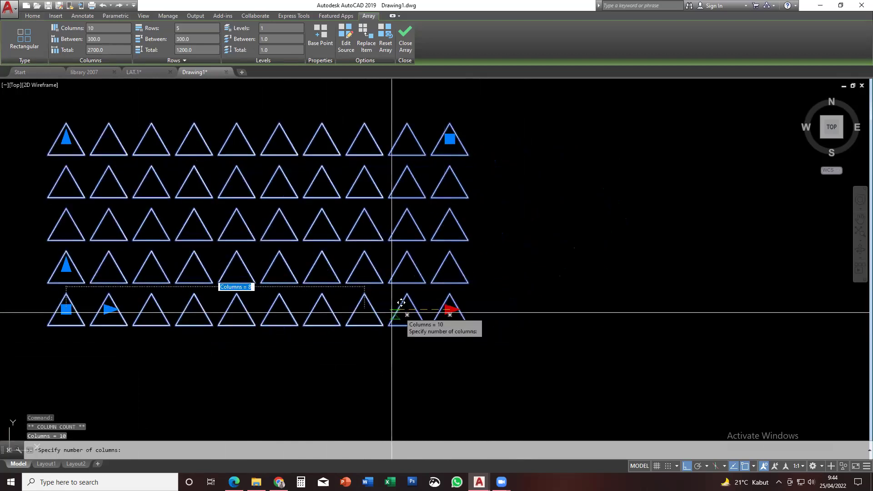
scroll(346, 318, down, 3)
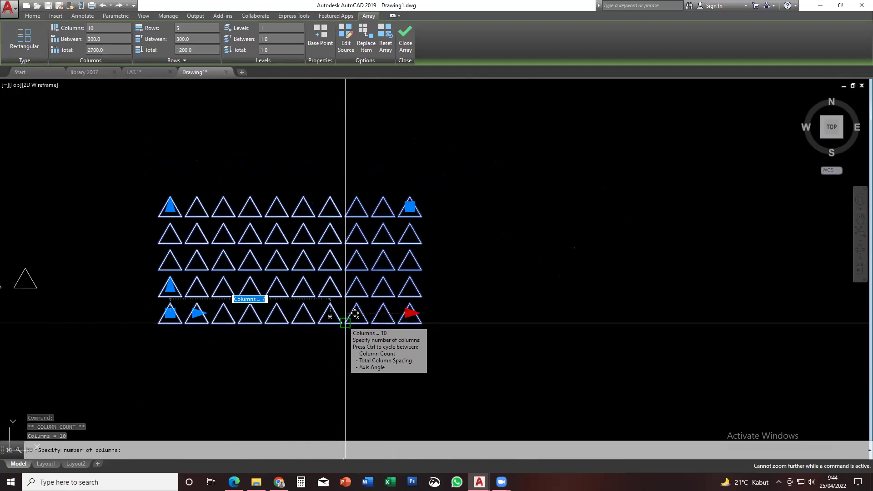
click(676, 302)
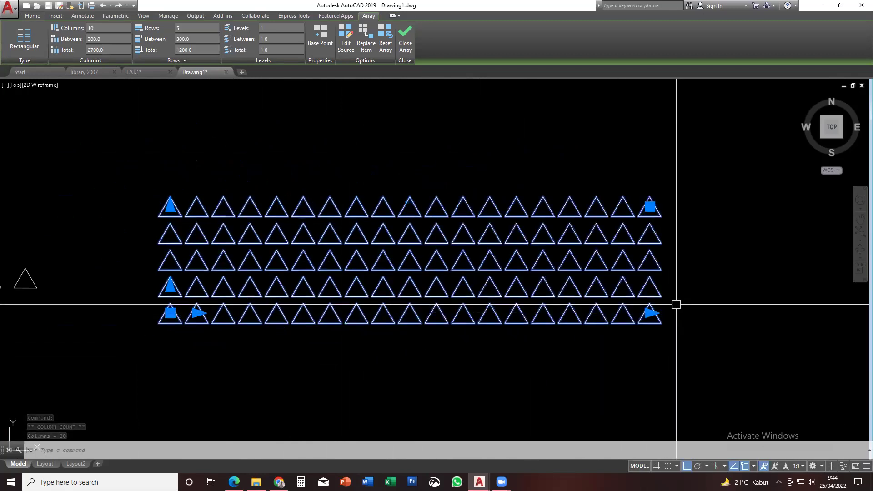
click(169, 205)
click(192, 118)
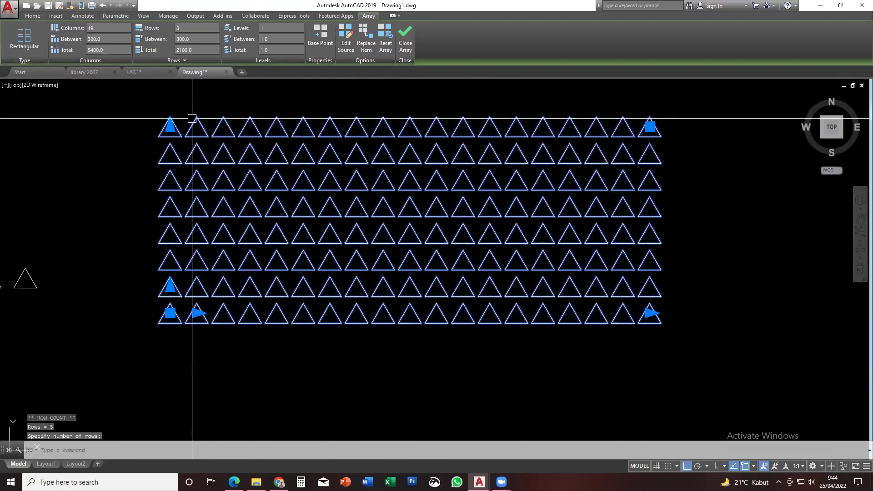
Shrink the array to 8 columns and stretch it back out to 17 columns with the column-count grip
click(648, 312)
click(384, 335)
click(357, 313)
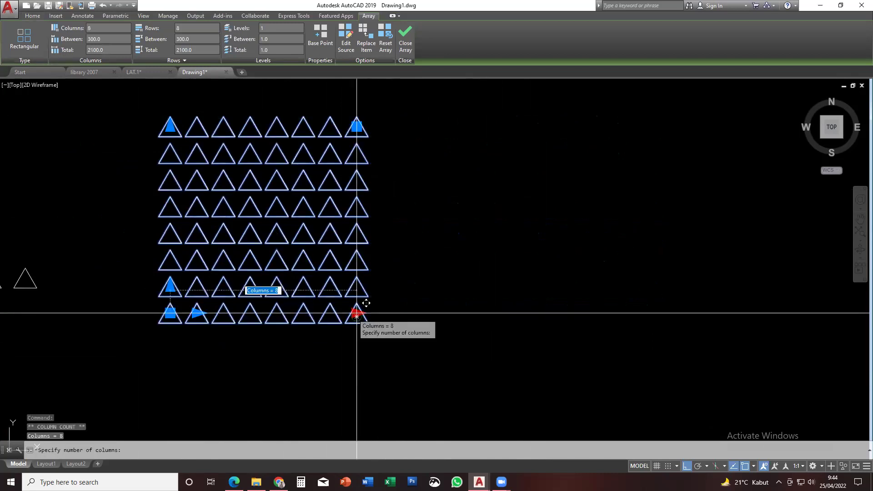
click(632, 305)
Widen the column spacing to about 971 with the grip on the array's second column
scroll(195, 318, up, 4)
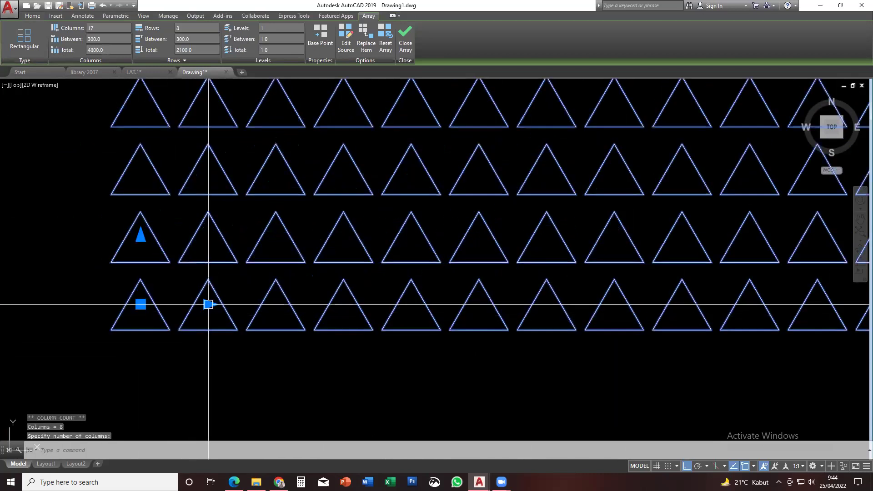
scroll(208, 304, down, 2)
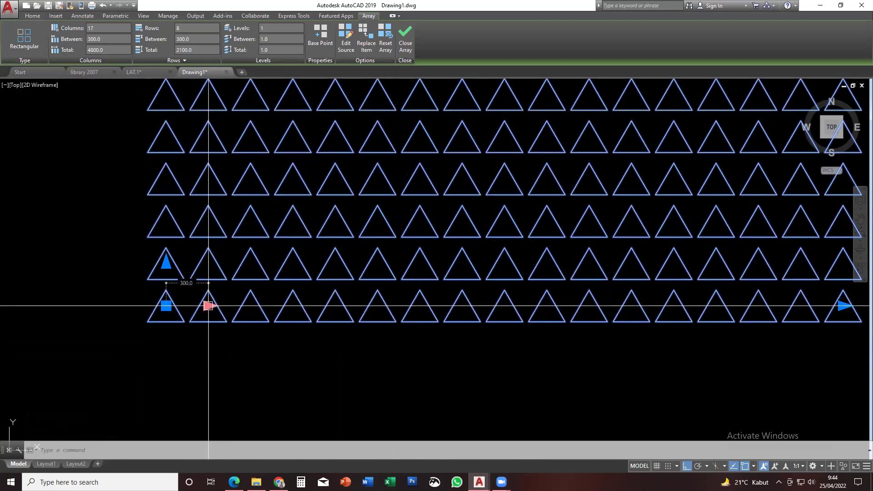
click(208, 305)
click(301, 305)
scroll(288, 335, down, 4)
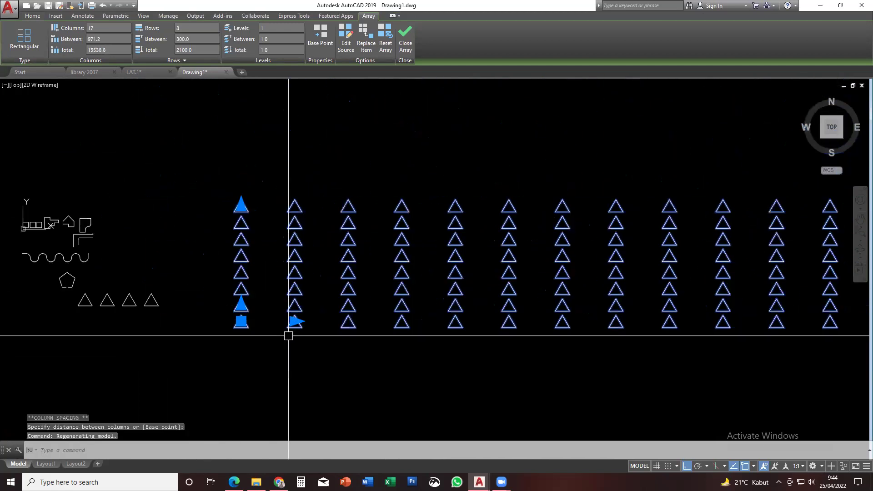
Narrow the array's column spacing to about 328 with the column-spacing grip
click(295, 321)
scroll(293, 323, up, 4)
scroll(245, 329, up, 3)
click(223, 330)
scroll(268, 356, down, 4)
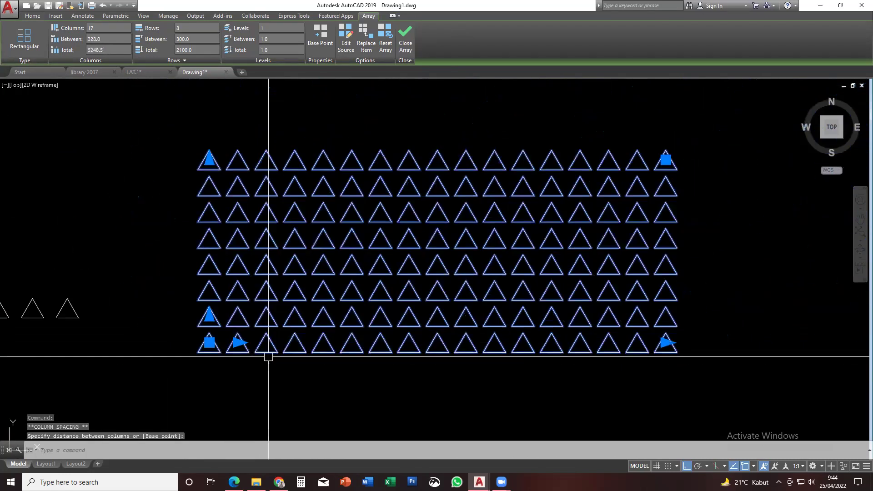
Reduce the array to 3 rows with the row-count grip
scroll(261, 341, down, 2)
click(228, 226)
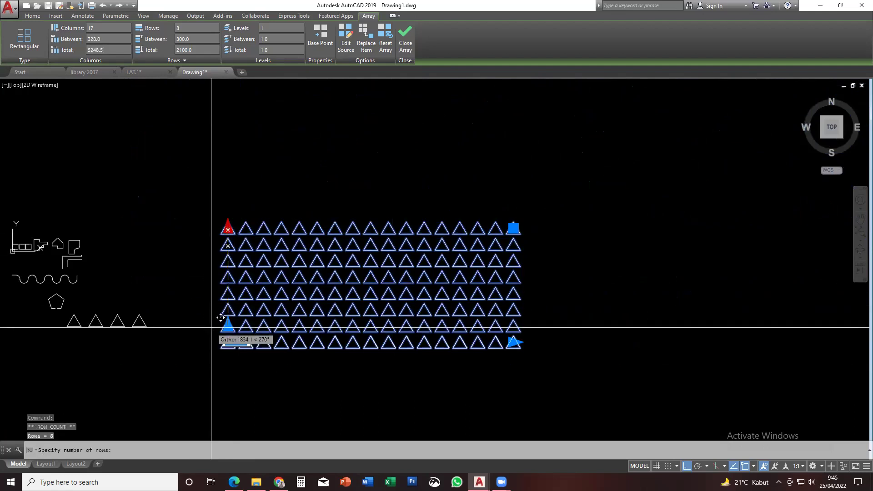
click(202, 304)
middle_drag(333, 320, 345, 313)
key(Escape)
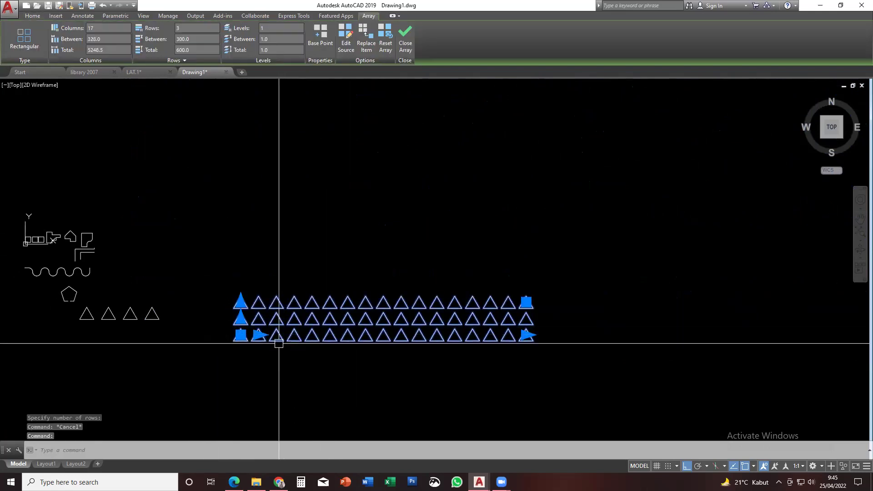
Explode the triangle array into separate triangles
scroll(277, 339, up, 3)
scroll(282, 351, down, 2)
scroll(272, 354, up, 2)
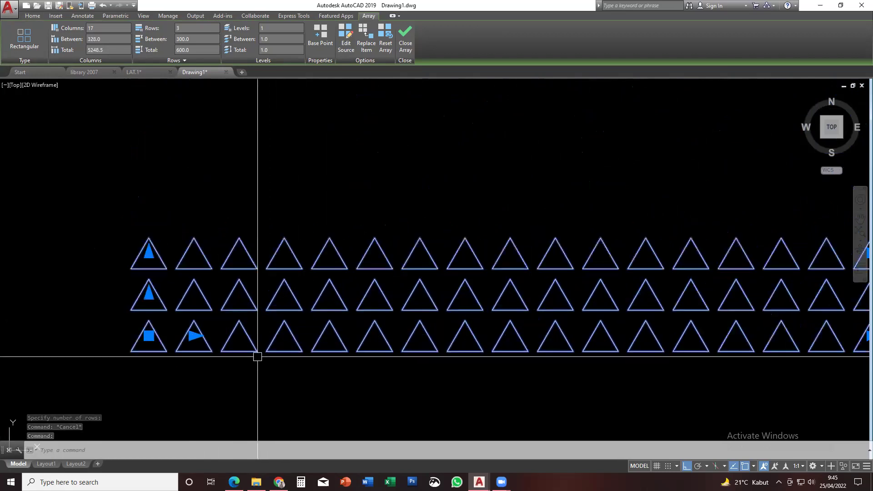
scroll(258, 355, down, 2)
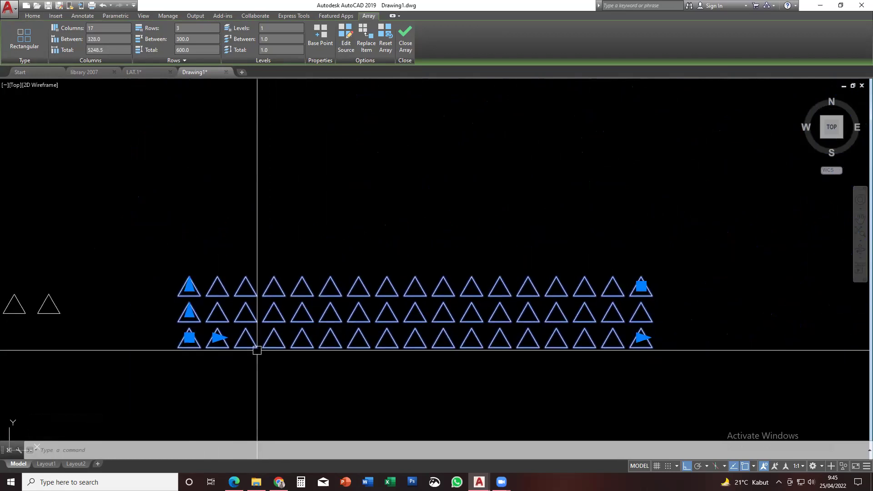
key(Escape)
click(250, 336)
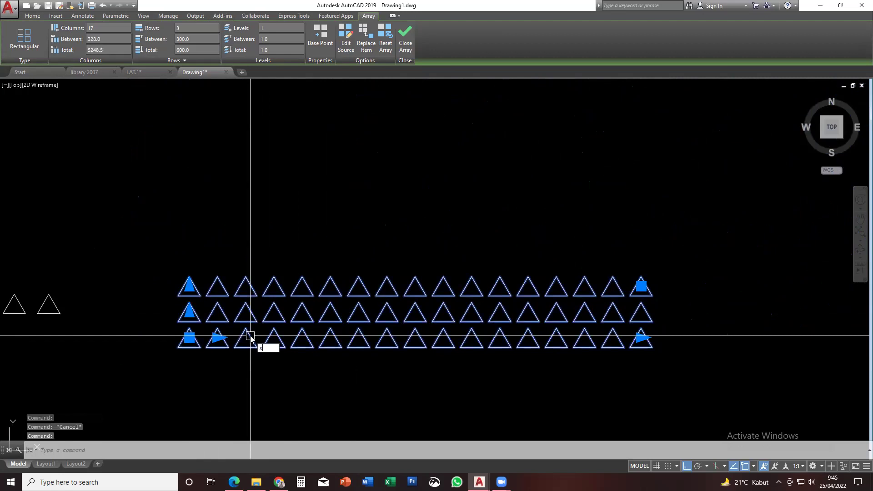
key(Return)
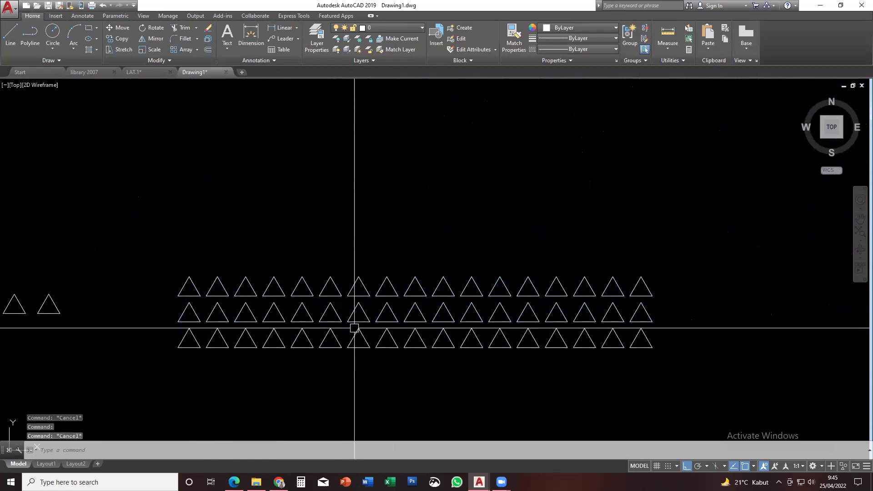
Erase six separate triangles: the 3rd, 6th, 10th and 14th of the middle row and the 7th and 13th of the bottom row
key(Delete)
click(332, 310)
key(Delete)
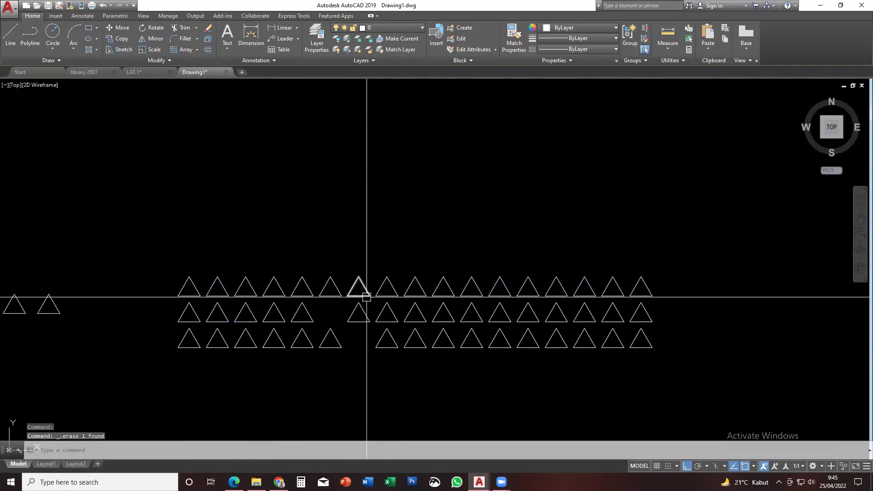
click(443, 312)
key(Delete)
click(240, 312)
key(Delete)
click(554, 312)
key(Delete)
click(517, 348)
key(Delete)
click(506, 371)
click(490, 382)
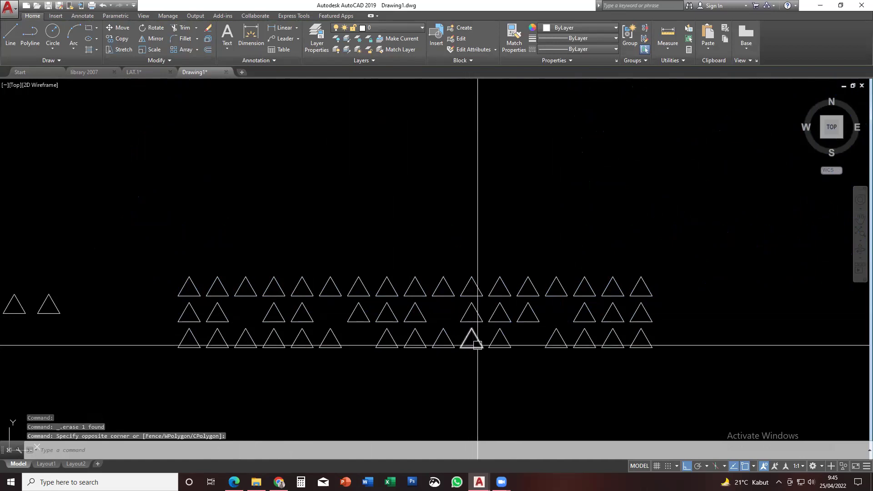
scroll(547, 326, down, 2)
click(618, 381)
click(266, 249)
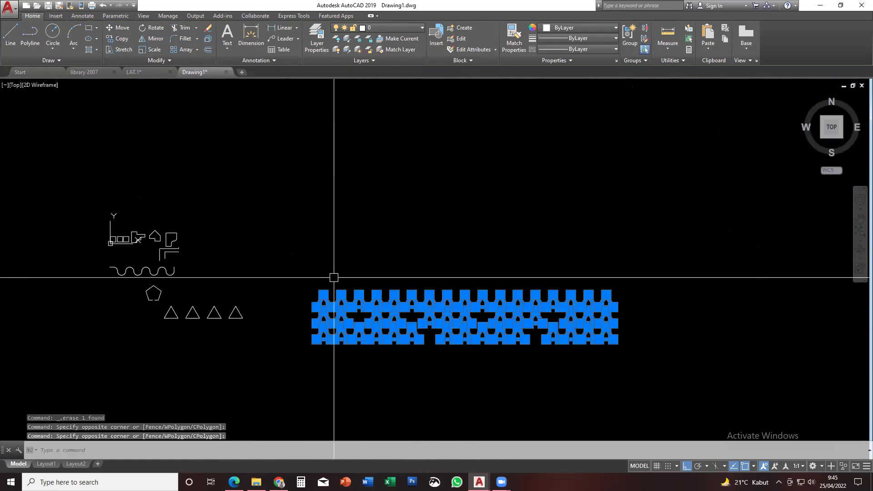
scroll(234, 309, up, 2)
key(Escape)
Move the rightmost of the four spare triangles to open space above the left end of the triangle rows, with Ortho off
click(234, 309)
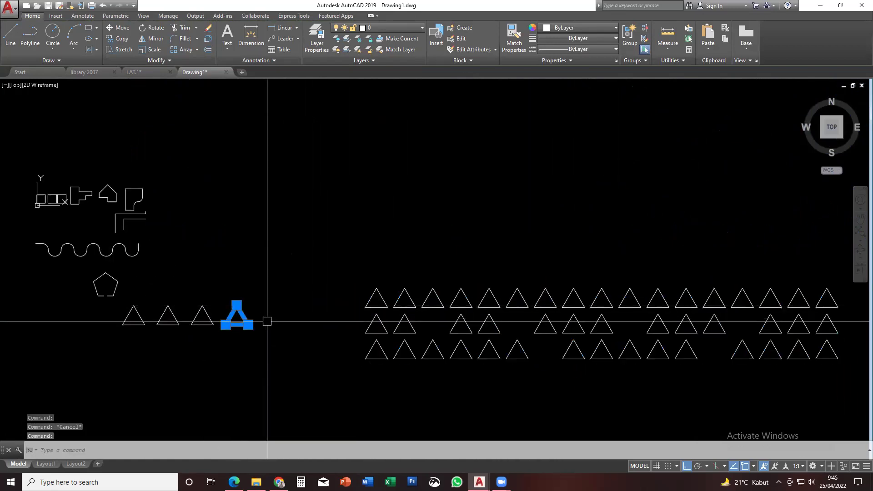
text(m)
key(Return)
click(271, 325)
middle_drag(352, 260, 325, 324)
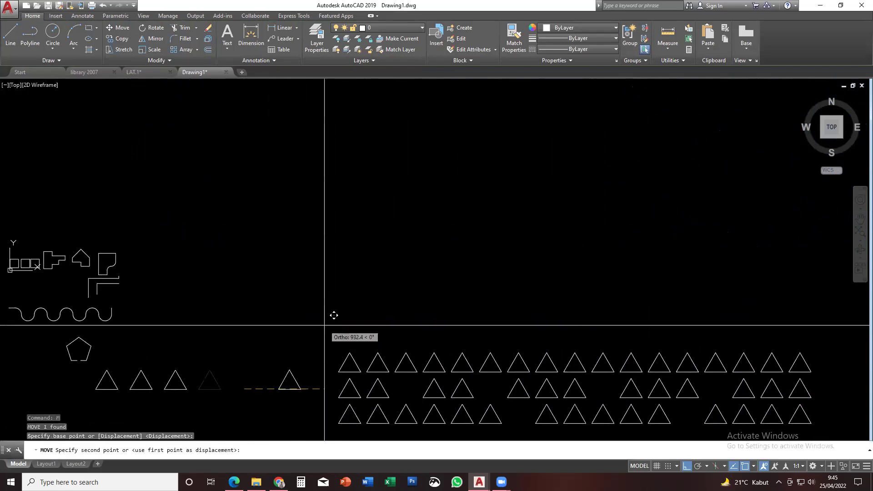
key(F8)
key(Escape)
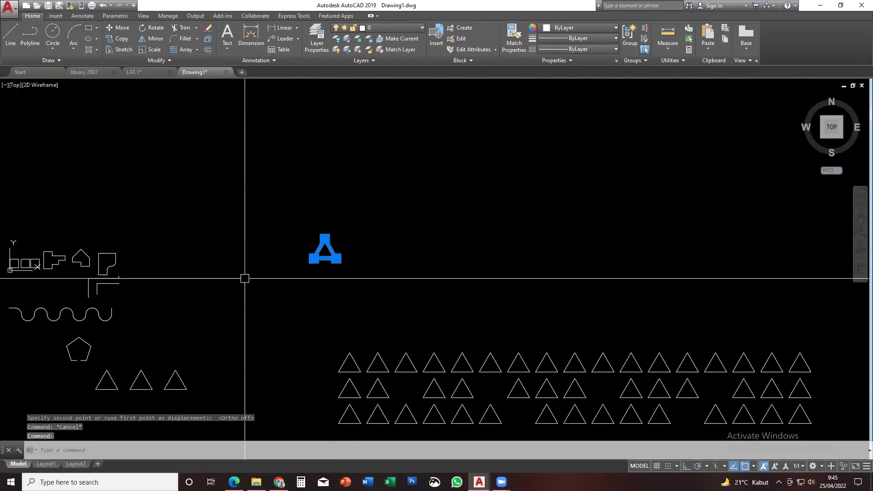
click(197, 50)
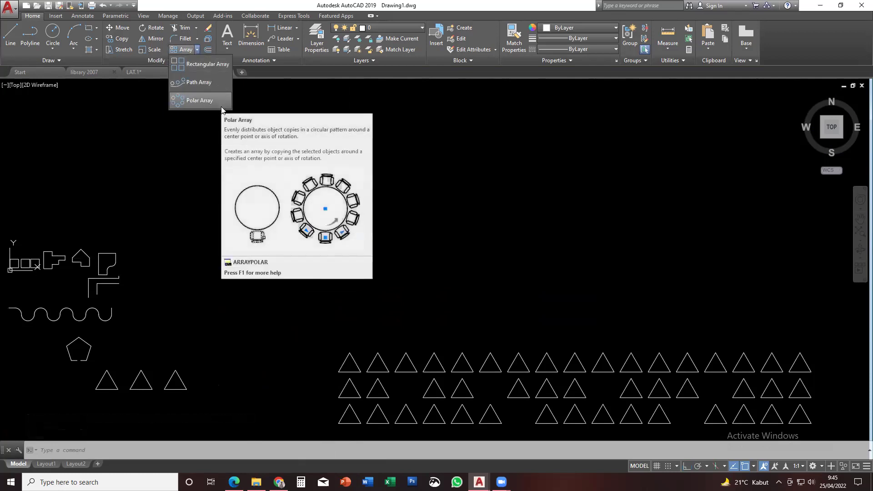
key(Escape)
key(Escape)
Draw a wavy spline above the triangle rows, starting just right of the lone triangle and ending on a second rise
scroll(325, 259, up, 2)
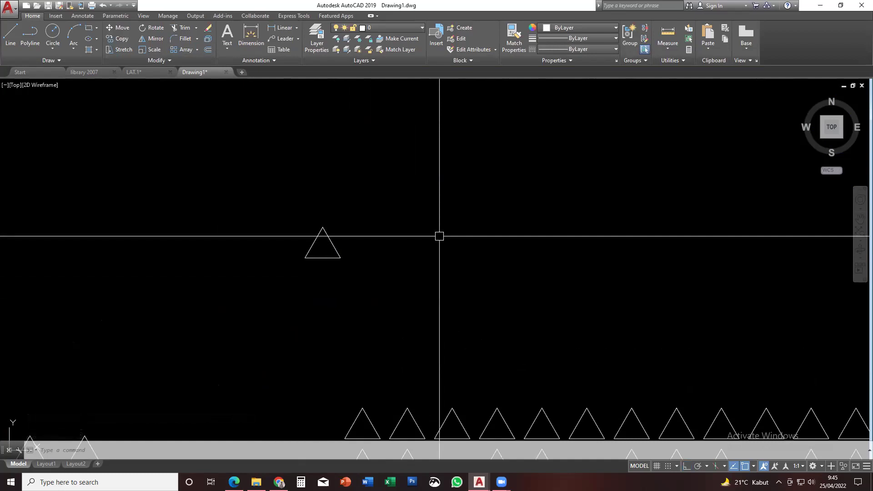
text(spl)
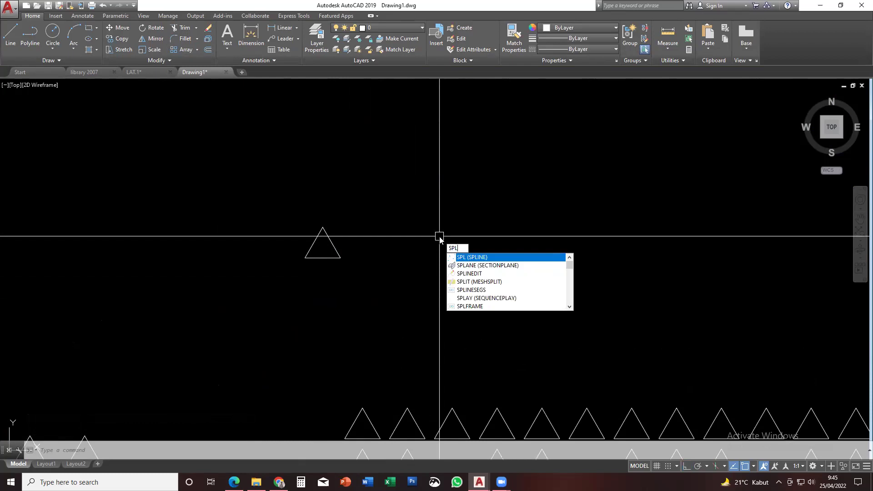
key(Return)
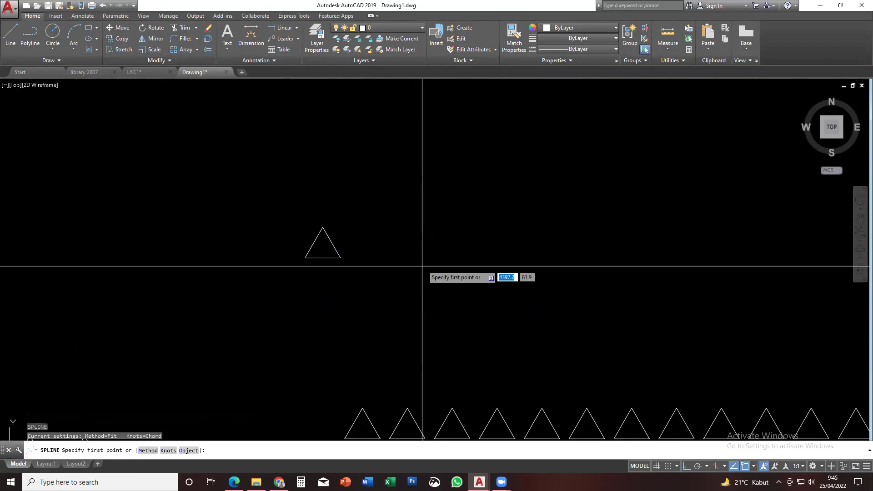
click(393, 283)
click(646, 249)
scroll(678, 210, down, 2)
middle_drag(678, 209, 570, 239)
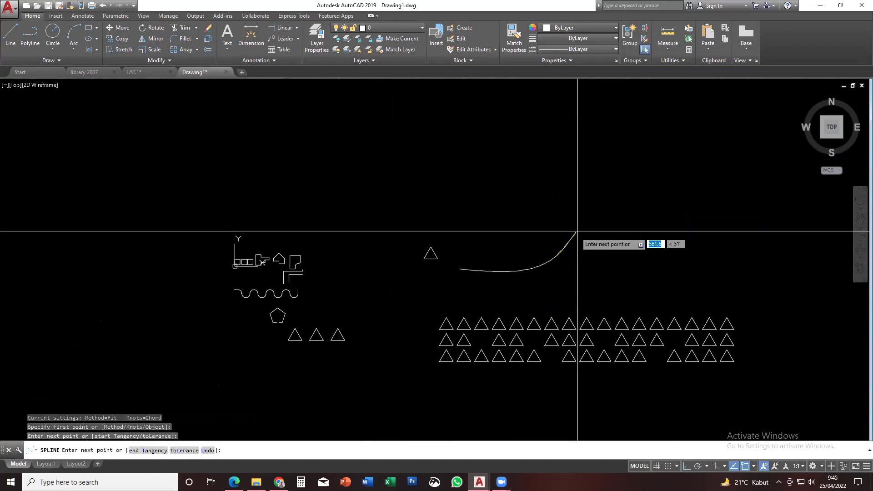
click(702, 186)
middle_drag(702, 186, 597, 191)
click(712, 246)
click(769, 185)
key(Return)
scroll(588, 234, down, 2)
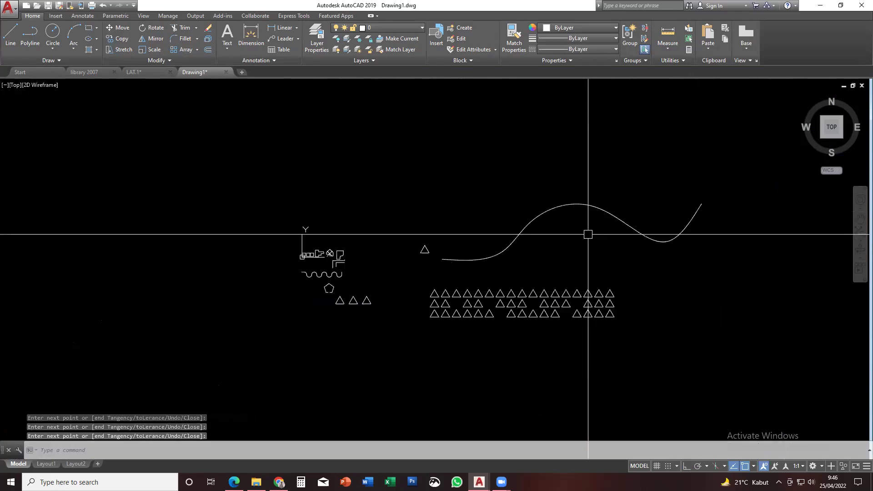
Create a path array of the lone triangle along the spline
scroll(569, 235, up, 2)
scroll(385, 279, up, 2)
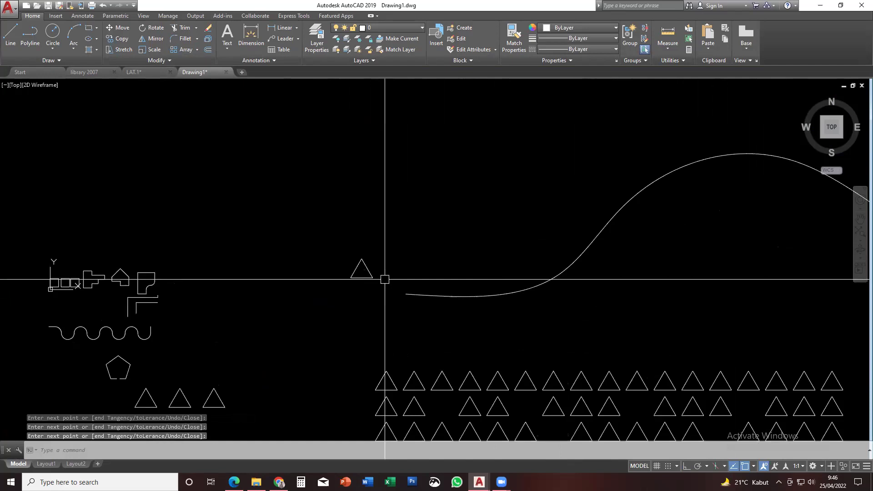
scroll(437, 292, down, 2)
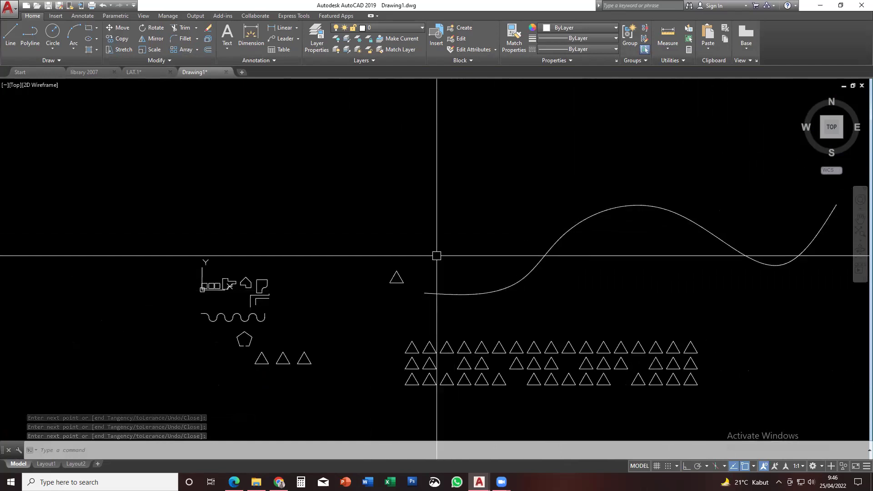
scroll(464, 290, up, 4)
click(494, 290)
mouse_move(532, 280)
middle_down()
mouse_move(409, 197)
mouse_move(355, 220)
middle_up()
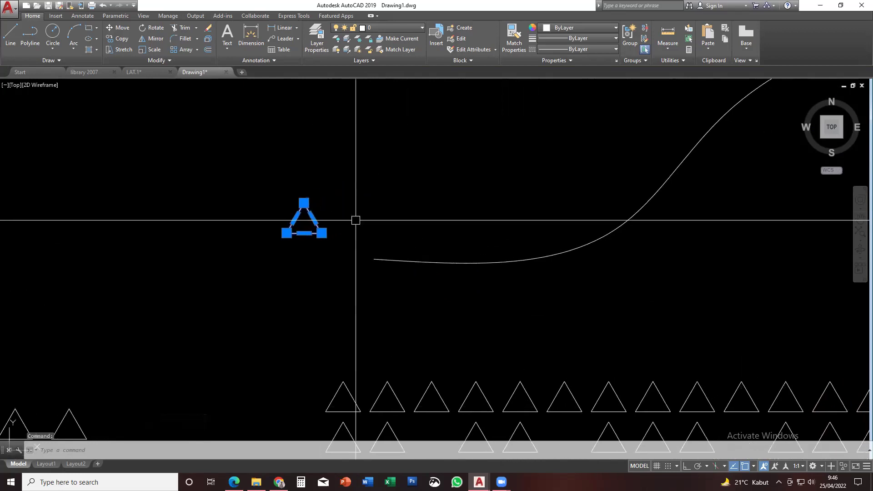
click(196, 49)
click(208, 84)
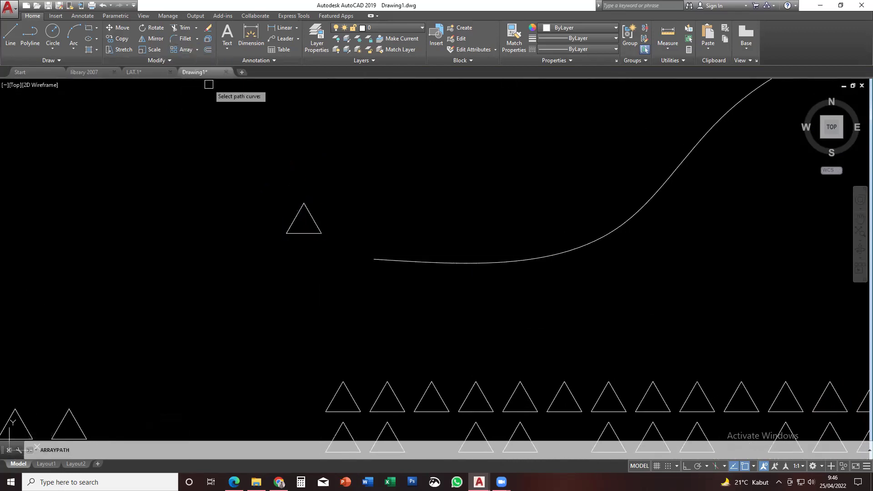
click(374, 260)
Cancel and undo the triangle's path array after viewing its offset from the spline
scroll(374, 268, down, 3)
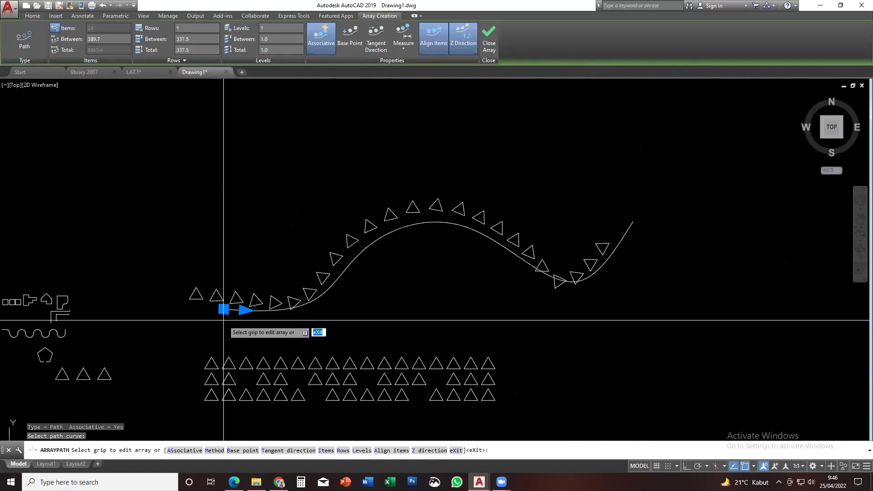
scroll(223, 320, down, 2)
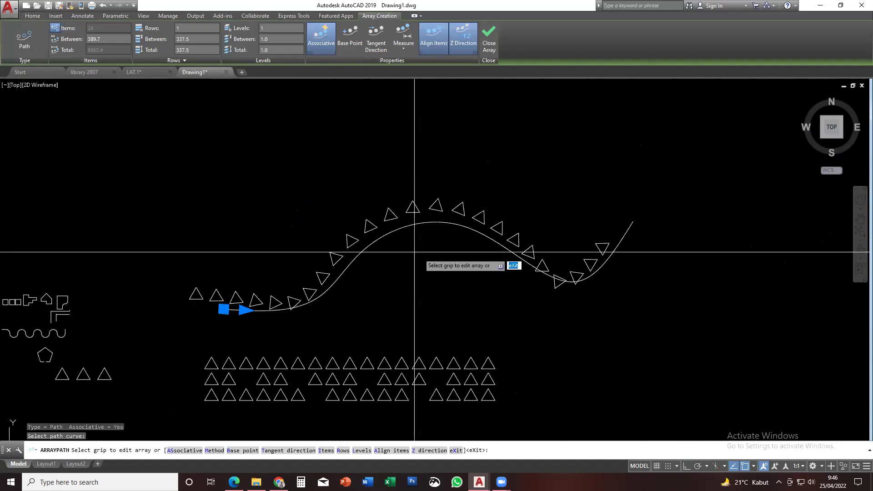
scroll(230, 301, up, 3)
scroll(232, 303, down, 2)
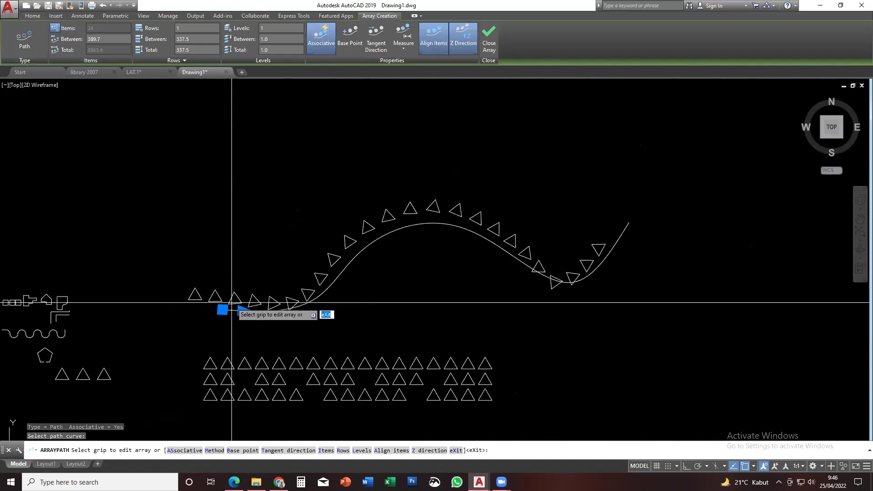
key(Escape)
scroll(215, 306, up, 2)
key(ctrl+z)
key(ctrl+z)
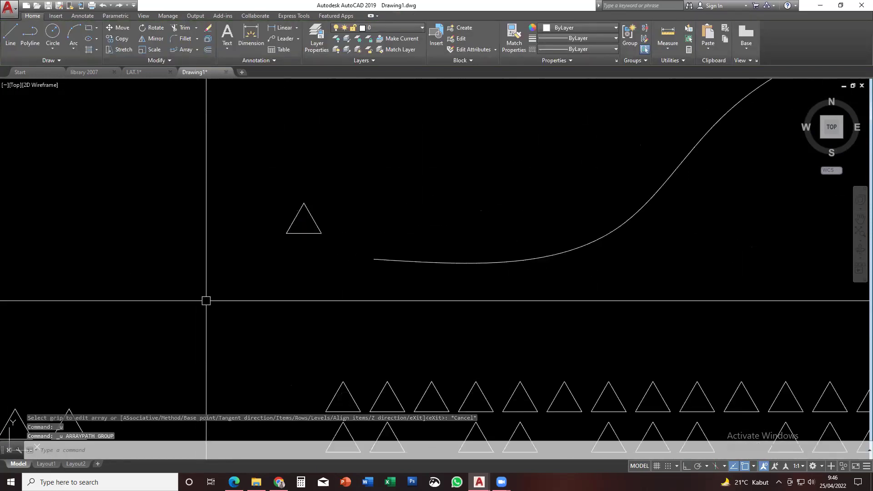
Move the lone triangle by its centre onto the left endpoint of the spline
click(302, 230)
click(305, 237)
text(m)
key(Return)
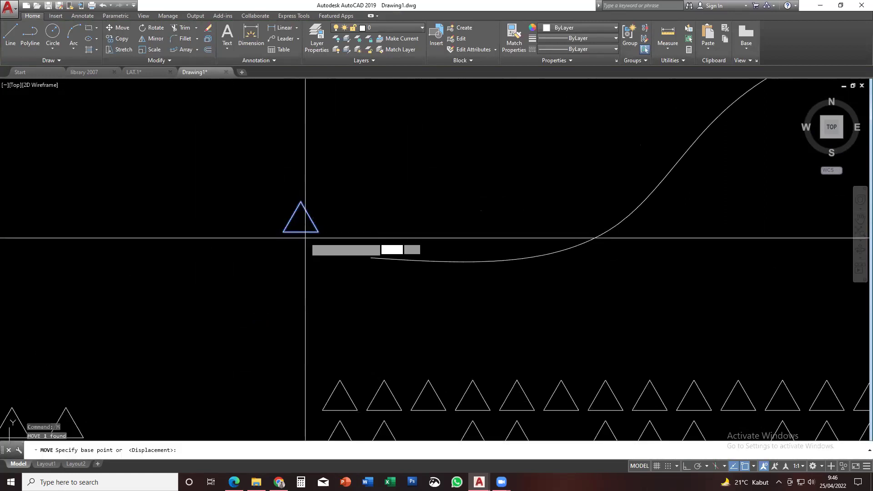
click(300, 222)
click(371, 258)
key(Escape)
key(Escape)
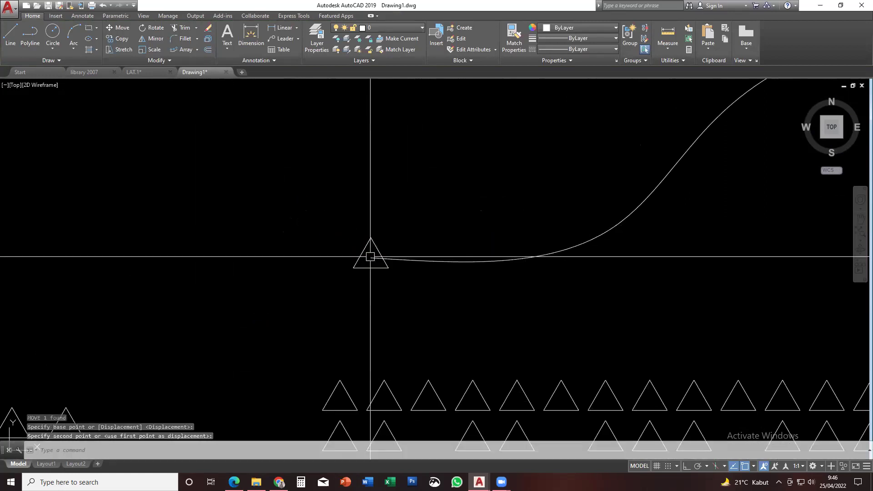
Create an associative path array of the centred triangle along the spline, starting from its left end
mouse_move(389, 273)
middle_down()
mouse_move(282, 279)
mouse_move(277, 323)
middle_up()
scroll(292, 277, up, 2)
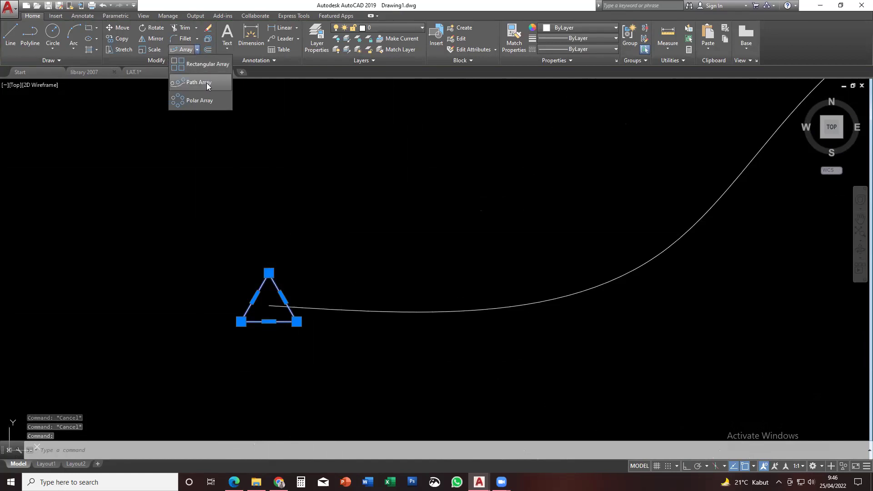
click(207, 87)
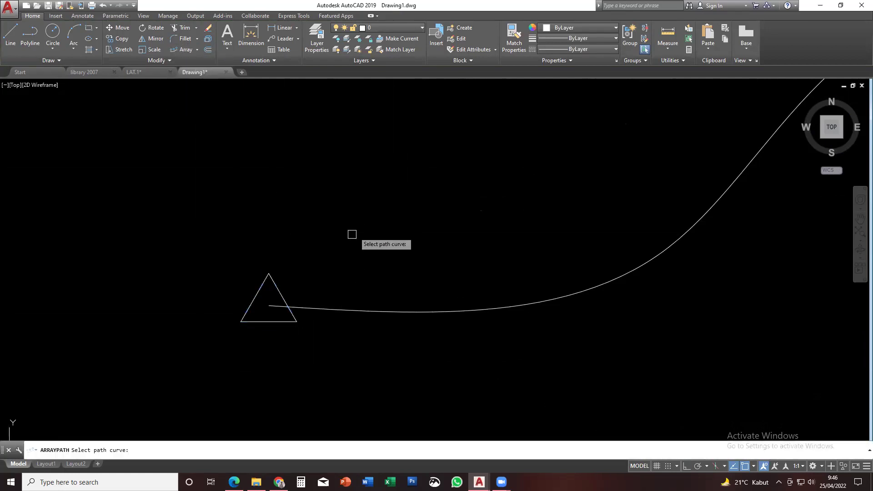
scroll(342, 309, down, 4)
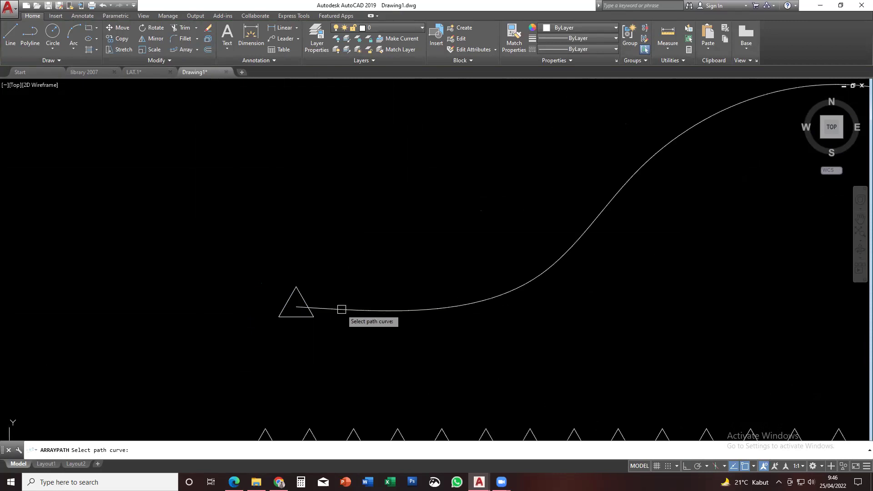
click(341, 309)
middle_drag(341, 310, 250, 336)
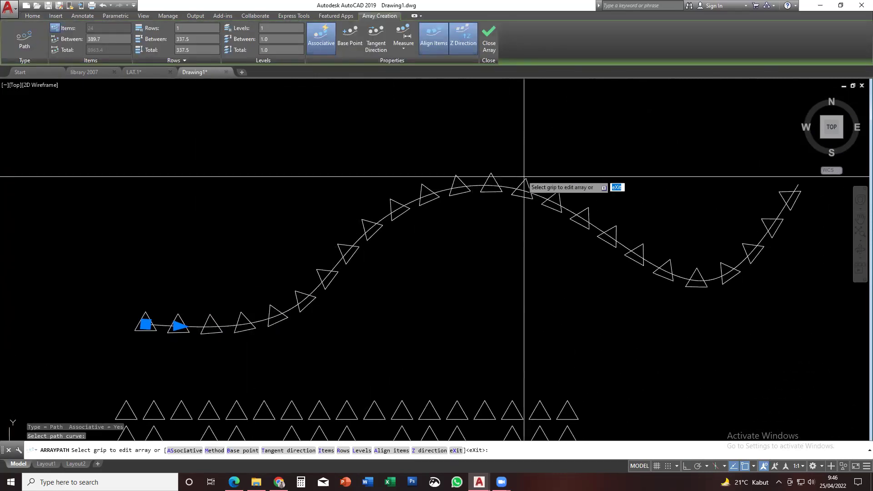
middle_drag(169, 304, 239, 316)
scroll(236, 305, up, 5)
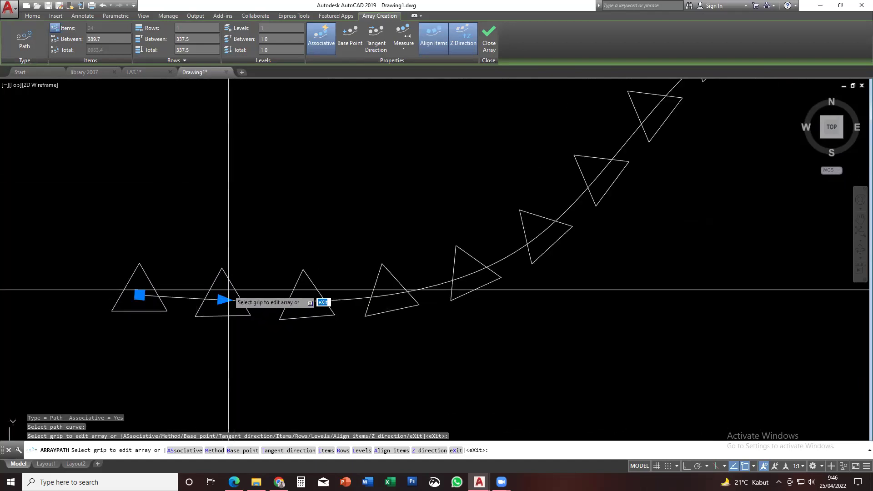
key(Return)
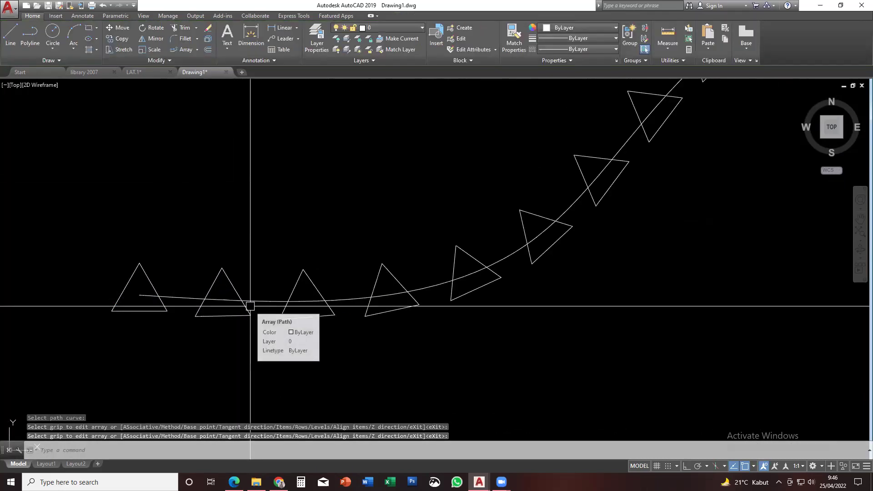
Narrow the path array's item spacing to about 290 with the item-spacing grip
click(250, 306)
click(222, 299)
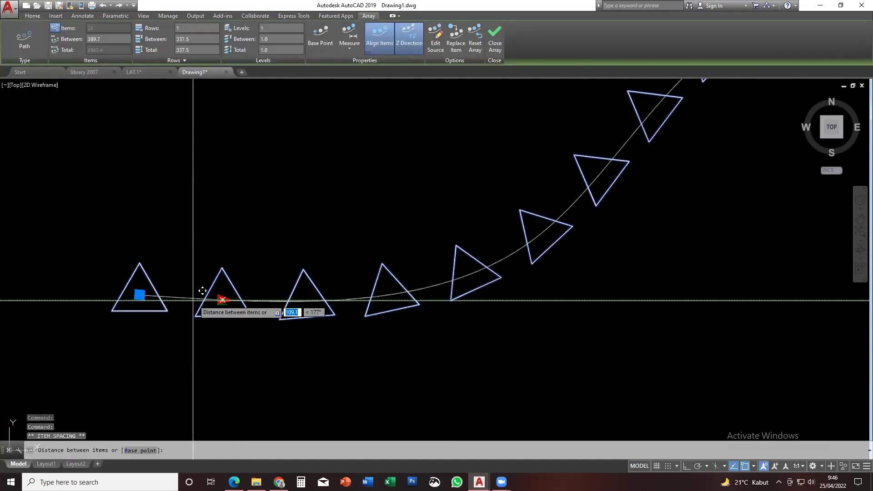
click(207, 297)
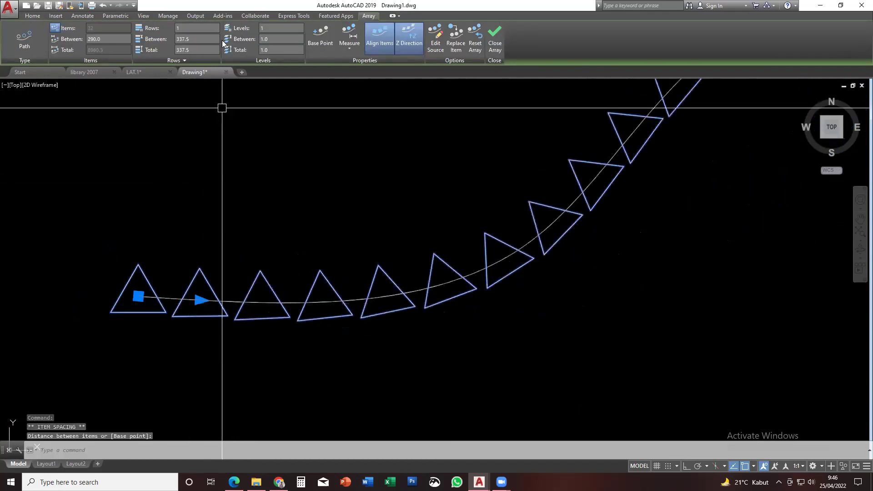
key(Escape)
key(Escape)
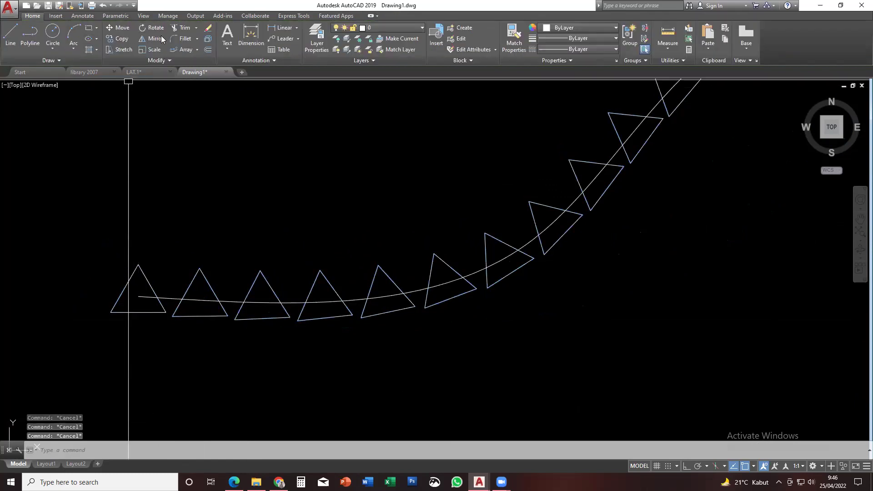
click(197, 52)
click(201, 84)
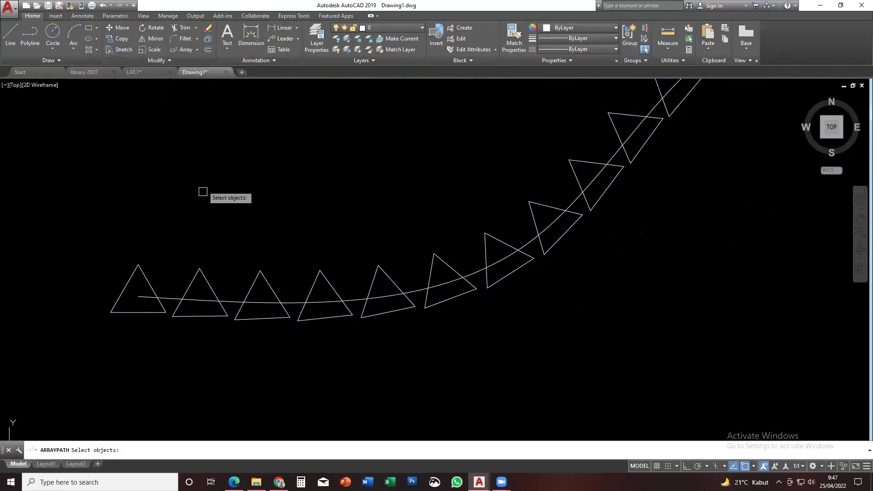
click(174, 297)
scroll(295, 254, down, 6)
key(Escape)
key(Escape)
Move the spline together with its triangle path array to the empty area right of the triangle rows
scroll(508, 242, down, 4)
scroll(507, 242, down, 3)
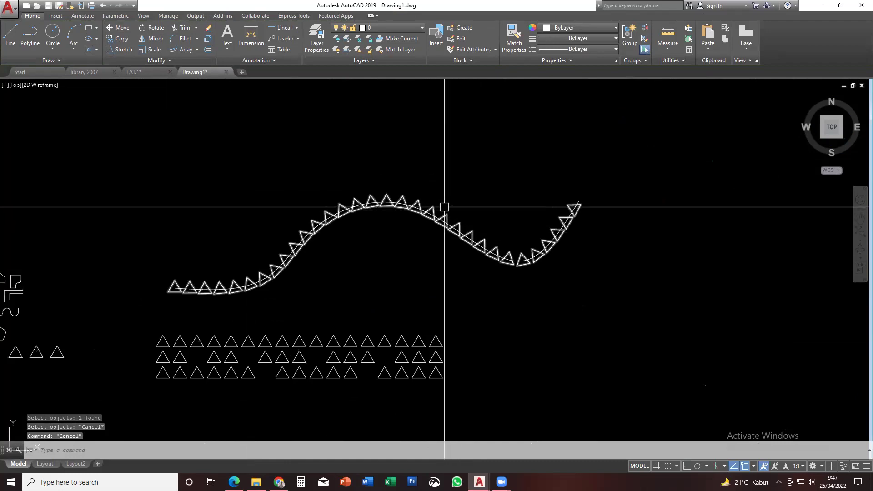
scroll(362, 215, up, 6)
click(362, 174)
scroll(354, 224, down, 5)
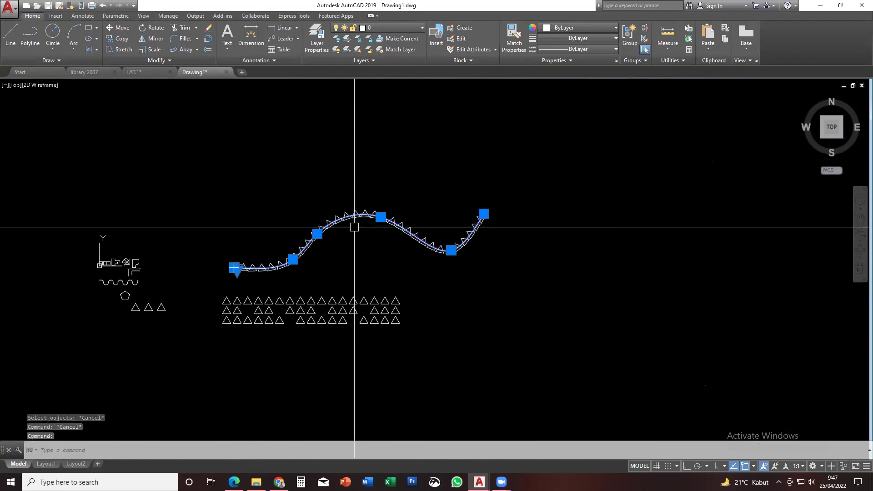
key(ctrl+z)
click(299, 194)
text(m)
key(space)
click(332, 242)
scroll(532, 229, down, 4)
middle_drag(532, 229, 414, 207)
click(550, 246)
key(Escape)
Examine how the triangles of the path array align and space themselves along the moved spline
scroll(559, 241, up, 4)
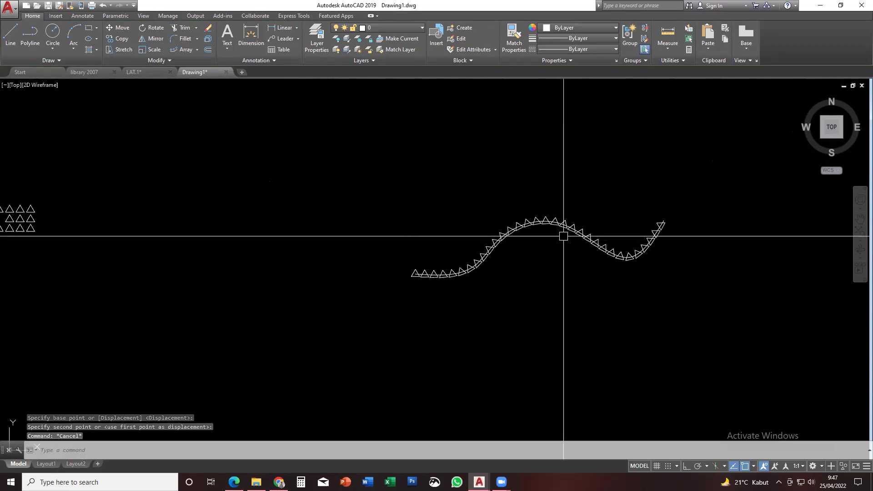
scroll(487, 208, up, 2)
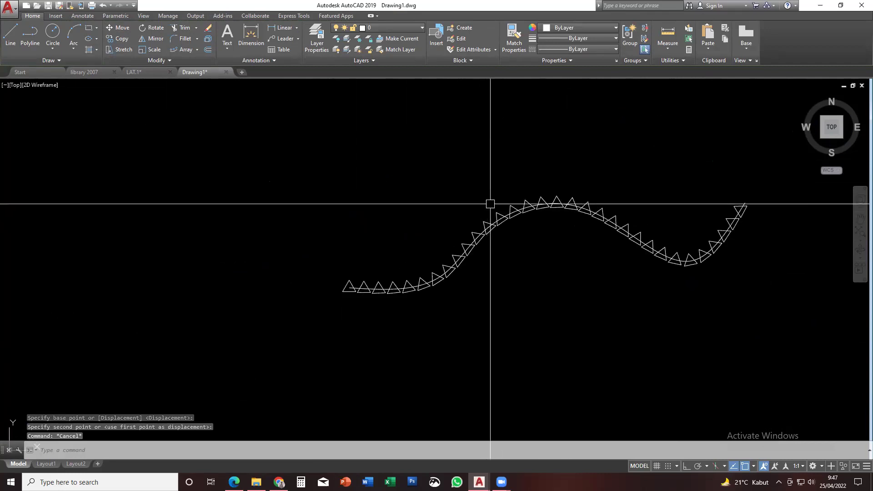
scroll(446, 272, up, 2)
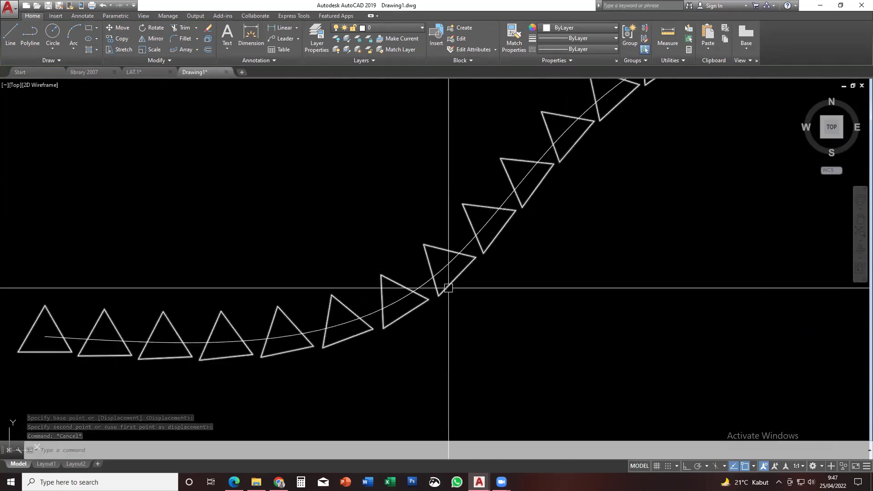
click(445, 287)
key(Escape)
click(230, 326)
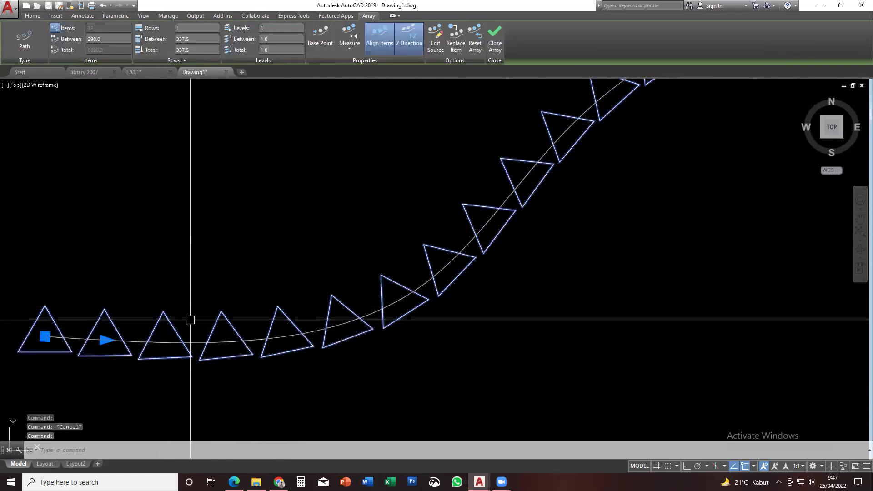
key(Escape)
key(Escape)
Move the rightmost of the three loose triangles to the empty area above and left of the triangle rows
scroll(190, 320, down, 5)
mouse_move(175, 306)
middle_down()
mouse_move(193, 286)
mouse_move(395, 308)
middle_up()
scroll(395, 307, up, 2)
click(266, 274)
middle_drag(273, 272, 268, 280)
key(m)
key(Return)
click(281, 276)
click(375, 194)
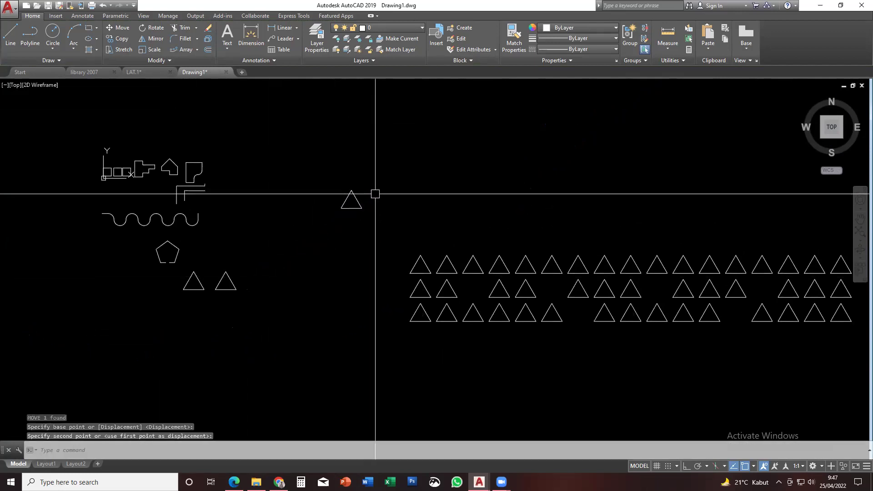
Create an associative polar array of the moved triangle with 6 items over 360 degrees, centred just right of it
scroll(348, 195, up, 4)
key(Escape)
click(350, 192)
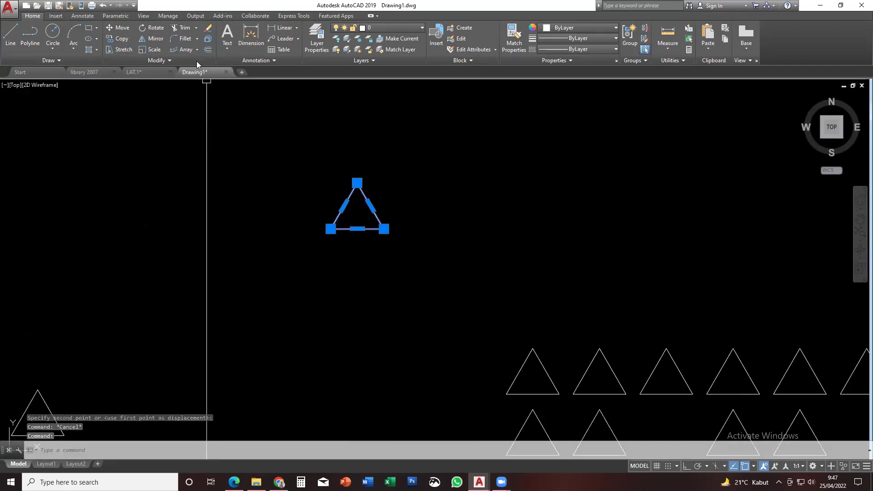
click(196, 50)
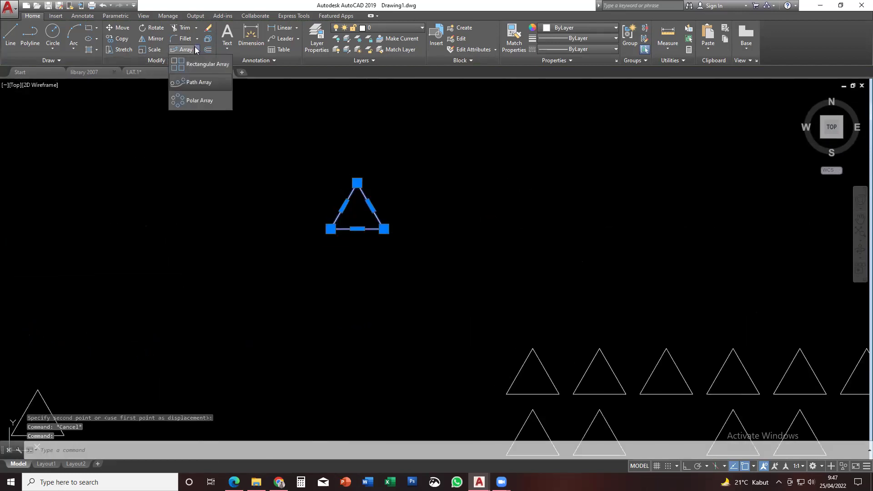
click(205, 101)
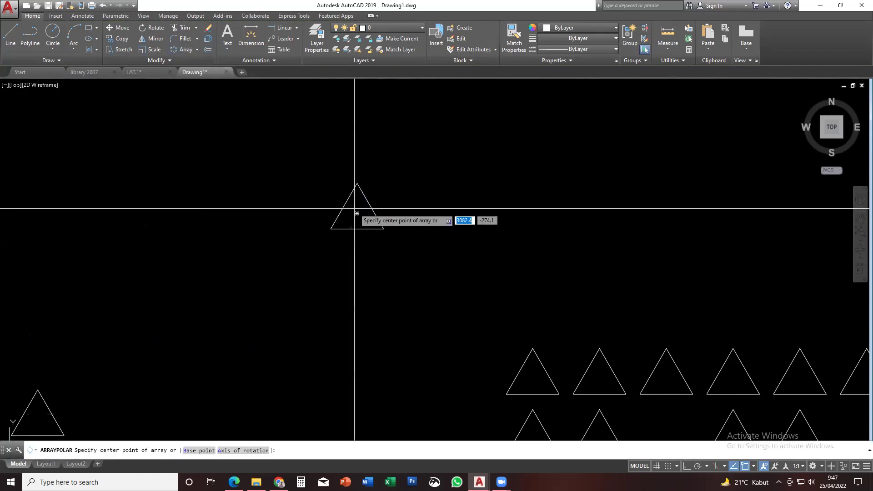
click(441, 212)
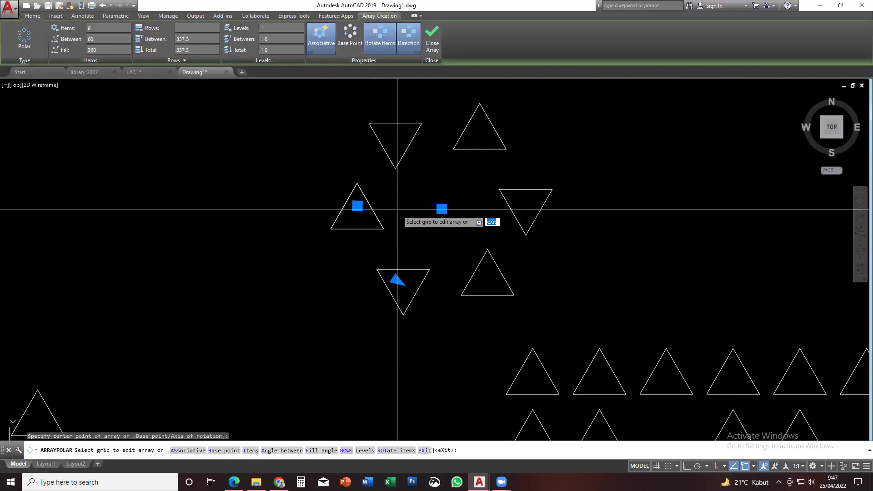
scroll(392, 234, down, 4)
scroll(394, 230, up, 2)
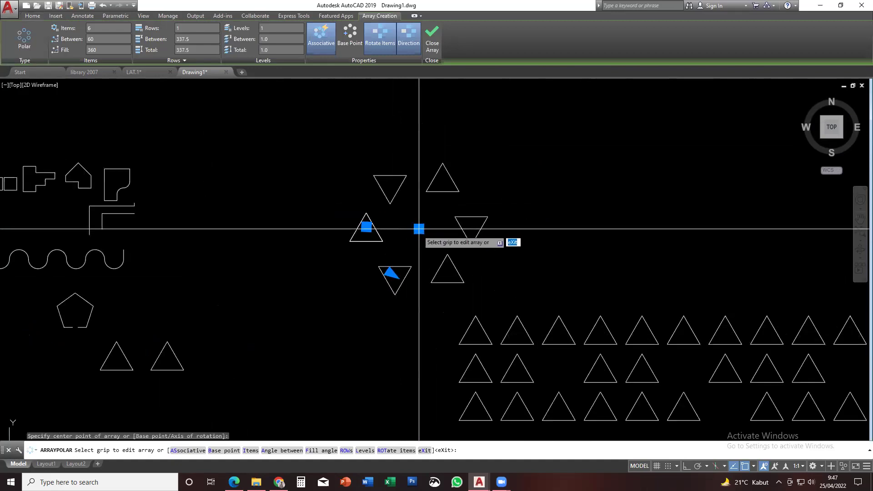
key(Return)
Reduce the angle between the triangle polar array's items to about 26 degrees with the angle grip
click(404, 261)
click(390, 268)
click(390, 272)
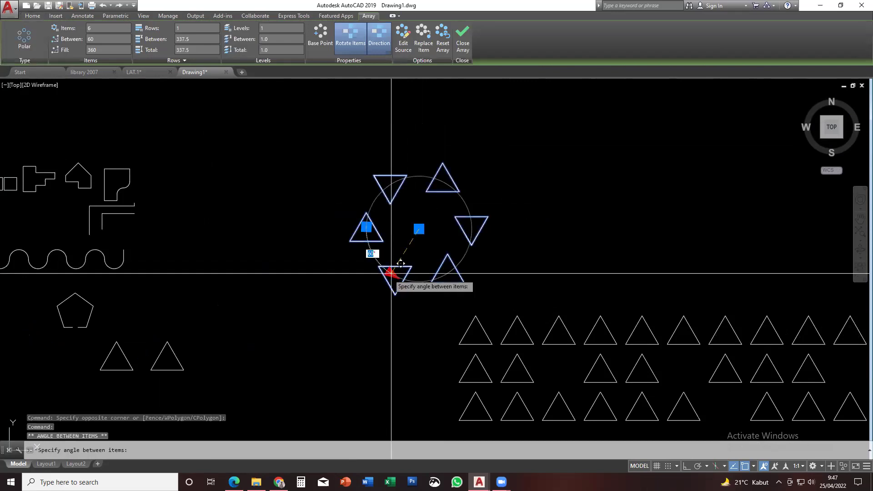
click(448, 264)
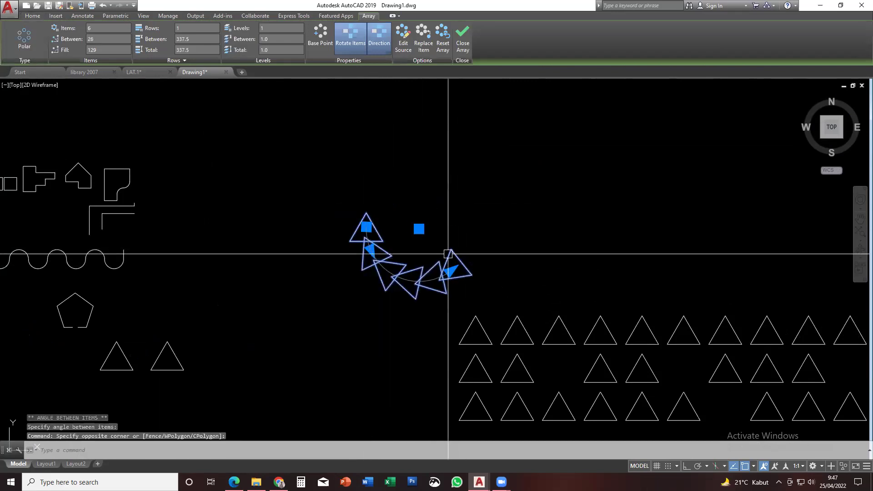
middle_drag(447, 254, 509, 236)
key(Escape)
key(Escape)
key(Escape)
middle_drag(396, 278, 502, 227)
scroll(502, 227, down, 3)
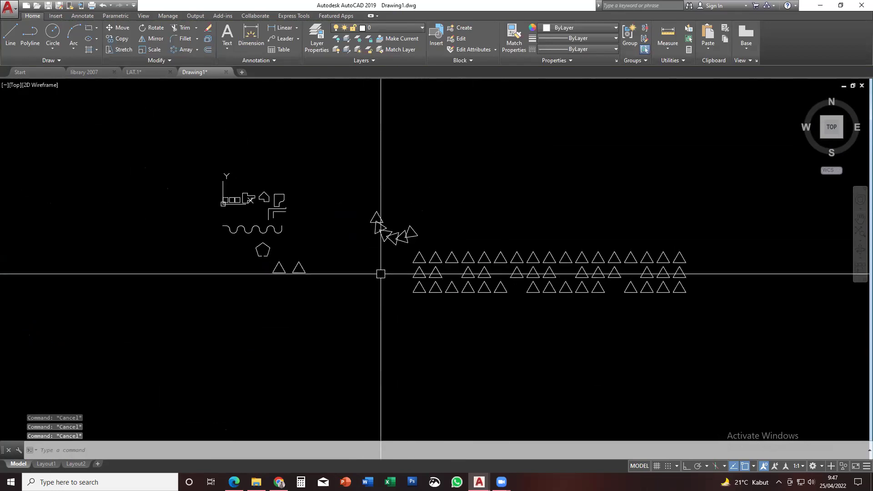
scroll(502, 262, down, 4)
middle_drag(503, 261, 355, 273)
scroll(745, 279, up, 10)
click(705, 292)
scroll(708, 296, down, 4)
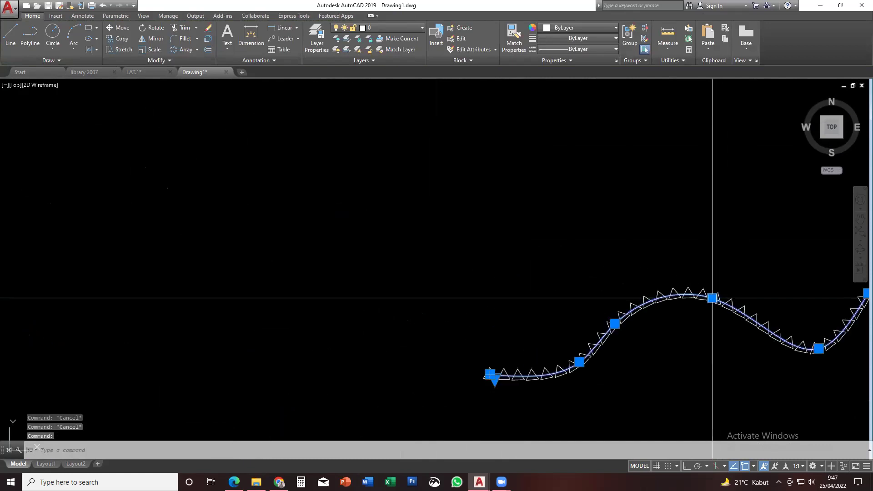
click(709, 296)
scroll(668, 188, down, 5)
scroll(668, 188, up, 8)
key(Escape)
key(Escape)
middle_drag(647, 351, 568, 203)
key(Escape)
Draw a winding six-point spline in the empty area just right of the triangle rows
scroll(494, 263, down, 4)
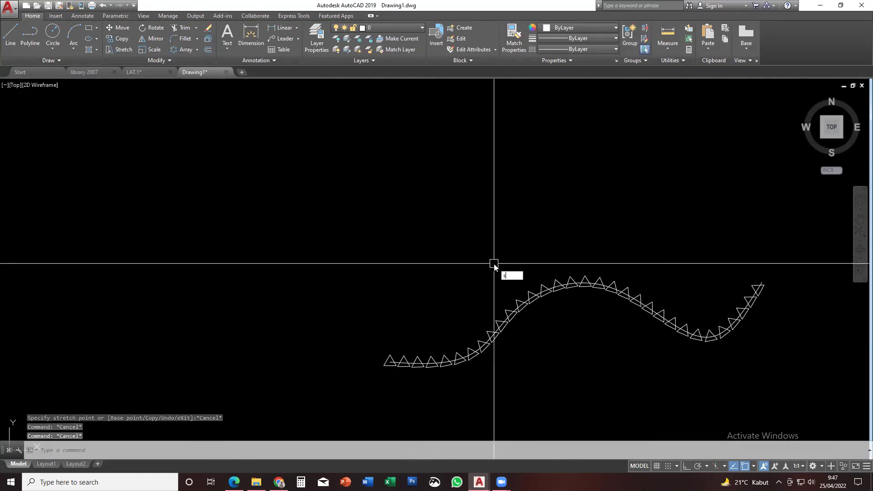
key(Return)
middle_drag(327, 282, 658, 214)
middle_drag(352, 256, 456, 272)
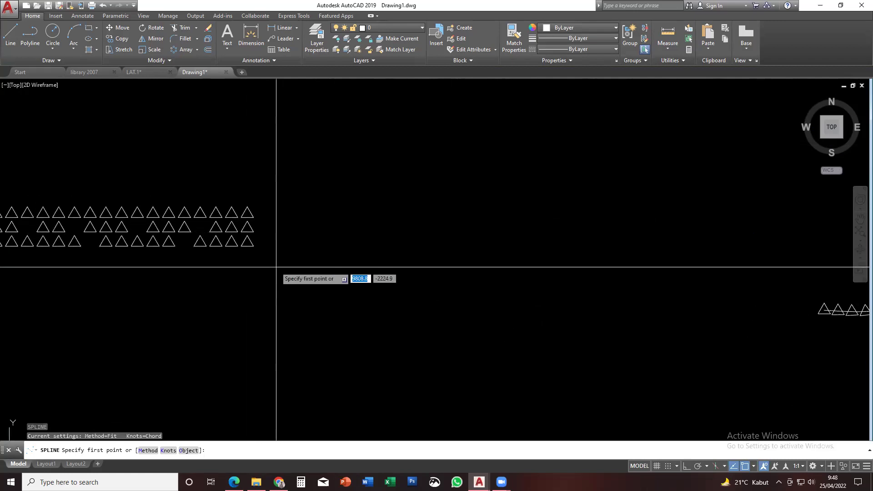
click(277, 268)
click(323, 251)
click(311, 226)
click(357, 201)
click(374, 240)
click(409, 237)
key(Return)
key(Escape)
middle_drag(325, 268, 389, 283)
key(Escape)
Create an associative polar array of the new spline around its left endpoint, with 6 items over 360 degrees
click(382, 273)
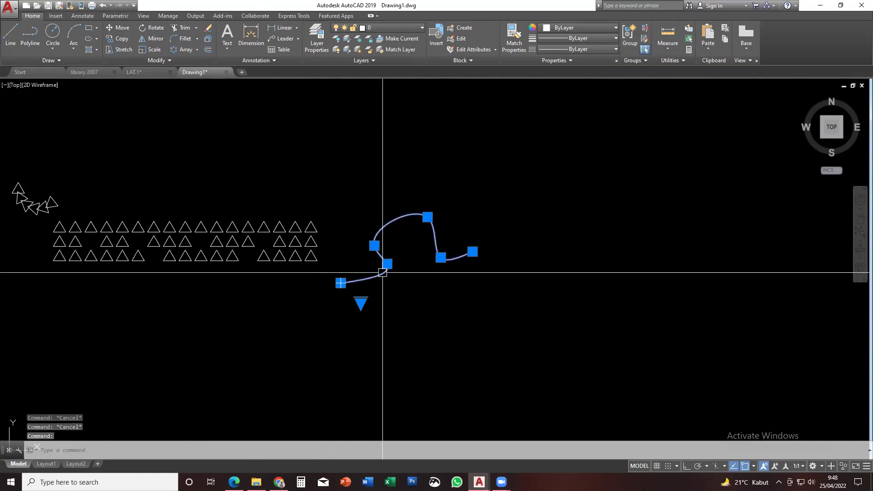
click(197, 50)
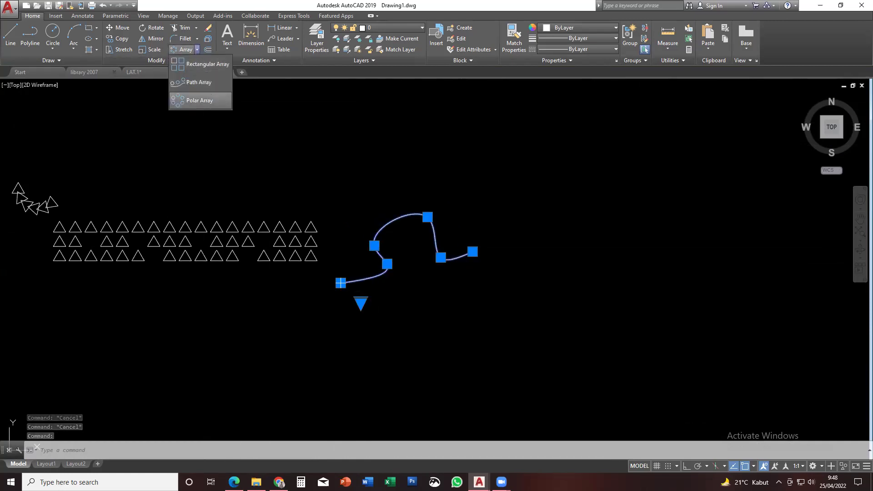
click(208, 99)
click(340, 288)
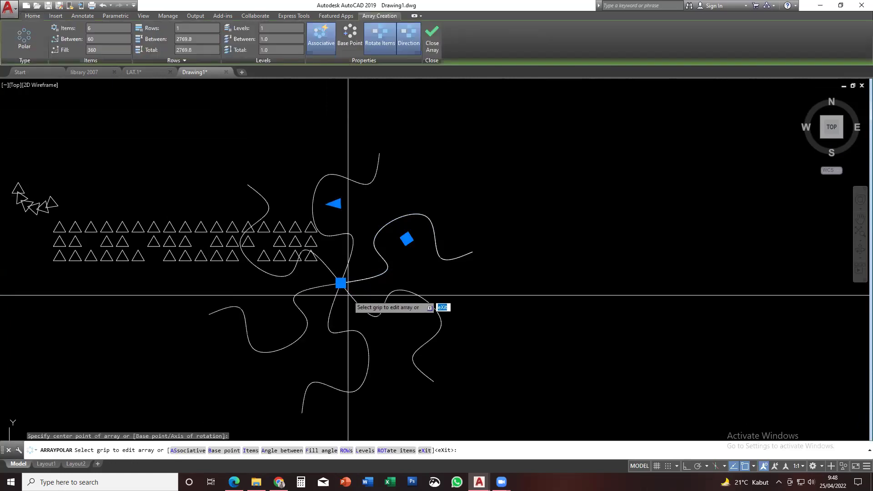
scroll(460, 265, up, 2)
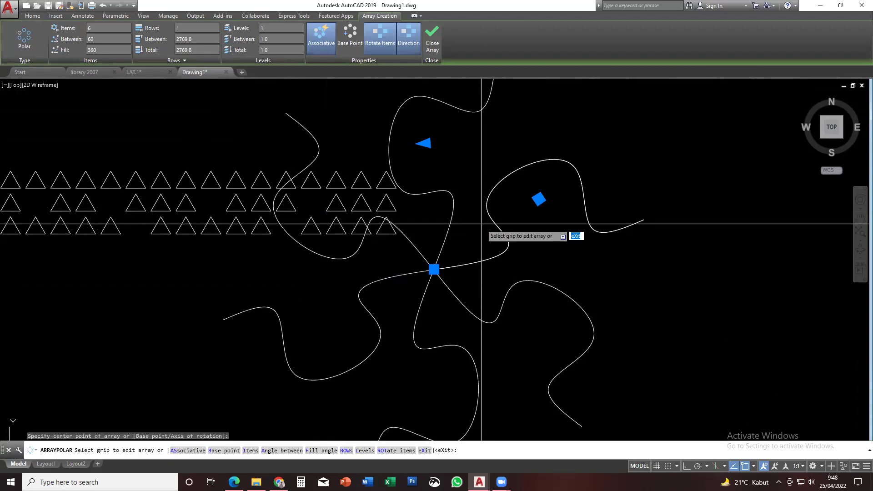
scroll(481, 223, down, 4)
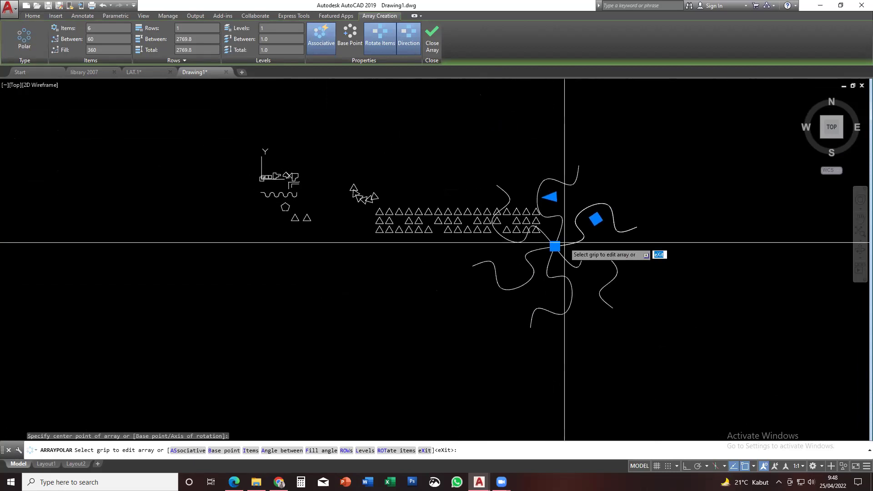
key(Escape)
Move the spline polar array by its centre to the empty area below the triangle rows
click(588, 282)
click(561, 244)
middle_drag(572, 274, 564, 259)
text(m)
key(Return)
click(568, 249)
middle_drag(551, 345, 478, 234)
click(517, 302)
key(Escape)
Increase the spline polar array's item count to 10, and further to 100
click(509, 298)
scroll(509, 298, up, 2)
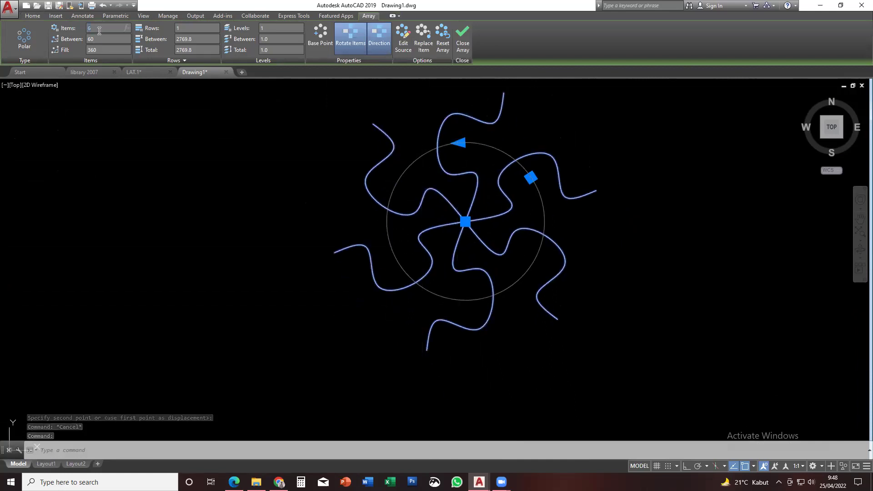
key(Return)
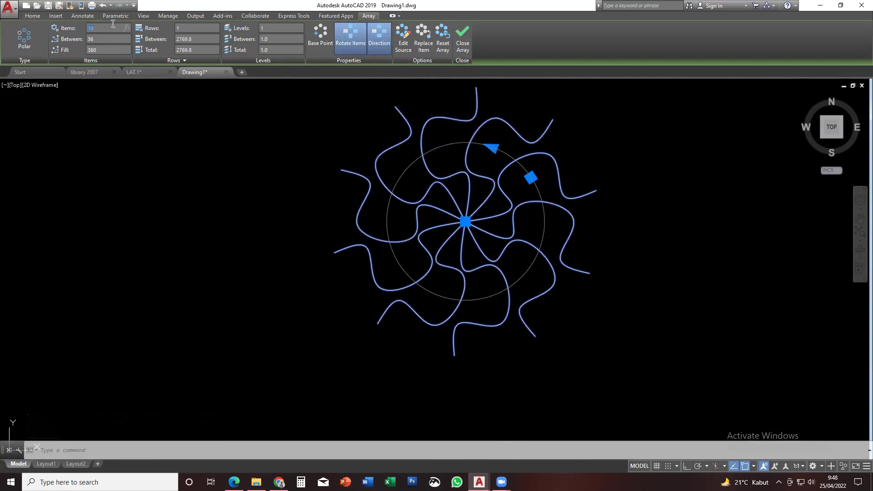
text(100)
key(Return)
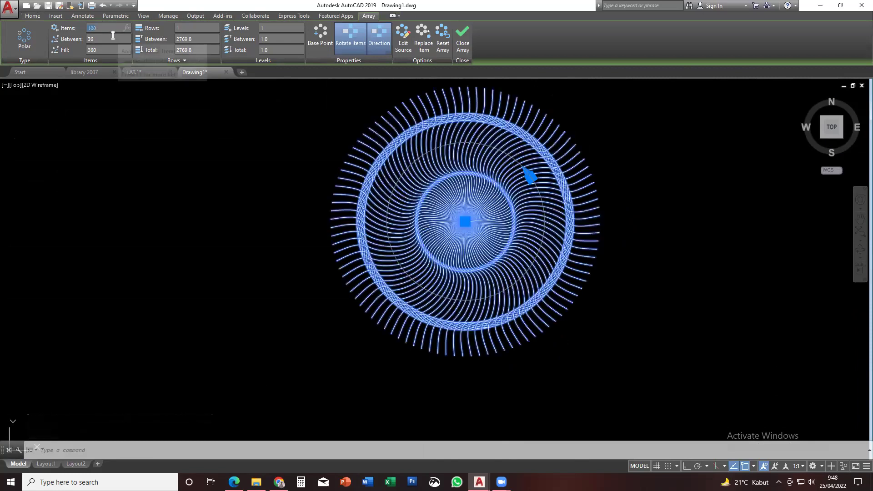
key(Escape)
key(Escape)
Try to change the angle between the spline polar array's items with its angle grip
click(407, 227)
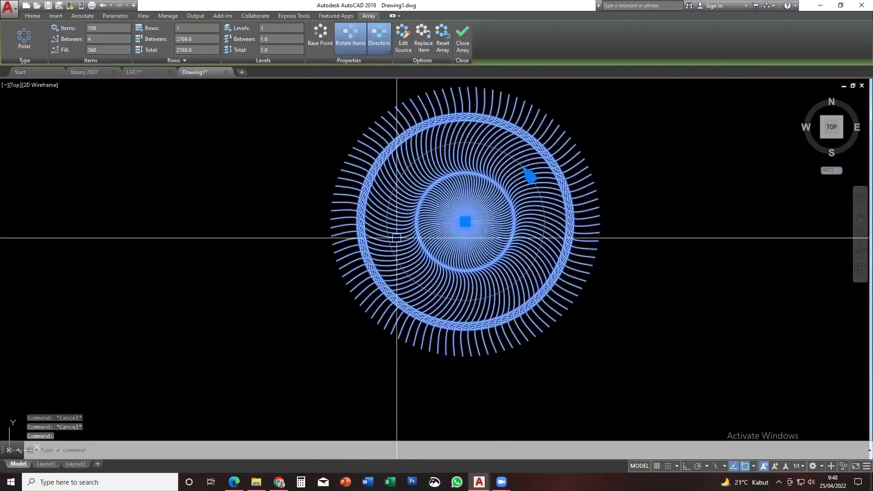
drag(528, 173, 494, 157)
middle_drag(510, 193, 509, 197)
scroll(468, 247, up, 3)
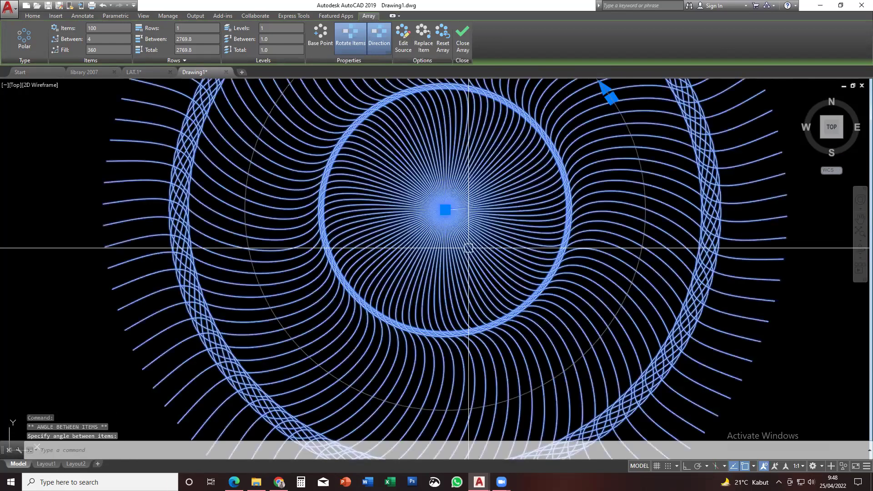
key(Escape)
key(Escape)
Examine the overall pattern of the 100-item spline polar array beside the other arrays
scroll(415, 263, down, 5)
scroll(429, 269, up, 4)
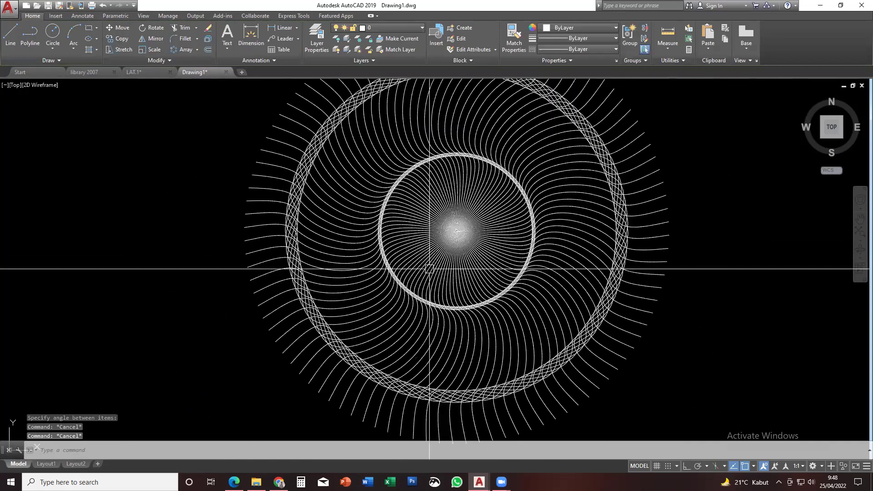
scroll(429, 269, down, 5)
scroll(446, 285, up, 4)
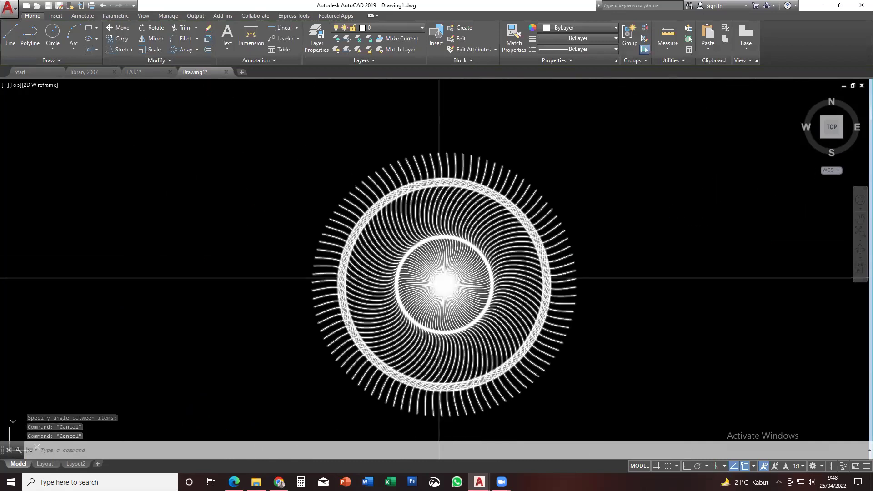
click(438, 278)
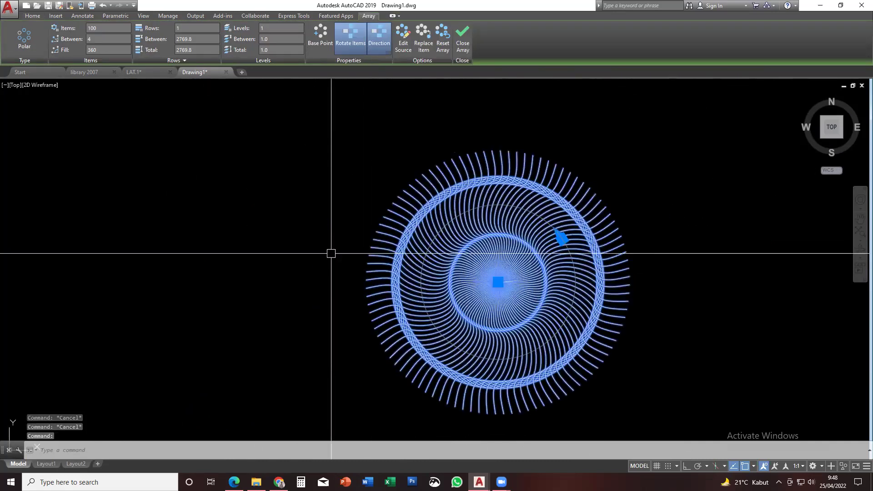
scroll(288, 306, down, 2)
key(Escape)
scroll(312, 257, down, 2)
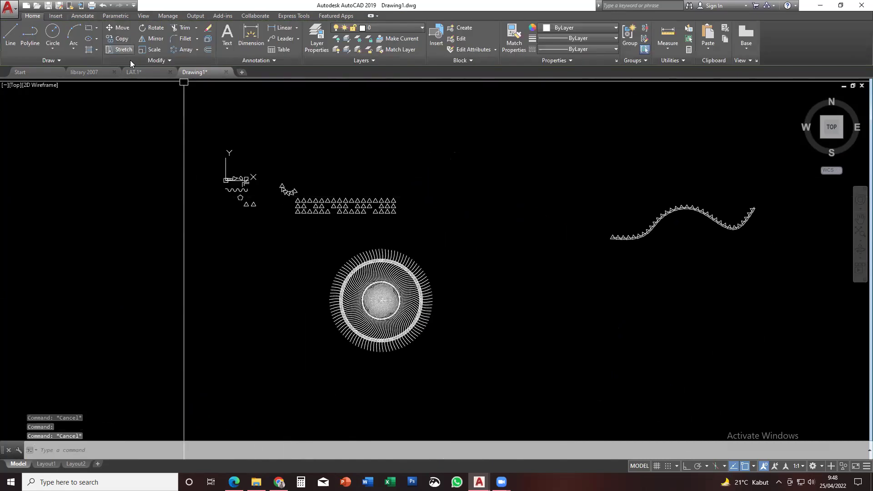
scroll(288, 224, up, 2)
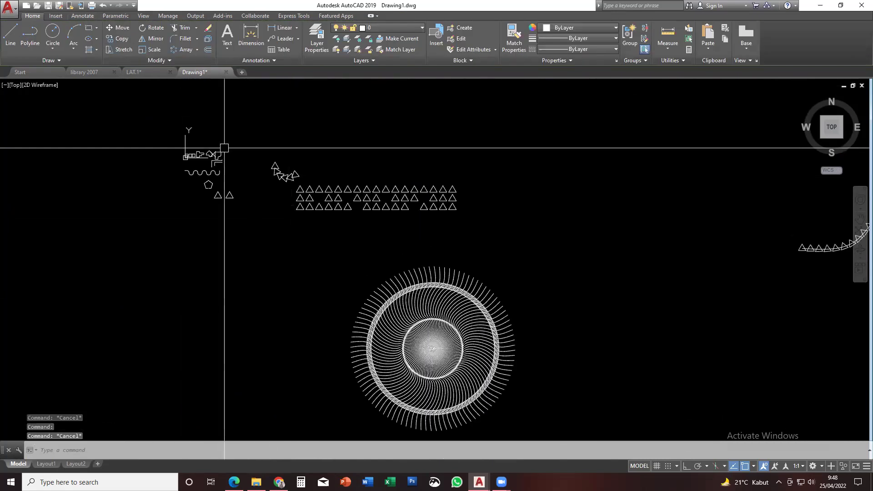
click(197, 49)
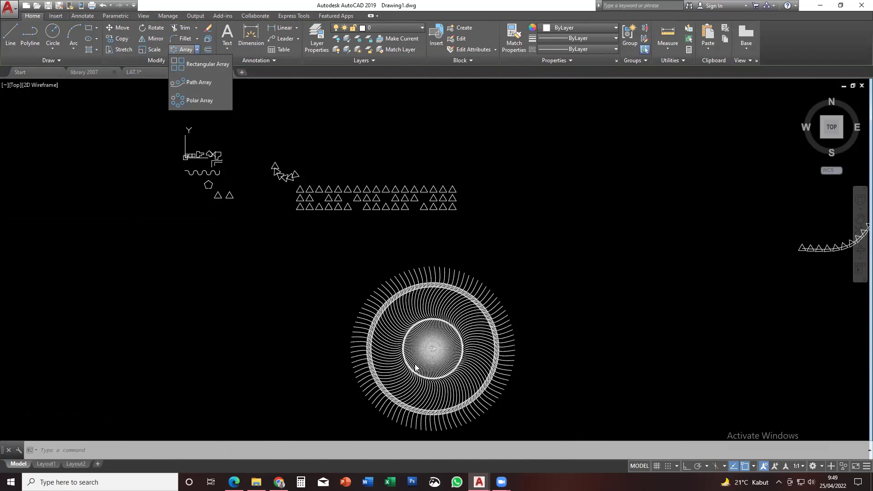
click(434, 361)
Erase the 100-item spline polar array below the triangle rows
scroll(538, 274, down, 3)
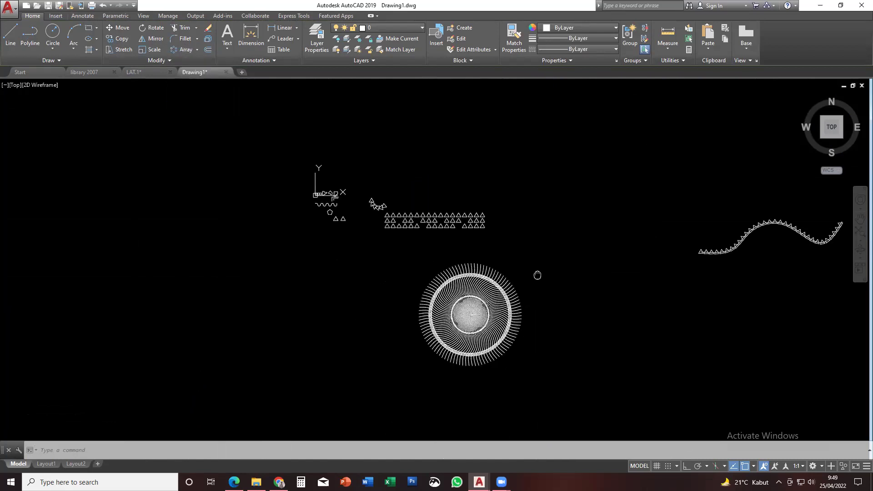
scroll(498, 259, up, 1)
click(497, 260)
key(Delete)
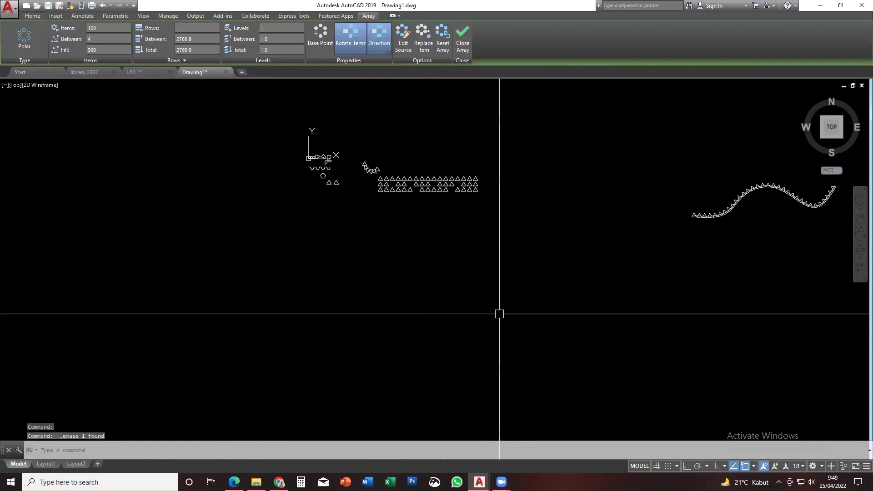
middle_drag(613, 163, 597, 194)
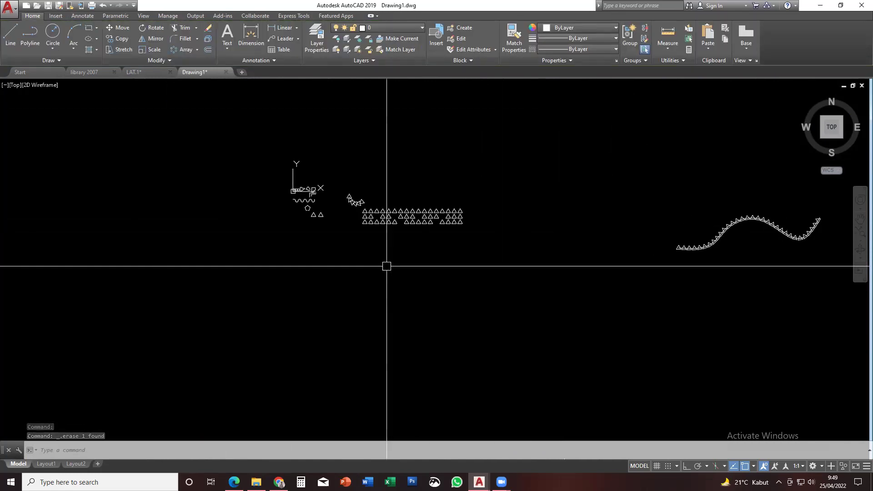
scroll(359, 229, up, 6)
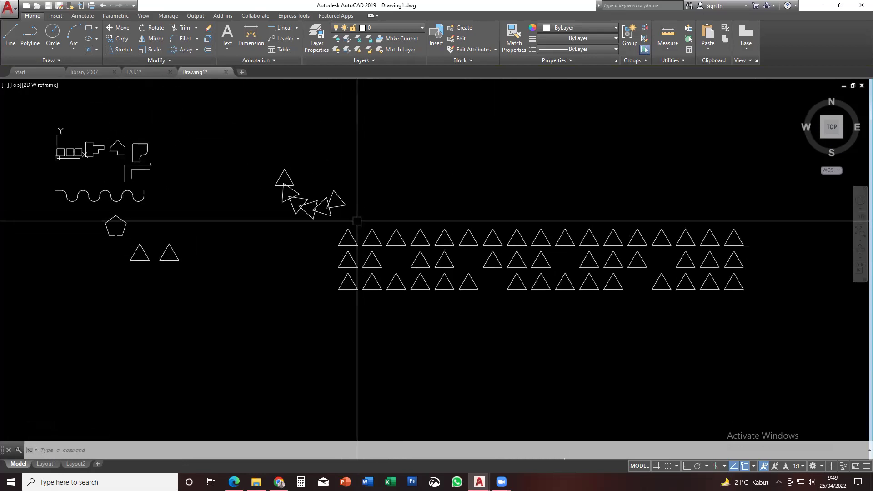
mouse_move(298, 274)
middle_down()
mouse_move(323, 263)
mouse_move(411, 288)
mouse_move(402, 307)
mouse_move(347, 350)
middle_up()
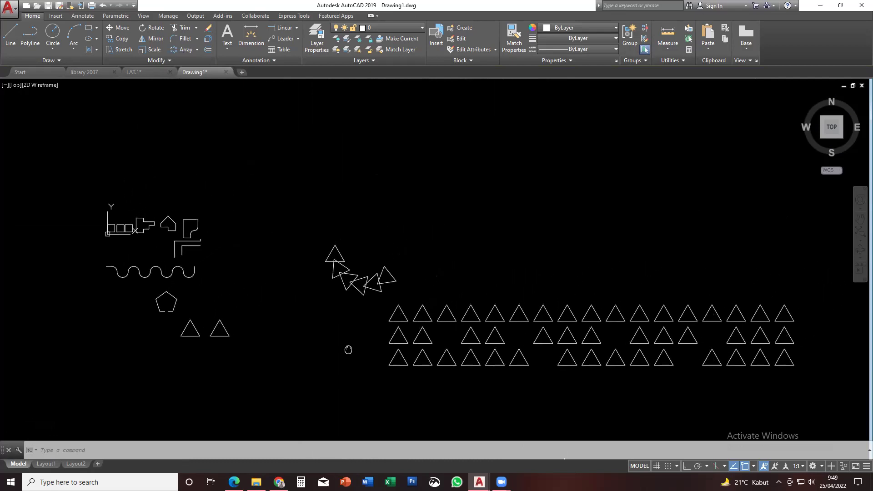
scroll(387, 320, up, 4)
drag(364, 296, 351, 311)
middle_drag(302, 331, 599, 248)
scroll(418, 290, down, 2)
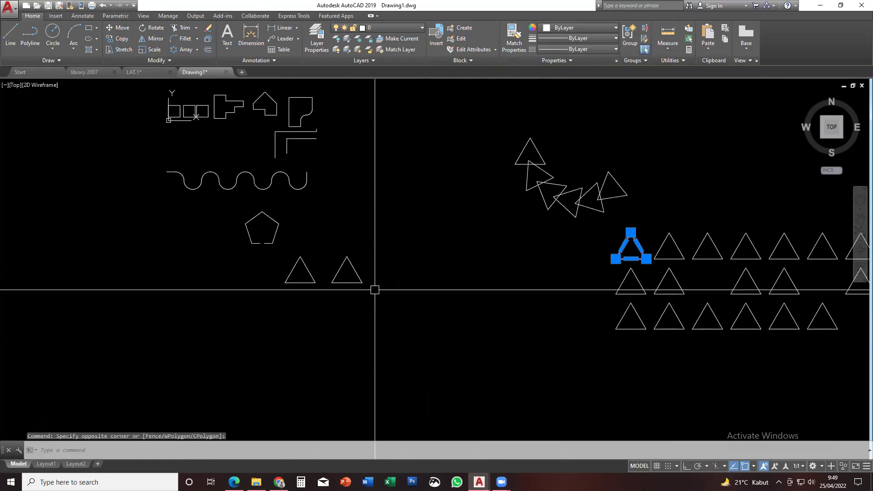
key(Escape)
Rotate the right-hand triangle below the pentagon by 45° about its lower-left corner and undo the rotation
click(338, 283)
scroll(338, 282, up, 4)
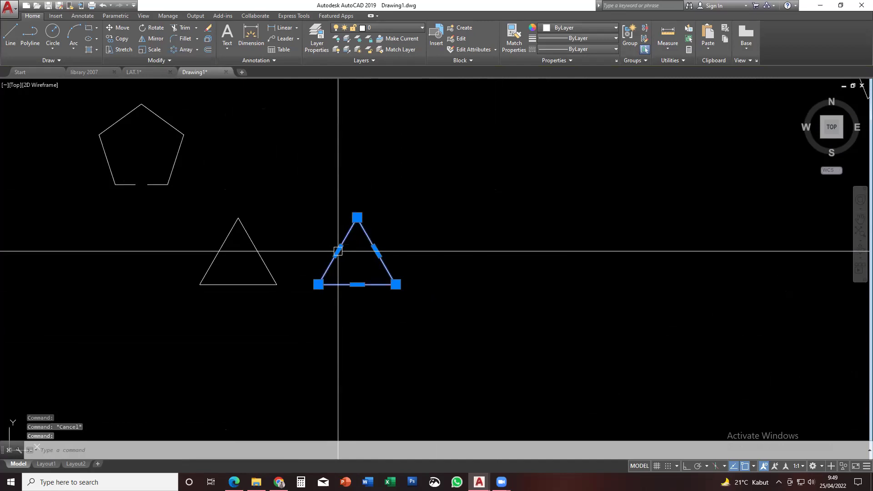
key(Escape)
text(ro)
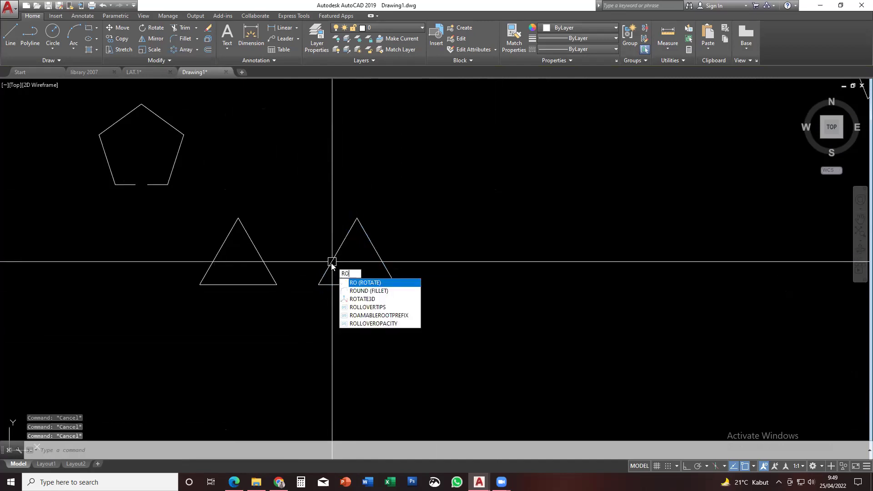
key(Return)
key(Return)
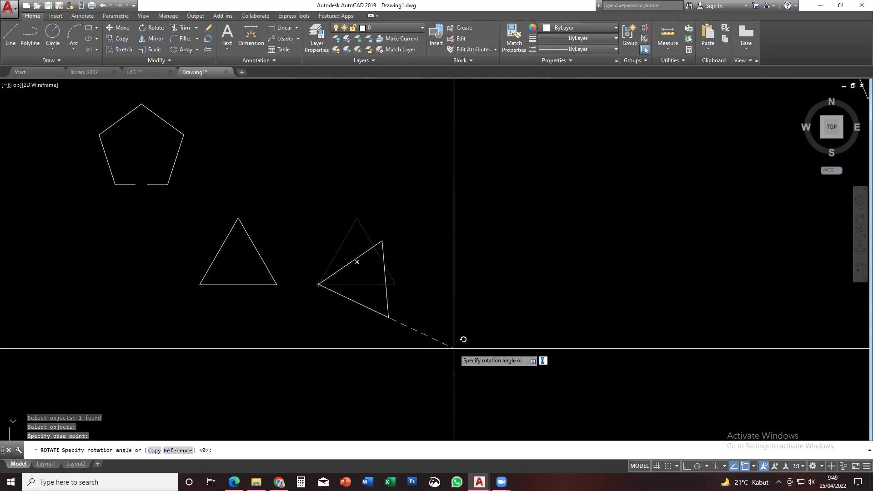
text(45)
key(Return)
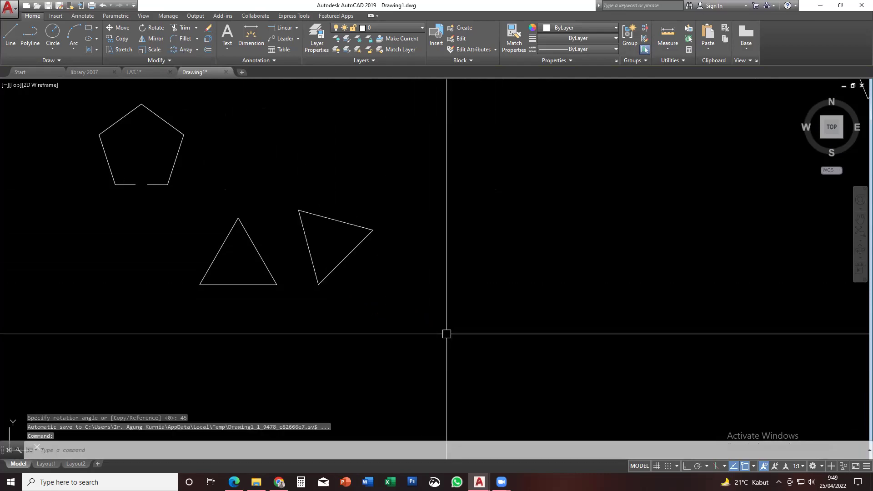
key(ctrl+z)
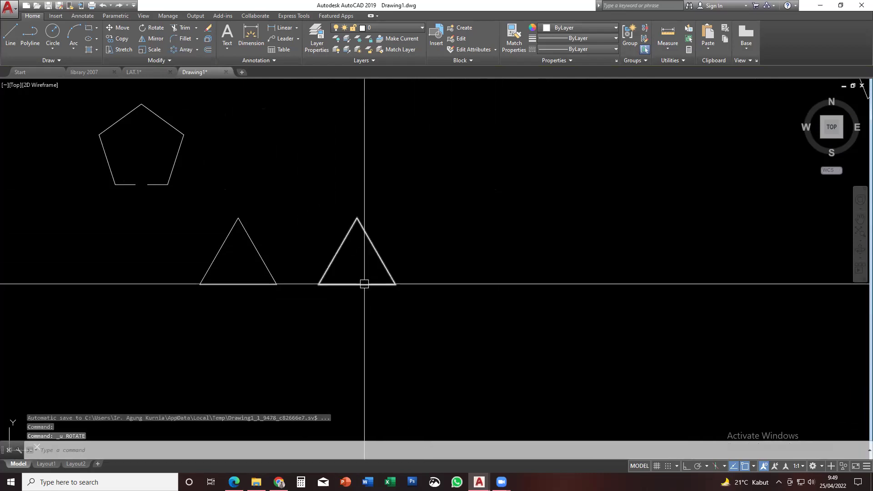
click(379, 259)
middle_drag(379, 261, 396, 280)
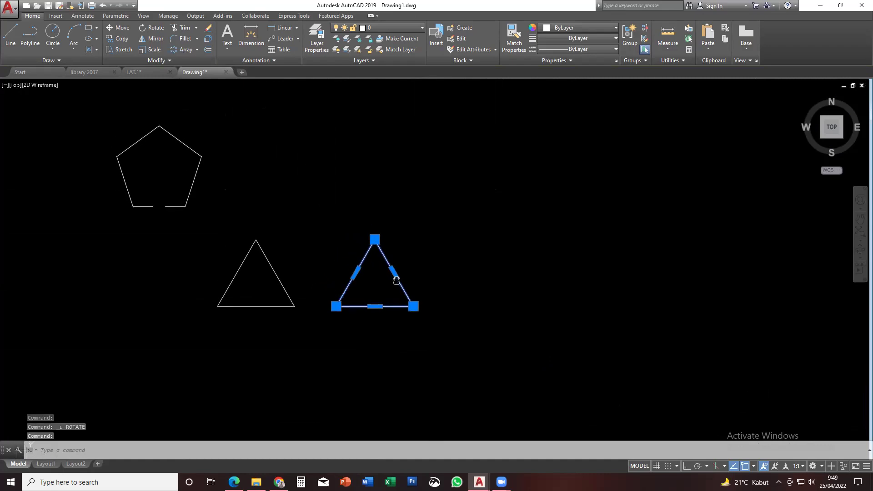
key(Escape)
click(393, 265)
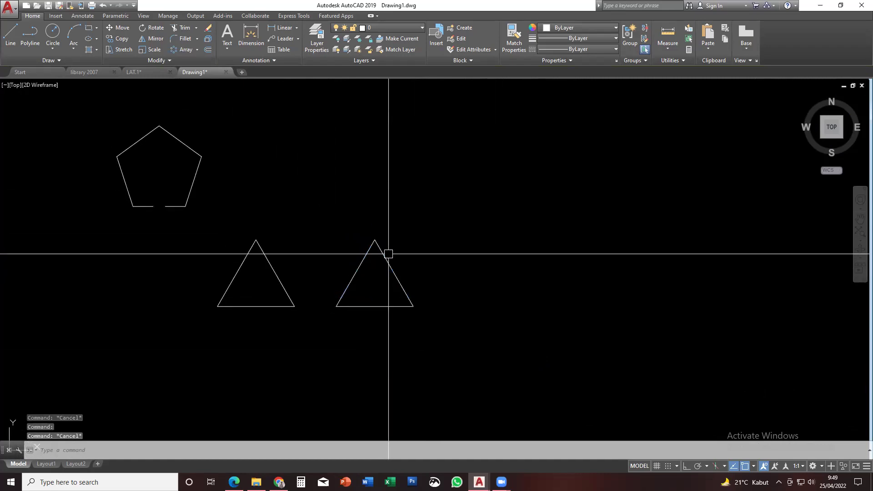
key(Escape)
scroll(377, 257, up, 2)
middle_drag(380, 257, 353, 222)
key(Escape)
Rotate the right-hand triangle below the pentagon by 50° about its lower-left corner
click(357, 208)
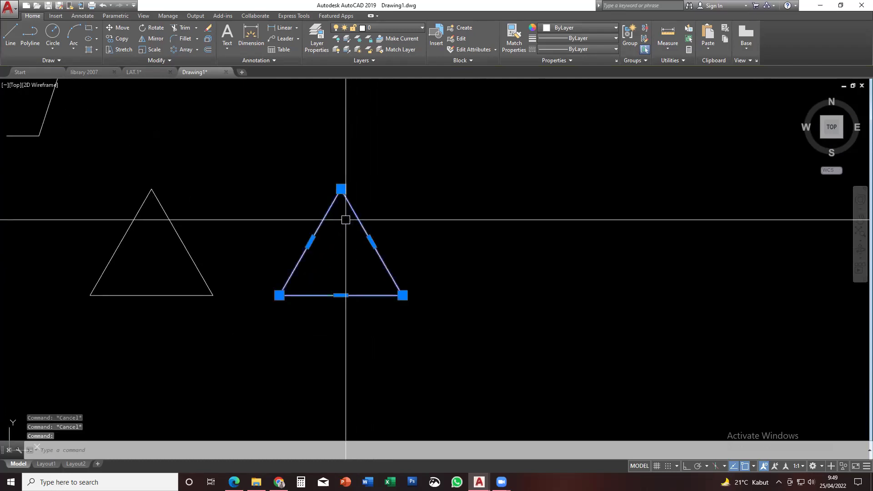
text(o)
key(Return)
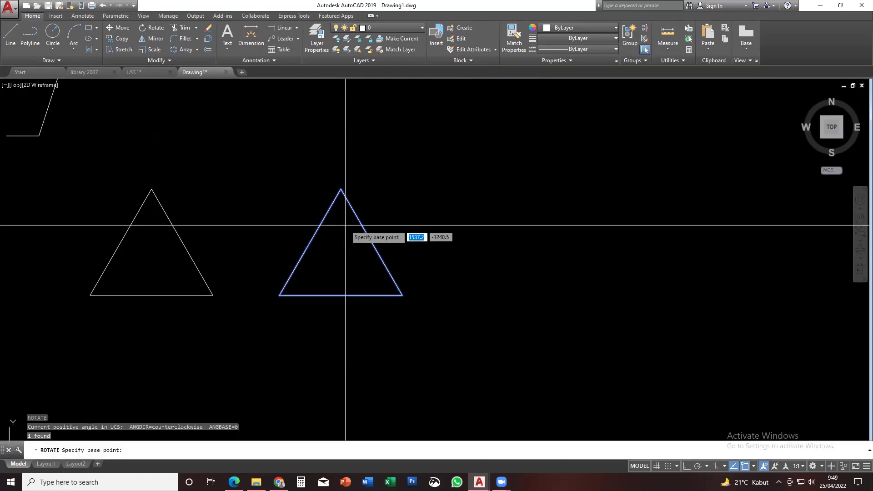
click(279, 295)
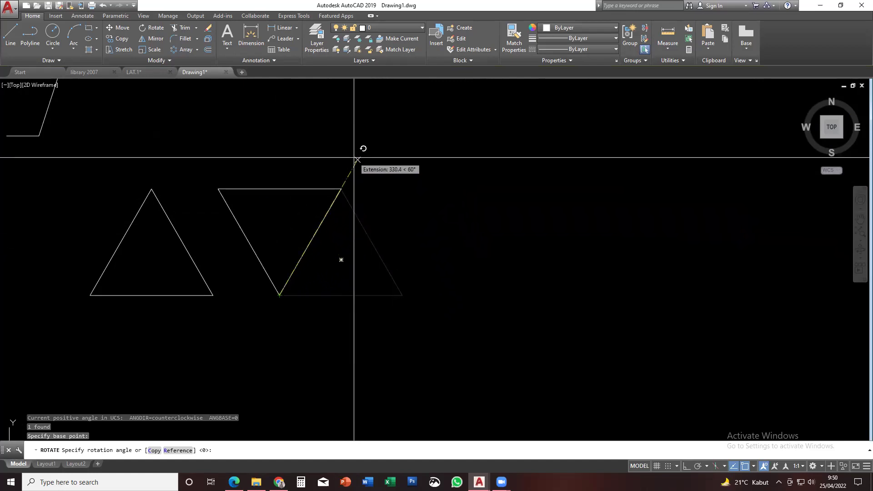
text(50)
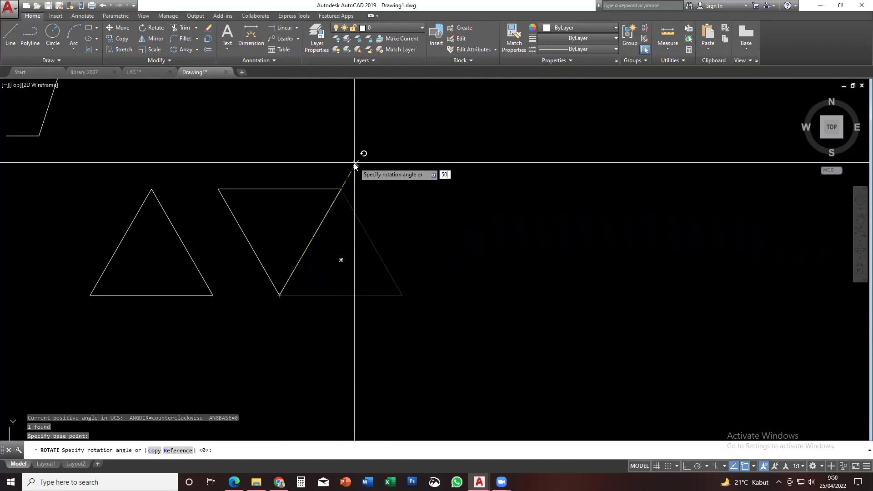
key(Return)
Erase the unrotated triangle between the pentagon and the rotated triangle
scroll(356, 250, down, 2)
middle_drag(356, 250, 374, 268)
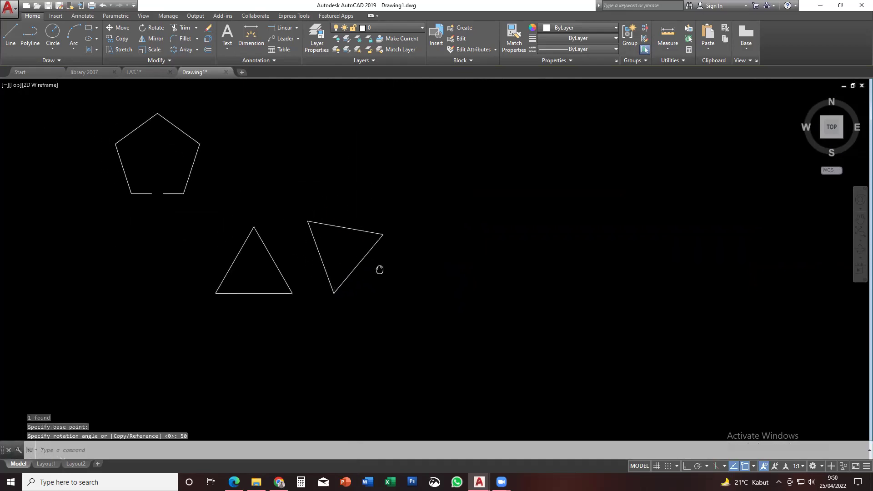
scroll(414, 250, down, 4)
middle_drag(418, 244, 458, 280)
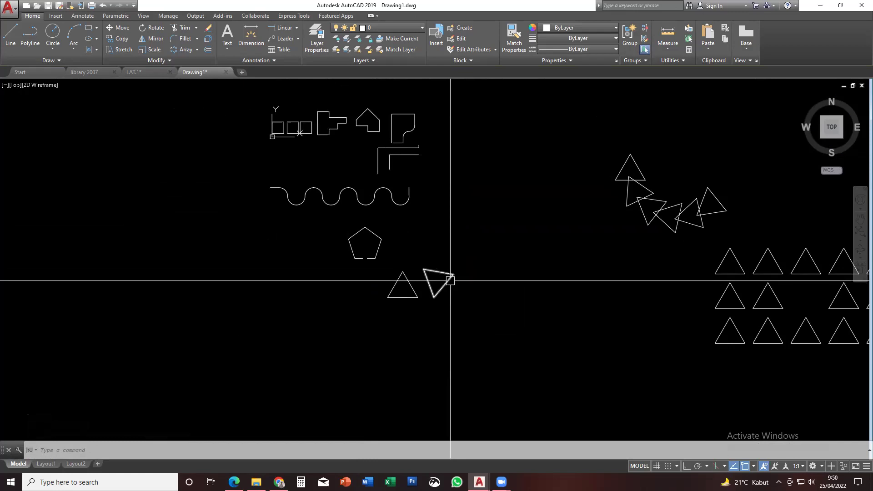
scroll(431, 299, up, 2)
click(397, 296)
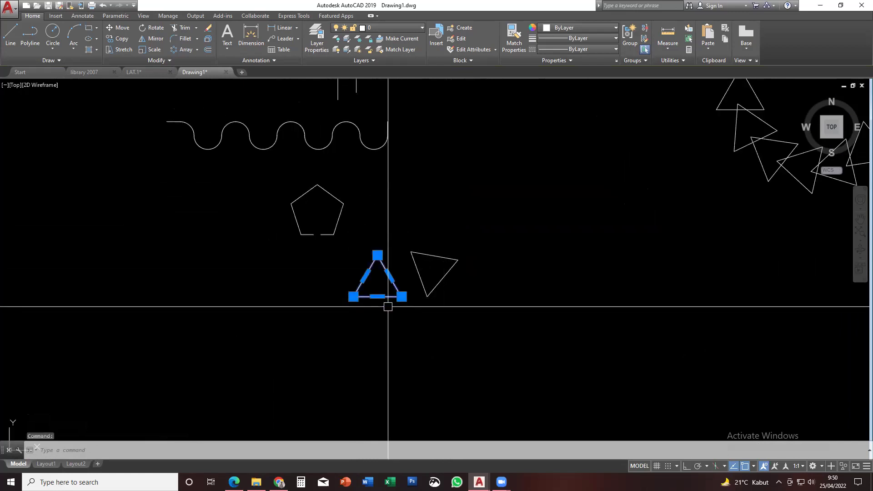
key(Delete)
Mirror the rotated triangle across a vertical line on its left side with Ortho on, keeping the source triangle
click(415, 264)
key(Escape)
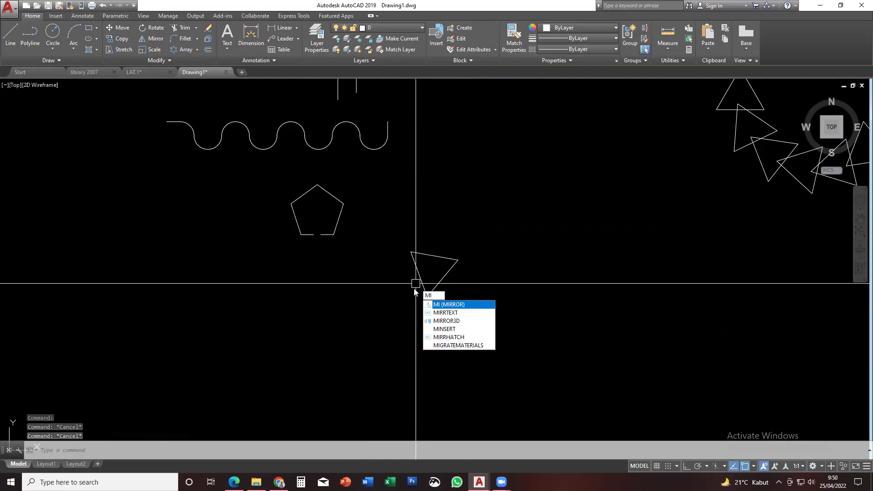
key(Return)
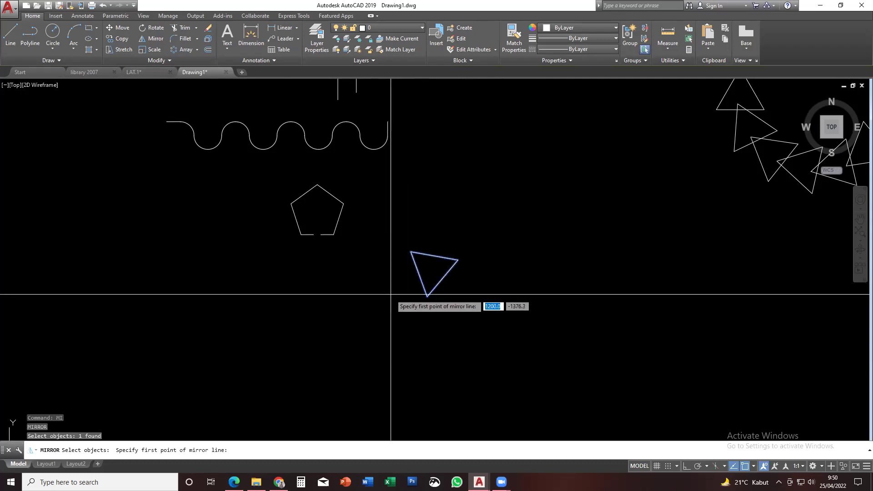
scroll(391, 294, up, 2)
middle_drag(403, 298, 405, 304)
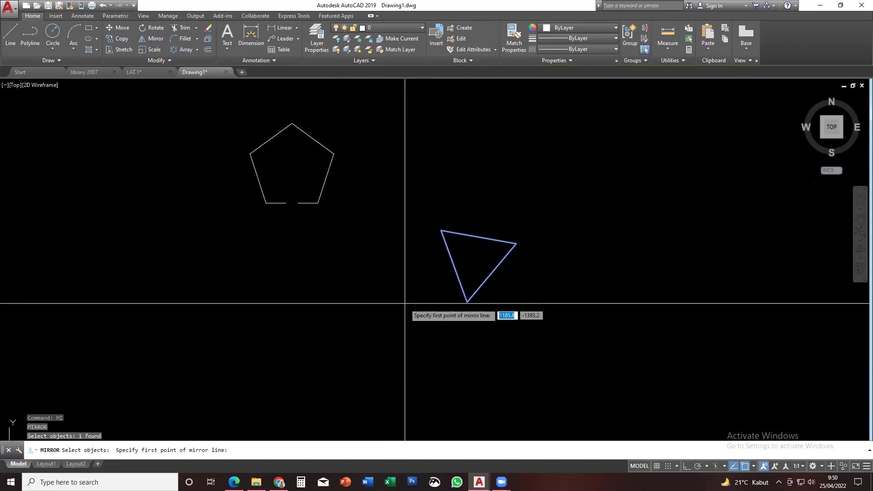
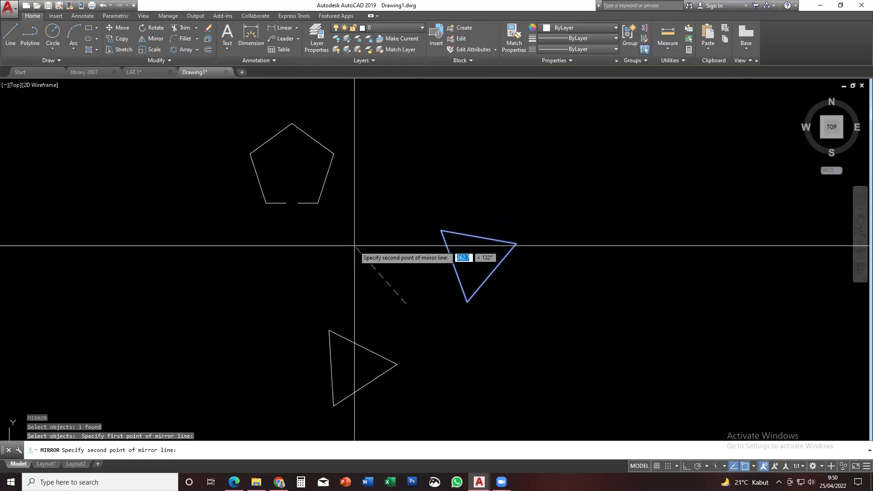
key(F8)
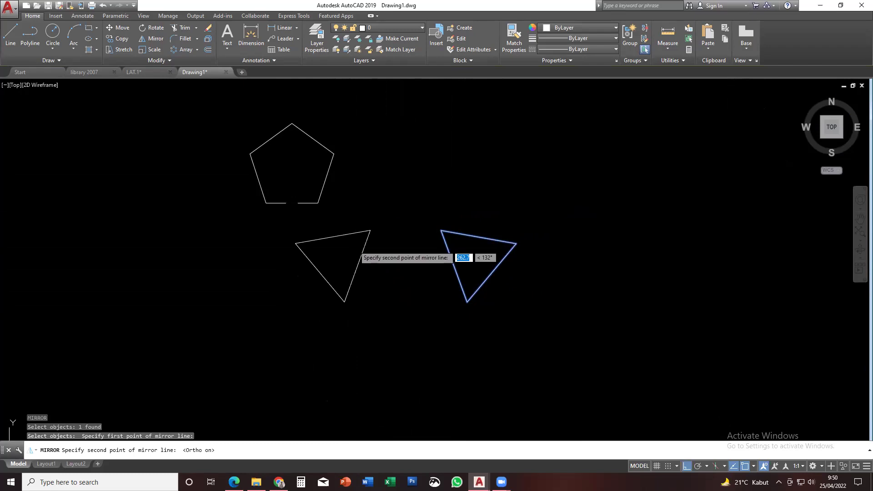
click(407, 170)
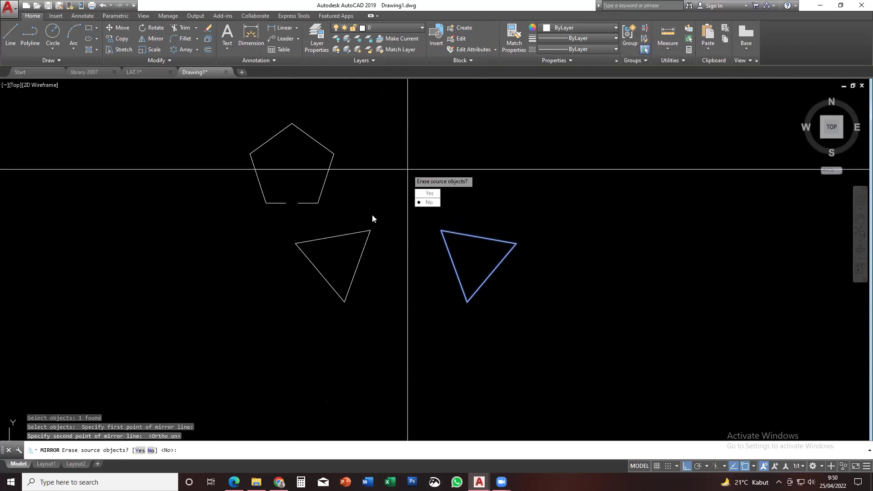
click(432, 206)
middle_drag(442, 252, 462, 289)
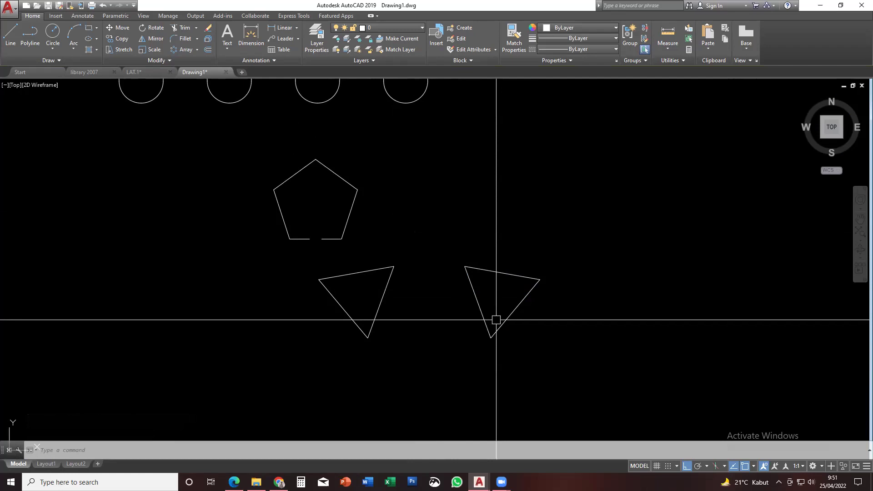
Examine the row of squares and outline shapes above the wavy line to find a shape suitable for stretching
scroll(253, 156, down, 4)
middle_drag(264, 205, 269, 269)
scroll(308, 272, up, 5)
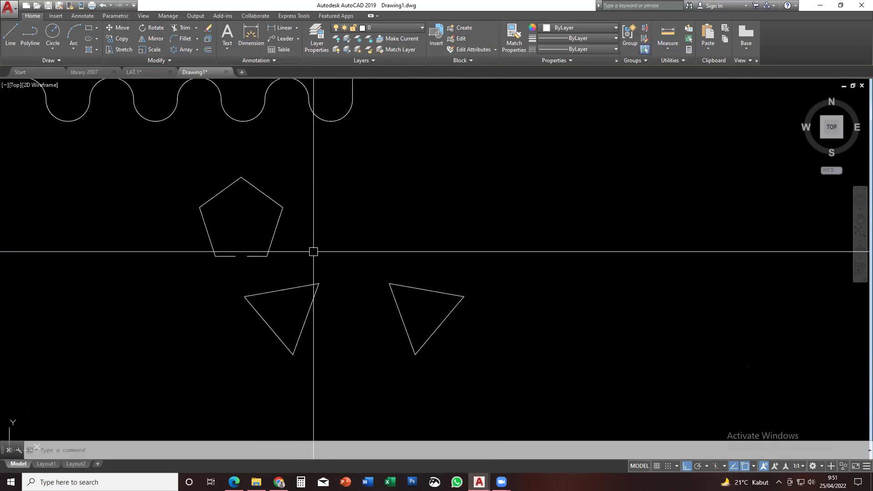
scroll(313, 252, down, 5)
scroll(296, 163, up, 6)
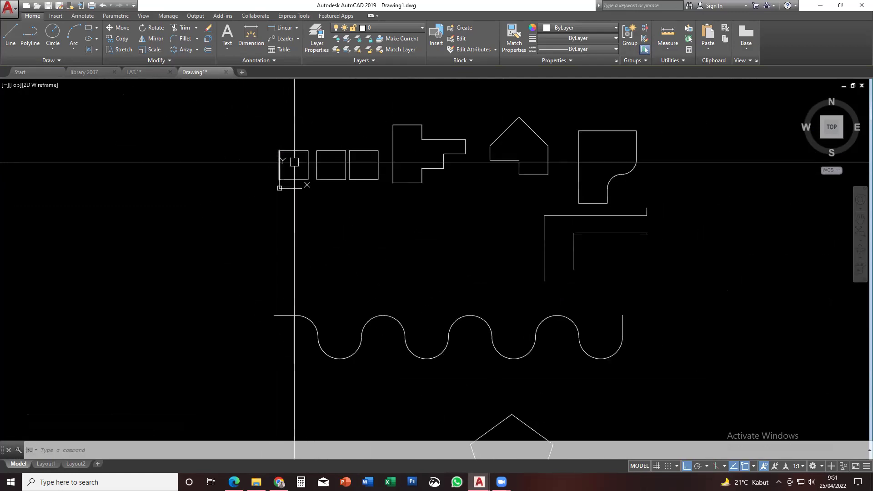
click(308, 165)
middle_drag(323, 179, 321, 200)
scroll(405, 207, up, 2)
key(Escape)
key(Escape)
key(Escape)
scroll(476, 162, down, 3)
scroll(567, 296, up, 3)
middle_drag(560, 171, 549, 341)
scroll(482, 247, up, 6)
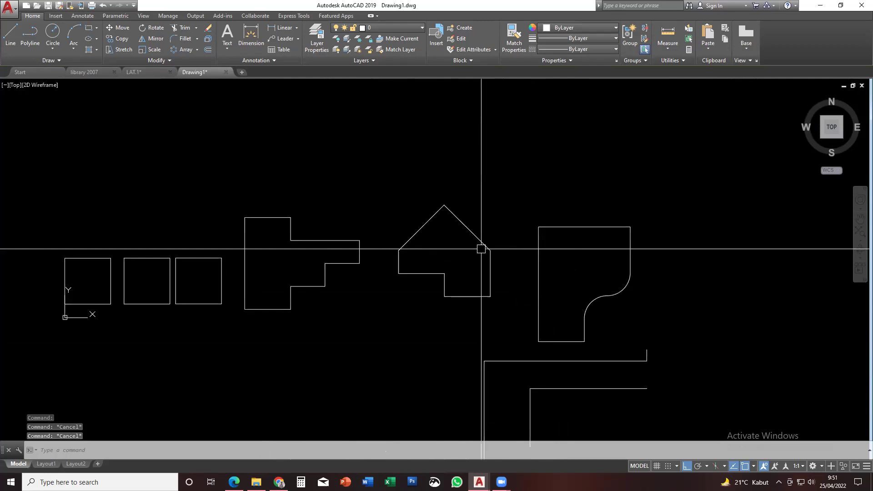
middle_drag(481, 248, 532, 297)
scroll(474, 269, down, 4)
scroll(411, 293, up, 2)
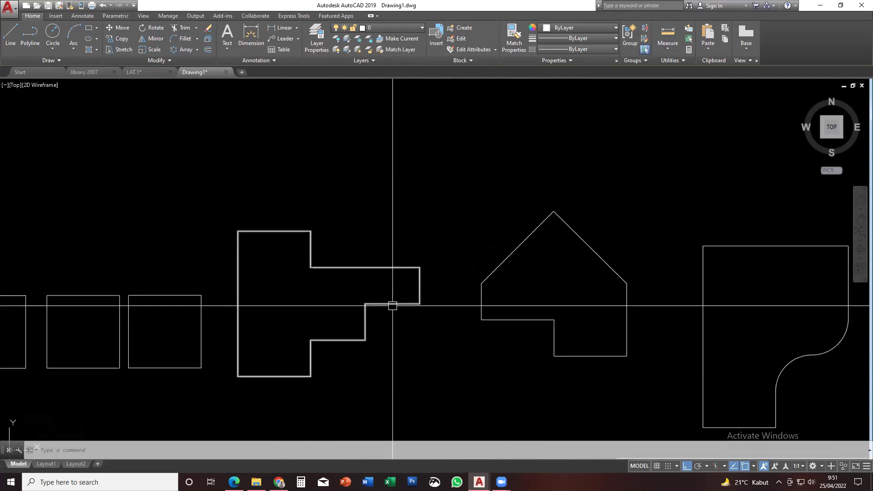
Measure the lower horizontal edge of the stepped shape's protruding arm with the Distance command
key(Escape)
key(Escape)
key(Escape)
text(D)
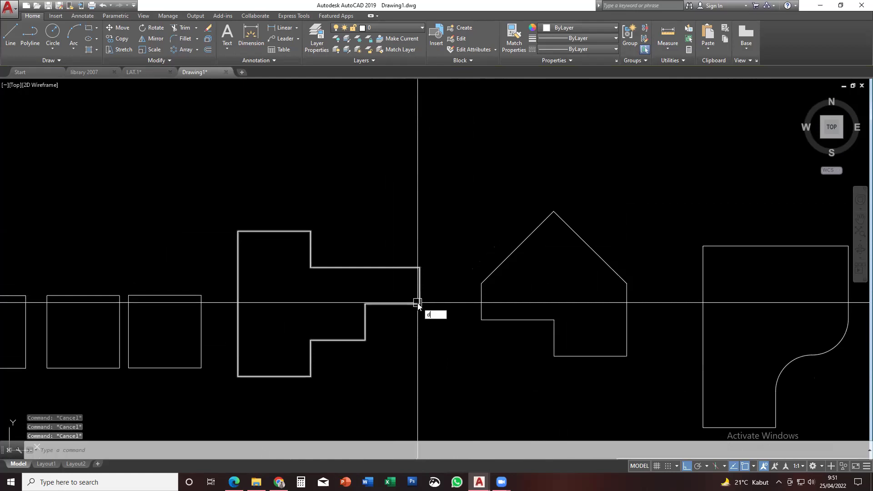
text(I)
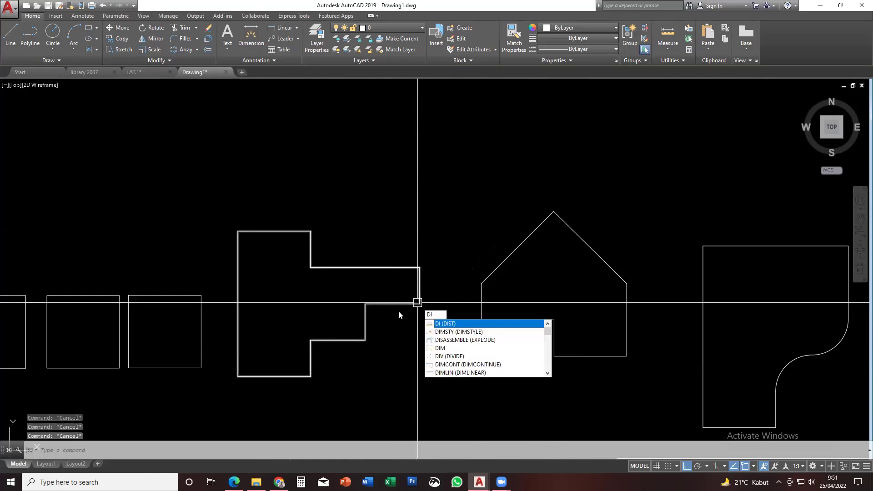
key(Return)
click(365, 303)
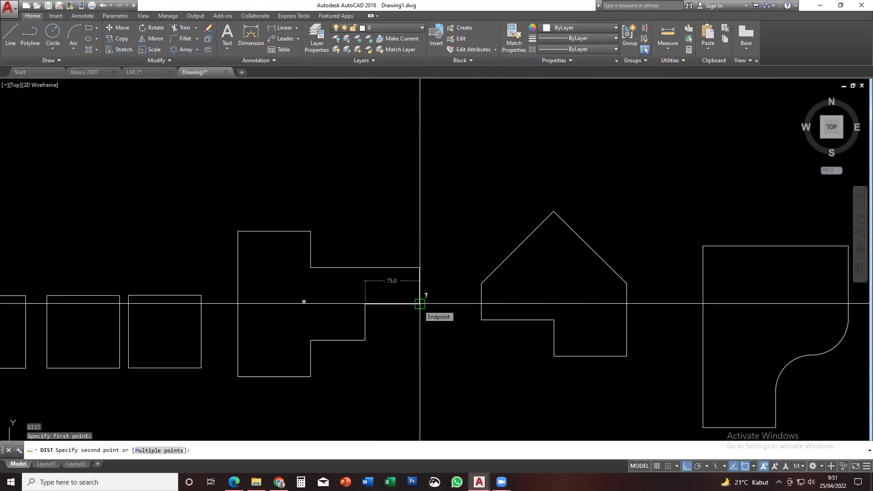
key(Escape)
key(Escape)
key(Escape)
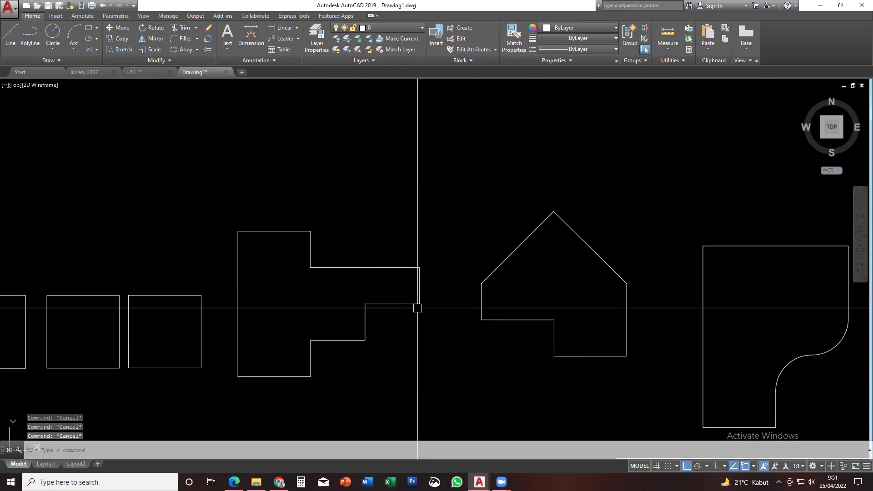
Stretch the end of the stepped shape's protruding arm 25 units to the right
text(s)
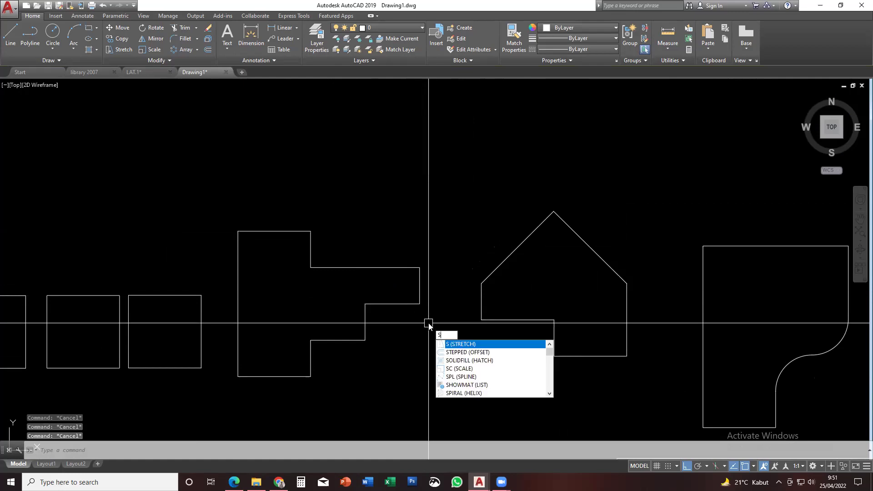
key(Return)
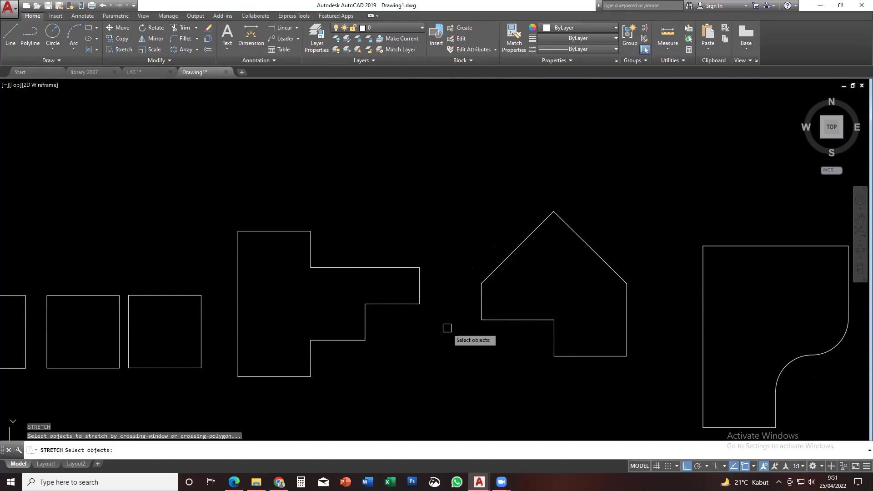
click(448, 334)
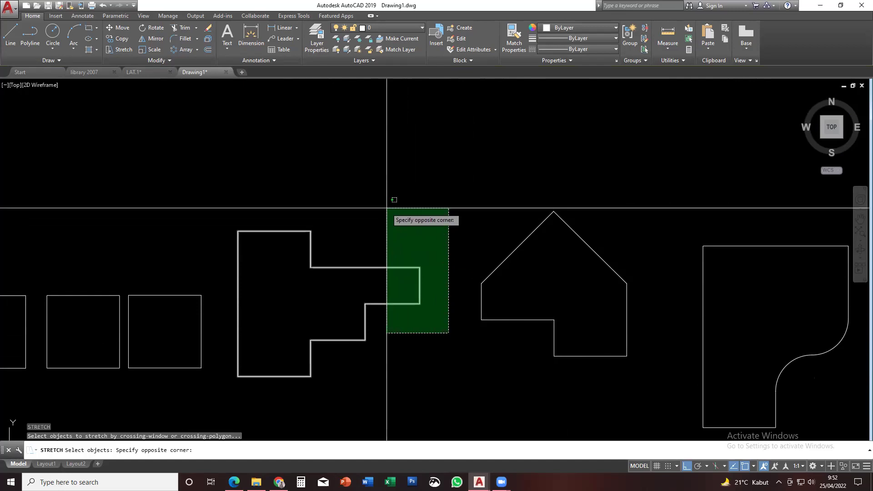
click(387, 208)
key(Return)
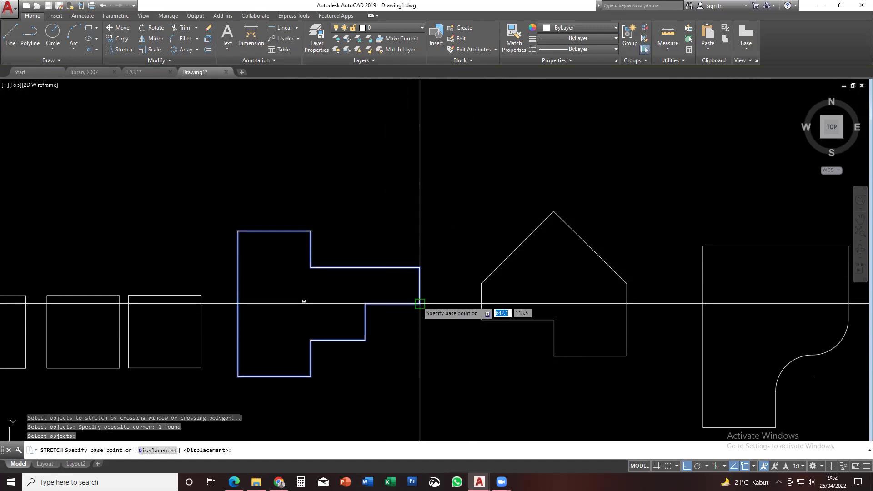
click(419, 304)
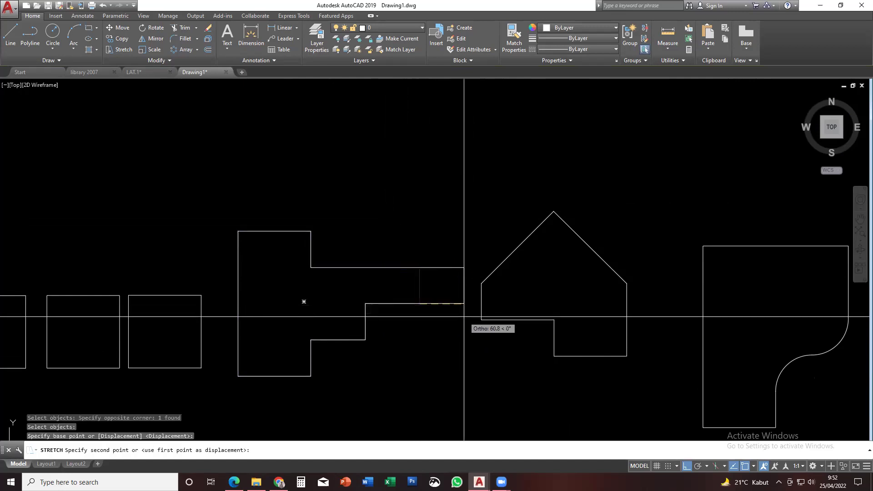
text(25)
key(Return)
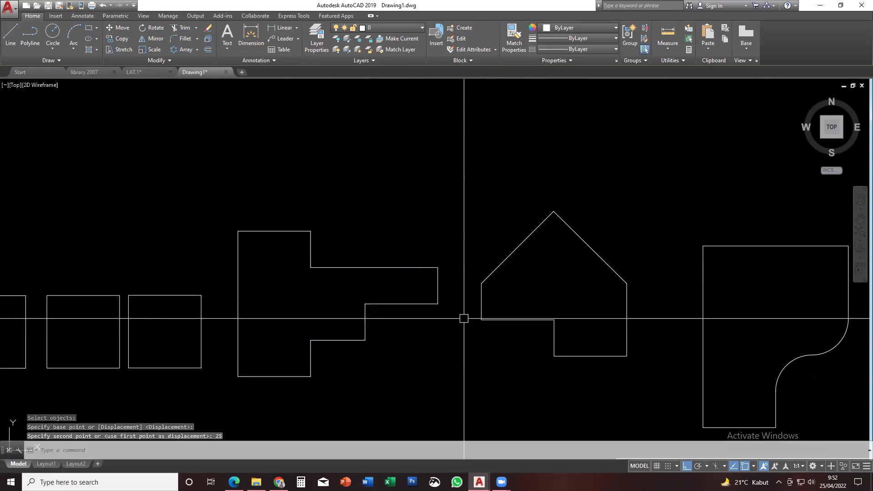
Try stretching the stepped shape's entire right-hand profile 100 units to the right, and undo the stretch
scroll(448, 321, down, 2)
scroll(444, 309, up, 2)
middle_drag(444, 308, 452, 321)
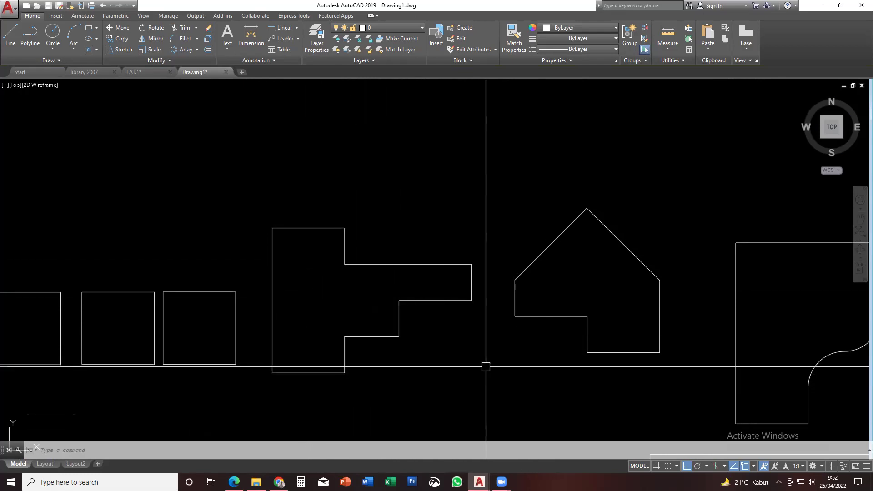
text(S)
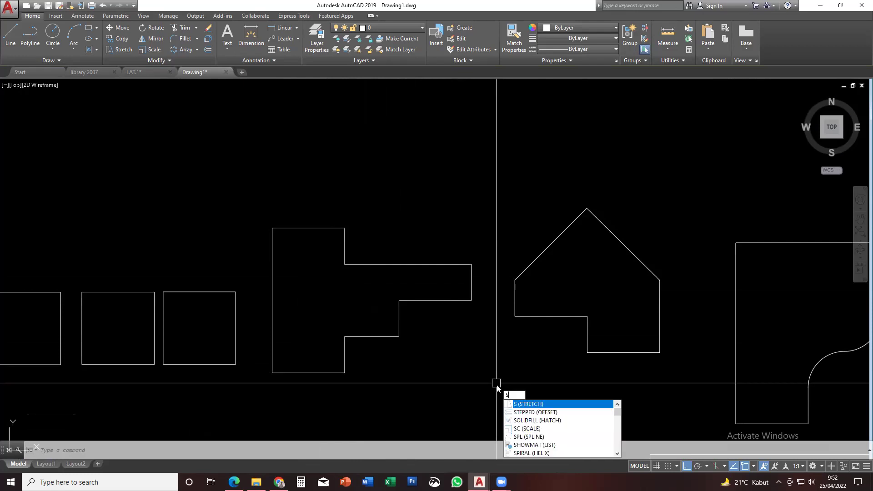
key(Return)
click(504, 388)
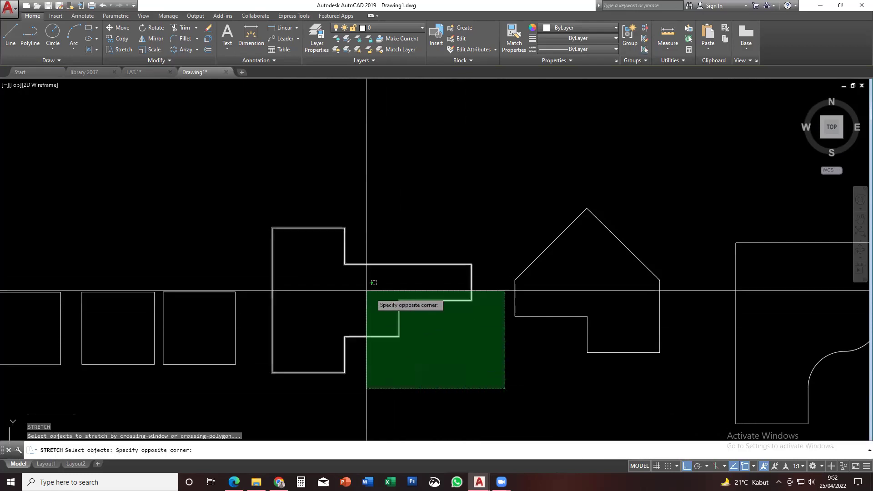
click(299, 193)
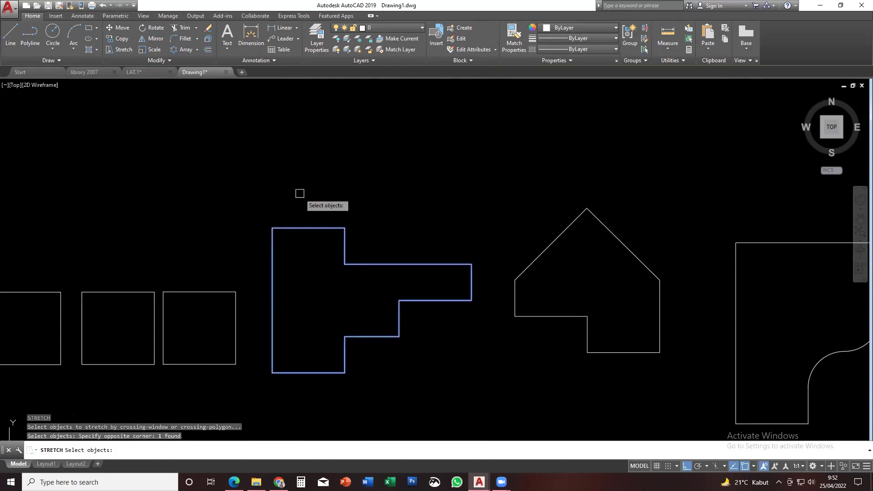
key(Return)
click(344, 227)
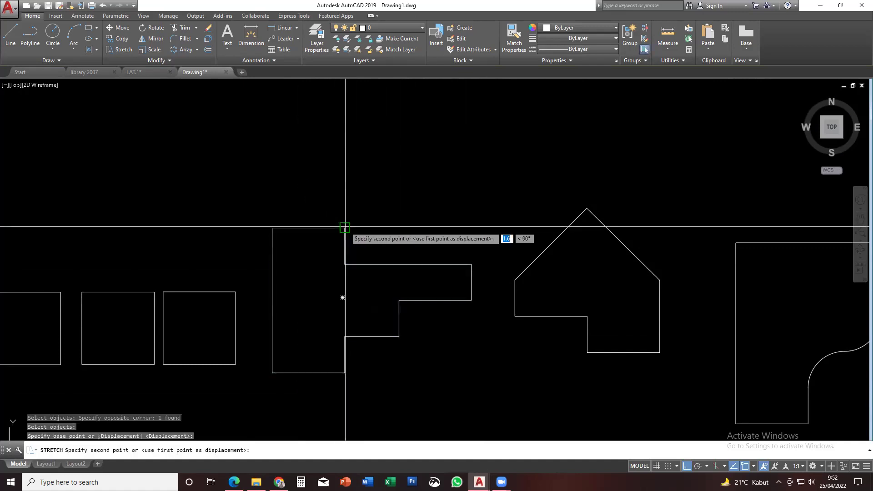
text(100)
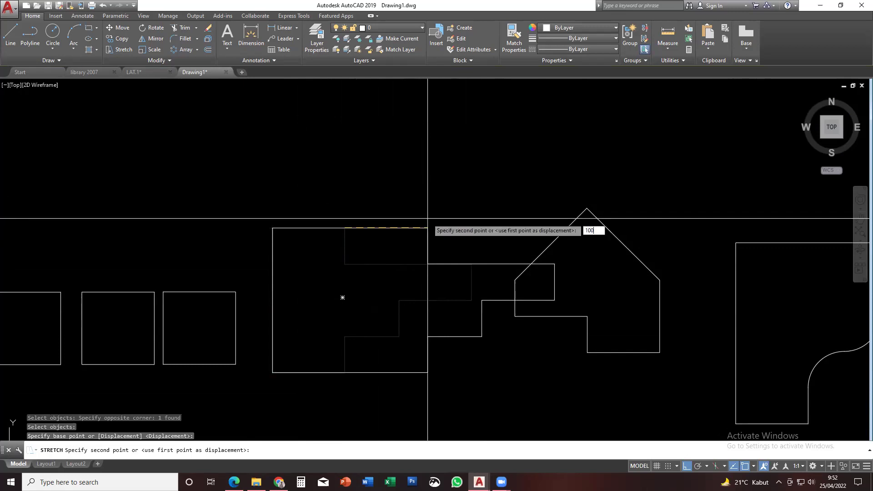
key(Return)
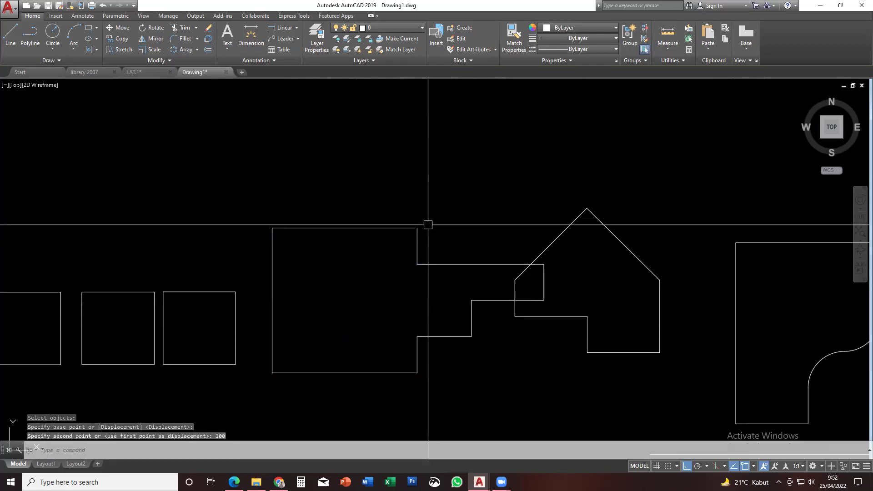
key(ctrl+z)
text(s)
key(Return)
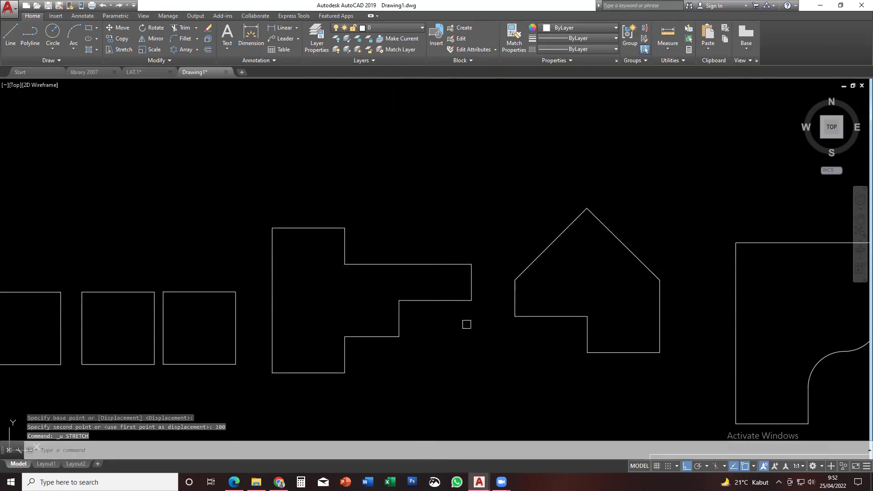
click(492, 382)
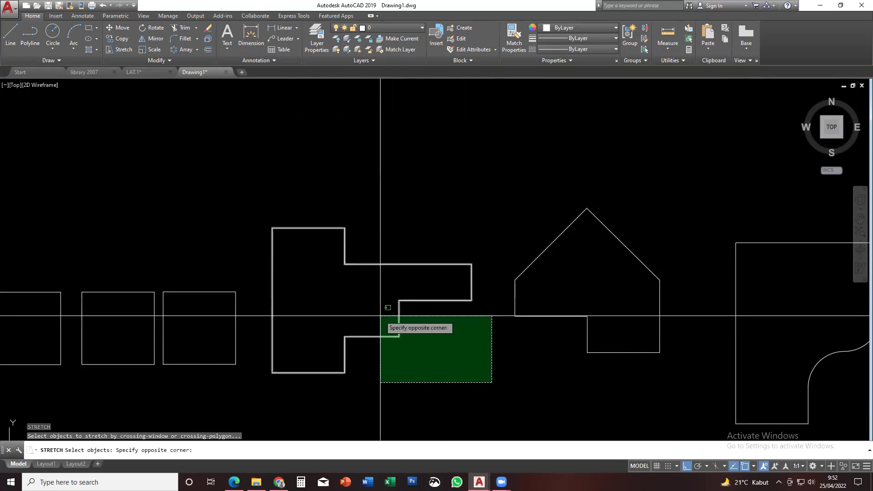
click(366, 207)
key(Return)
click(424, 224)
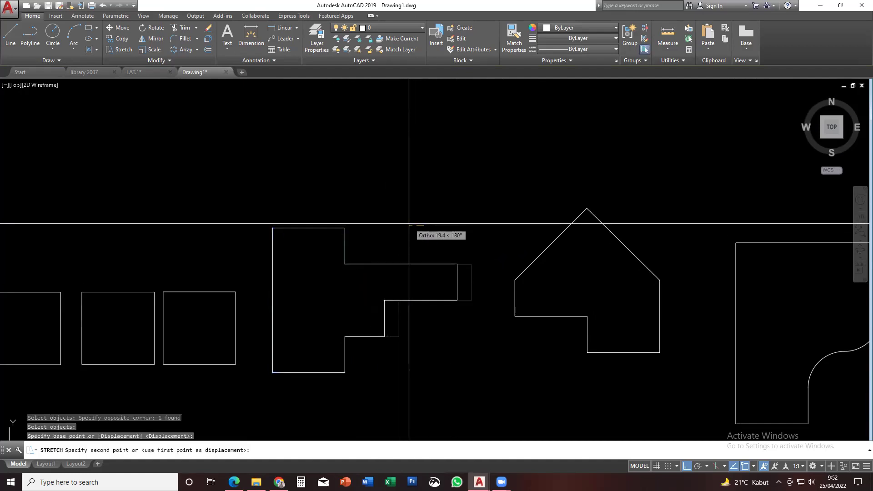
key(Escape)
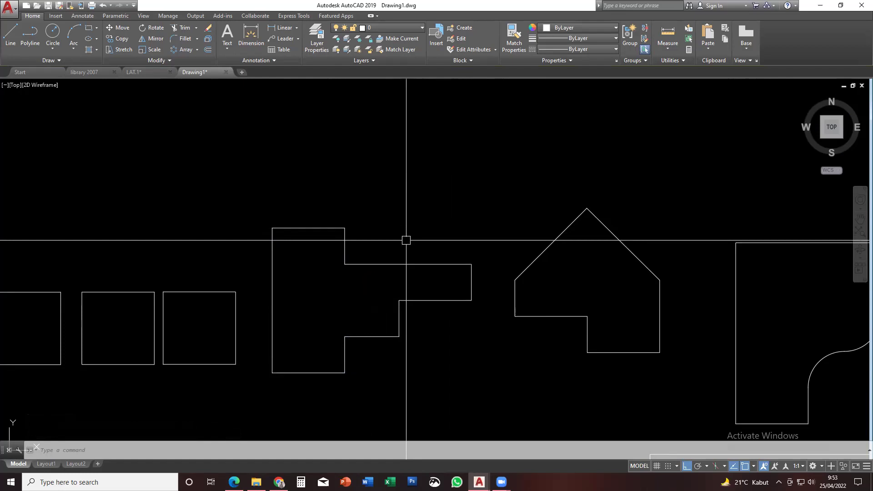
Switch to the exercise PDF in the browser, check the dimensioned stepped shape on page 2, and return to AutoCAD
scroll(400, 234, down, 5)
scroll(406, 270, up, 5)
middle_drag(405, 270, 378, 306)
middle_drag(382, 267, 363, 252)
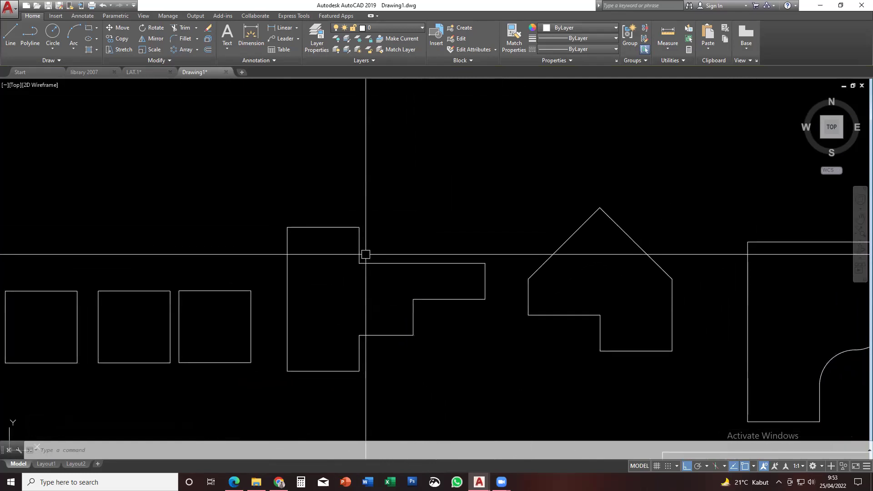
click(233, 482)
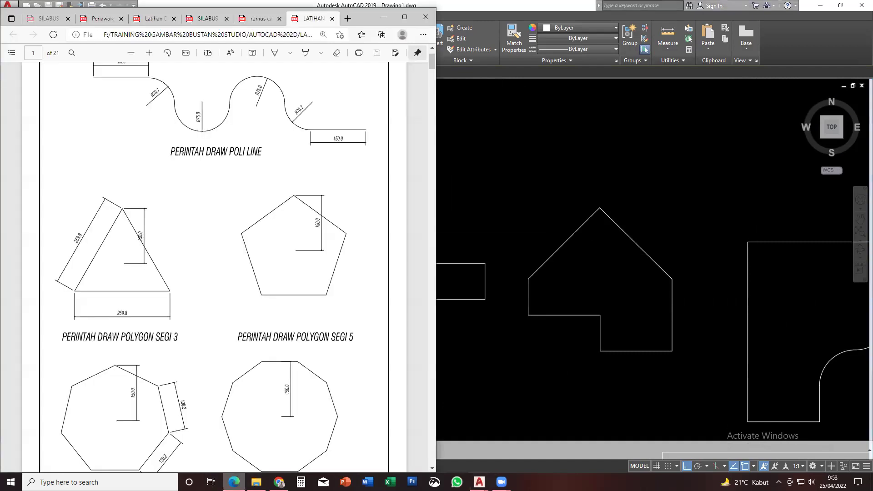
scroll(241, 319, down, 7)
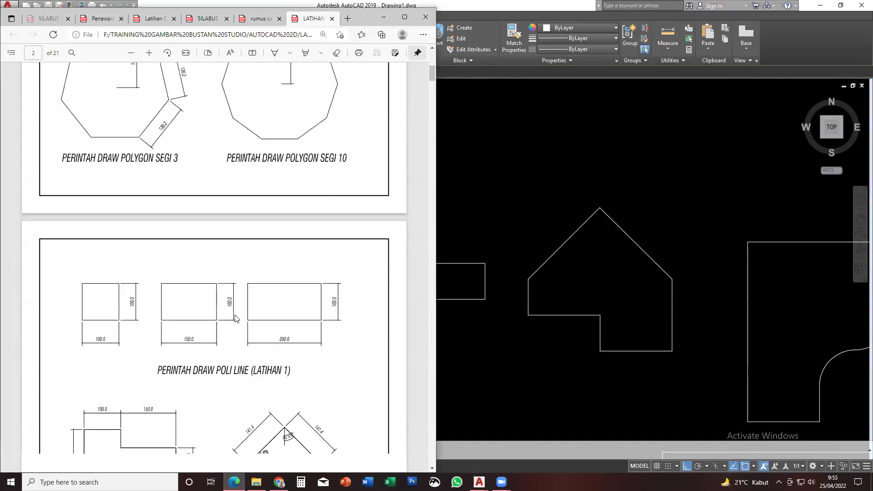
scroll(236, 318, down, 3)
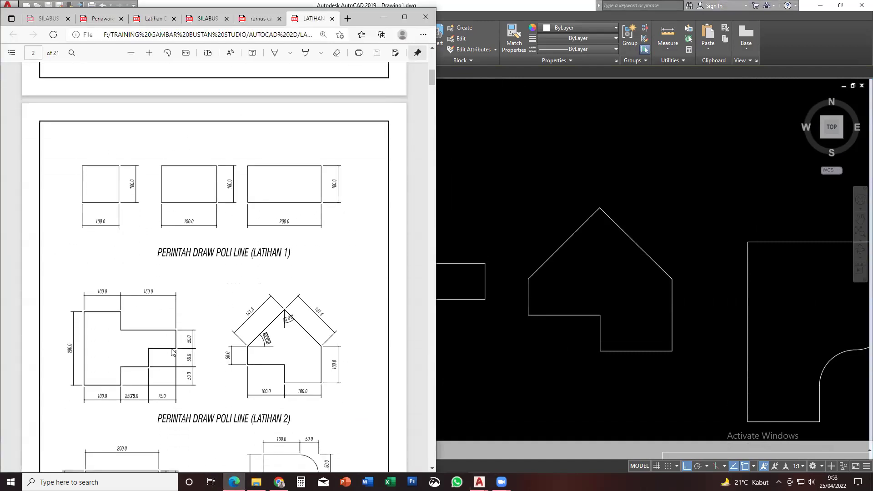
click(479, 348)
Measure the stepped shape's short horizontal edge below the arm with the Distance command
middle_drag(378, 328, 479, 300)
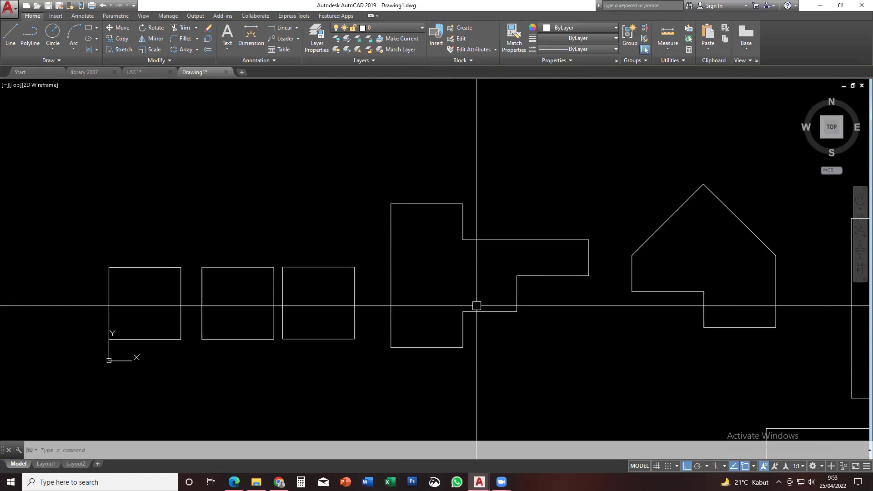
text(DI)
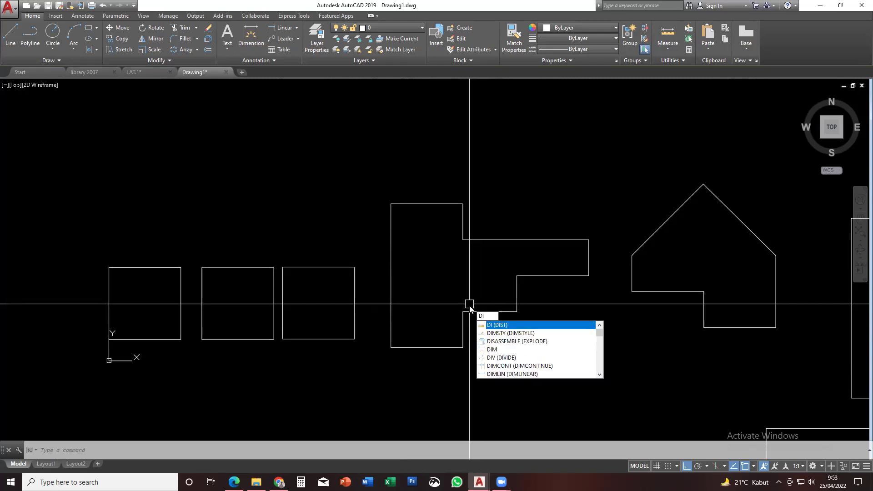
key(Return)
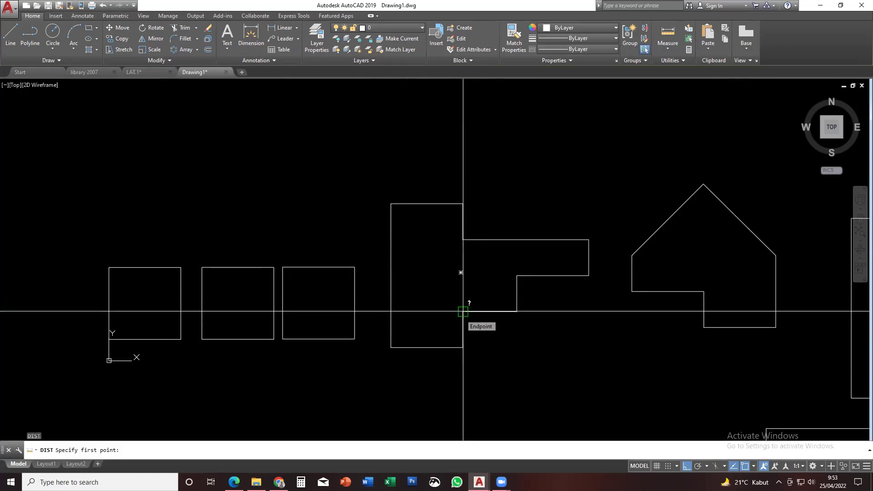
click(463, 311)
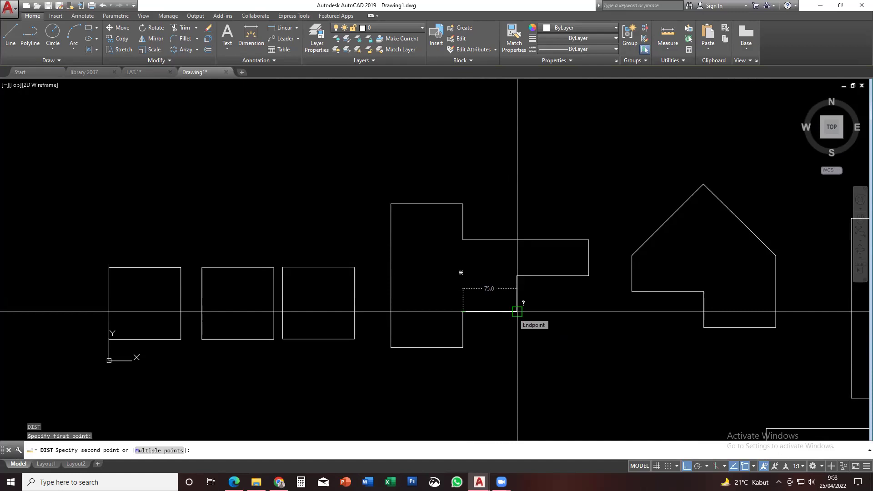
key(Escape)
key(Escape)
key(Escape)
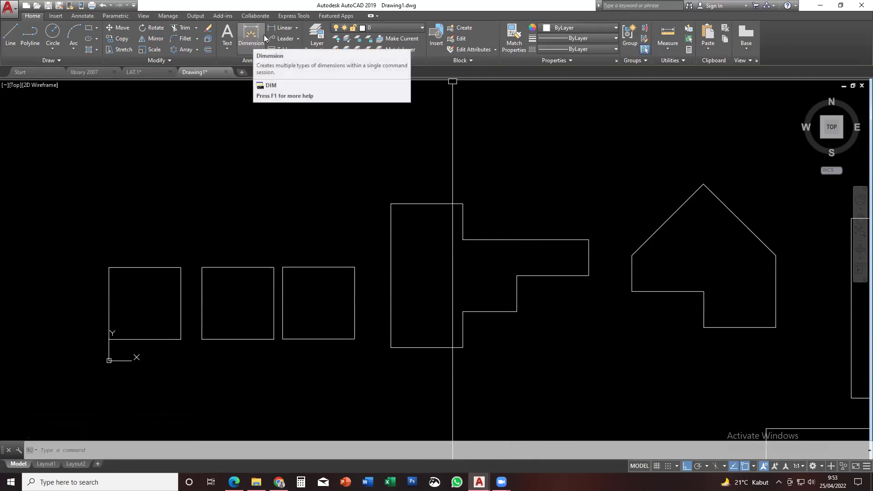
Add a horizontal Linear dimension across the top edge of the middle square, placing its dimension line above the square
click(297, 28)
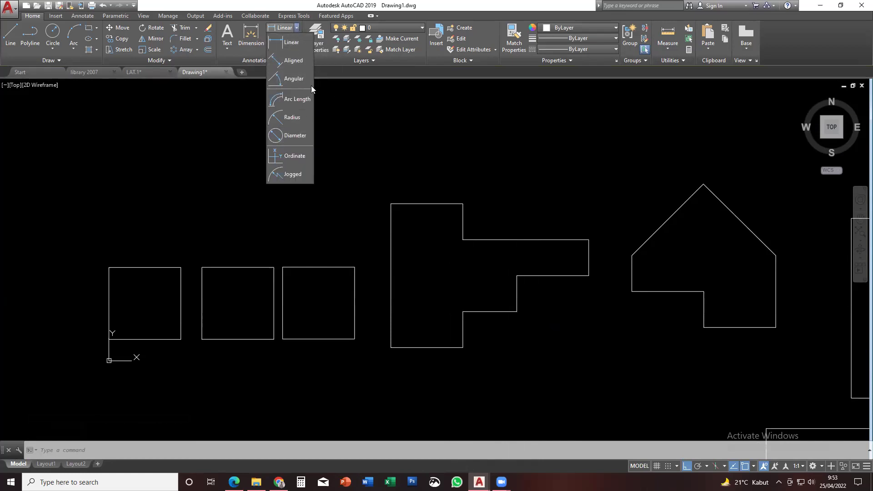
click(259, 82)
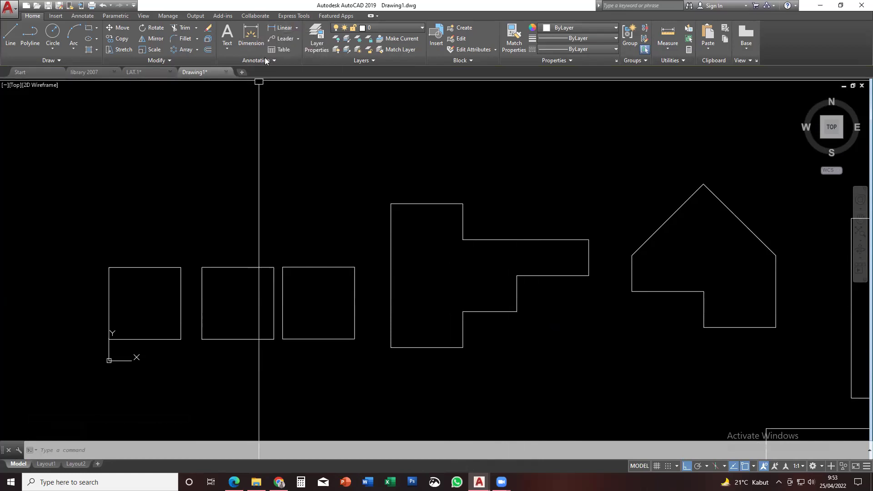
click(296, 27)
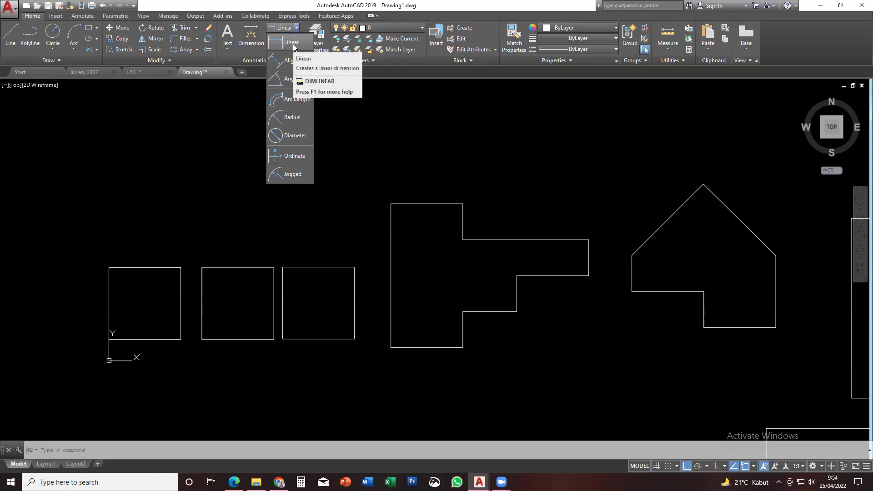
click(293, 45)
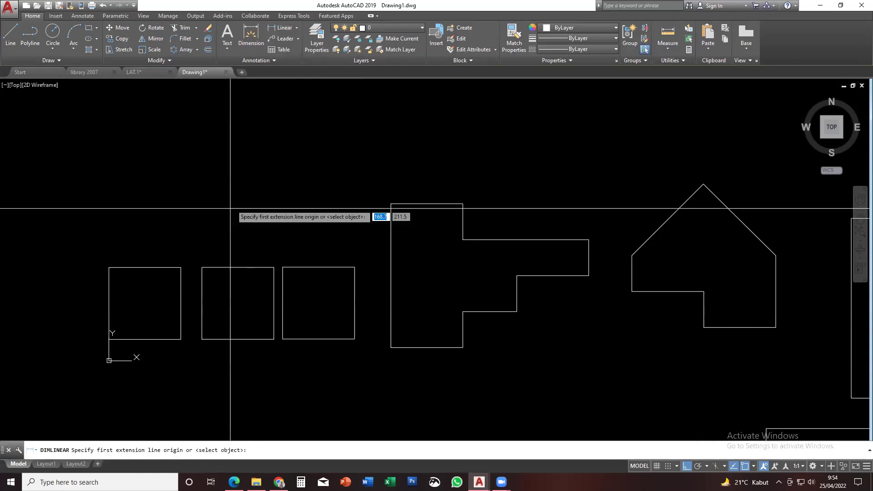
click(201, 267)
click(274, 267)
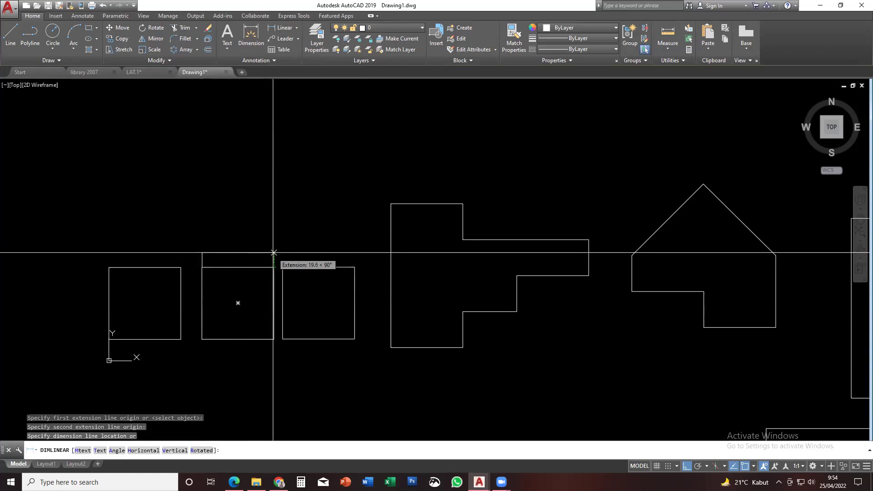
click(272, 246)
Examine the text and arrowhead size of the linear dimension above the middle square
scroll(224, 267, up, 5)
middle_drag(223, 266, 247, 273)
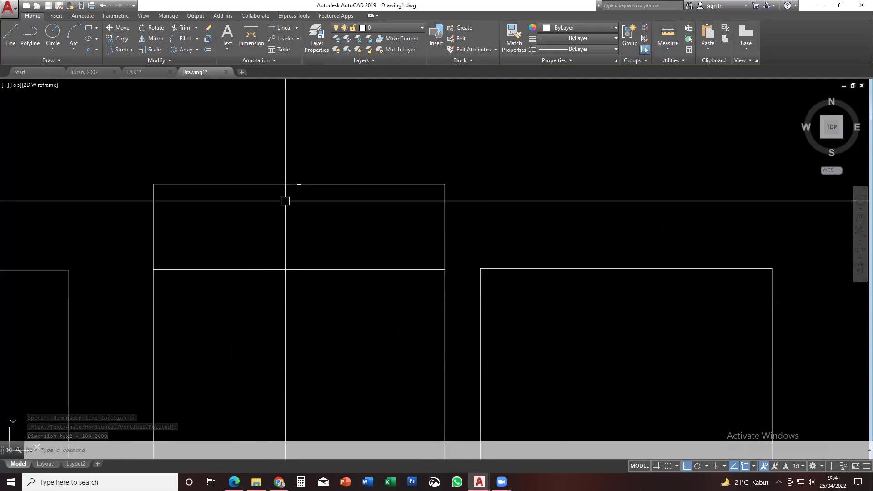
scroll(287, 202, down, 1)
mouse_move(315, 220)
middle_down()
mouse_move(304, 206)
mouse_move(332, 203)
middle_up()
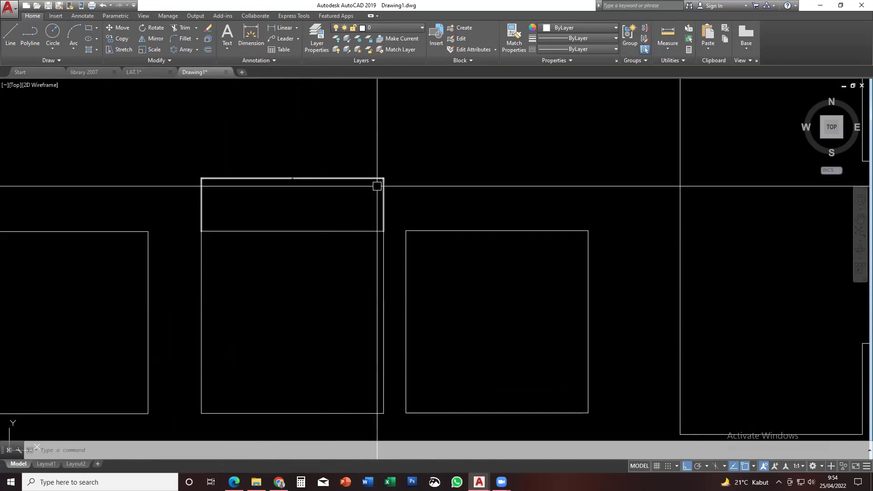
scroll(385, 179, up, 2)
scroll(385, 180, up, 4)
scroll(378, 187, down, 10)
middle_drag(331, 250, 356, 239)
scroll(359, 244, up, 4)
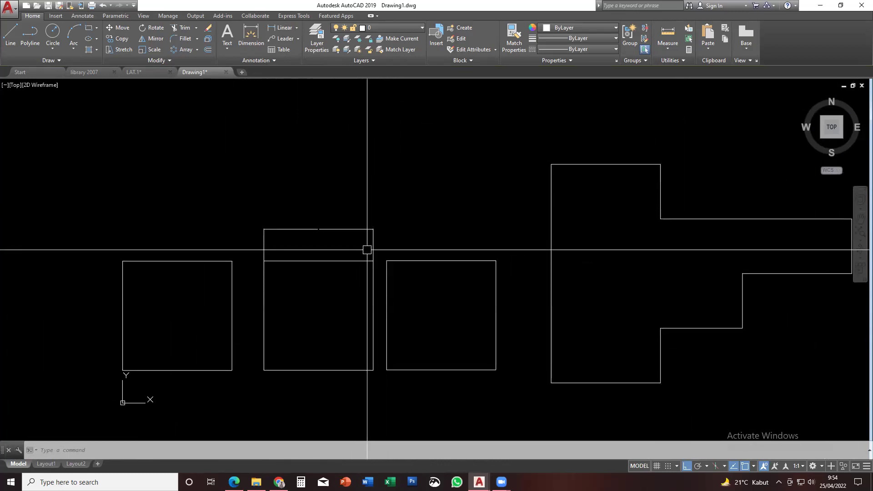
Set the overall scale for dimension features in the Standard dimension style to 50 and apply it
text(D)
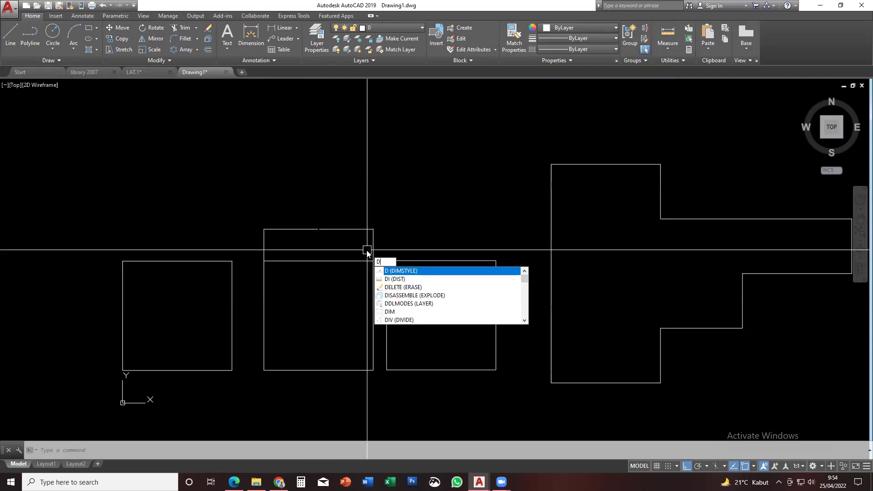
key(Return)
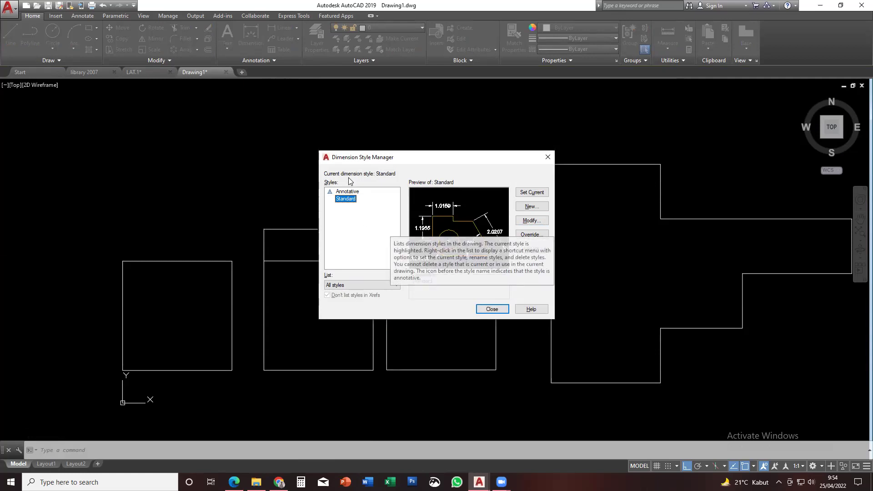
click(343, 199)
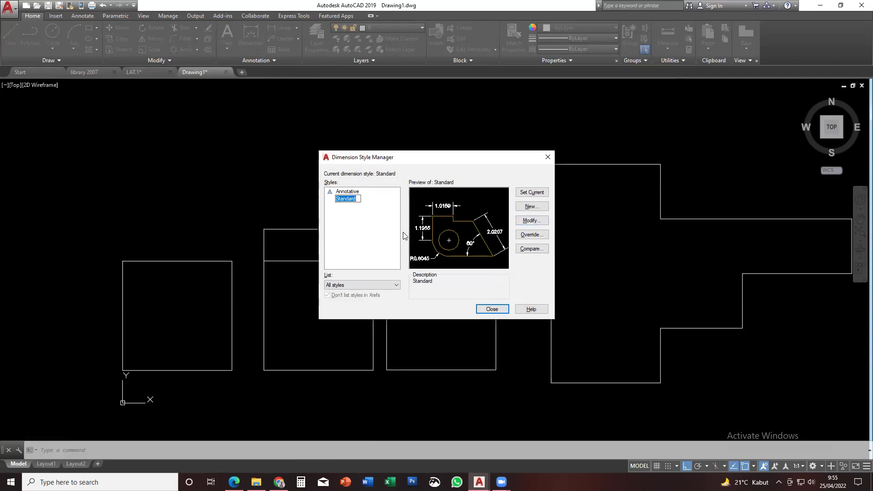
click(536, 222)
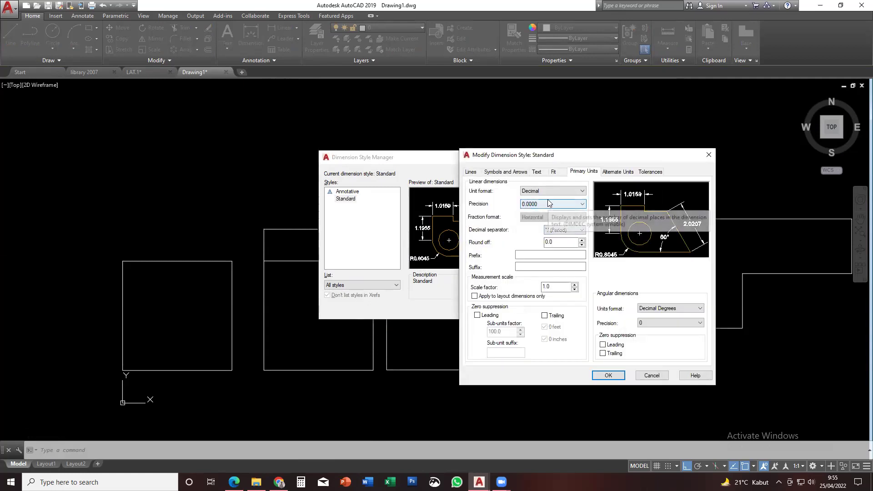
click(555, 174)
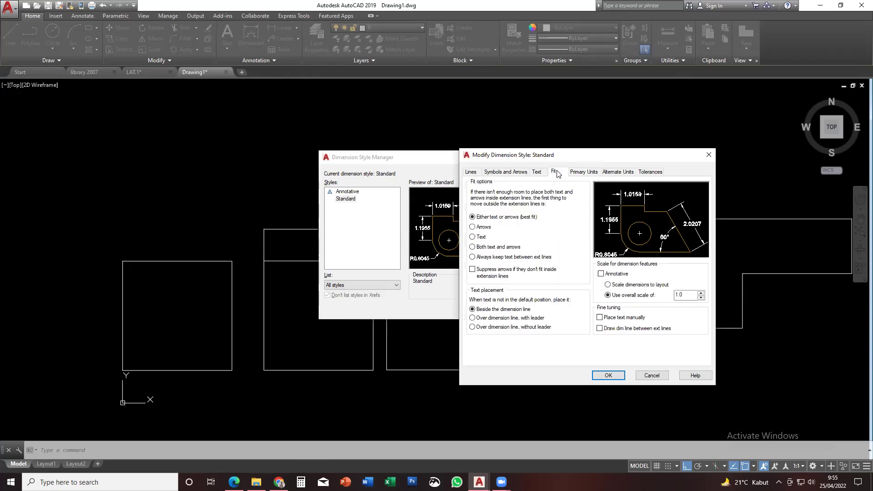
drag(578, 158, 457, 146)
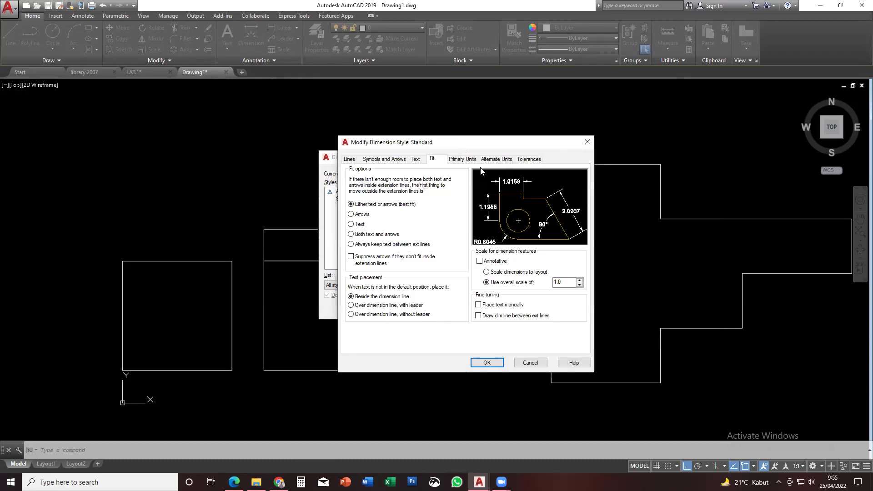
double_click(556, 283)
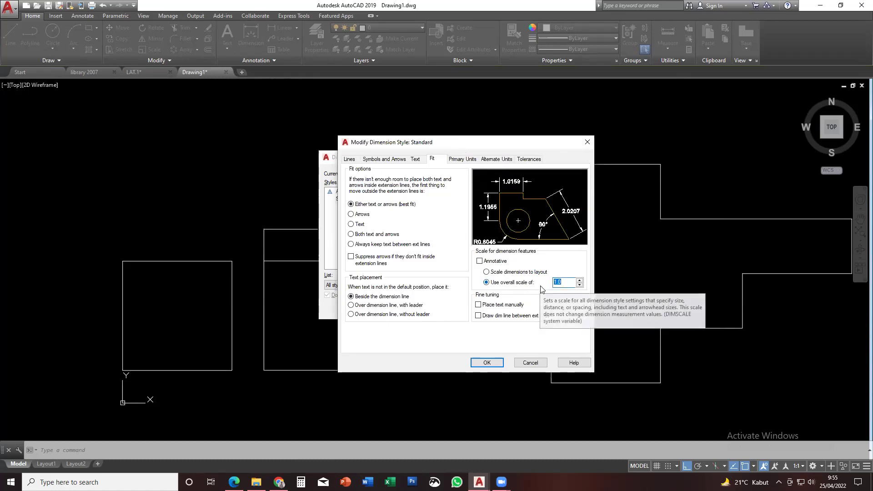
text(7)
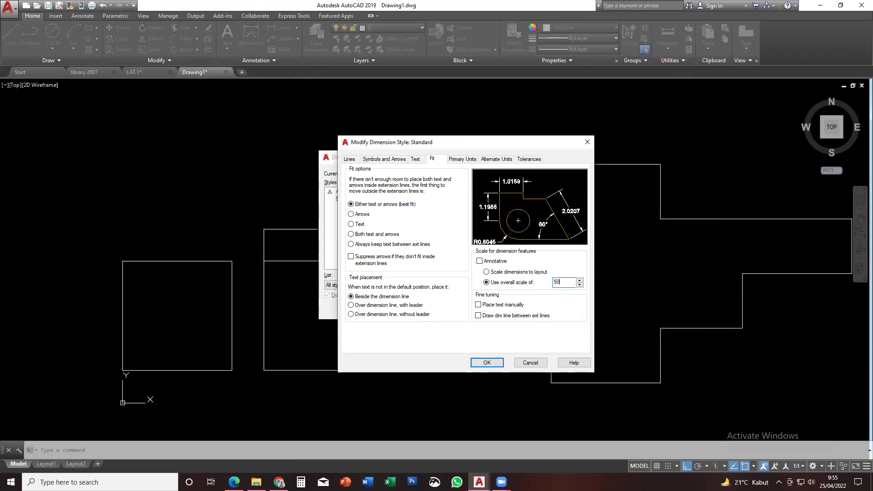
click(486, 363)
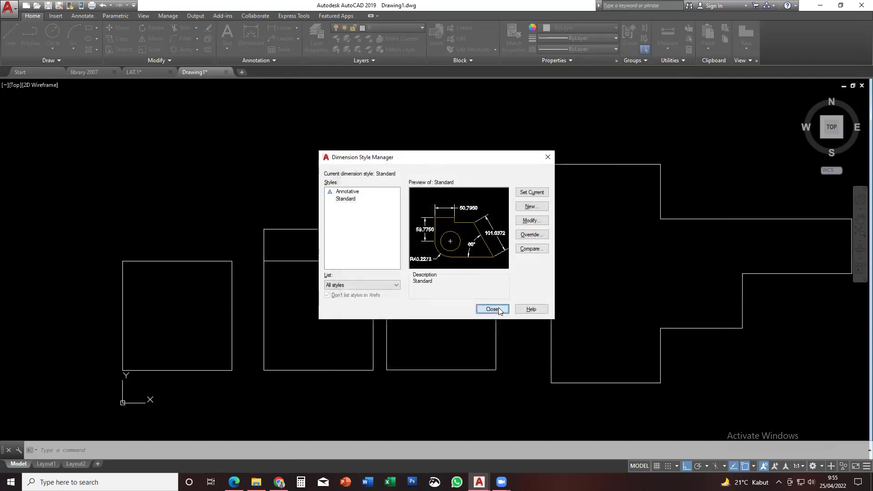
click(493, 309)
scroll(296, 271, up, 3)
middle_drag(296, 269, 295, 268)
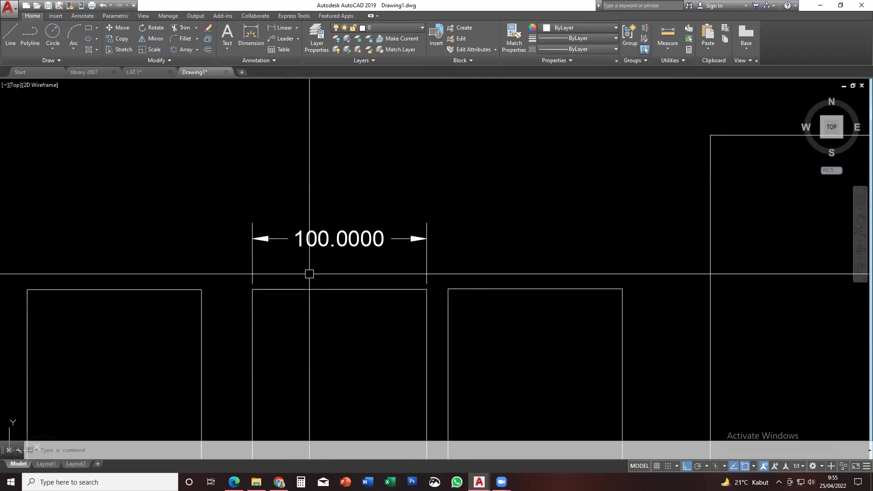
Set the overall scale for dimension features in the Standard dimension style to 1.0
text(d)
key(Return)
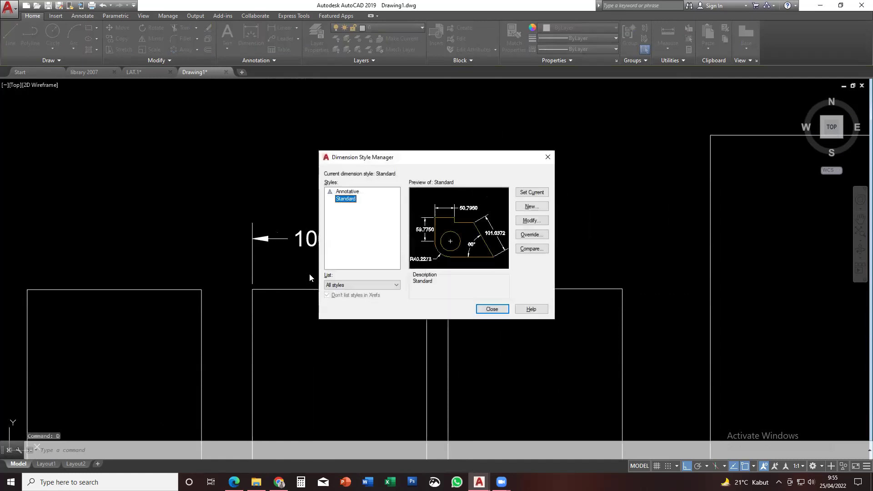
click(522, 221)
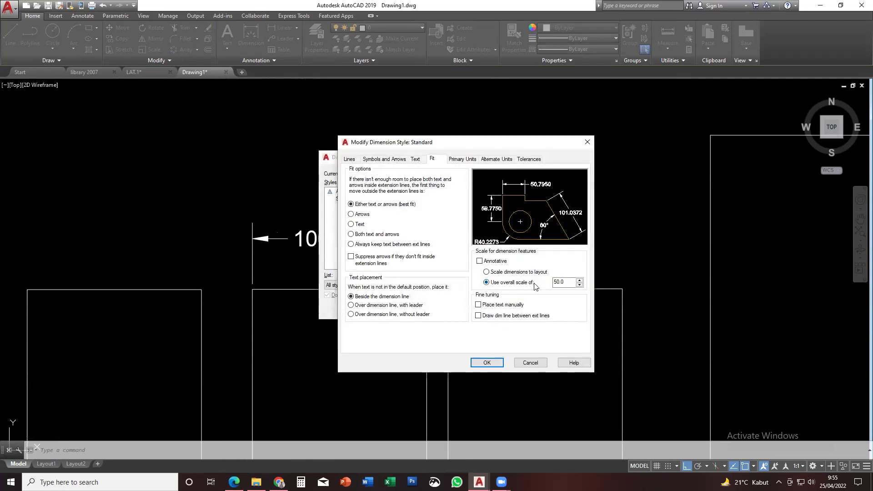
drag(566, 283, 553, 281)
text(1.0)
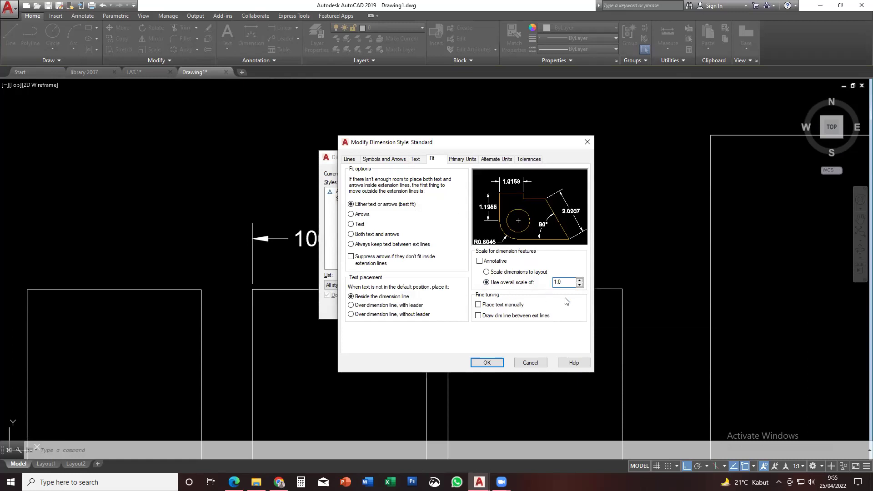
Set both the text height and the arrow size of the Standard dimension style to 25
click(416, 159)
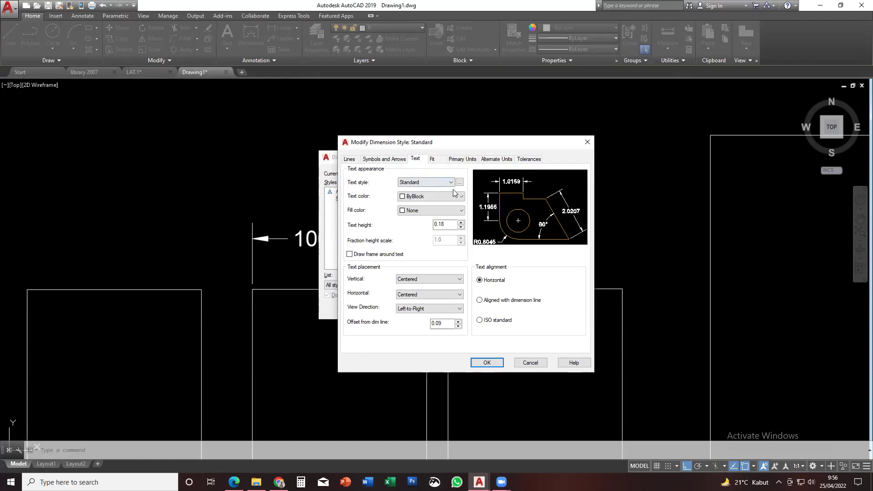
double_click(446, 223)
text(25)
click(391, 160)
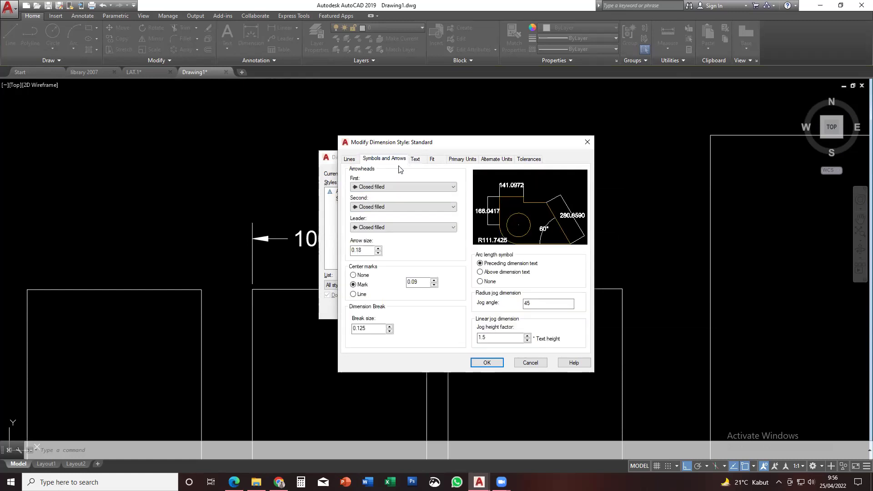
double_click(361, 250)
text(25)
Set the dimension arrowheads to Architectural tick and the linear dimension precision to 0.0, and apply the Standard style changes
click(397, 187)
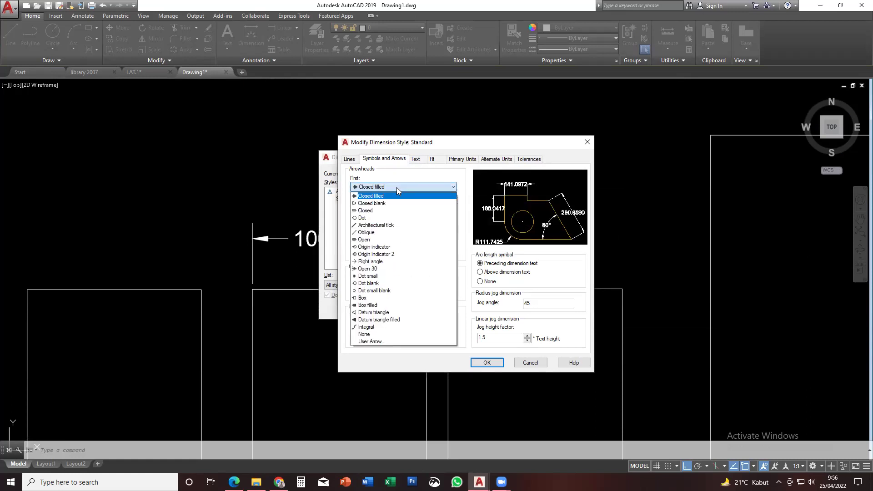
click(389, 225)
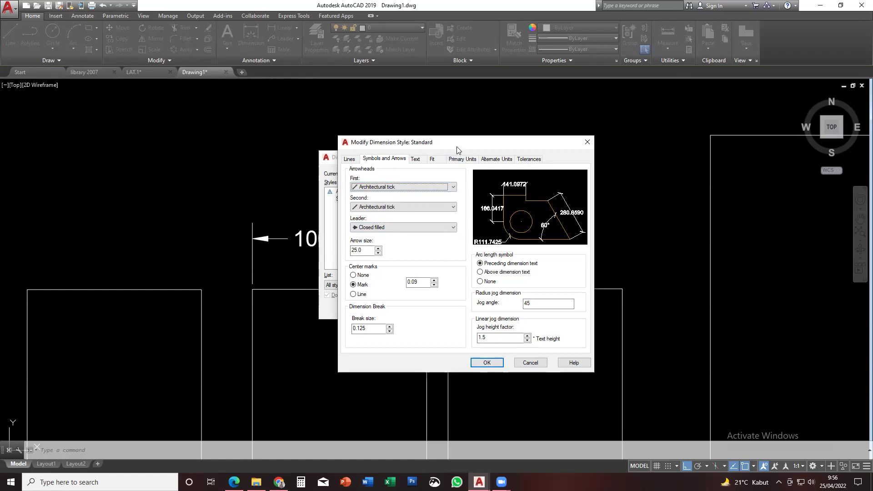
drag(457, 147, 470, 182)
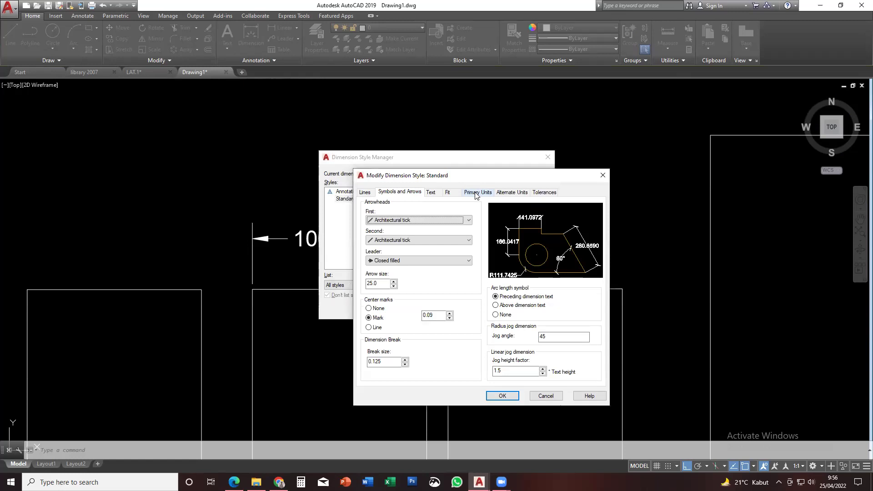
click(476, 192)
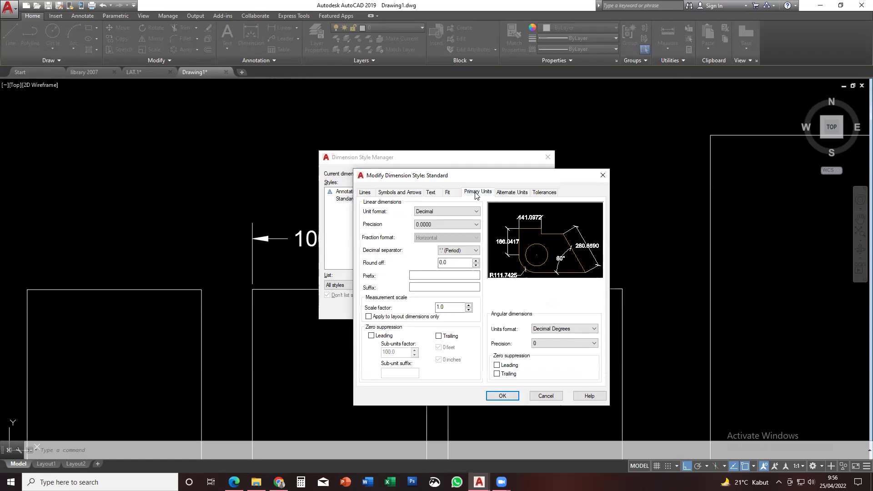
click(457, 225)
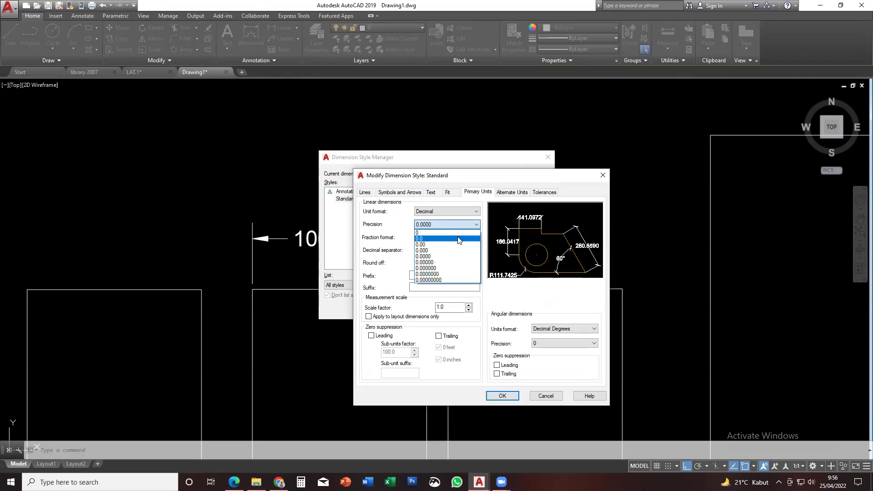
click(457, 239)
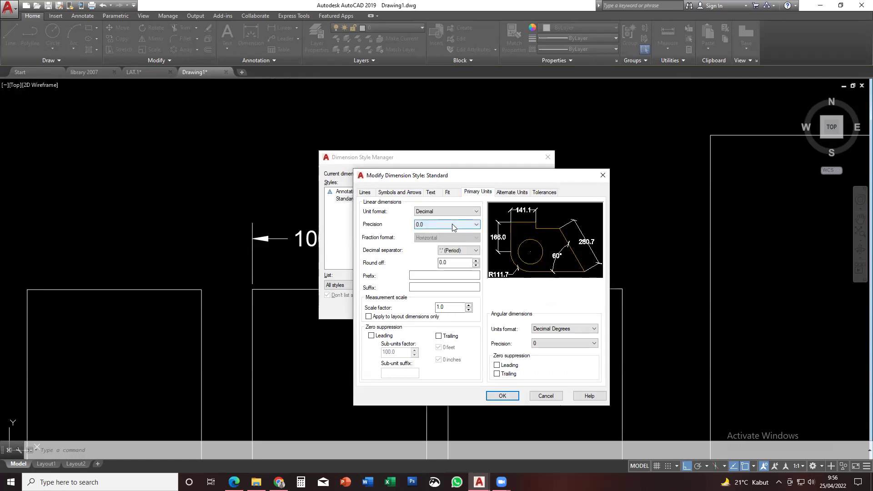
click(499, 397)
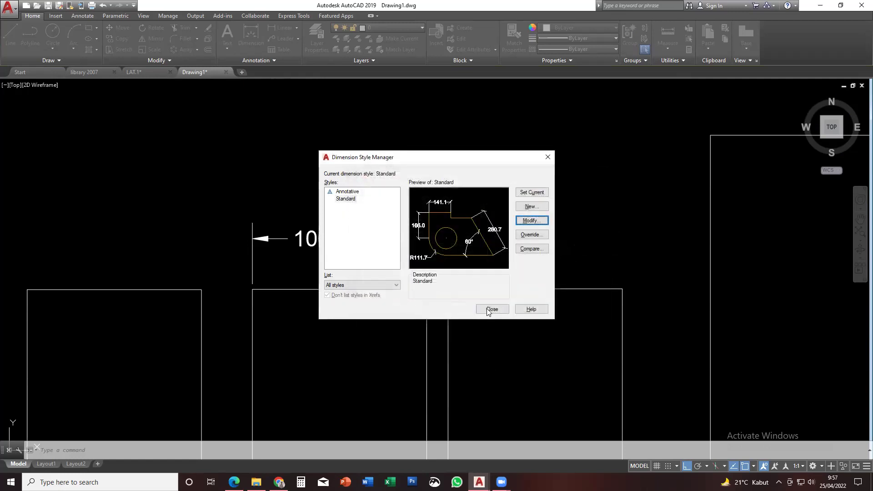
click(492, 310)
middle_drag(432, 293, 462, 286)
scroll(421, 259, up, 2)
middle_drag(421, 259, 450, 284)
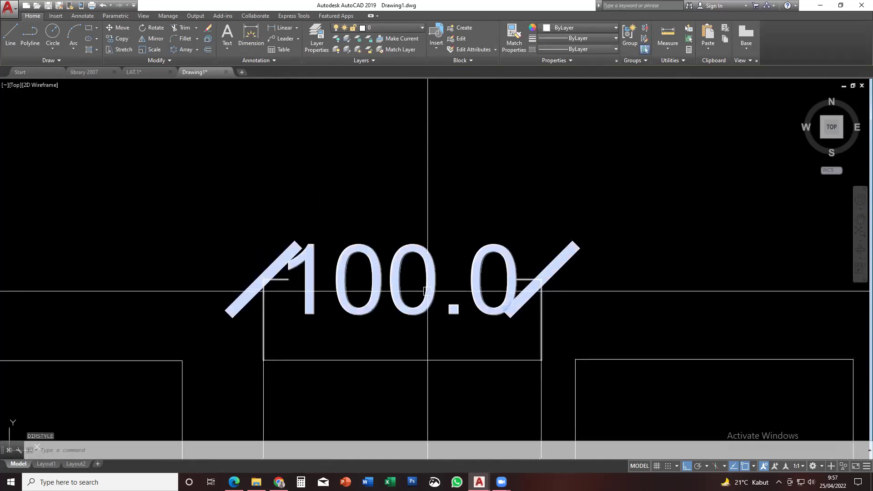
Set both the text height and the arrow size of the Standard dimension style to 10 and apply the changes
text(d)
key(Return)
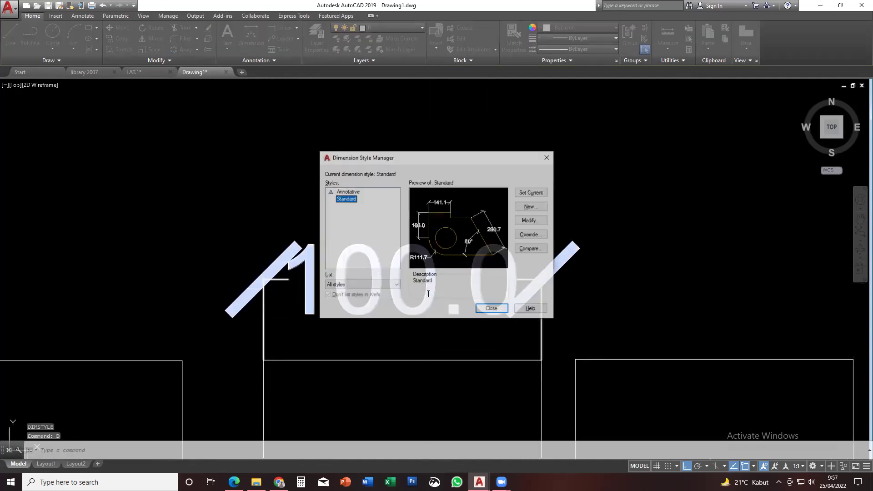
click(539, 224)
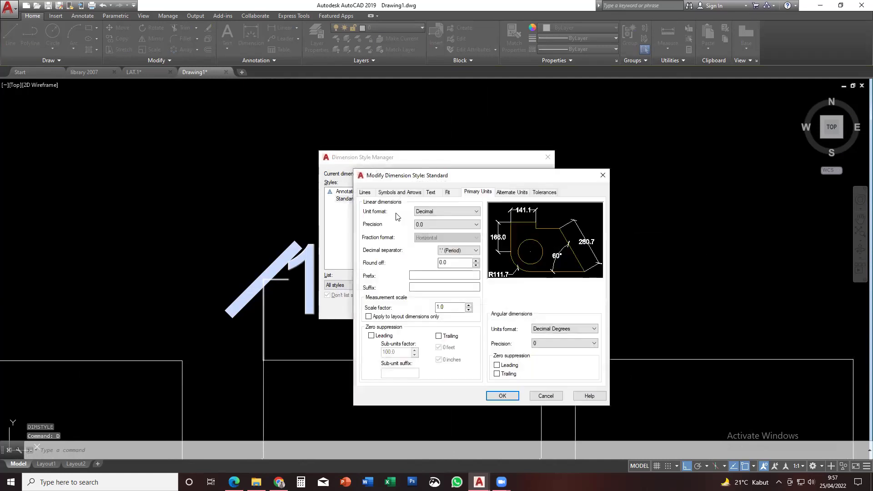
click(430, 192)
drag(468, 257, 444, 258)
text(10)
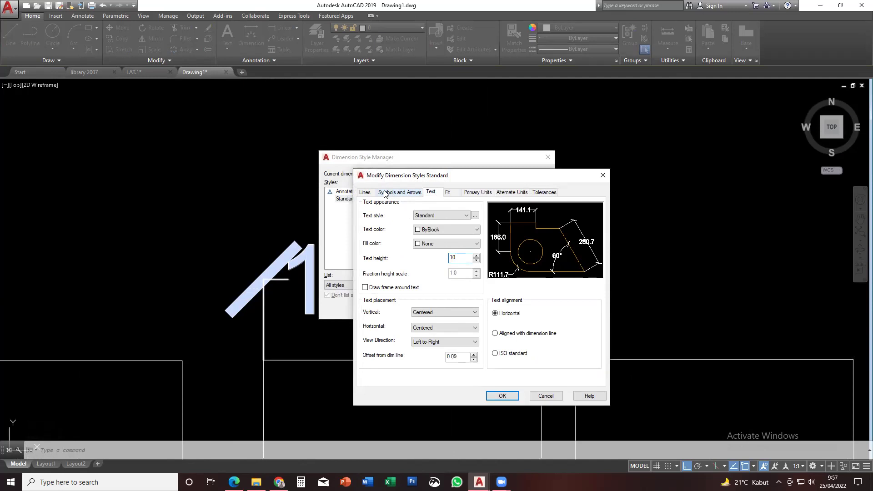
click(386, 192)
drag(391, 283, 367, 283)
text(10)
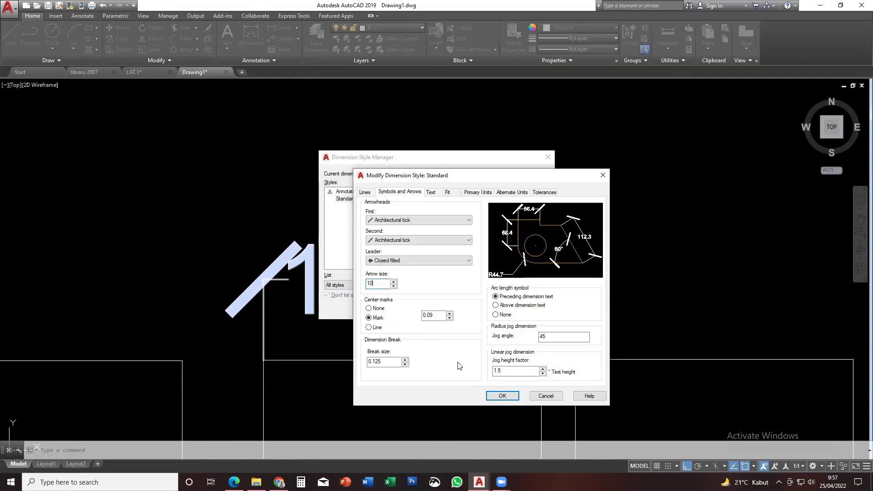
click(495, 395)
click(495, 307)
Examine the text and tick size of the linear dimension above the middle square relative to the neighbouring shapes
scroll(463, 336, down, 4)
mouse_move(463, 336)
middle_down()
mouse_move(463, 268)
mouse_move(456, 268)
middle_up()
scroll(455, 259, down, 2)
scroll(453, 250, up, 2)
scroll(454, 261, up, 2)
scroll(405, 247, down, 2)
scroll(394, 234, up, 2)
middle_drag(394, 232, 400, 247)
scroll(400, 247, down, 2)
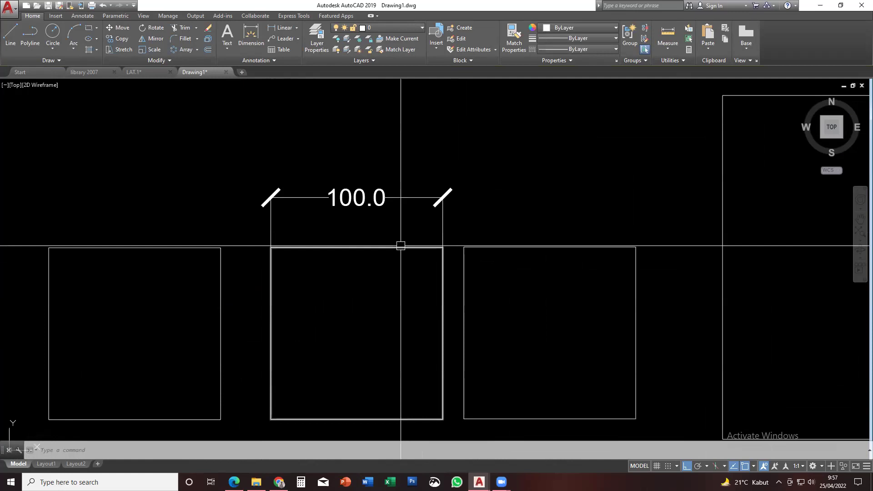
mouse_move(400, 244)
middle_down()
mouse_move(369, 218)
mouse_move(371, 227)
middle_up()
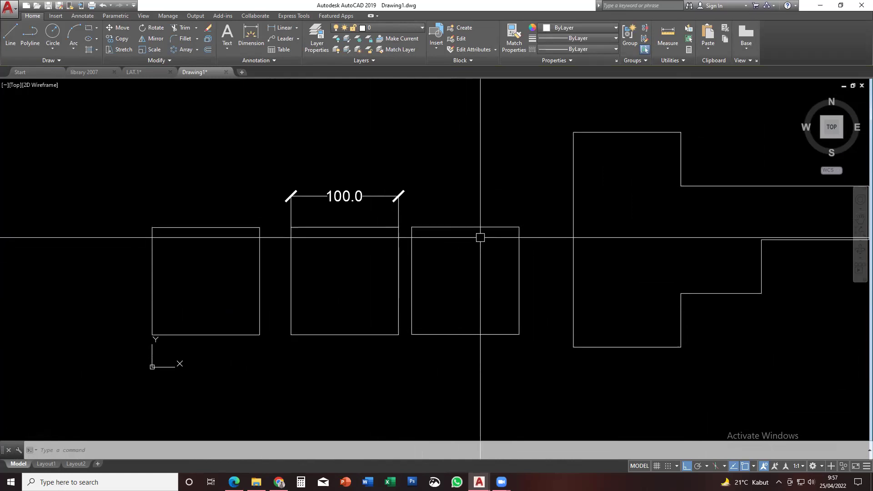
scroll(480, 233, down, 2)
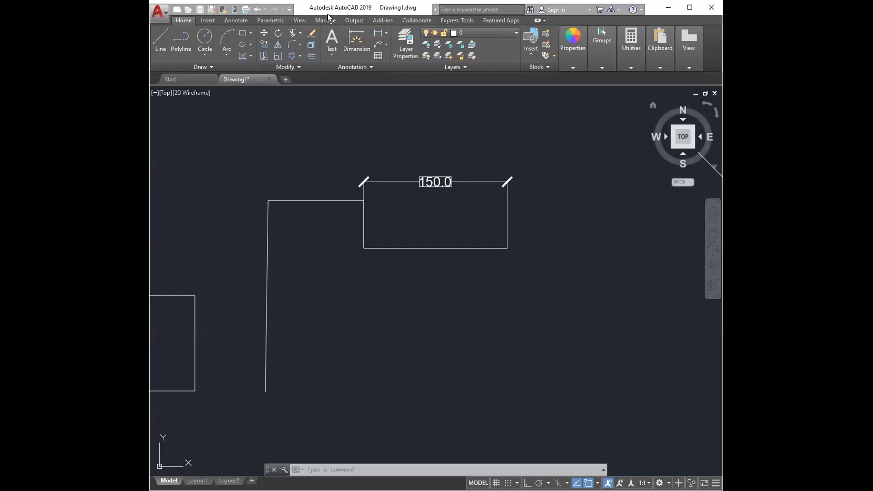
Maximize the window of the drawing with the 150.0 dimension and try the Linear dimension command
click(690, 8)
scroll(463, 212, down, 2)
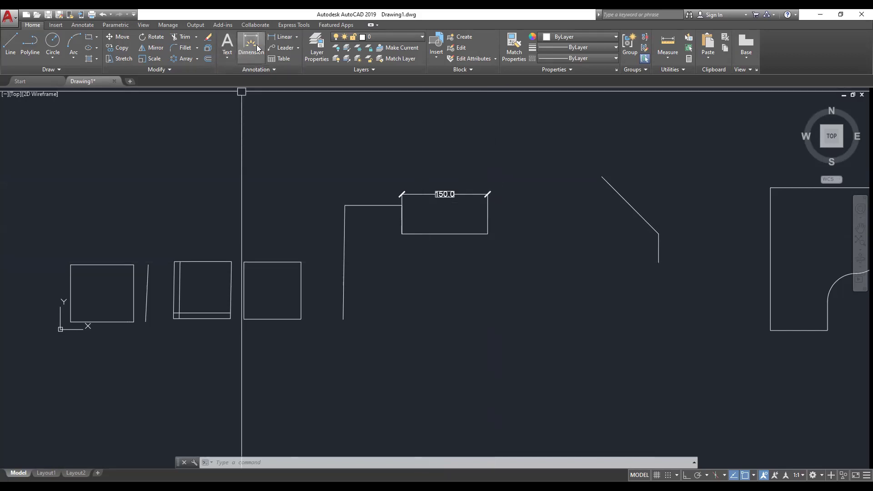
click(286, 36)
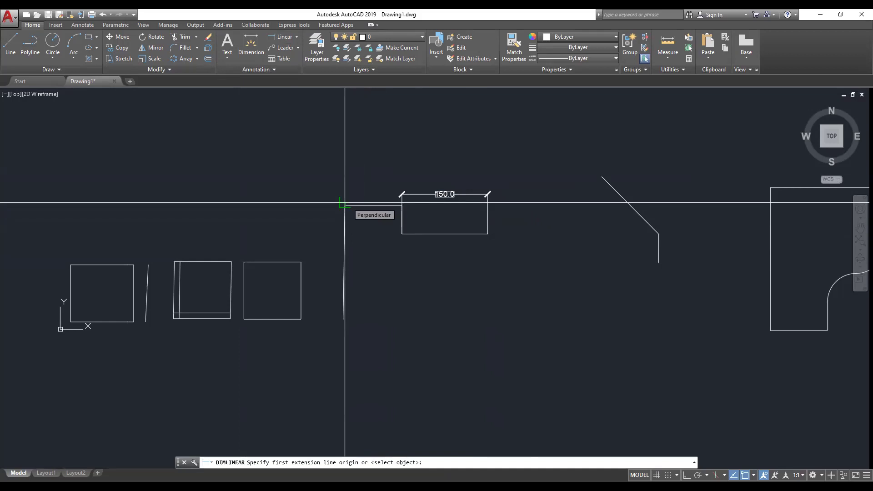
key(Escape)
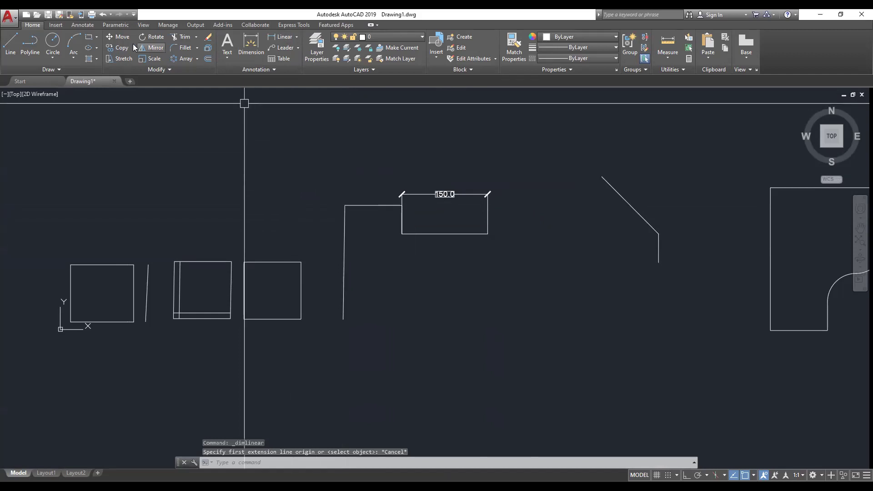
Add an Aligned dimension along the slanted left edge of the left triangle, with the dimension line outside the shape
click(297, 38)
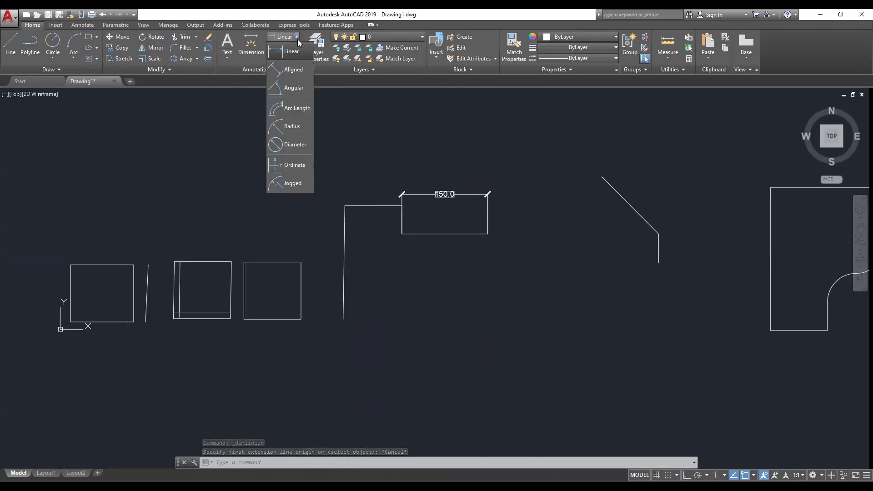
click(291, 72)
scroll(388, 234, down, 4)
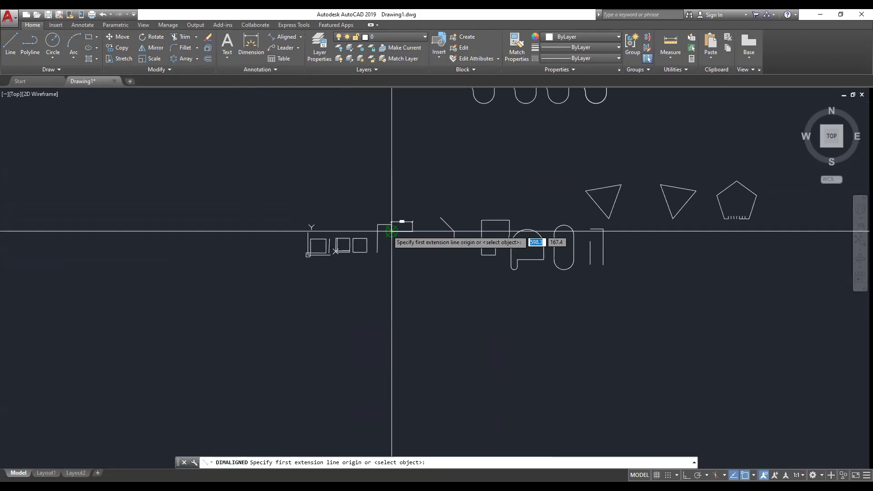
scroll(654, 205, up, 4)
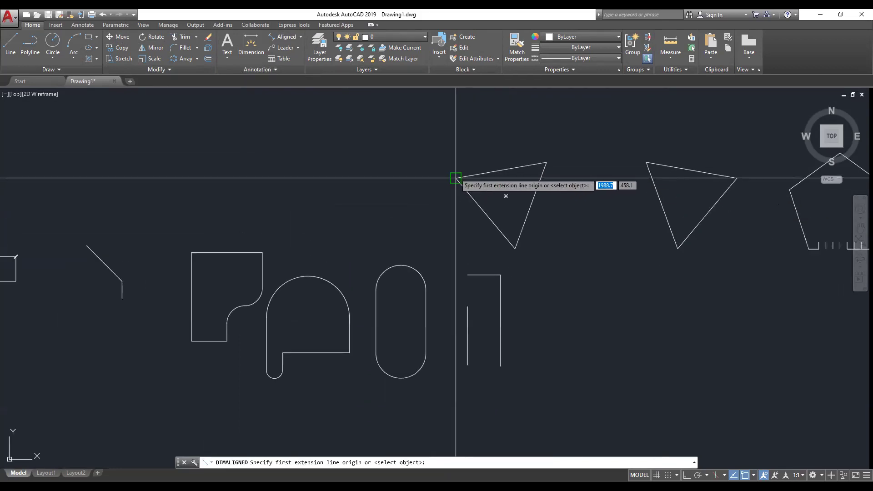
click(456, 178)
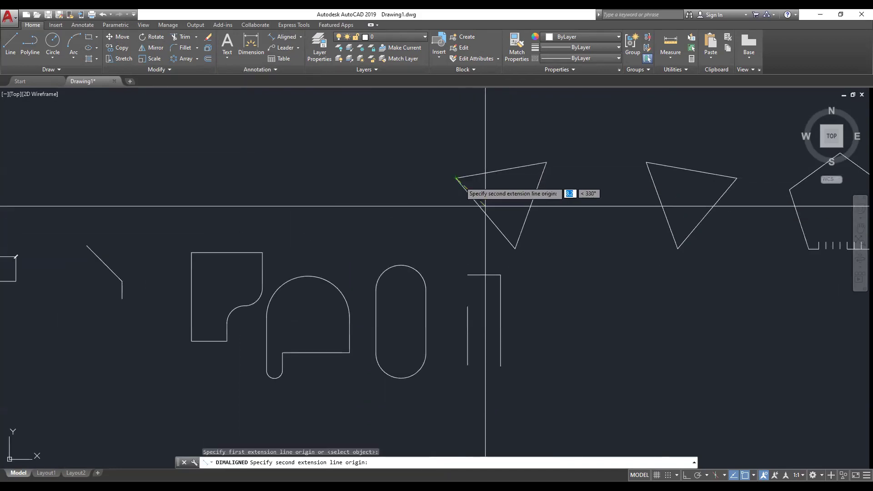
click(515, 248)
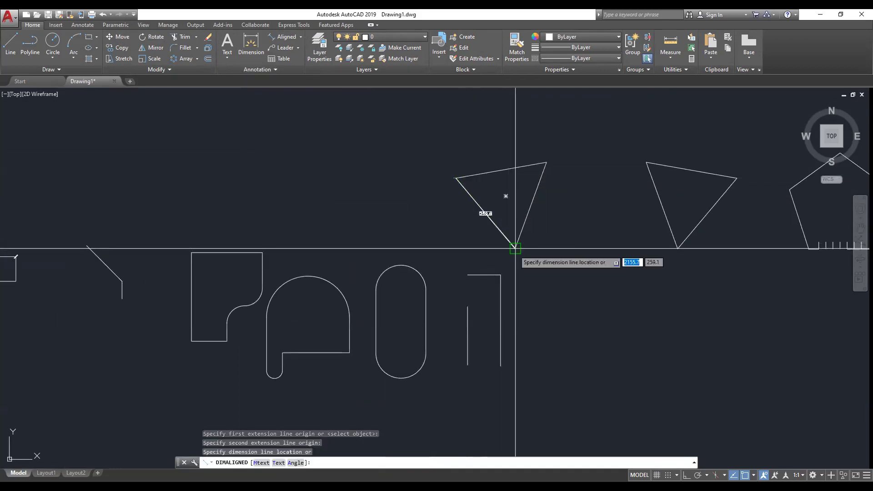
click(489, 260)
scroll(462, 242, up, 4)
scroll(477, 236, down, 2)
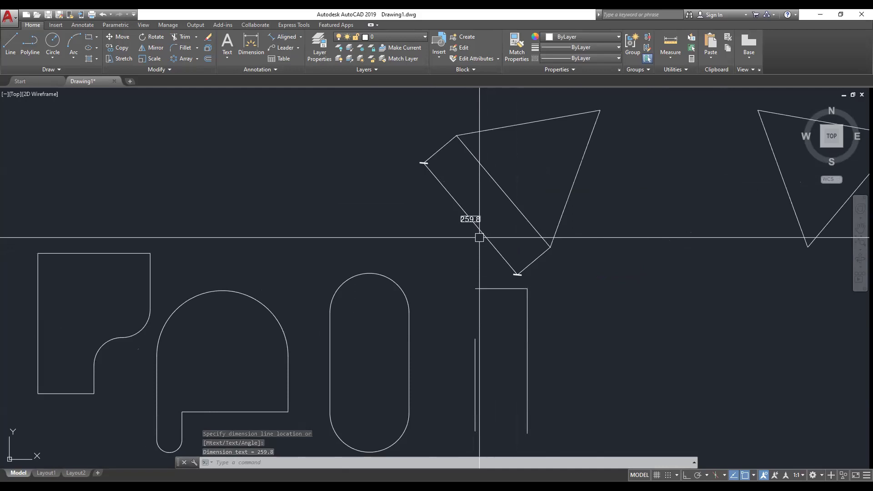
scroll(479, 237, down, 2)
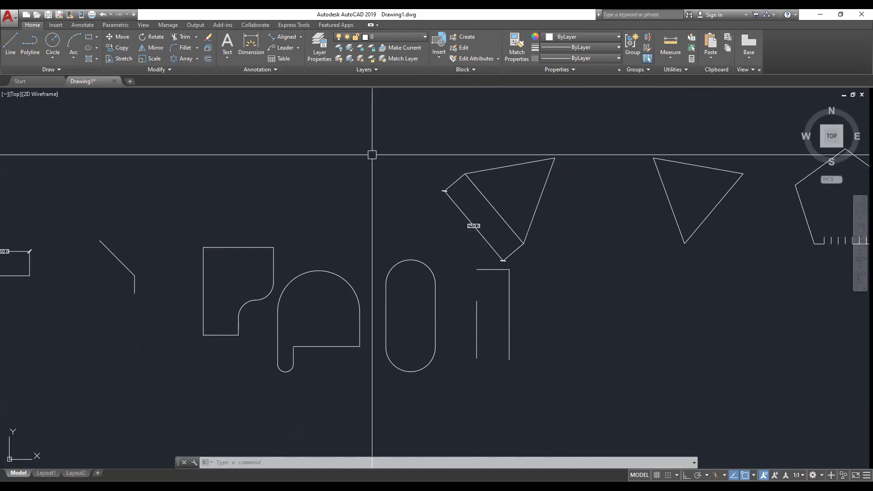
click(300, 40)
click(293, 59)
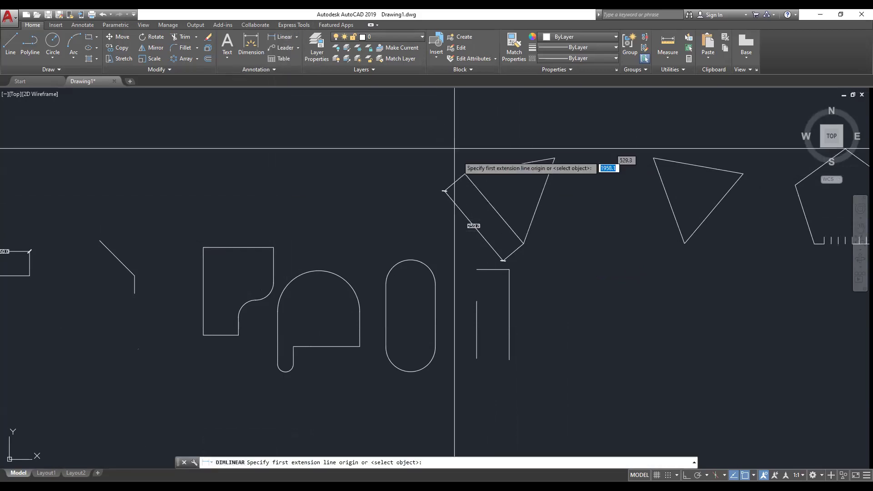
click(465, 173)
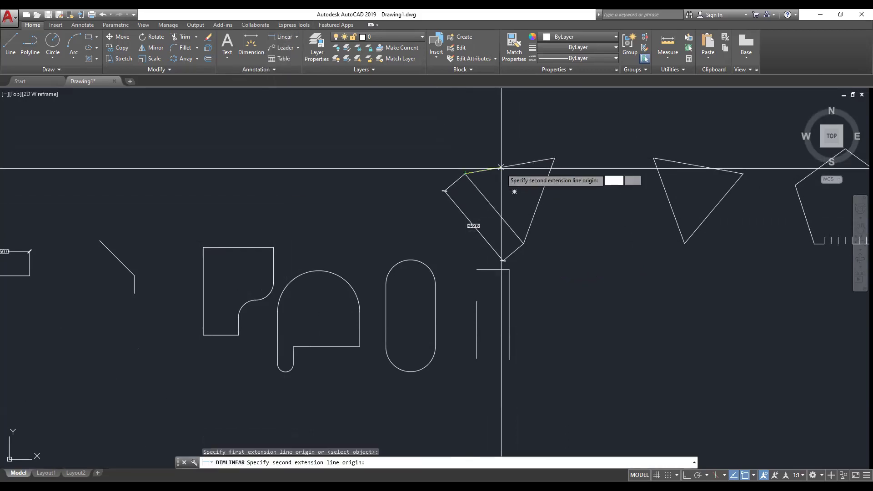
click(555, 158)
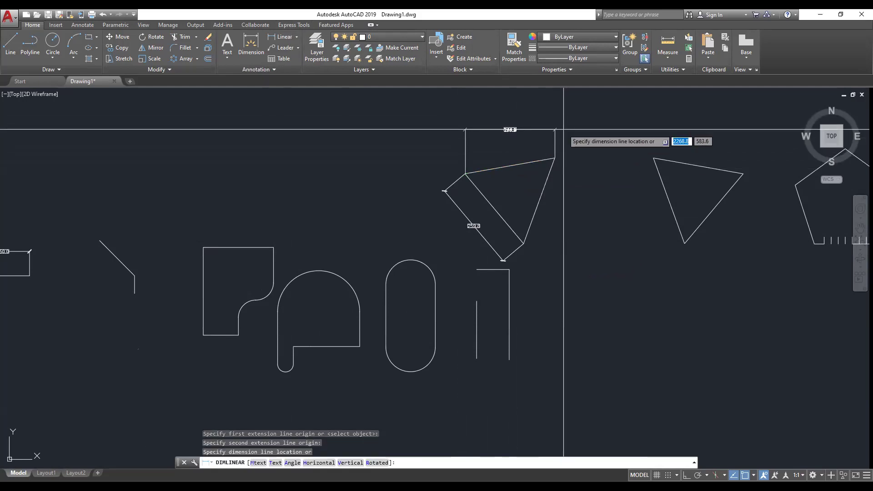
key(Escape)
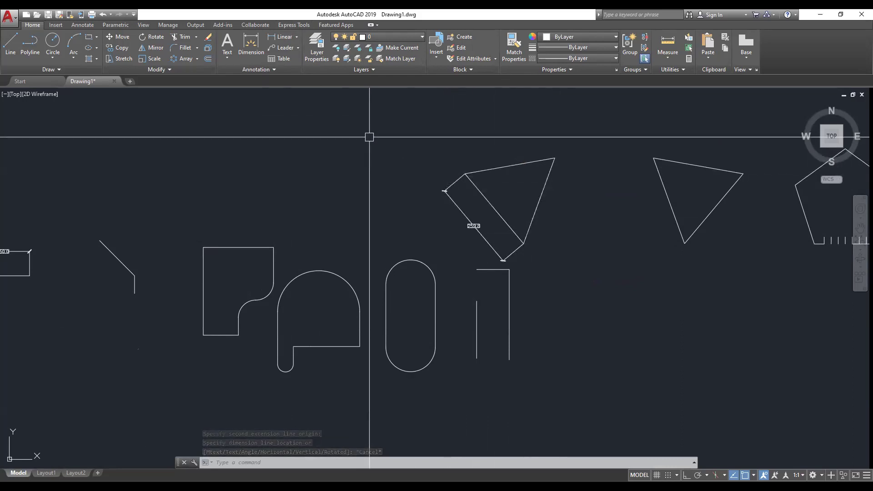
Add an Angular dimension between the upper and right edges of the left triangle, placing its arc inside the shape
click(296, 36)
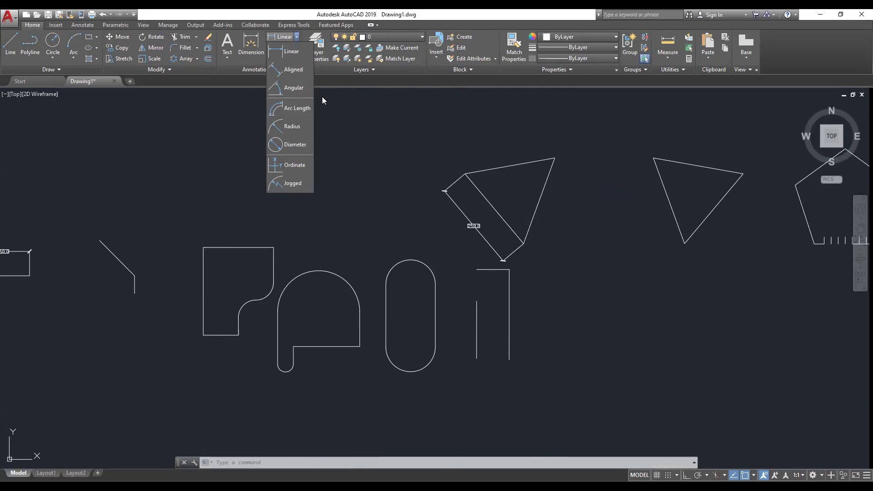
click(294, 87)
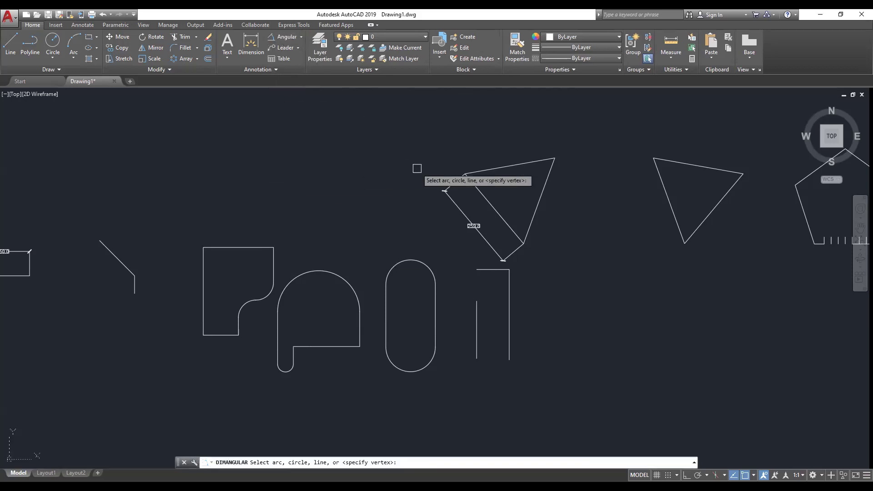
scroll(566, 179, up, 4)
click(306, 166)
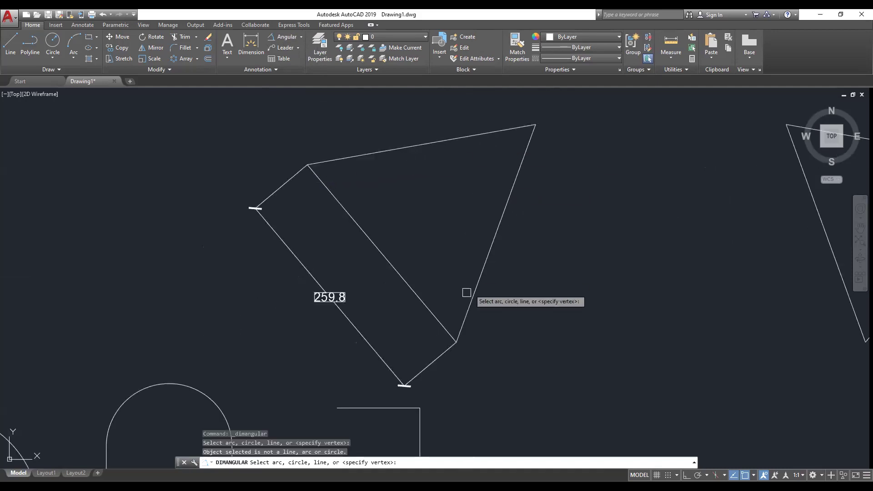
click(457, 341)
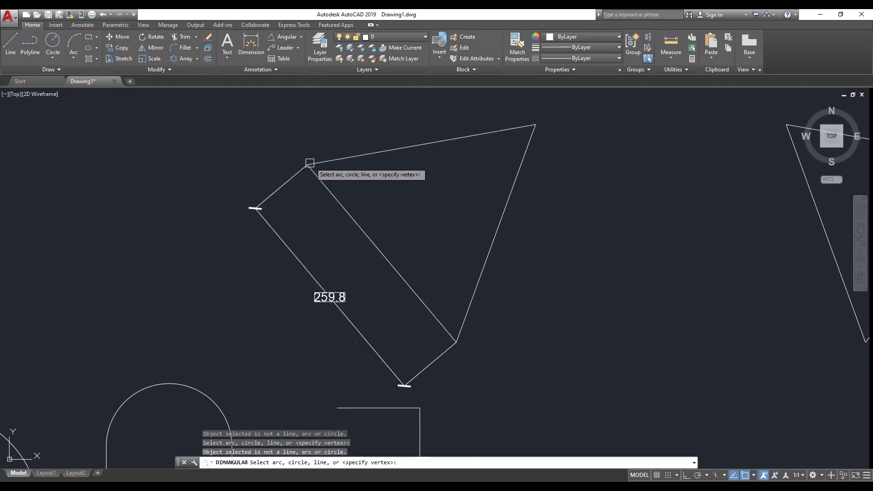
click(536, 127)
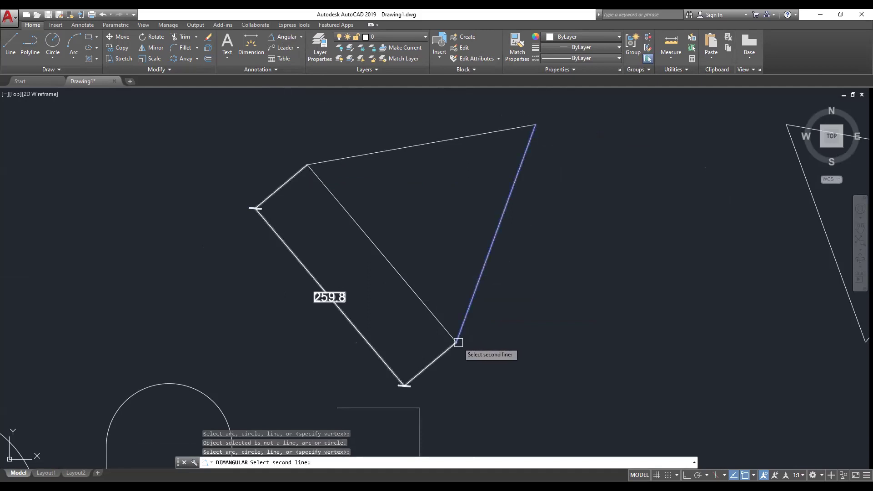
click(434, 145)
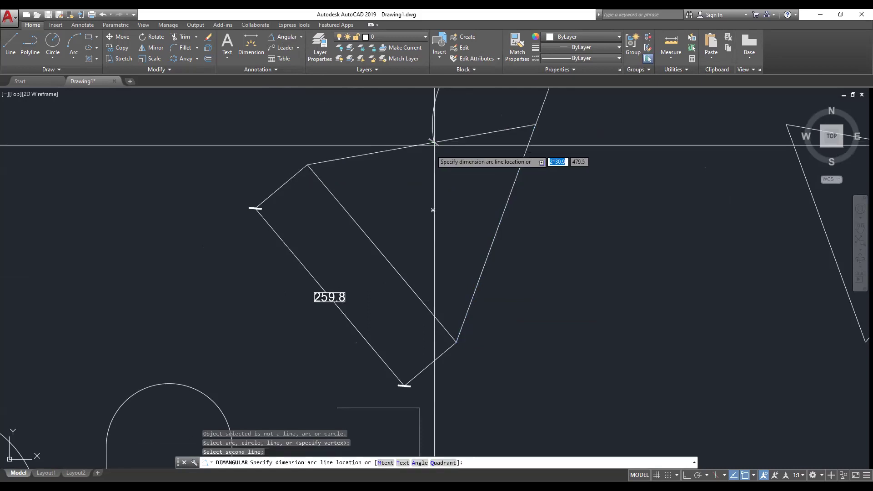
scroll(421, 165, down, 4)
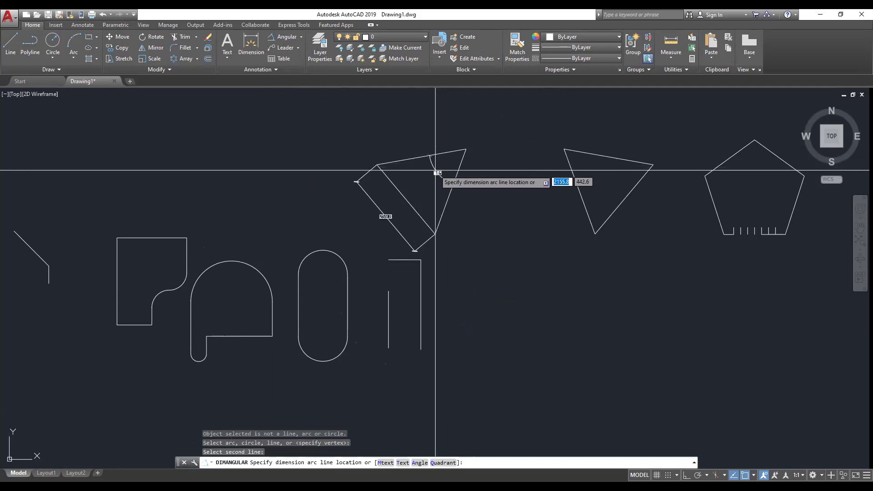
click(419, 186)
scroll(435, 187, up, 4)
scroll(436, 186, down, 2)
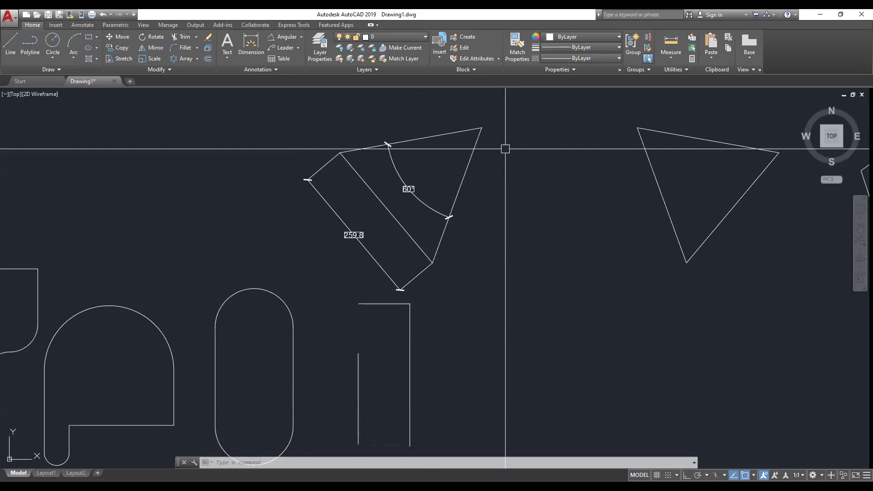
Add an Arc Length dimension around the upper arc of the vertical slot shape, placed outside the outline
click(302, 37)
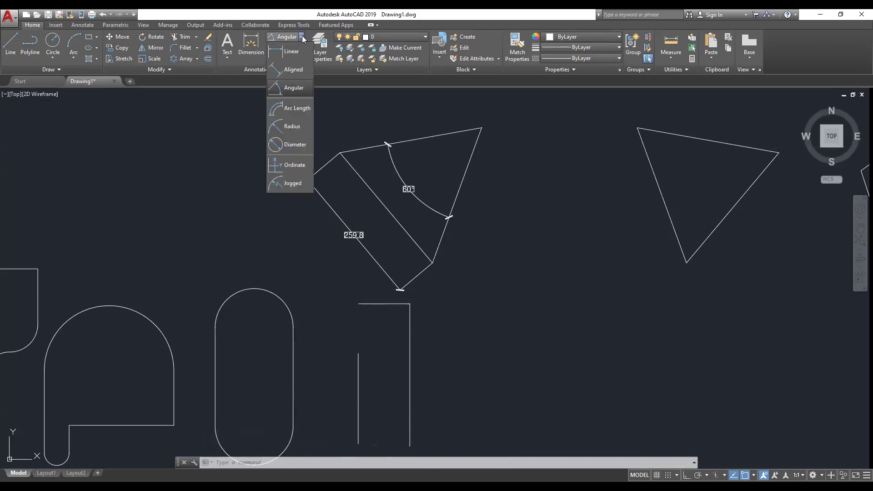
click(305, 108)
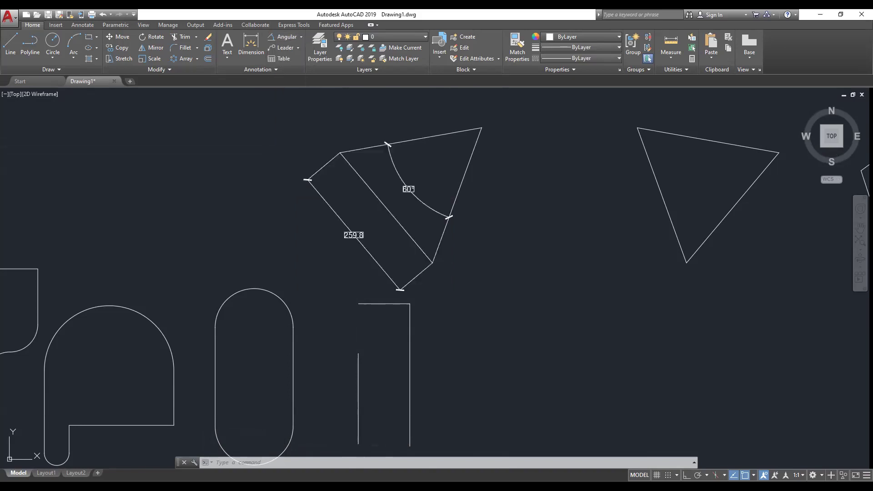
click(216, 321)
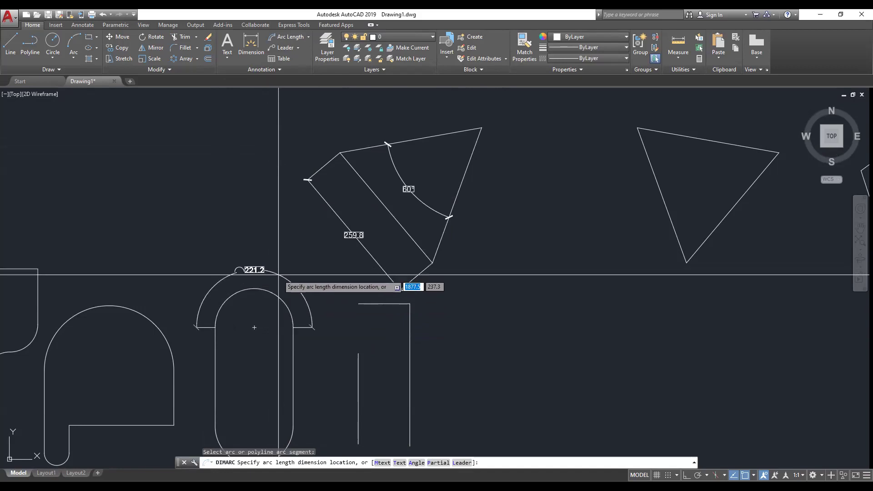
click(282, 272)
scroll(316, 184, down, 4)
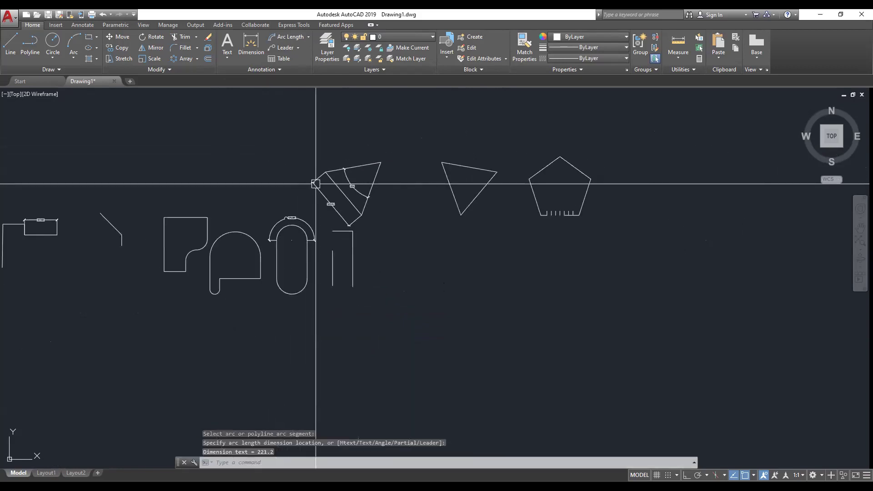
scroll(236, 175, up, 2)
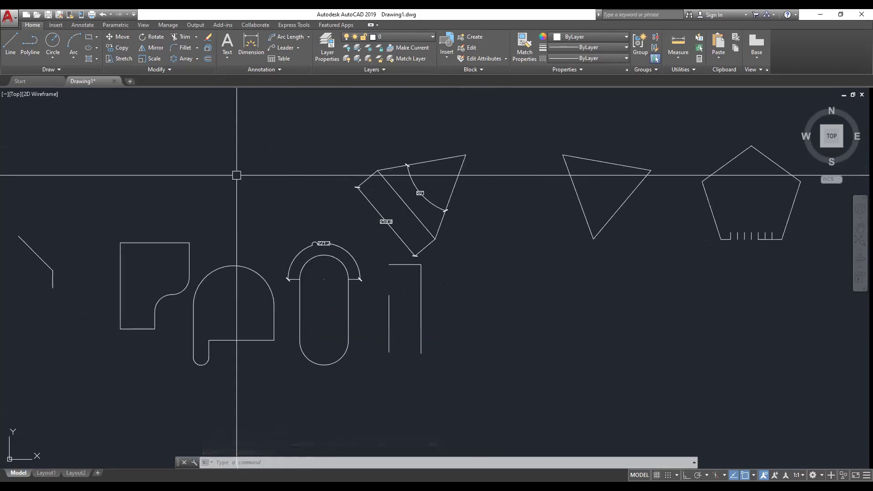
Add a Radius dimension to the lower arc of the vertical slot shape, with its text inside the outline
click(309, 38)
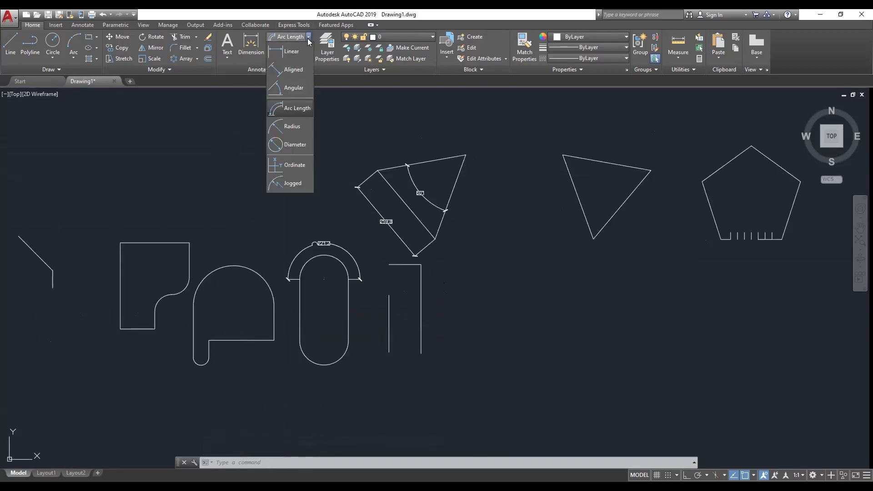
click(303, 126)
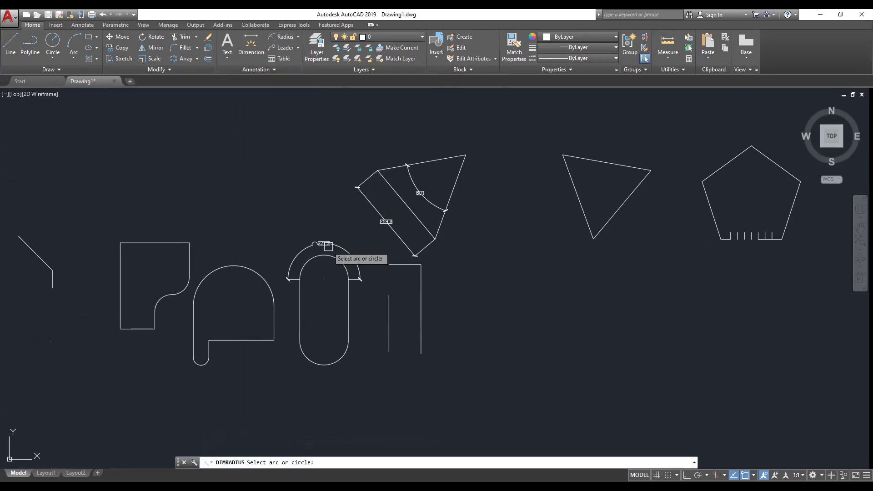
click(300, 345)
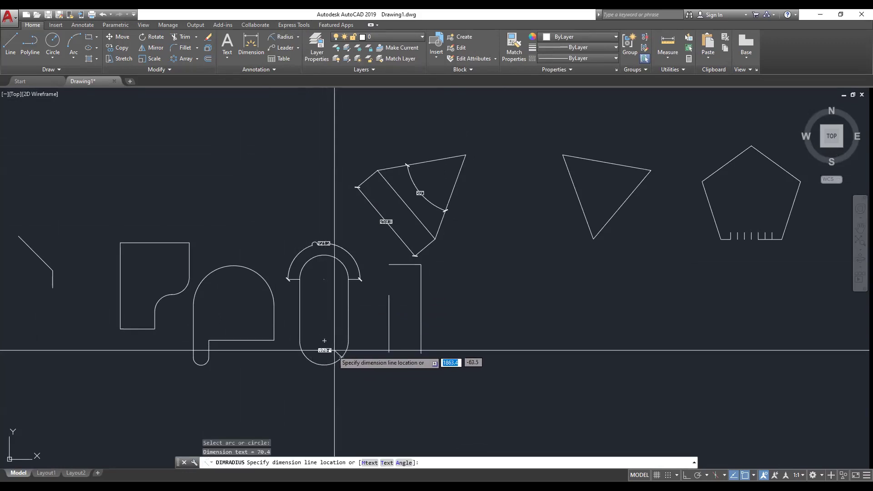
scroll(331, 352, up, 4)
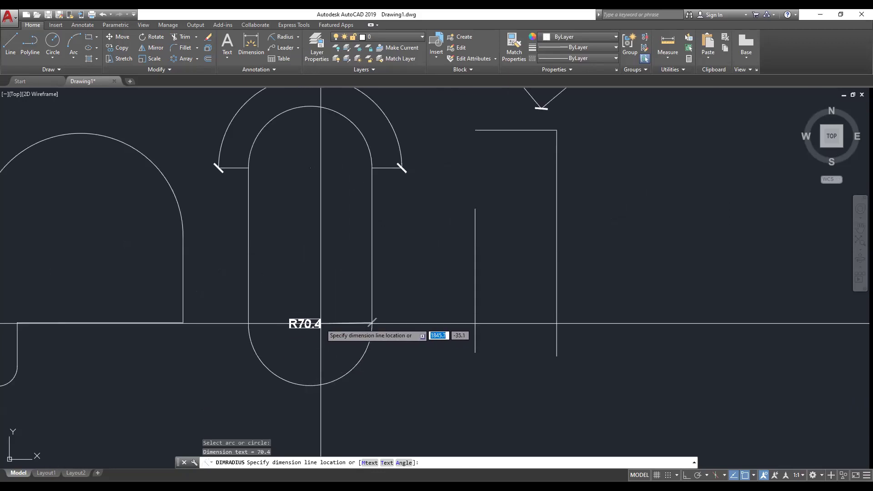
click(321, 323)
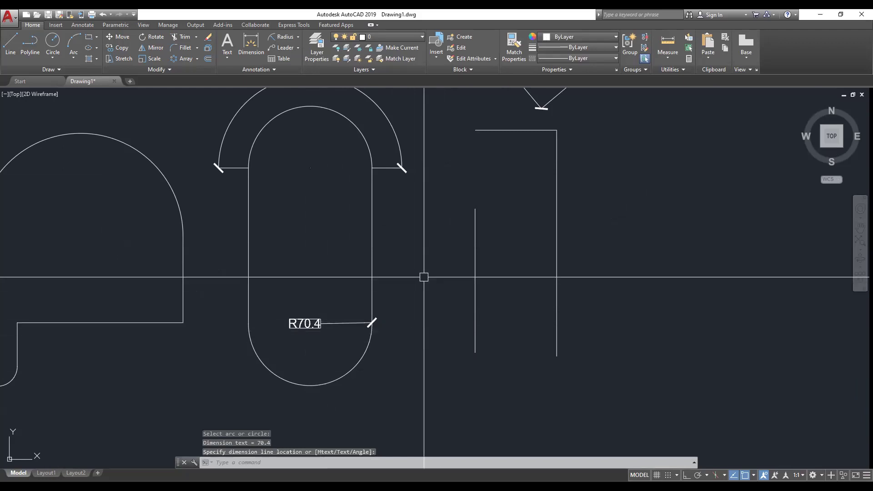
scroll(424, 277, down, 2)
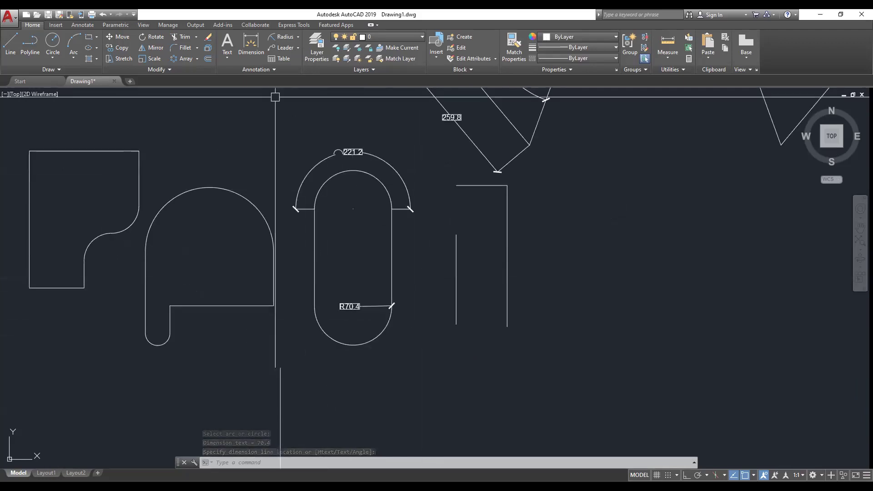
click(298, 37)
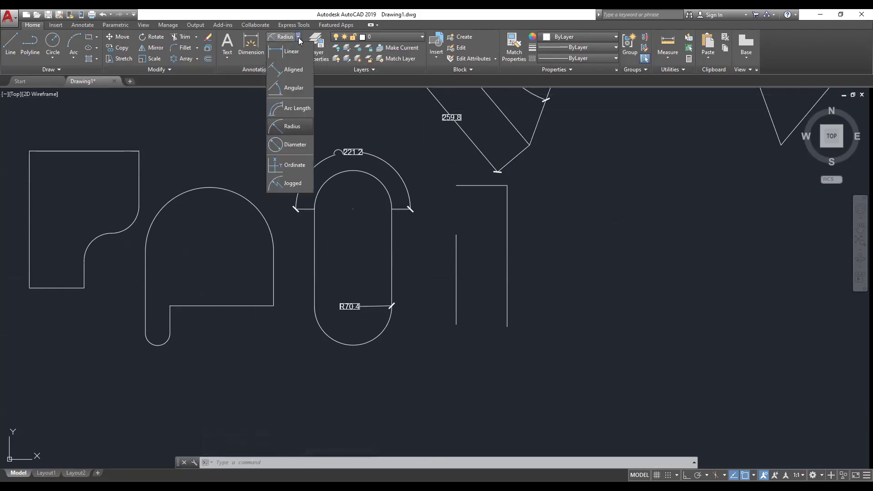
click(298, 147)
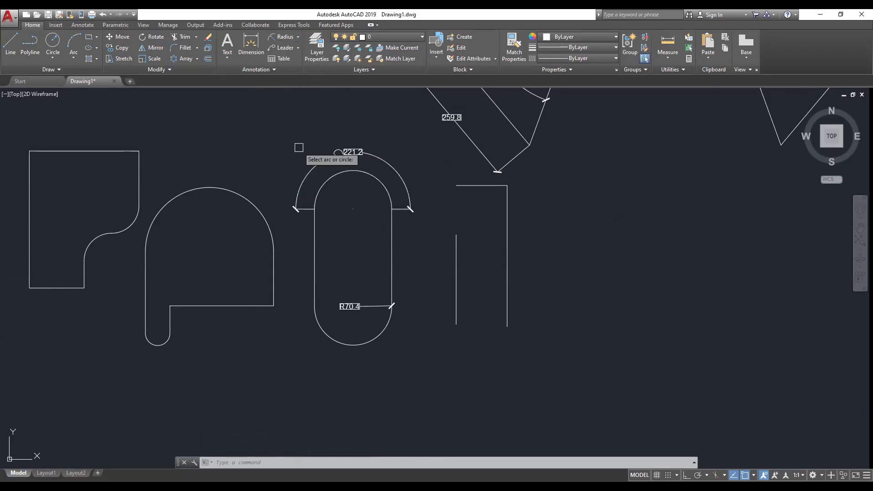
click(144, 240)
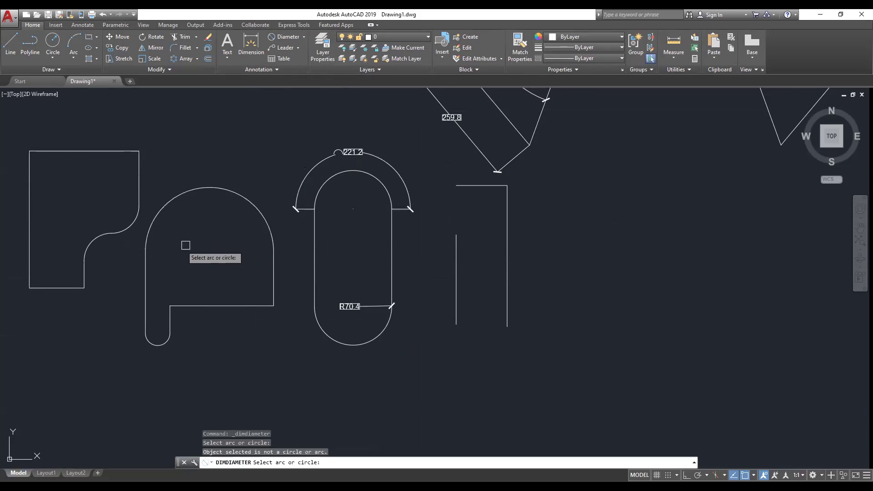
key(Escape)
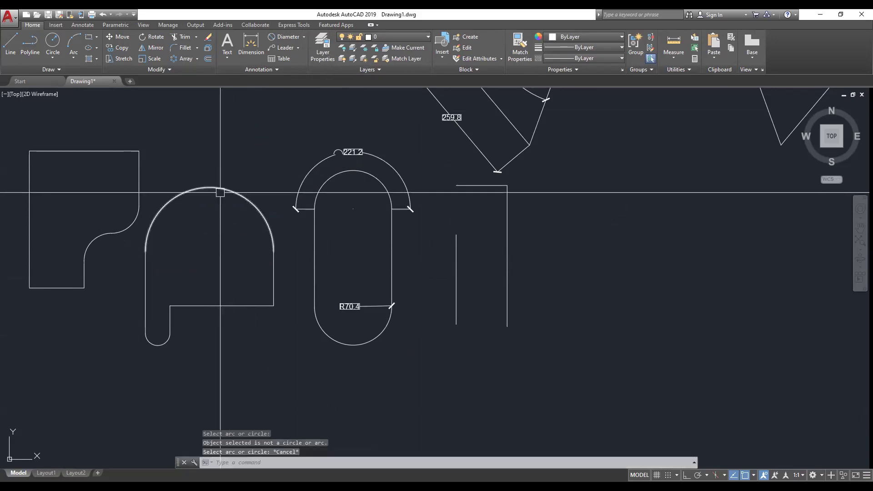
Add a Diameter dimension to the large upper arc of the P-shaped outline, with its text inside the shape
click(295, 38)
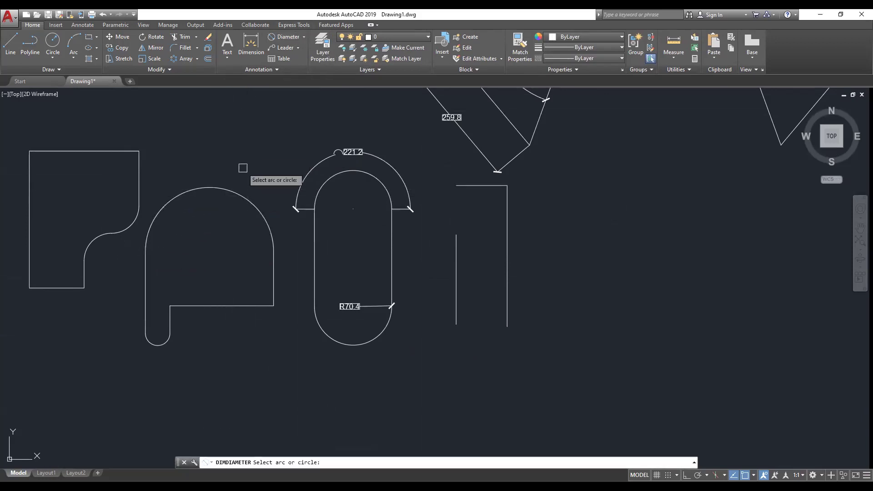
click(227, 192)
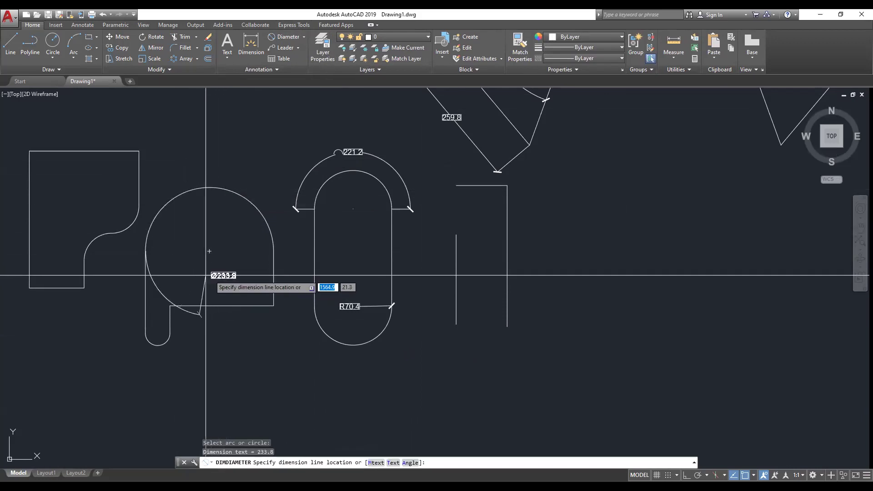
click(246, 250)
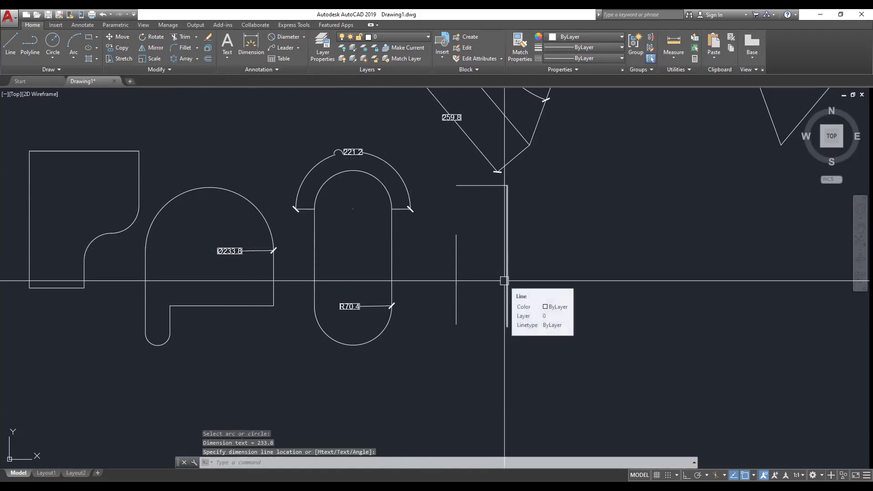
Add a Jogged radius dimension to the lower concave arc of the leftmost shape, setting its center override, dimension line and jog locations
click(303, 38)
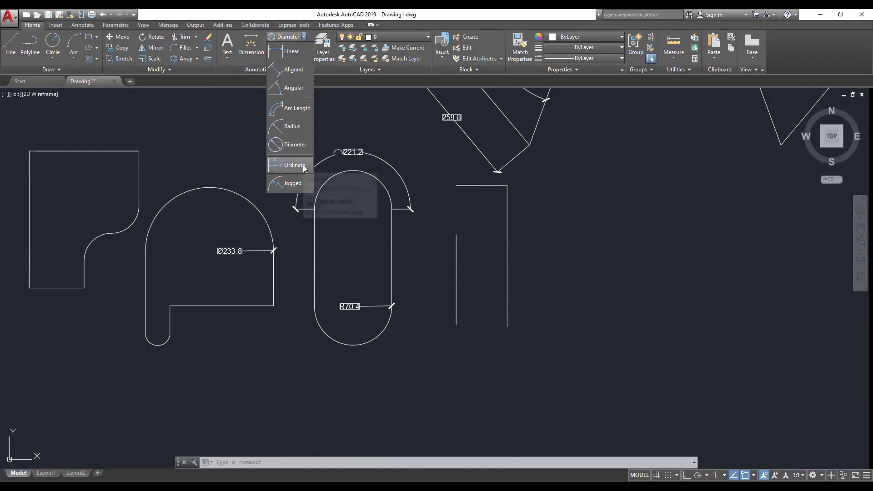
click(304, 37)
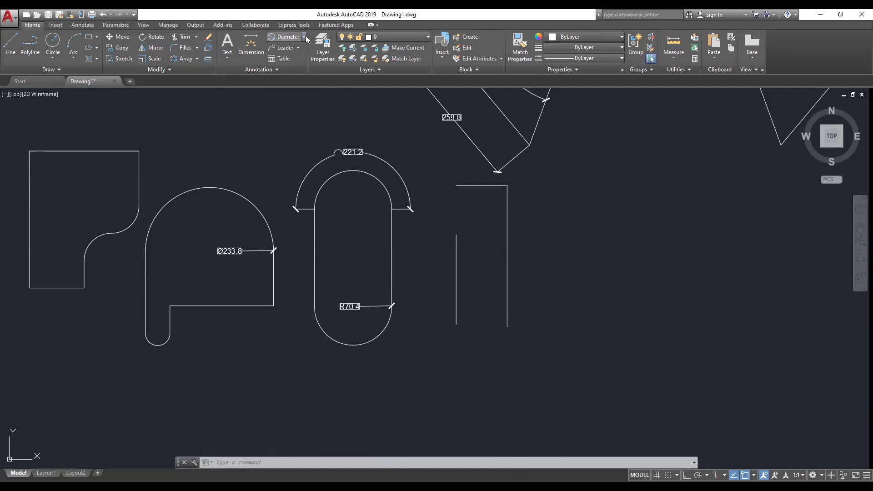
click(304, 37)
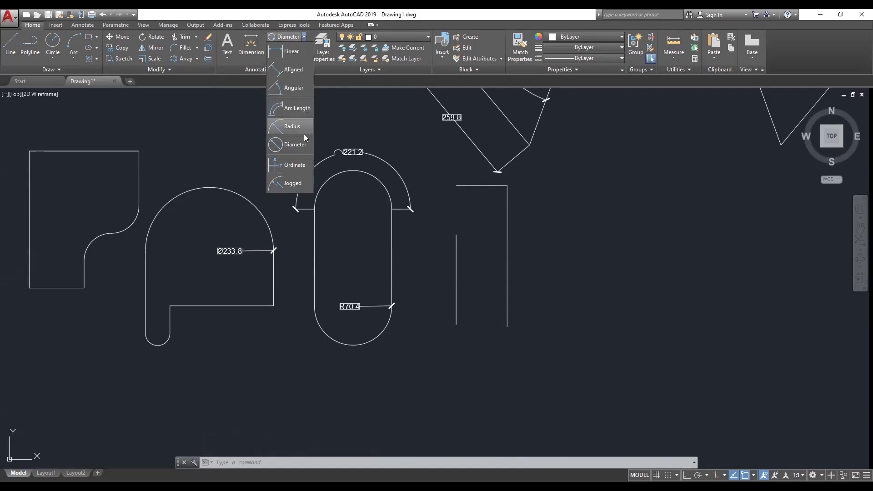
click(293, 183)
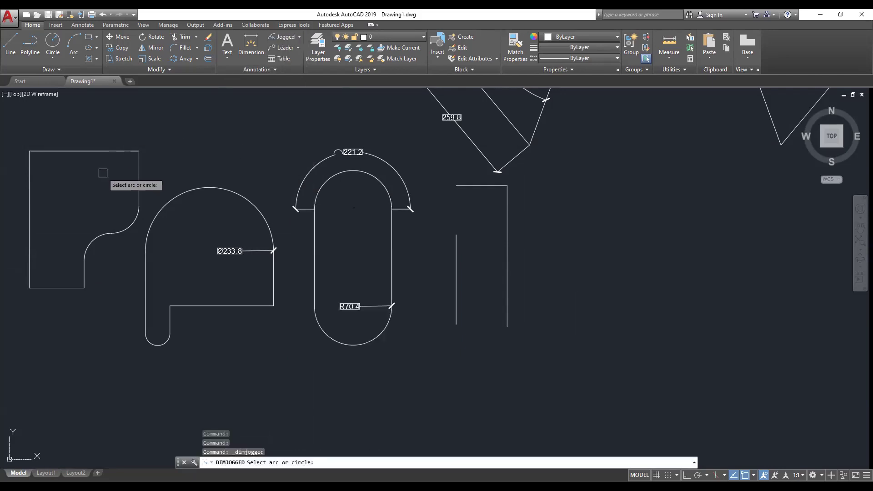
scroll(117, 179, down, 2)
scroll(85, 186, up, 2)
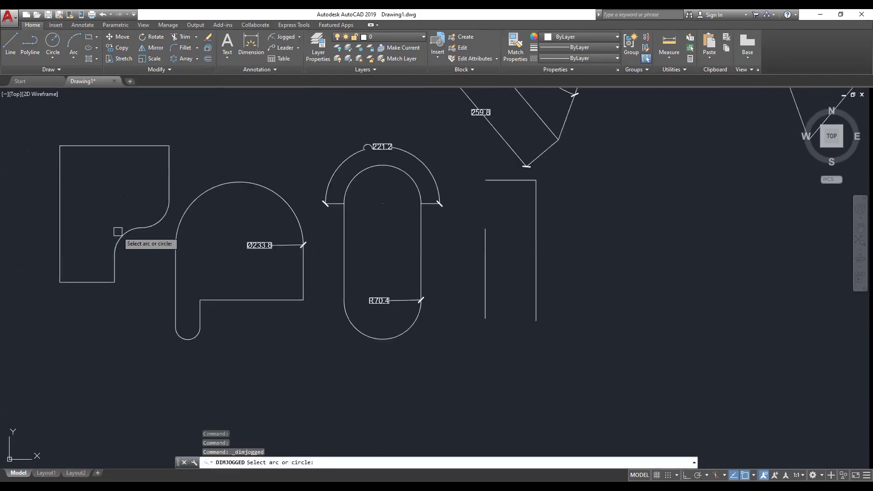
click(127, 235)
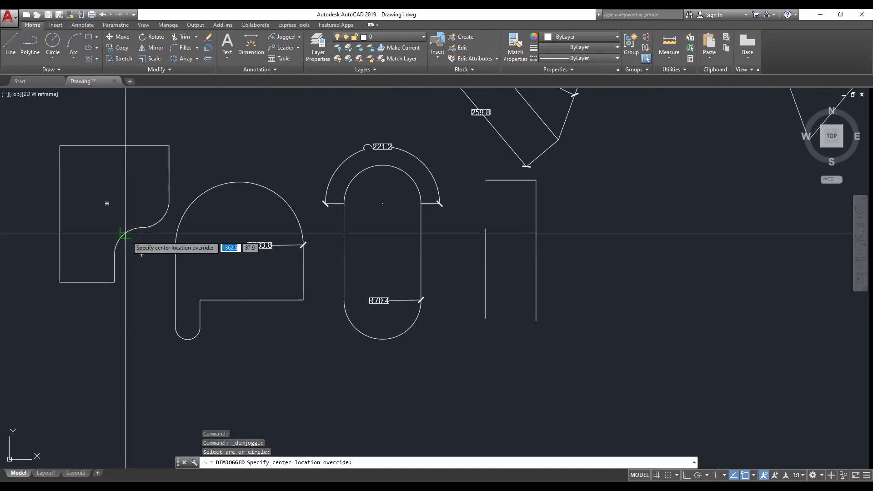
click(106, 204)
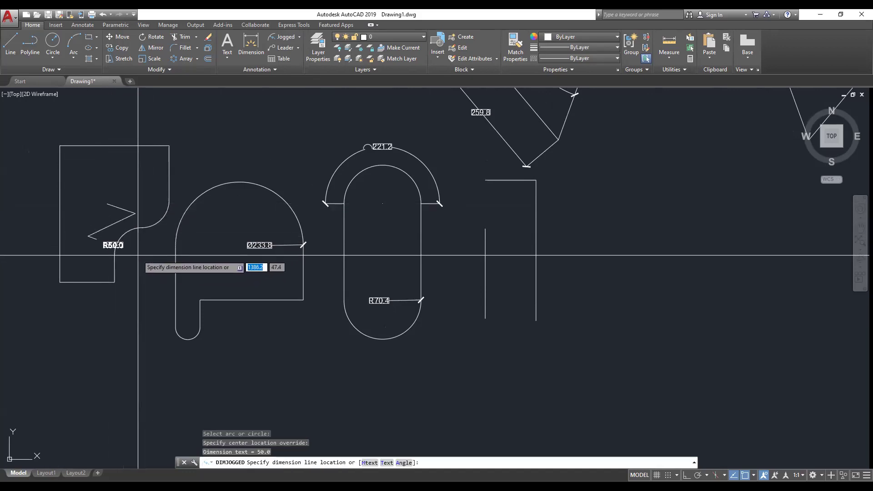
click(164, 274)
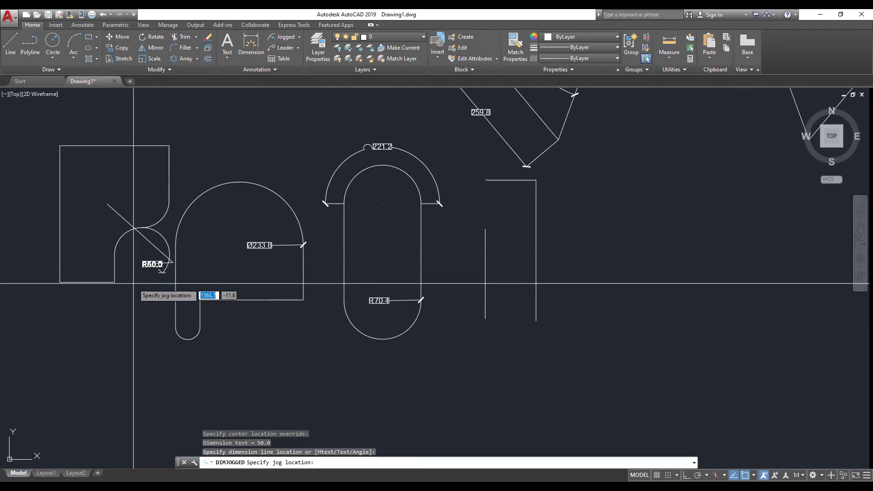
click(143, 196)
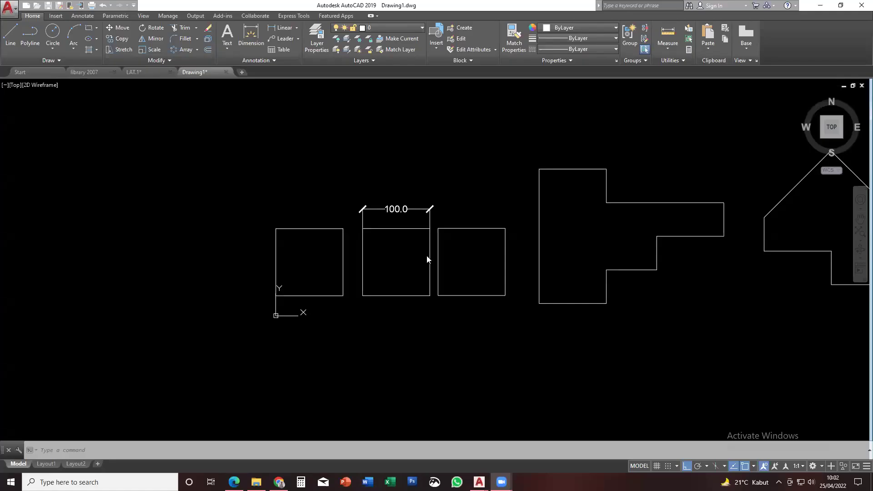
Draw a short horizontal line below the middle square with Ortho on
scroll(416, 213, down, 2)
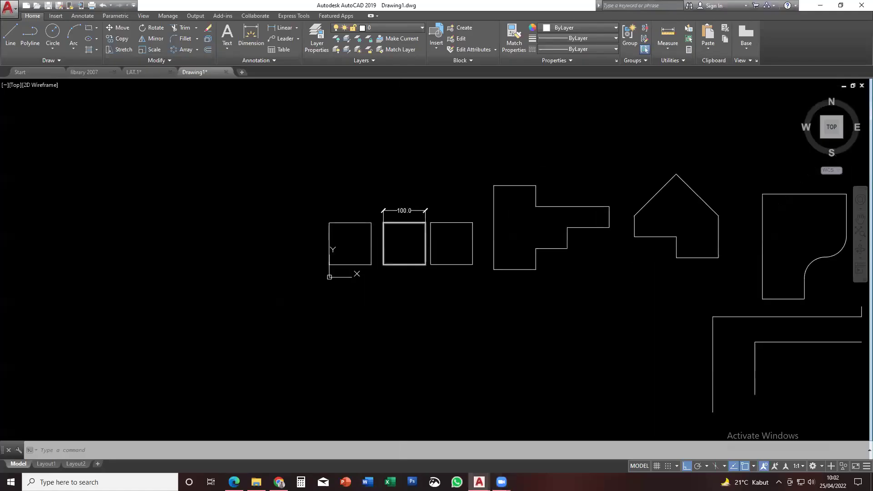
key(Escape)
text(l)
key(Return)
click(378, 338)
click(405, 338)
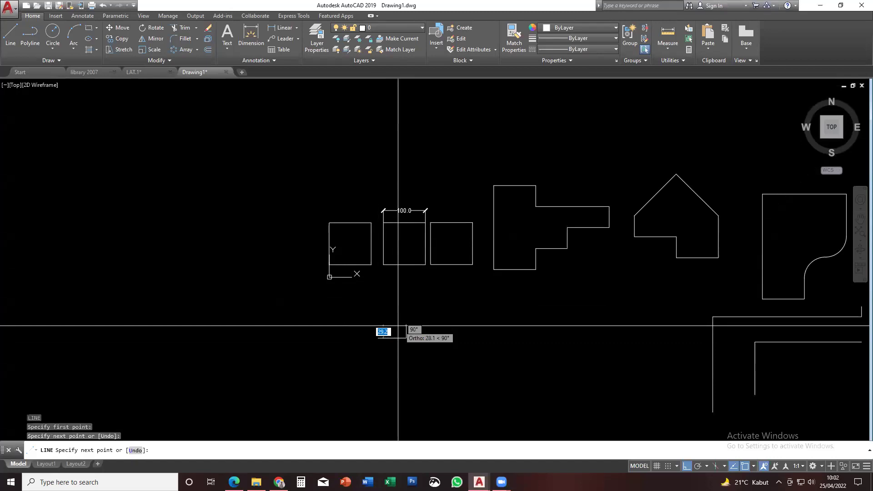
scroll(398, 326, up, 5)
key(Escape)
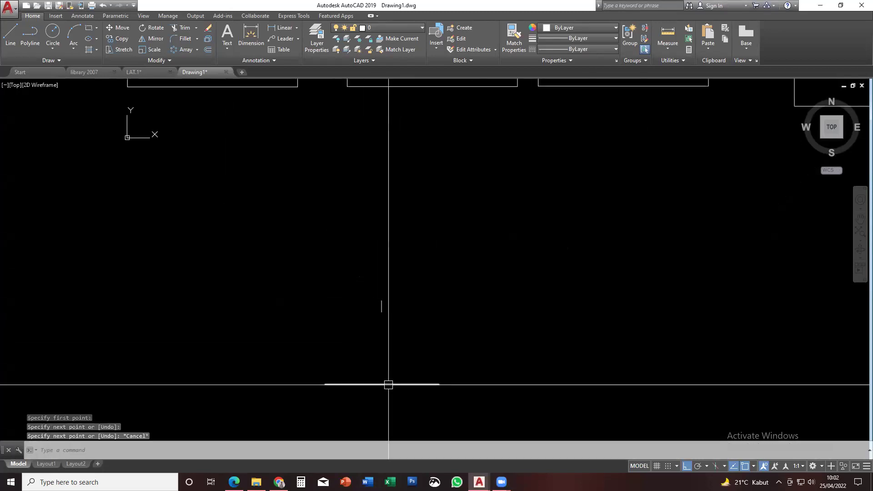
Try to apply a Jogged dimension to the short lines below the squares
click(388, 384)
key(Escape)
key(Escape)
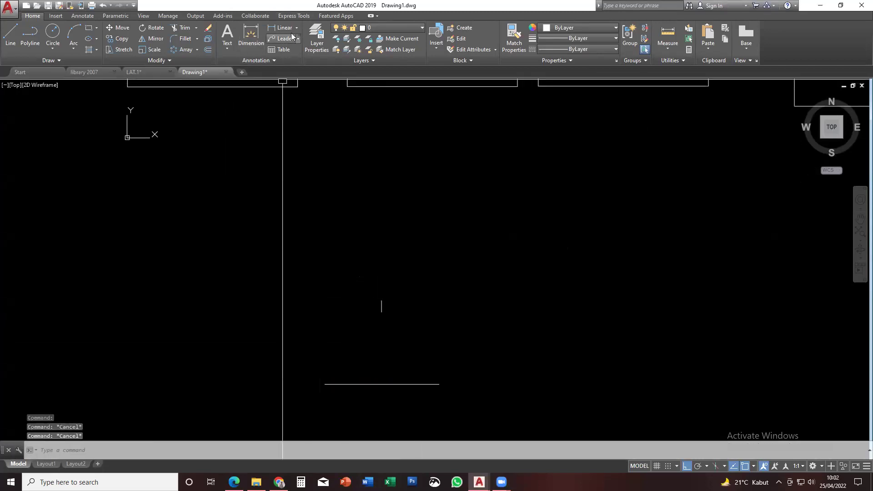
click(297, 27)
click(291, 167)
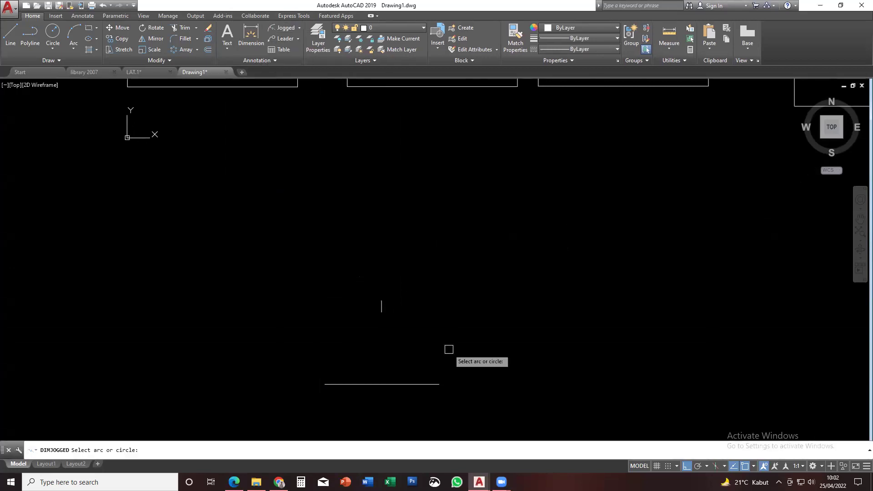
click(385, 385)
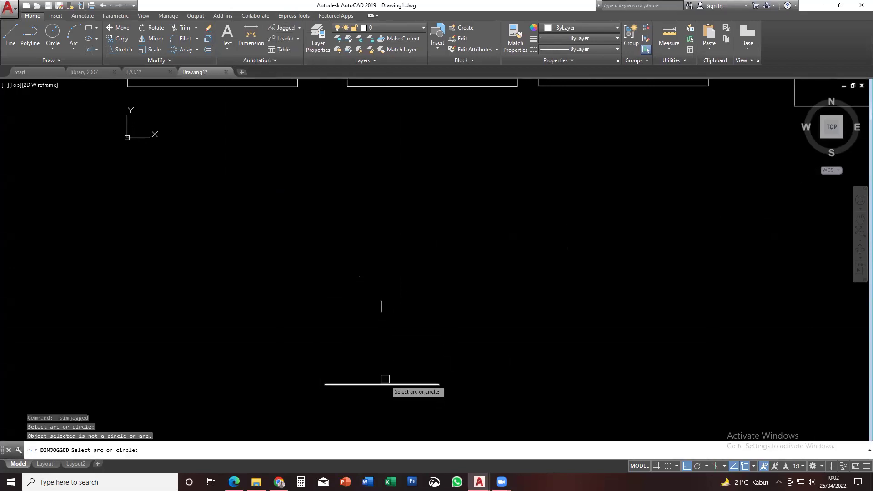
click(378, 319)
scroll(376, 314, down, 4)
mouse_move(370, 325)
middle_down()
mouse_move(395, 345)
mouse_move(389, 306)
middle_up()
key(Escape)
key(Escape)
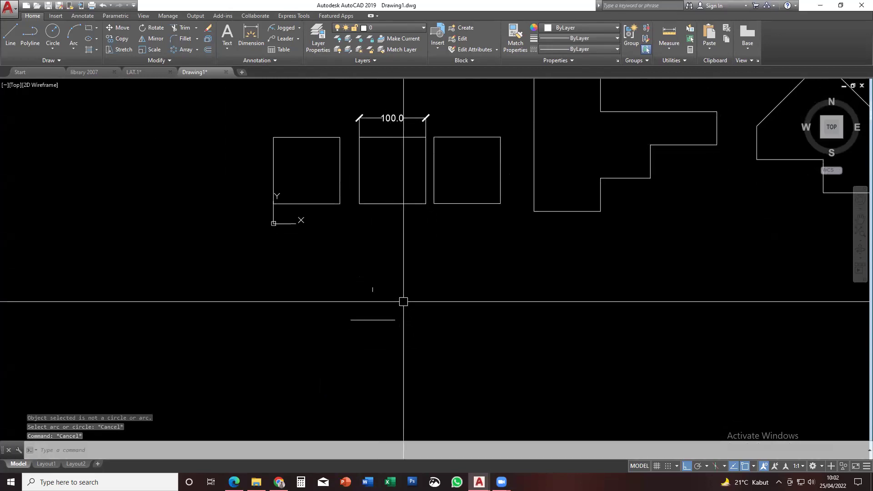
Add a multileader running straight down from the right edge of the left square with the text "hgkgkh"
click(298, 27)
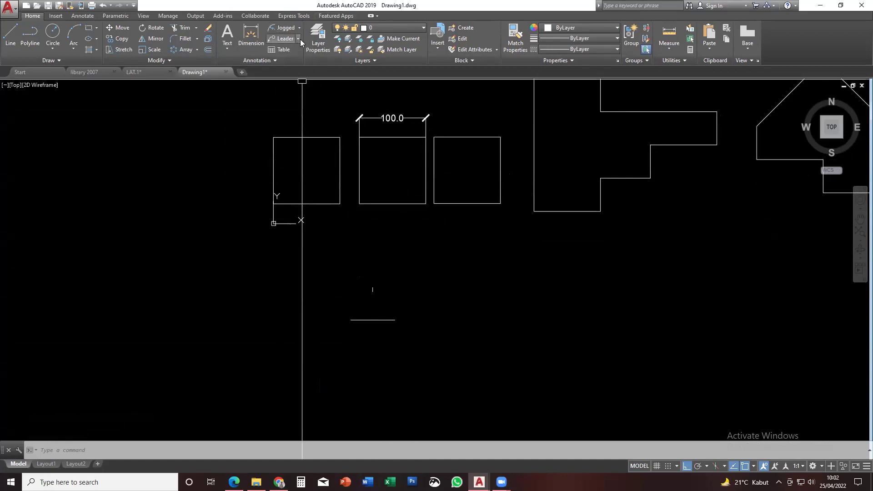
click(299, 39)
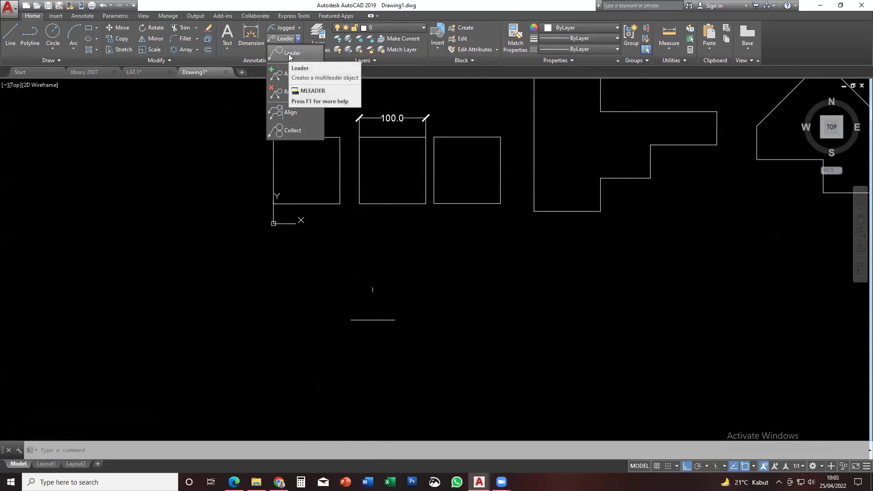
click(288, 54)
click(340, 171)
click(354, 242)
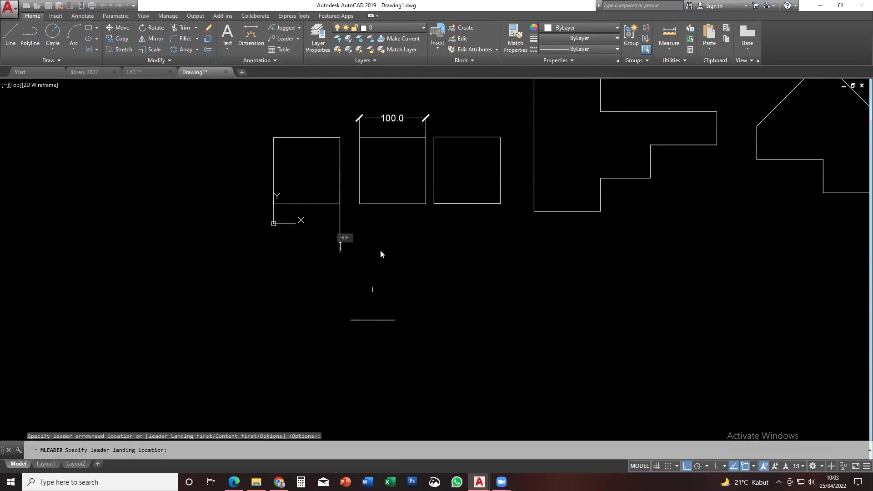
text(hgkgkh)
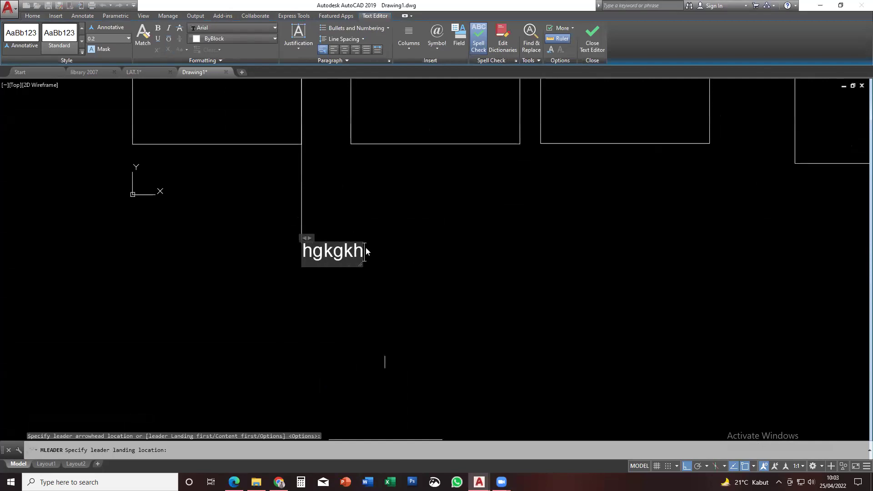
click(395, 203)
Delete the vertical leader at the right edge of the left square
scroll(350, 274, down, 2)
click(350, 255)
click(288, 242)
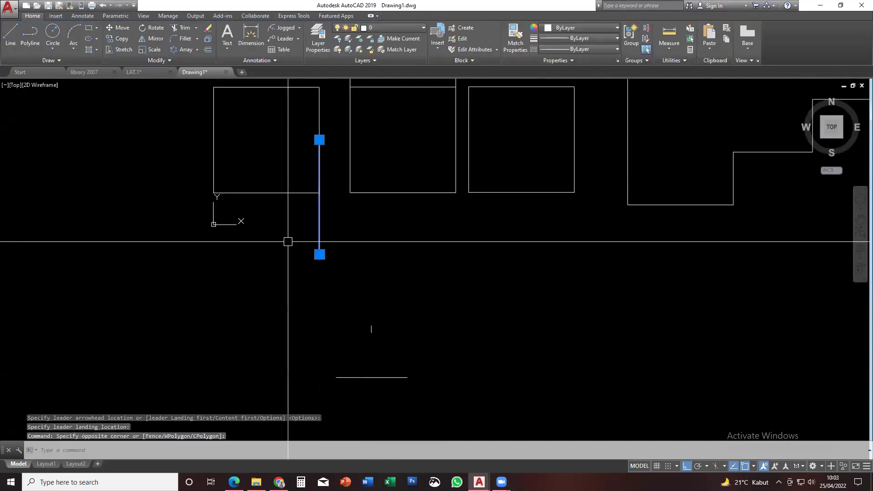
key(Delete)
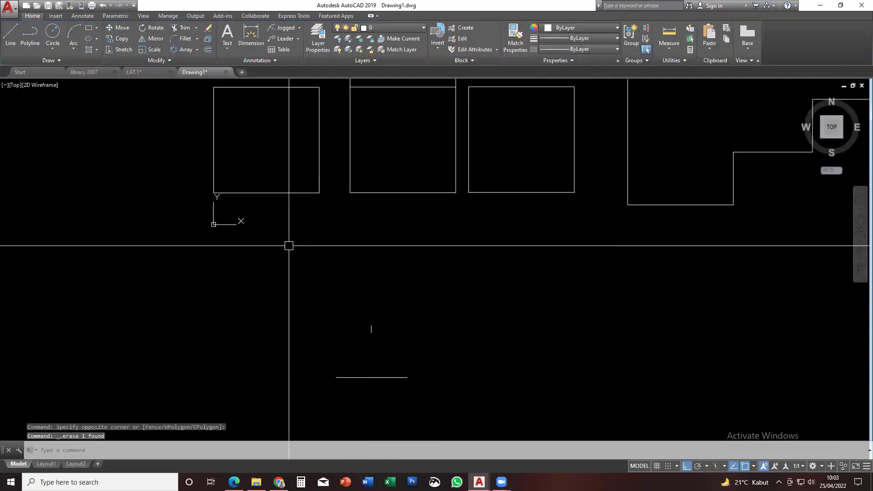
Try the Add Leader command on the top edge of the left square
click(298, 38)
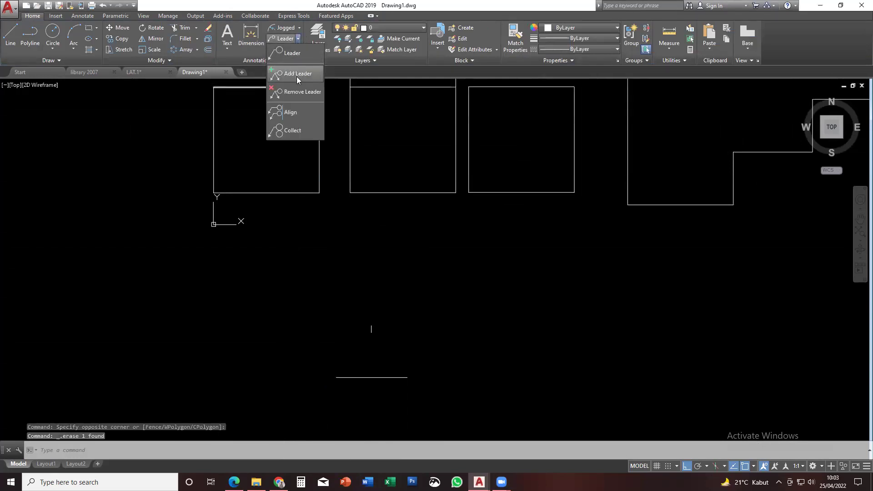
click(297, 76)
middle_drag(276, 99, 270, 168)
click(269, 158)
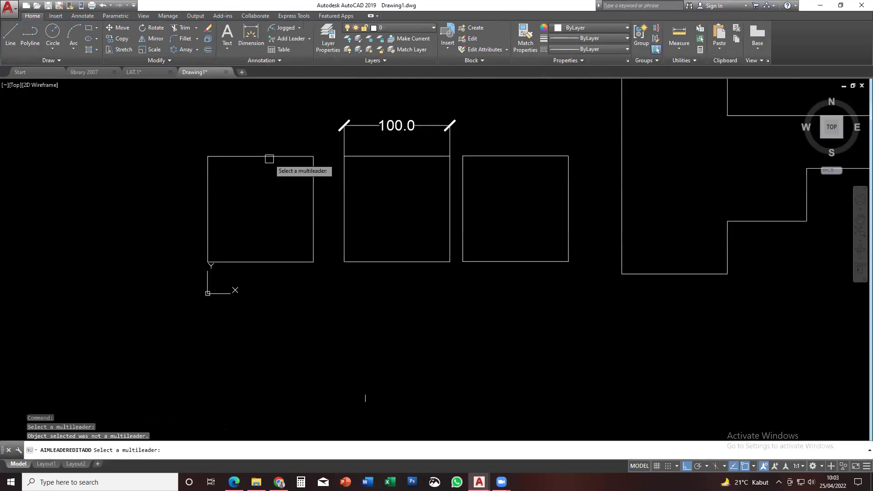
key(Return)
text(L)
key(Escape)
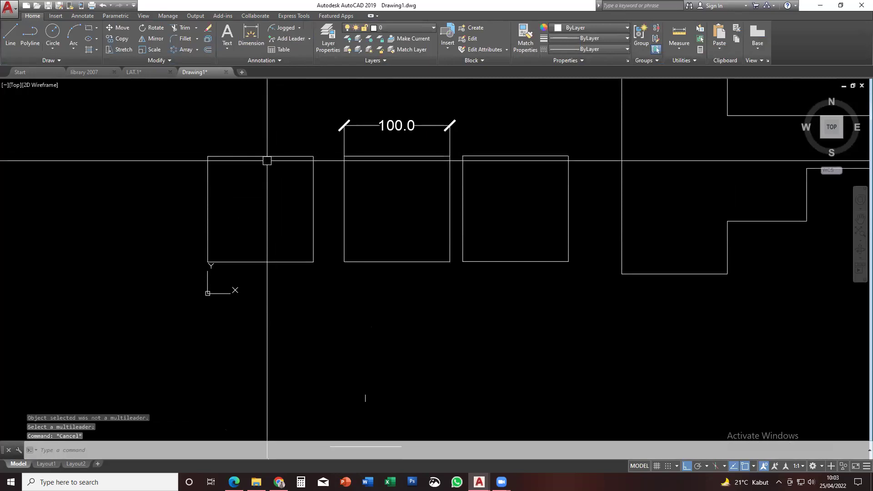
Add a slanted multileader from the left square's top edge toward the upper right, with Ortho off and the text "asasd"
click(309, 38)
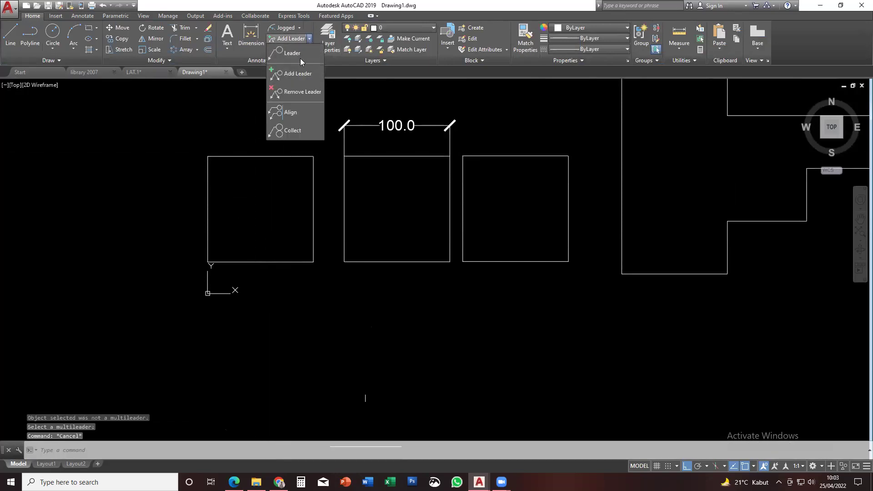
click(291, 53)
middle_drag(253, 132, 237, 203)
click(237, 228)
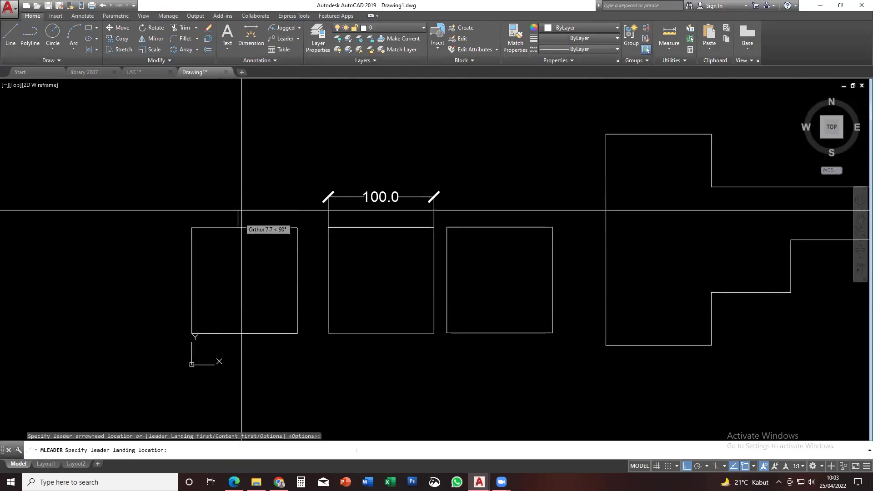
key(F8)
click(301, 110)
text(asas)
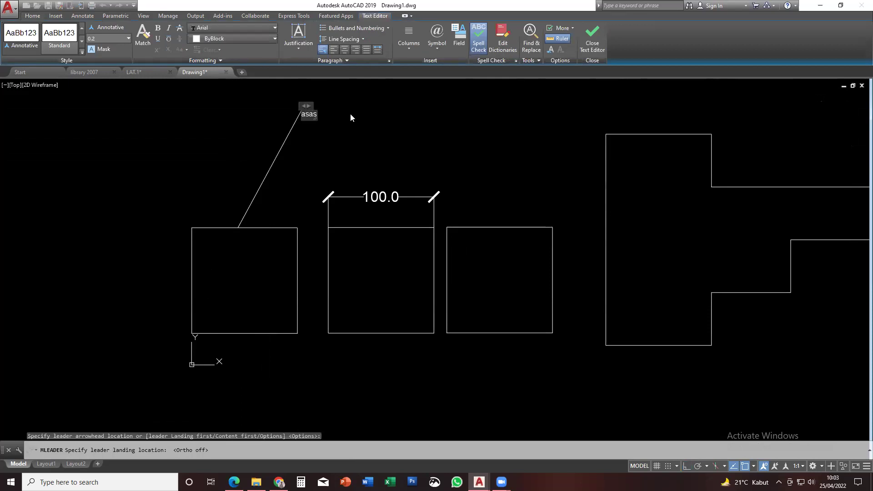
key(Escape)
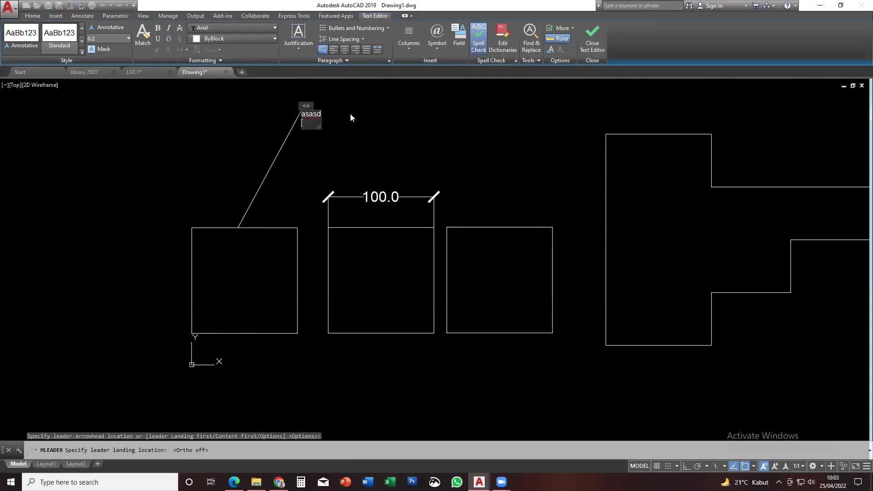
Finish the leader text and delete the slanted leader above the left square
scroll(310, 140, up, 4)
click(284, 150)
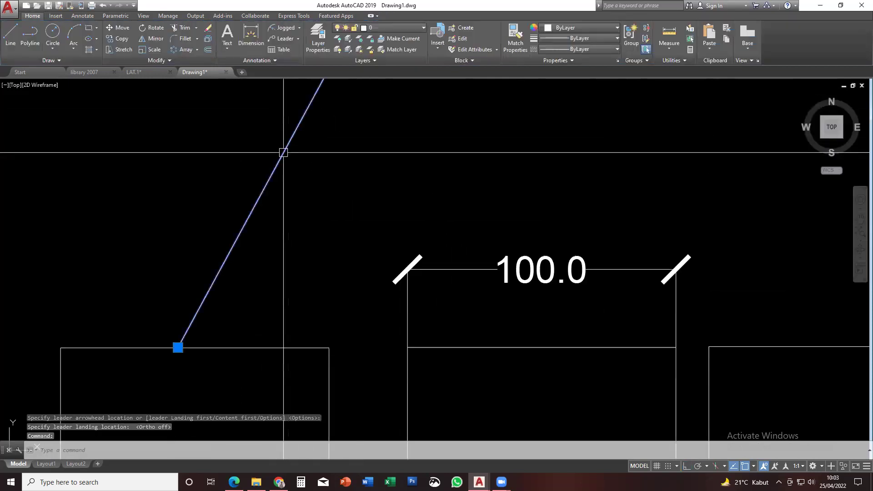
scroll(271, 171, down, 2)
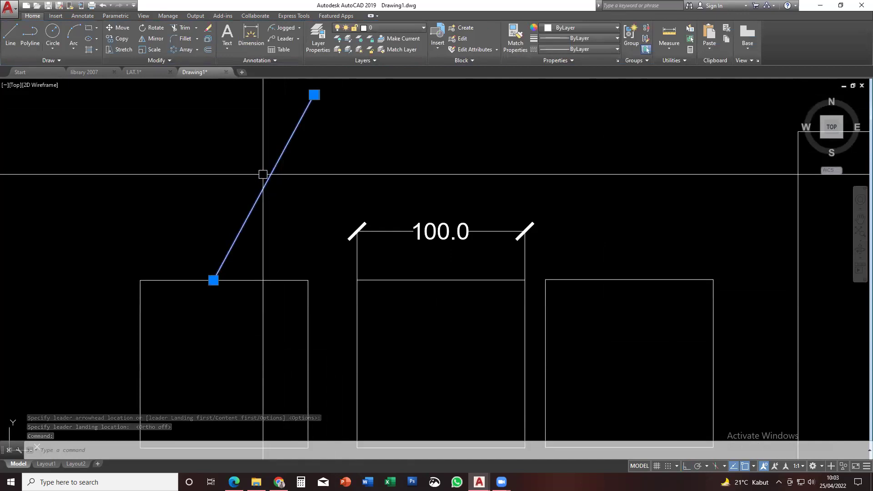
middle_drag(250, 202, 239, 232)
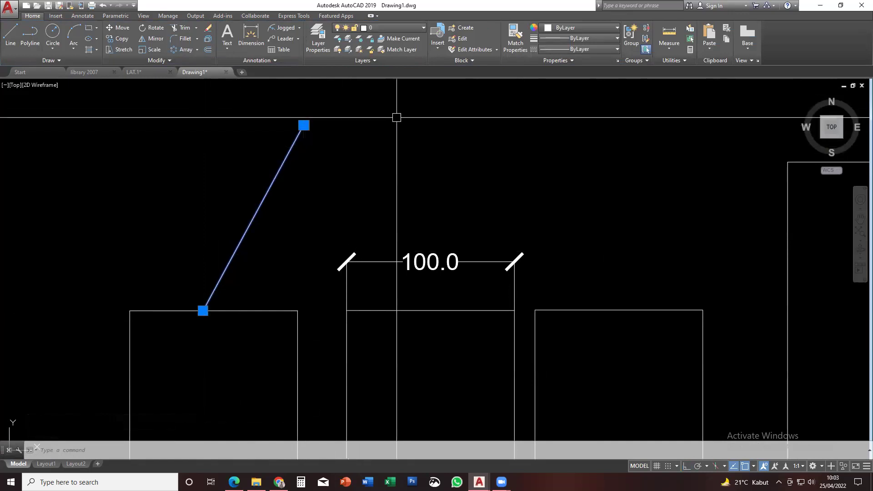
key(Delete)
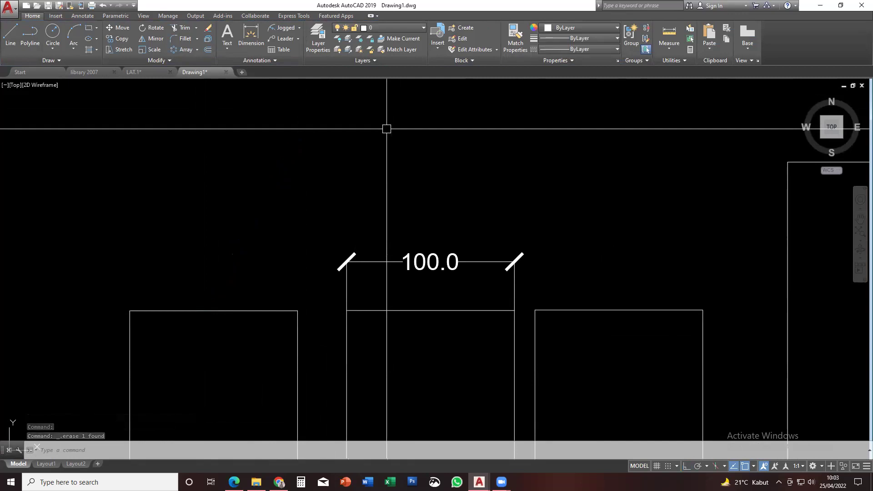
Delete the two stray leftover objects below the middle square
scroll(352, 141, down, 6)
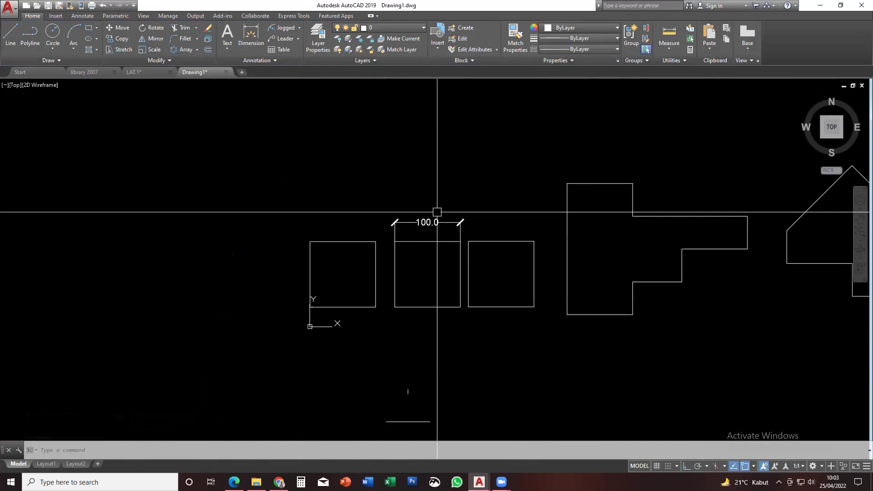
click(368, 335)
click(351, 298)
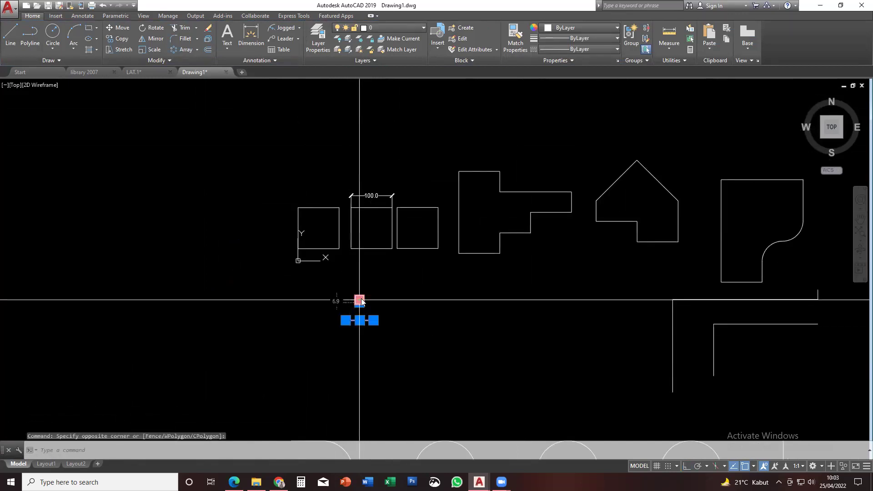
key(Delete)
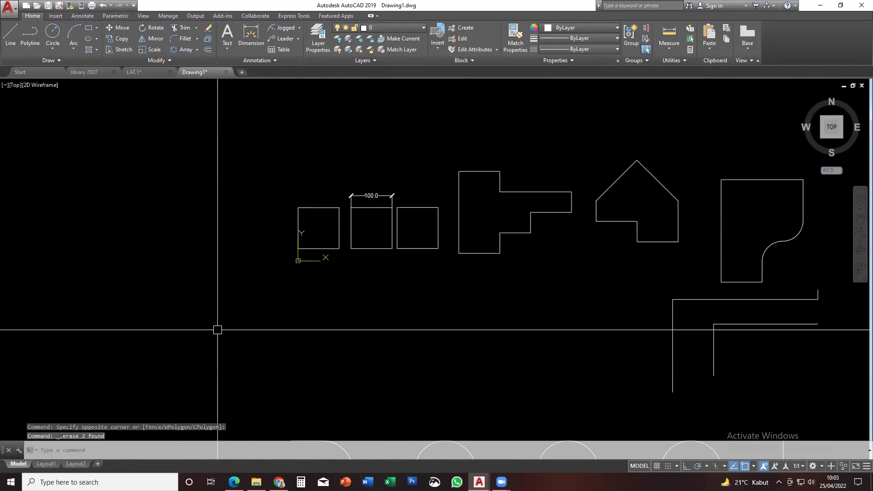
middle_drag(387, 223, 236, 206)
scroll(282, 236, down, 5)
middle_drag(322, 283, 321, 228)
middle_drag(335, 313, 319, 277)
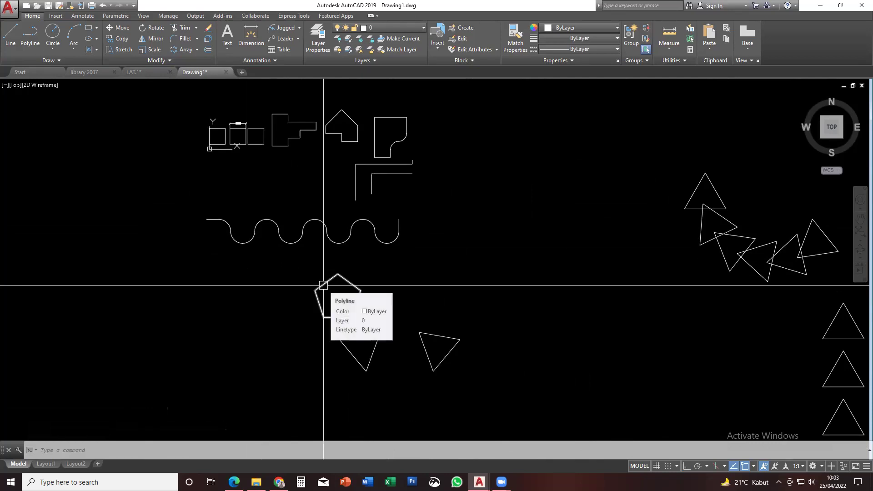
text(p)
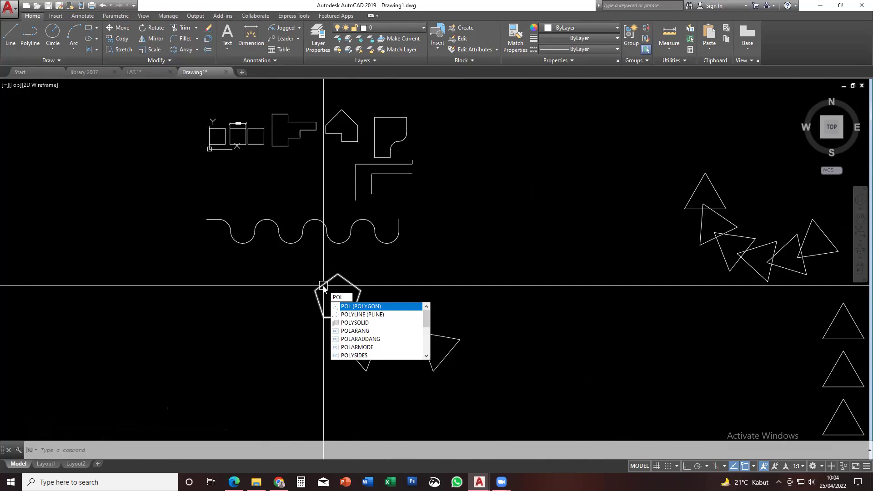
key(Return)
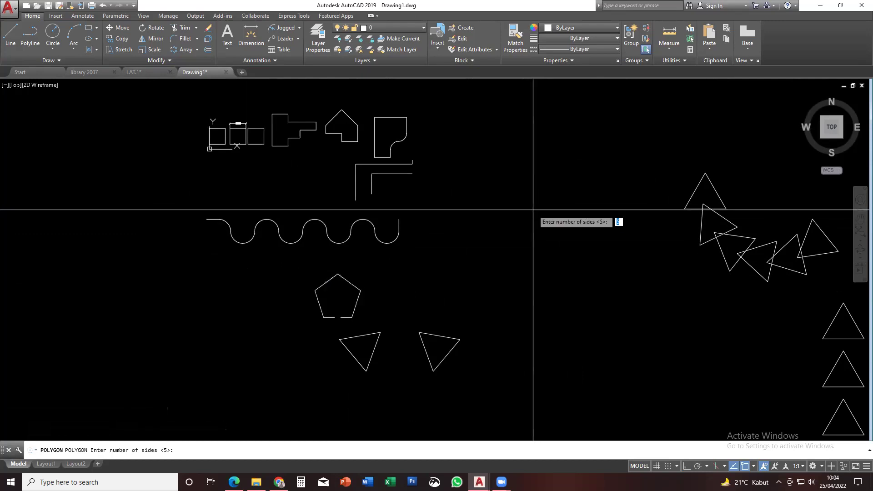
key(Escape)
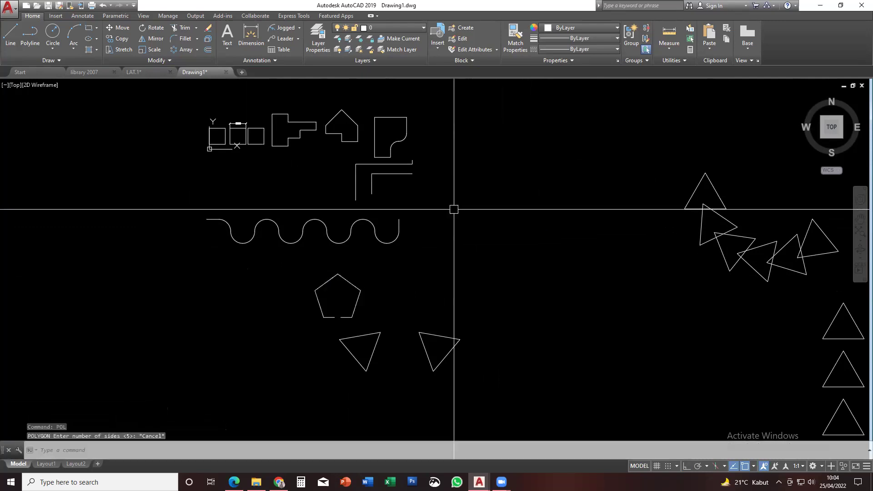
Start multiline text with a frame from the upper-left to the lower-right corner of the right one of the three squares
scroll(403, 140, up, 2)
mouse_move(404, 140)
middle_down()
mouse_move(405, 189)
mouse_move(397, 178)
middle_up()
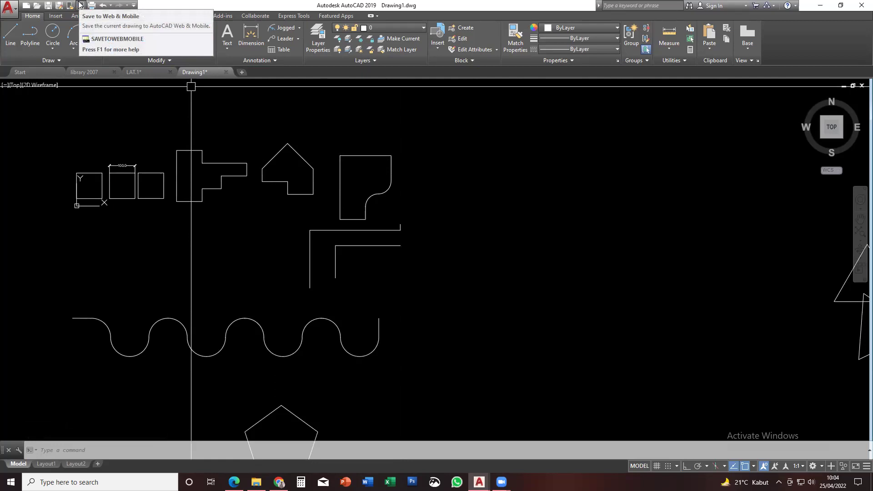
text(t)
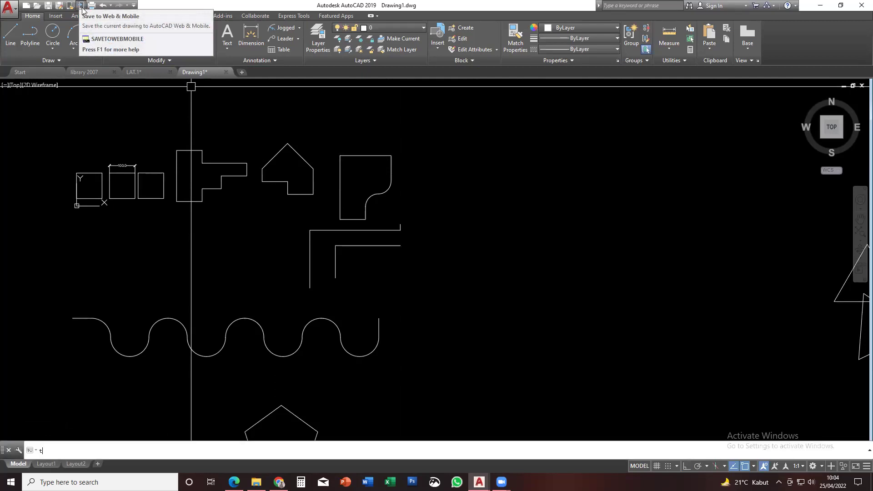
text(t)
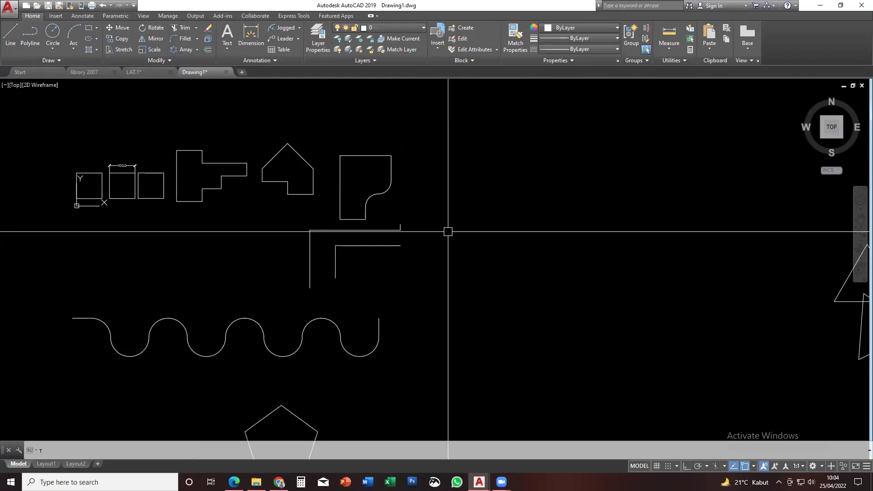
key(Return)
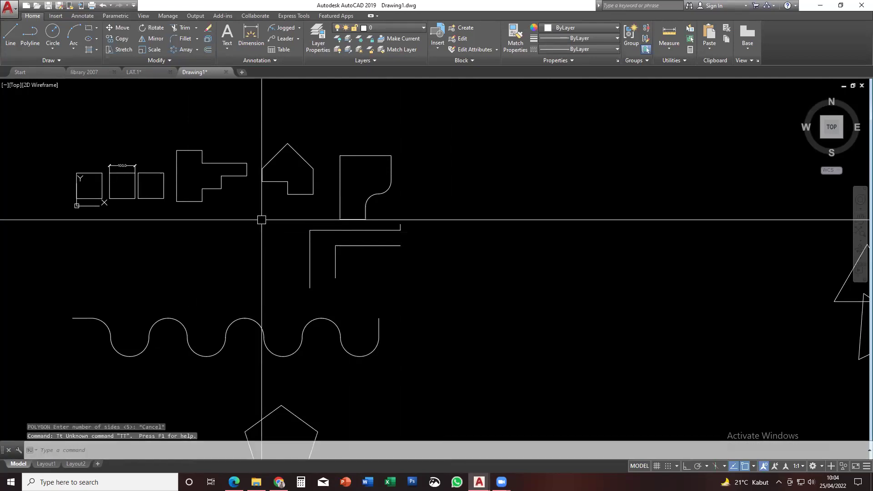
scroll(205, 196, up, 5)
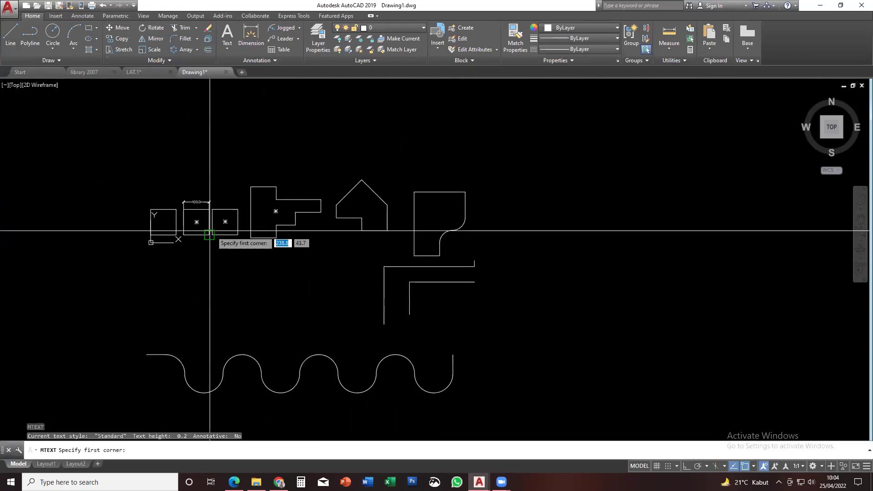
click(204, 192)
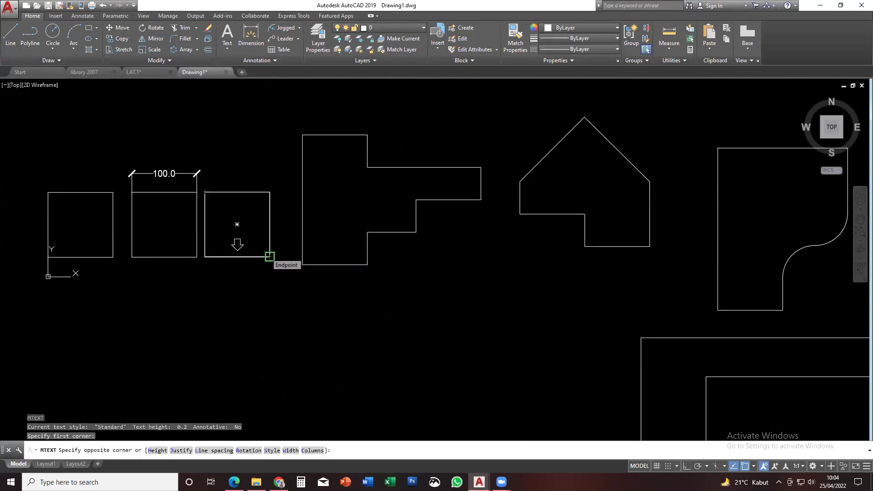
click(269, 256)
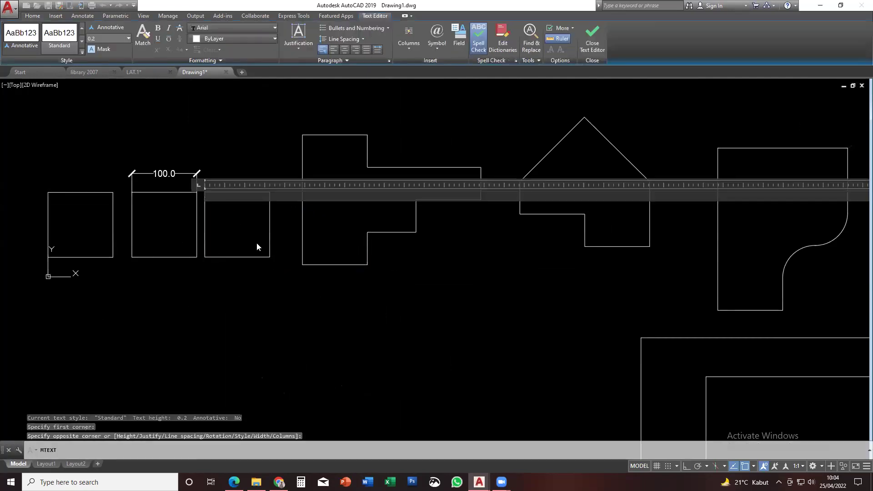
Set the text height to 10, enter "kotak 100 x 100" and close the text editor
scroll(257, 231, up, 3)
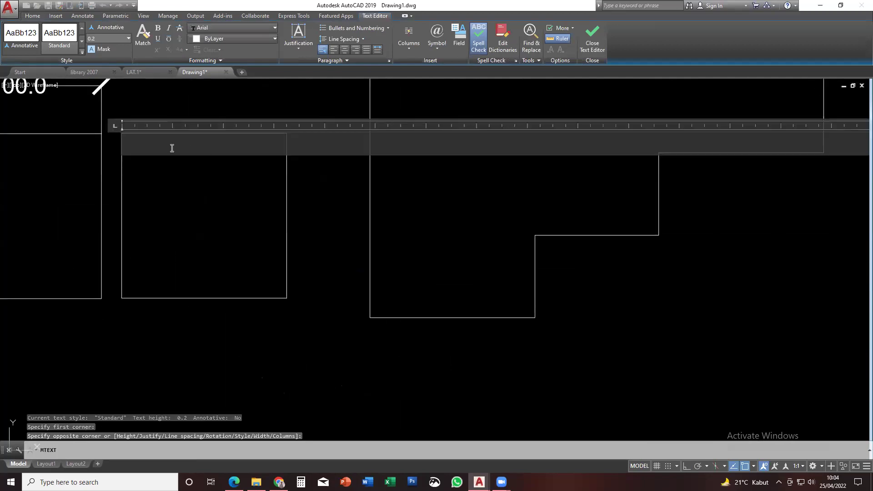
click(108, 40)
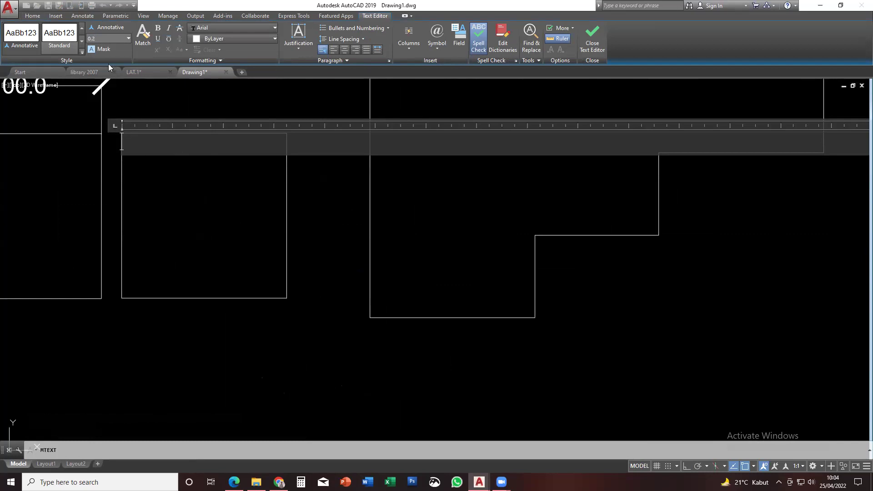
text(10)
key(Return)
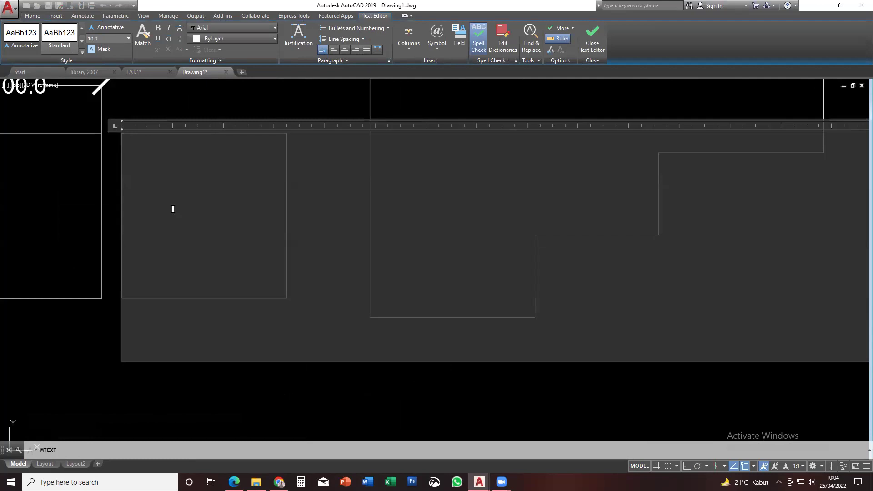
text(potak 100 x 100)
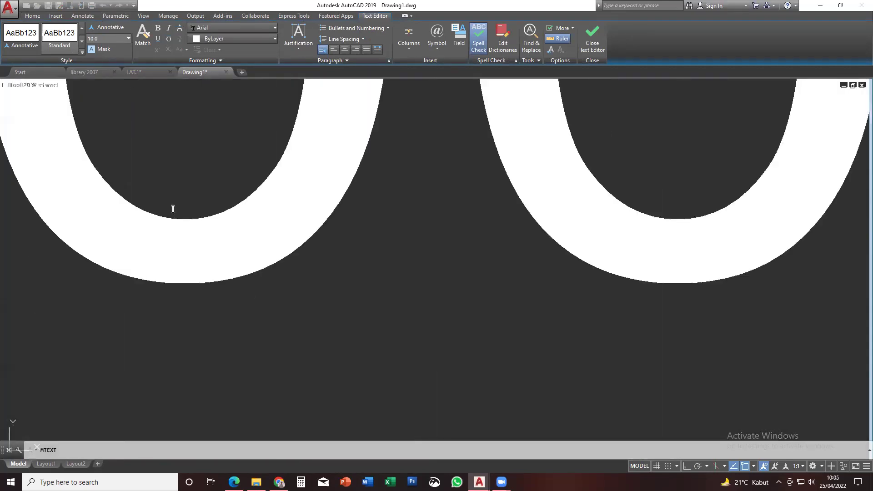
key(BackSpace)
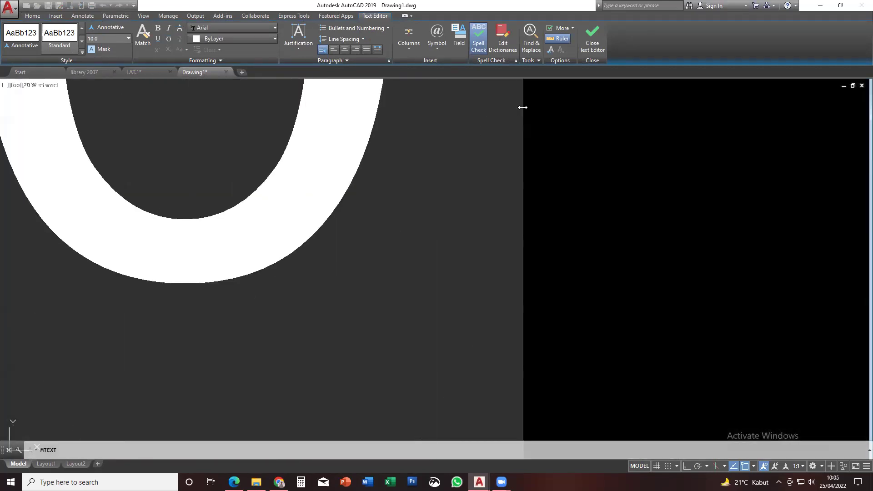
click(591, 34)
Examine the size and placement of the "kotak 100 x 100" text in the right square
scroll(478, 119, down, 8)
scroll(312, 268, up, 5)
scroll(312, 268, up, 8)
click(301, 255)
middle_drag(285, 286, 285, 276)
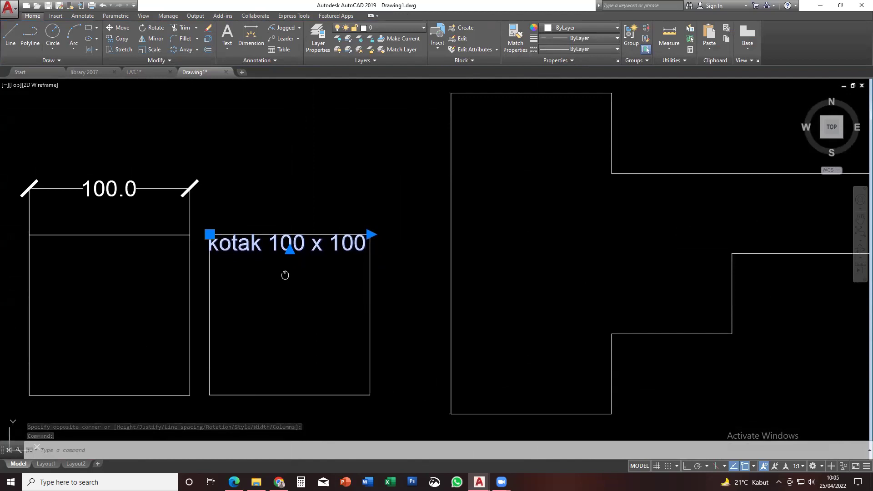
mouse_move(285, 275)
middle_down()
mouse_move(298, 259)
mouse_move(378, 243)
middle_up()
scroll(292, 275, up, 2)
scroll(298, 259, down, 2)
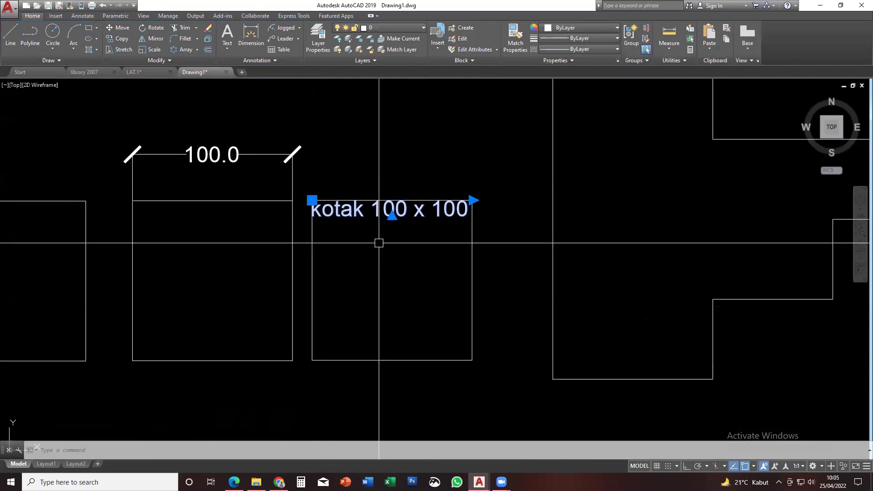
key(Escape)
key(Escape)
Start multiline text with a frame spanning the middle square corner to corner and set the text height to 10
text(T)
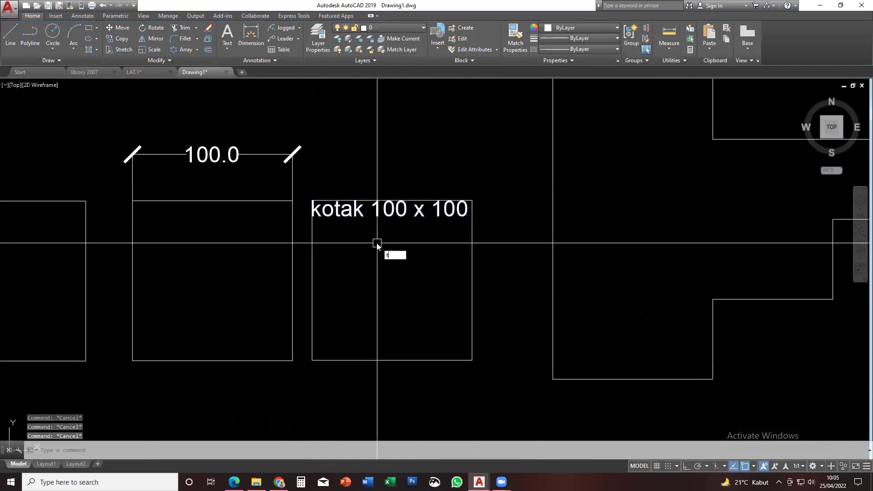
key(Return)
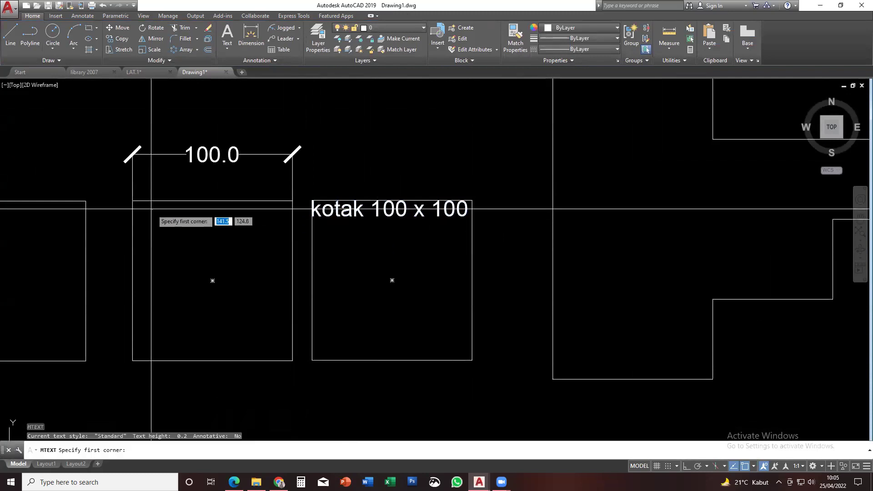
click(132, 201)
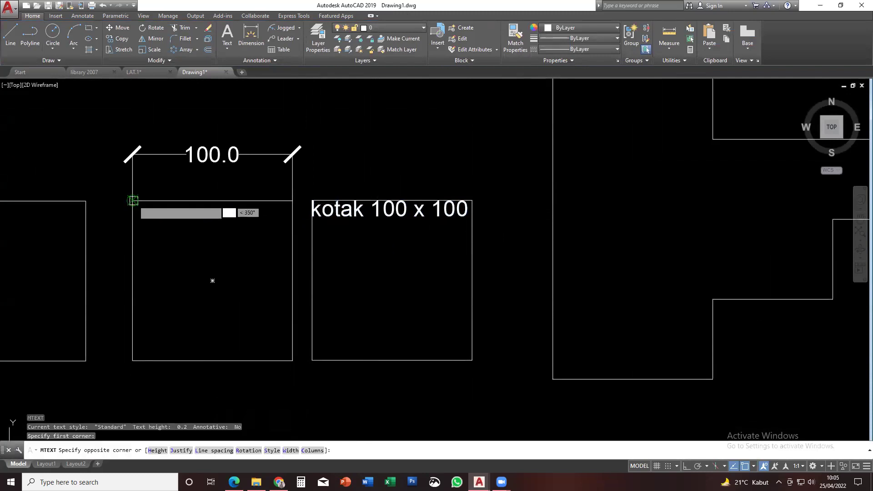
click(292, 360)
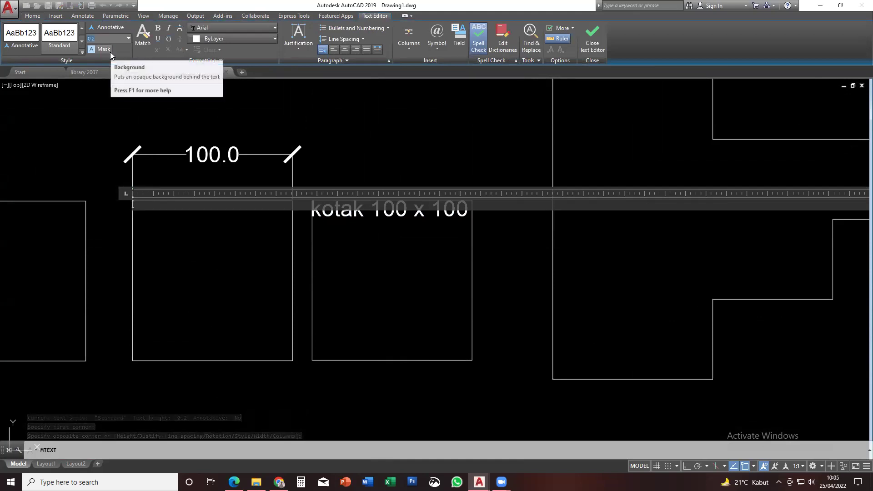
click(128, 42)
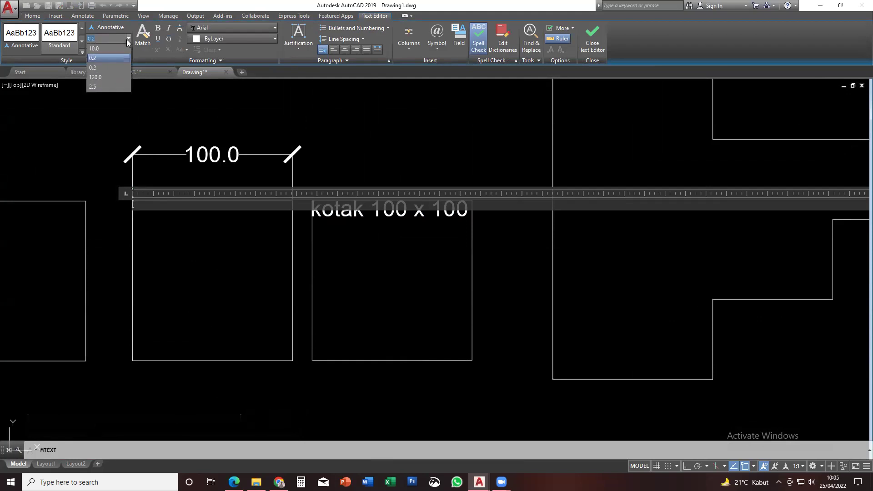
click(107, 42)
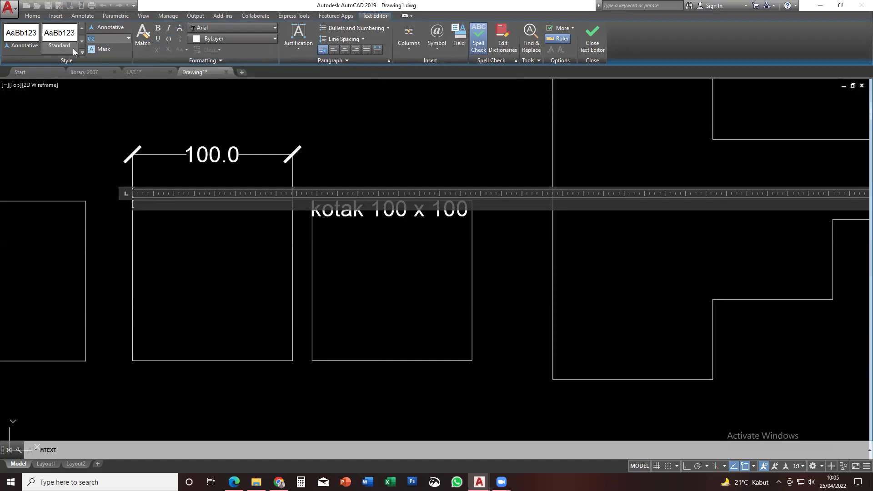
key(Return)
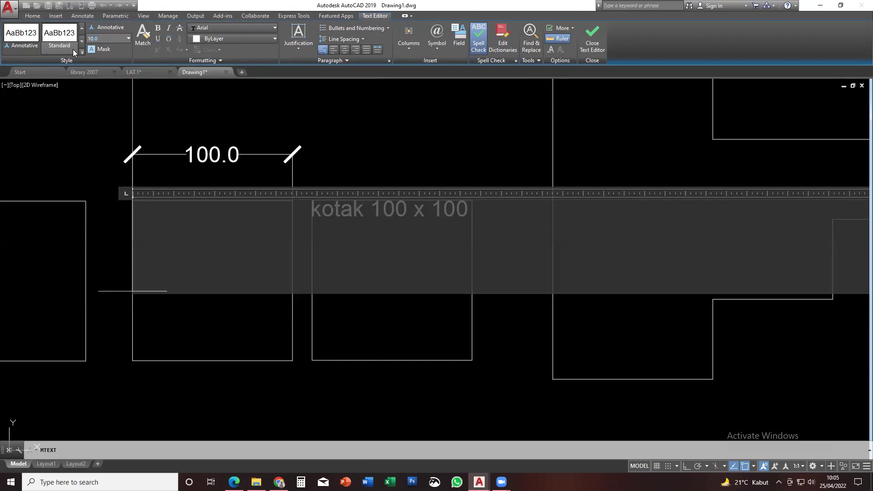
Set the new multiline text's font to BankGothic Lt BT and its colour to red 205,32,39
click(229, 29)
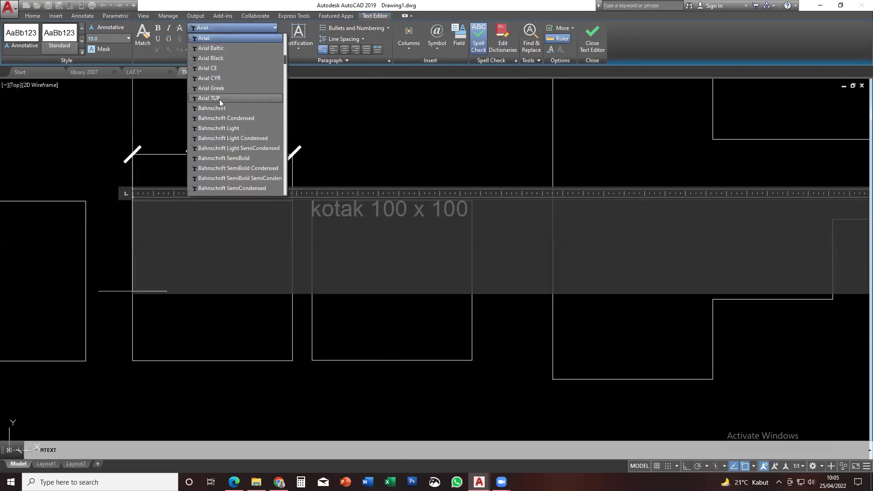
scroll(217, 98, down, 2)
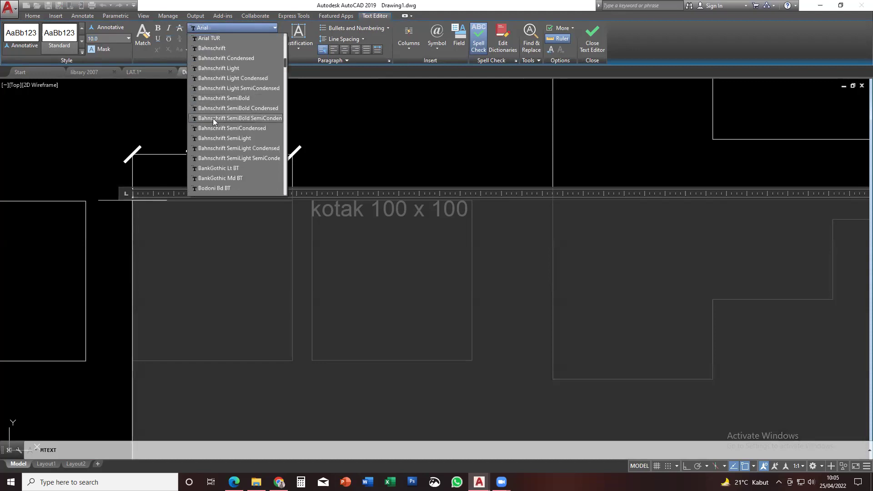
click(216, 169)
click(247, 40)
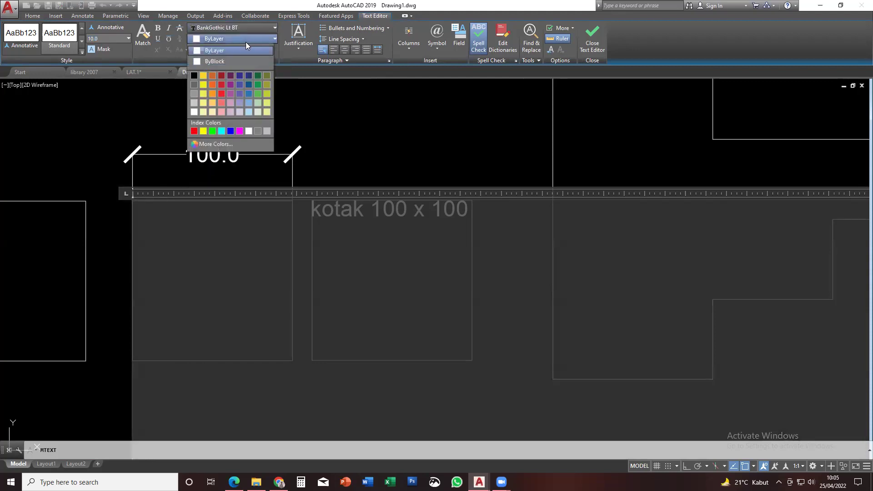
click(218, 84)
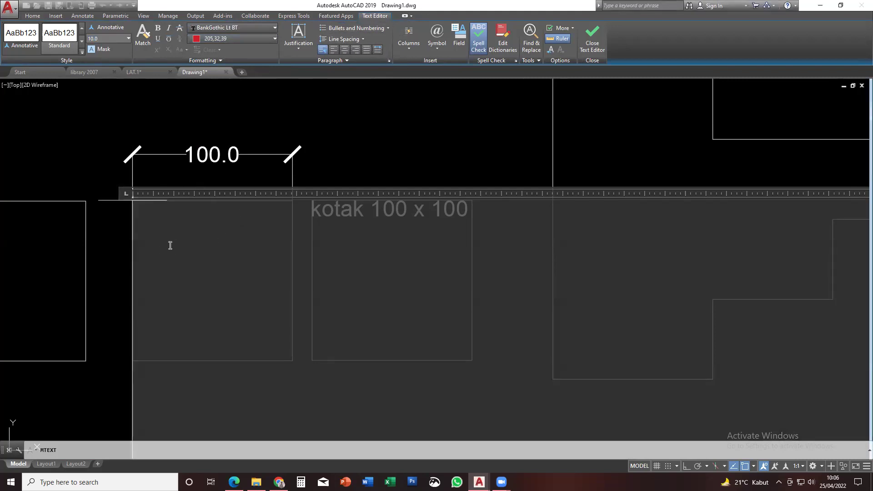
Enter "kotak 100x100" as the middle square's text and close the text editor
text(100)
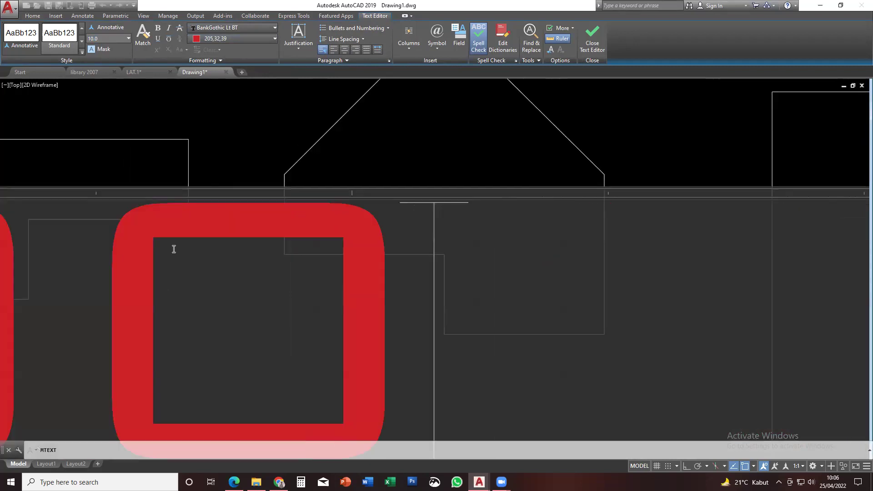
key(BackSpace)
key(BackSpace)
key(BackSpace)
text(kotak 1)
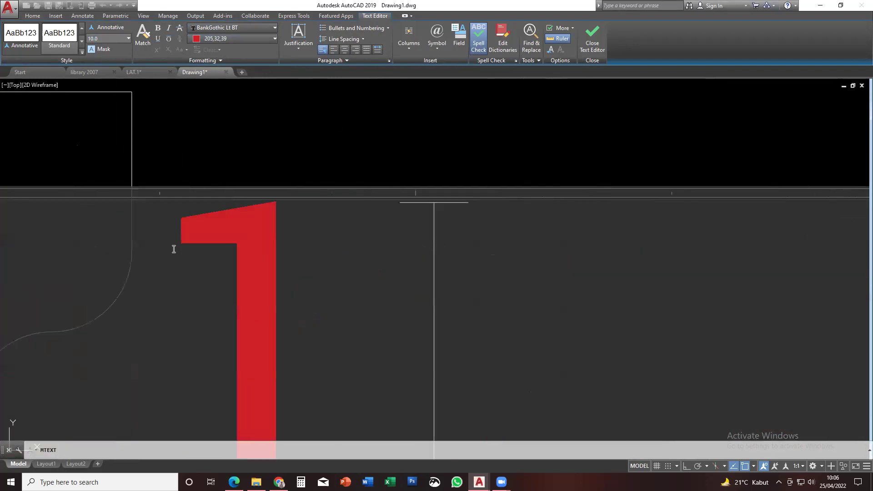
text(00x)
key(BackSpace)
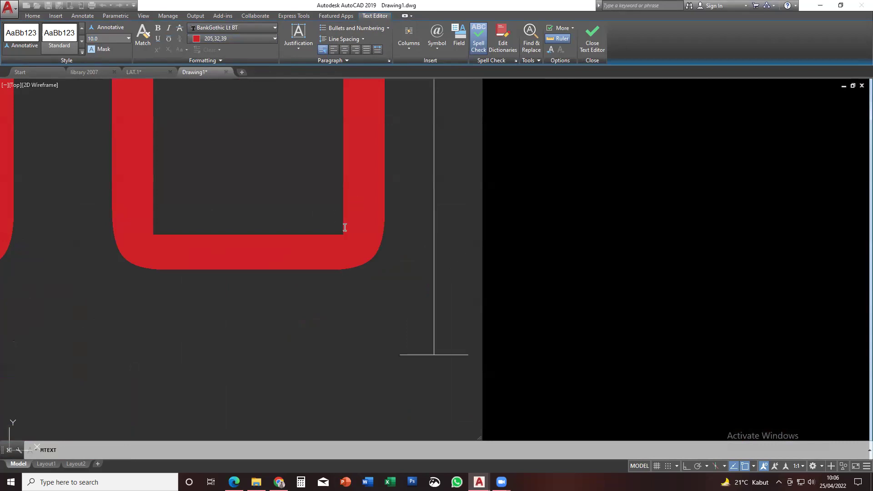
text(x100)
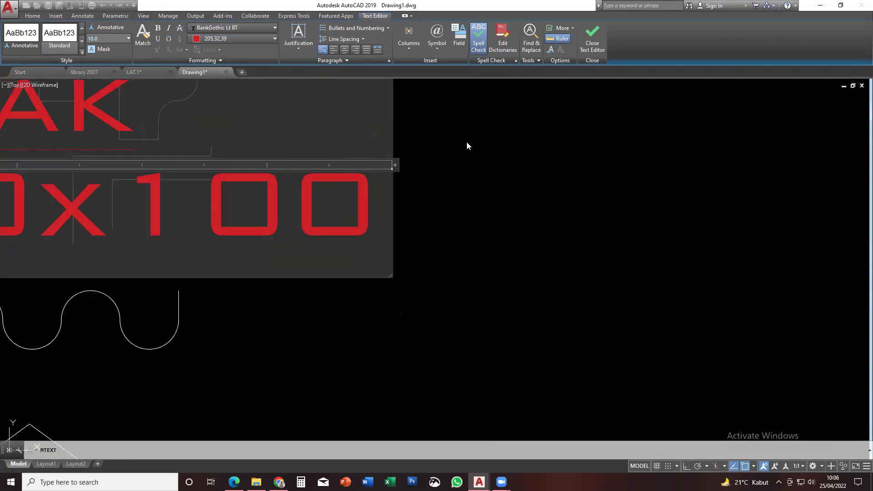
click(595, 51)
Reopen the middle square's text for editing and change the font of all its content to Bodoni Bd BT
scroll(439, 151, down, 5)
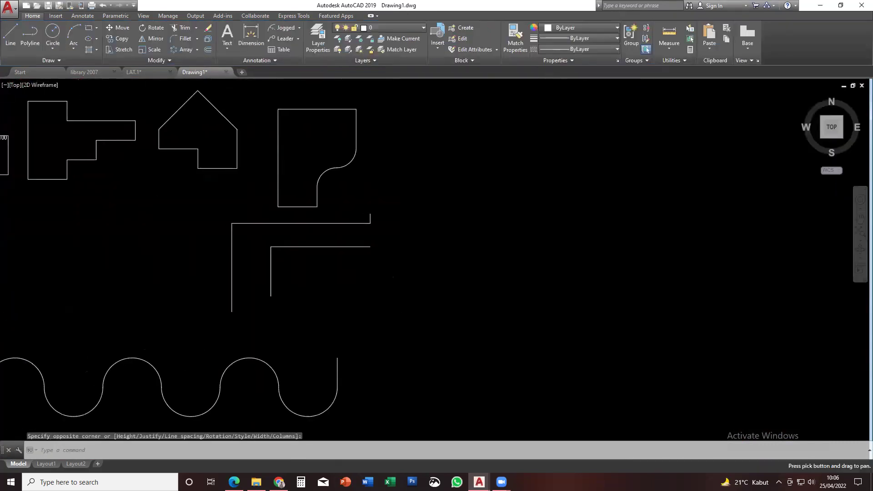
scroll(264, 213, up, 3)
scroll(264, 213, up, 6)
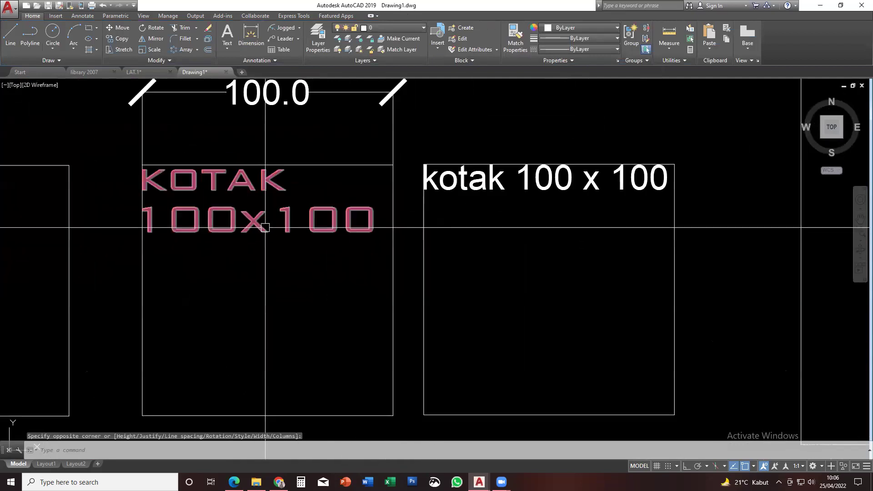
click(258, 223)
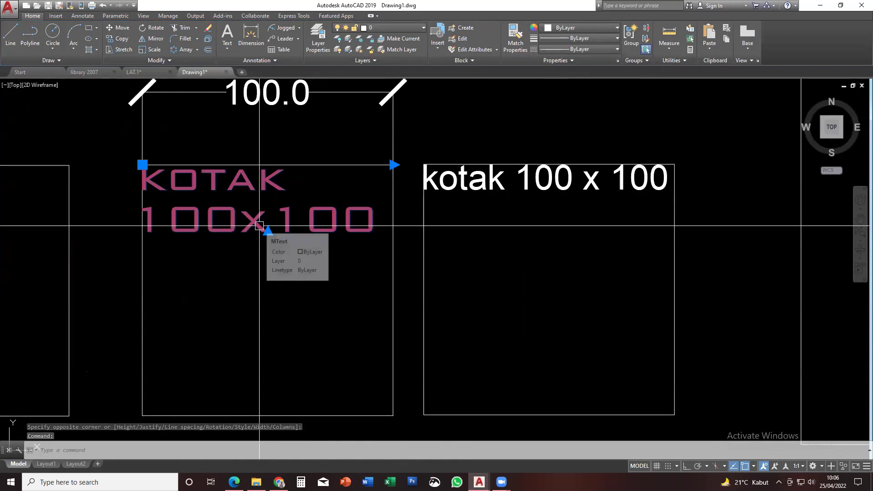
double_click(259, 228)
drag(370, 217, 2, 159)
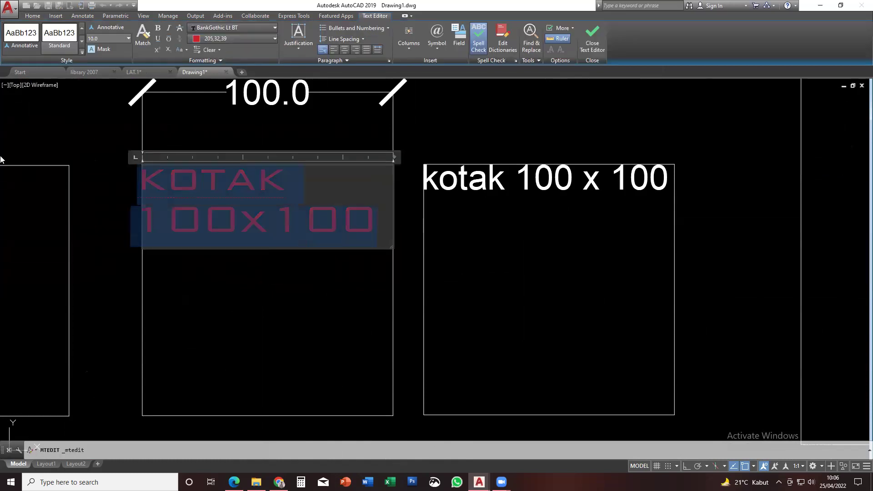
click(245, 28)
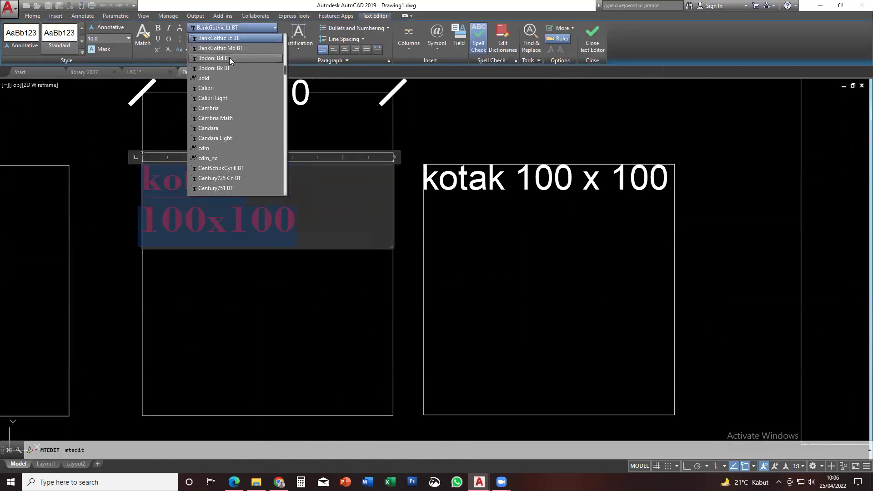
click(229, 58)
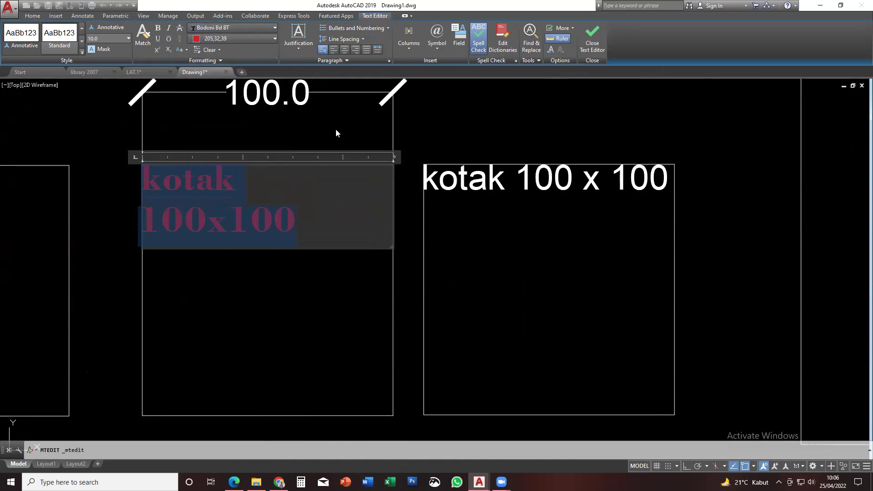
Centre-align the lines of the middle square's text and close the text editor
click(344, 50)
click(335, 51)
click(345, 51)
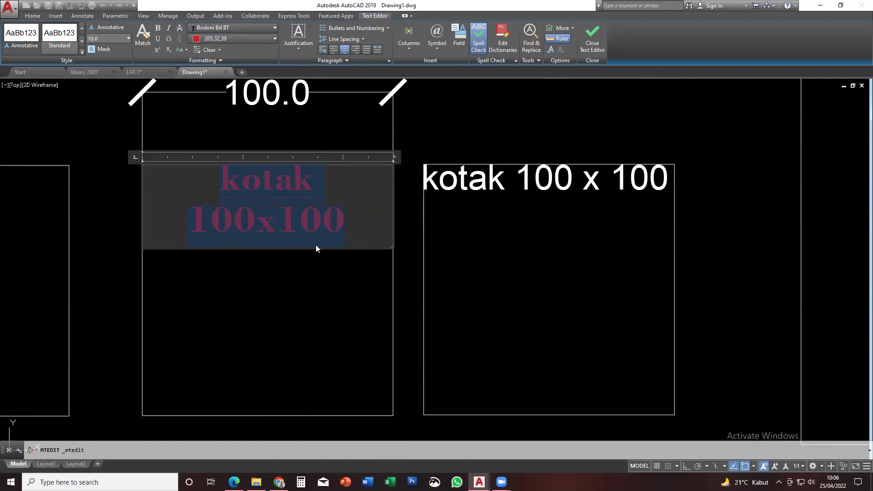
click(331, 335)
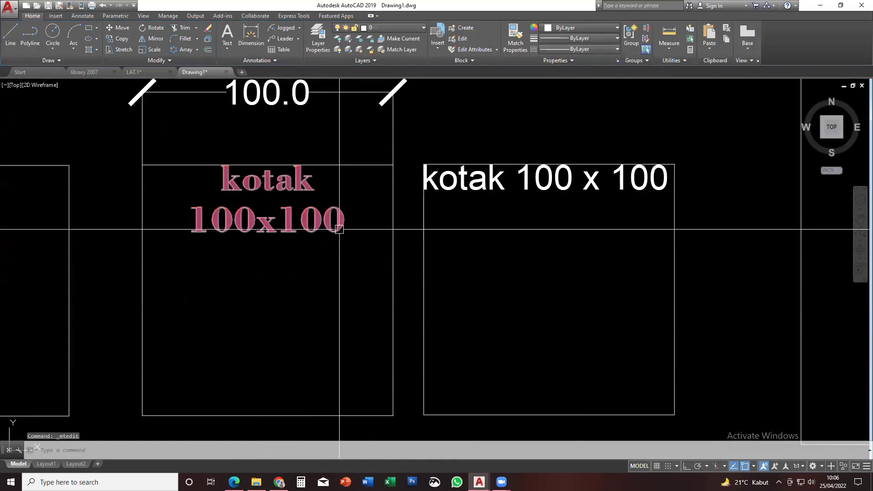
Move the red "kotak 100x100" text straight down to around the middle of its square
click(339, 230)
drag(320, 229, 304, 301)
click(305, 252)
click(290, 320)
scroll(290, 320, down, 2)
scroll(291, 319, down, 2)
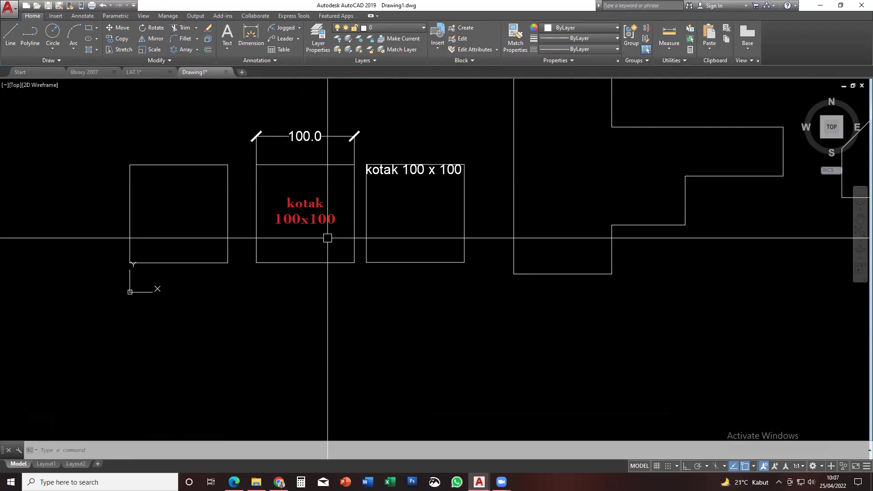
Try to match the properties of the middle square's red text onto the text in the right square
text(MA)
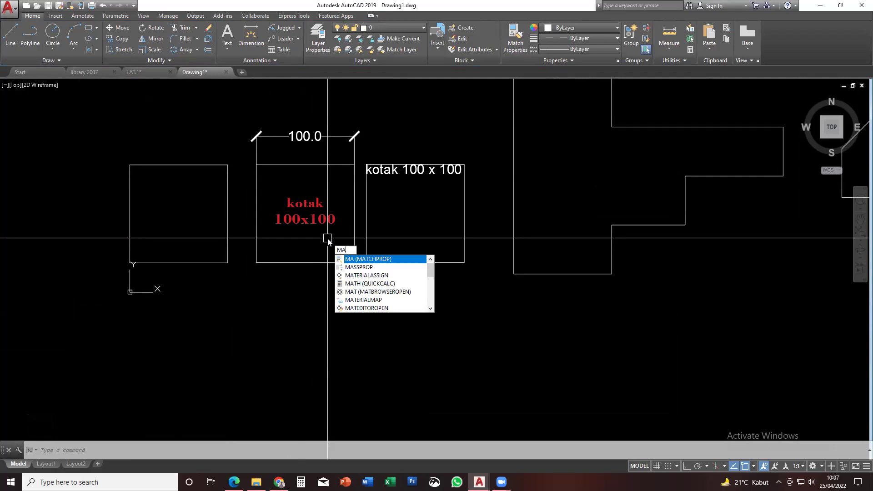
key(Return)
scroll(327, 236, up, 4)
middle_drag(321, 234, 286, 335)
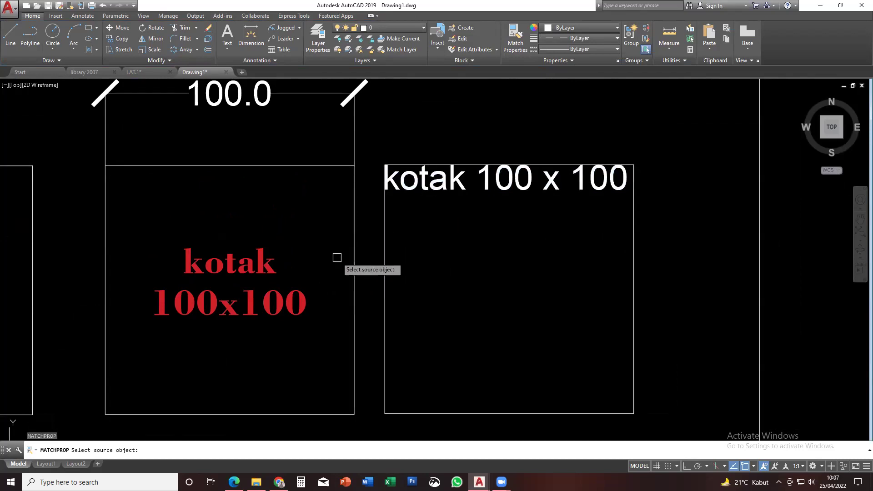
key(Escape)
text(m)
key(Return)
click(271, 291)
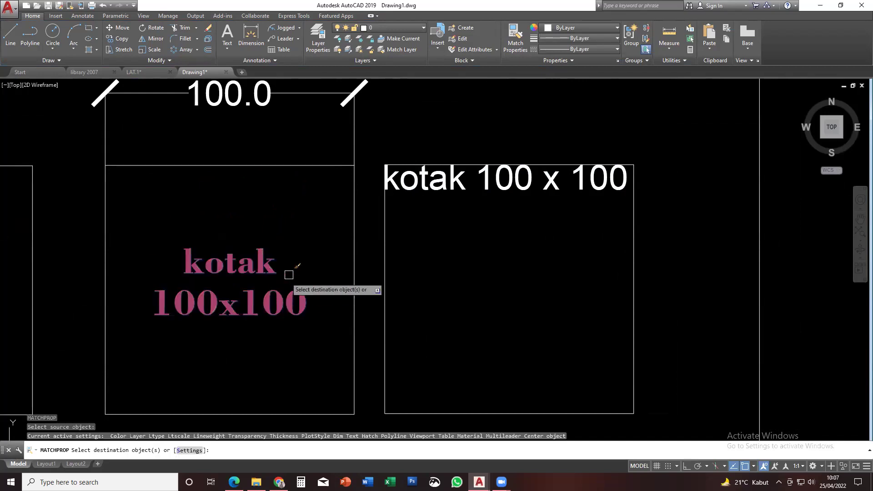
mouse_move(387, 215)
middle_down()
mouse_move(427, 227)
mouse_move(411, 230)
middle_up()
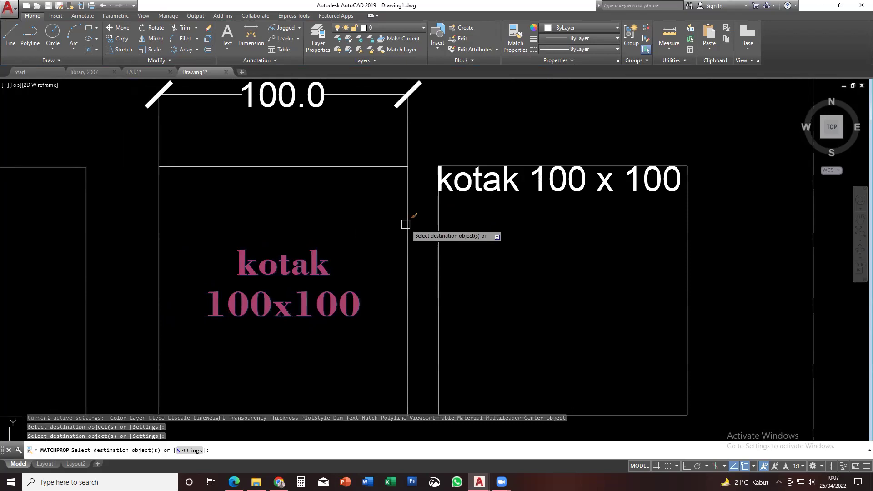
middle_drag(378, 254, 391, 249)
key(Escape)
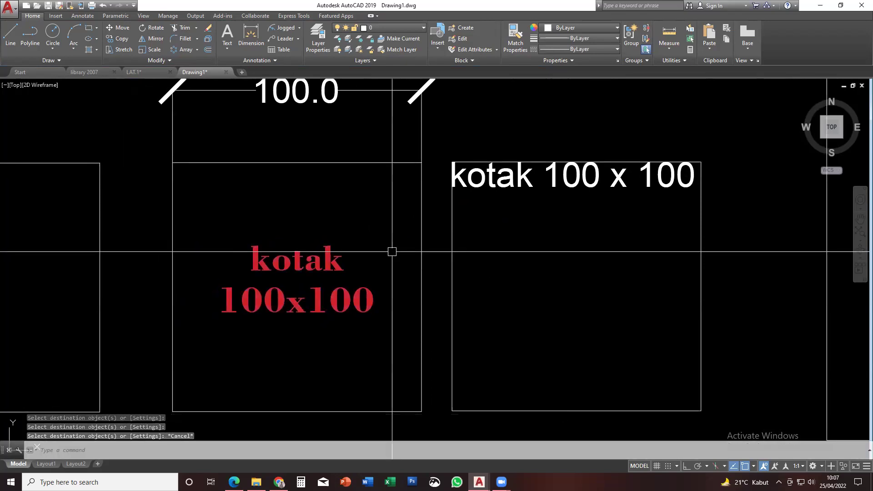
Set the object colour of the middle square's text to red 237,31,36 and deselect it
click(363, 254)
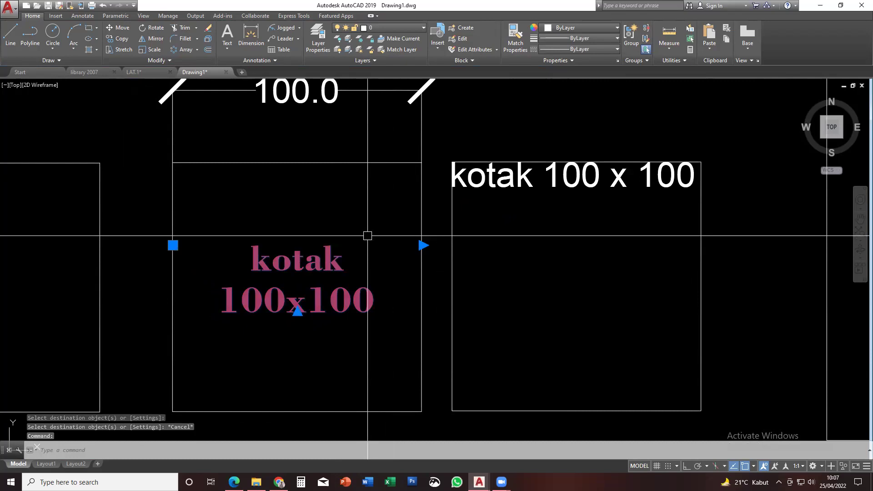
click(389, 29)
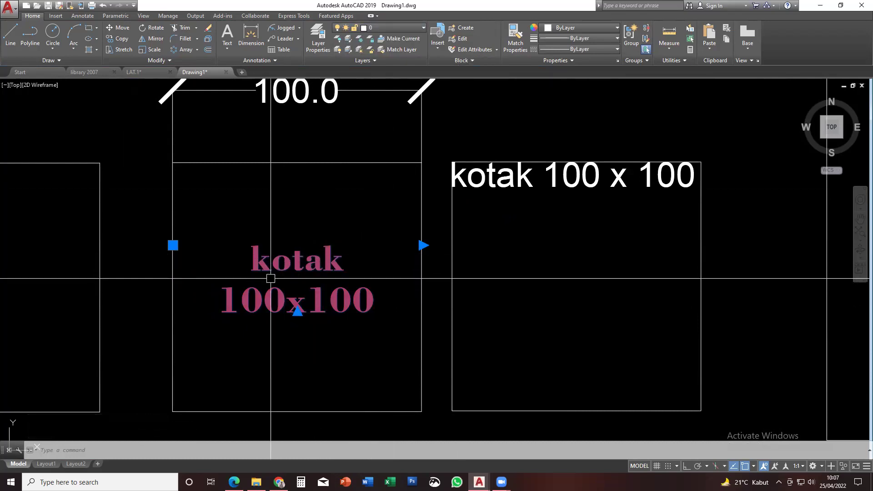
click(569, 28)
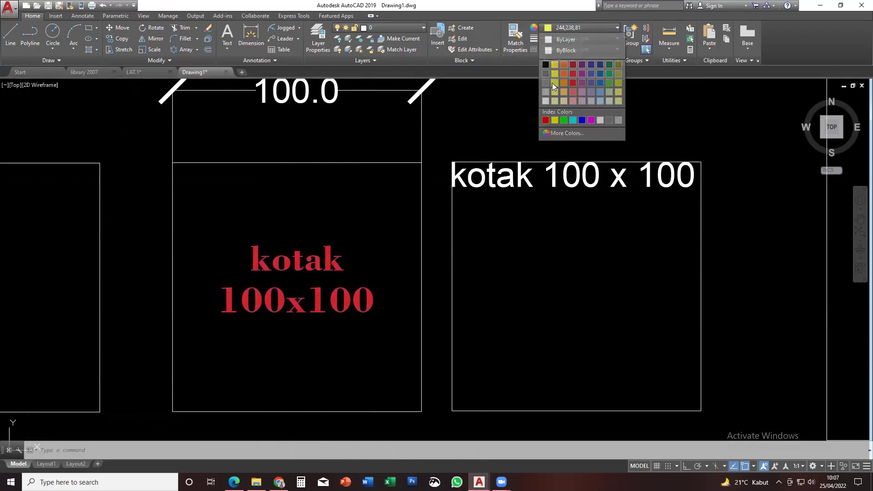
click(554, 82)
click(577, 29)
click(573, 83)
key(Escape)
key(Escape)
Match the properties of the middle square's text onto the "kotak 100 x 100" text in the right square
text(ma)
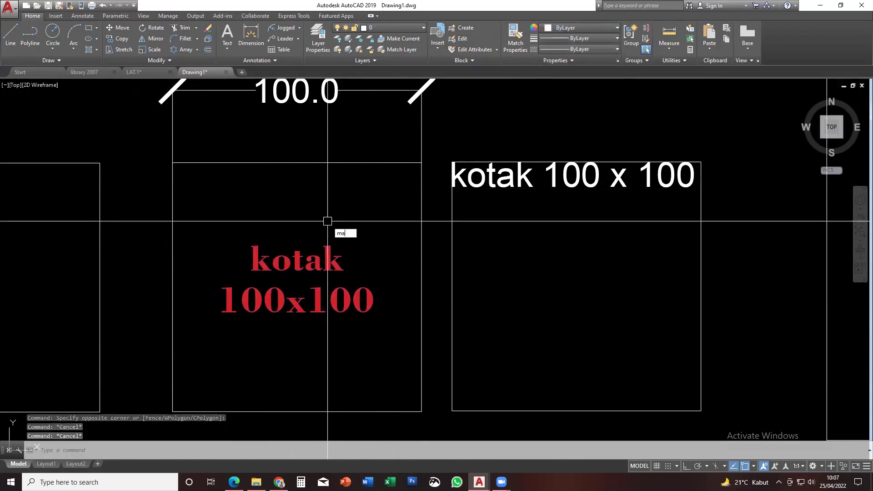
key(Return)
click(341, 272)
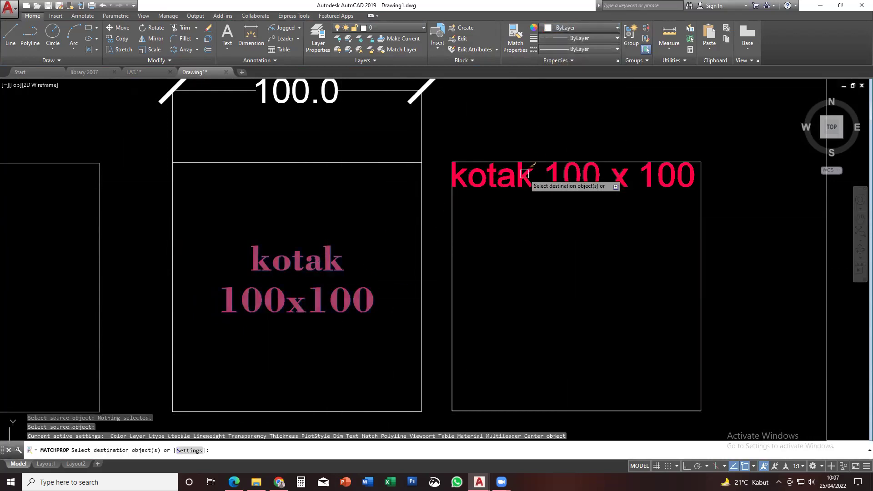
middle_drag(469, 238, 513, 242)
key(Escape)
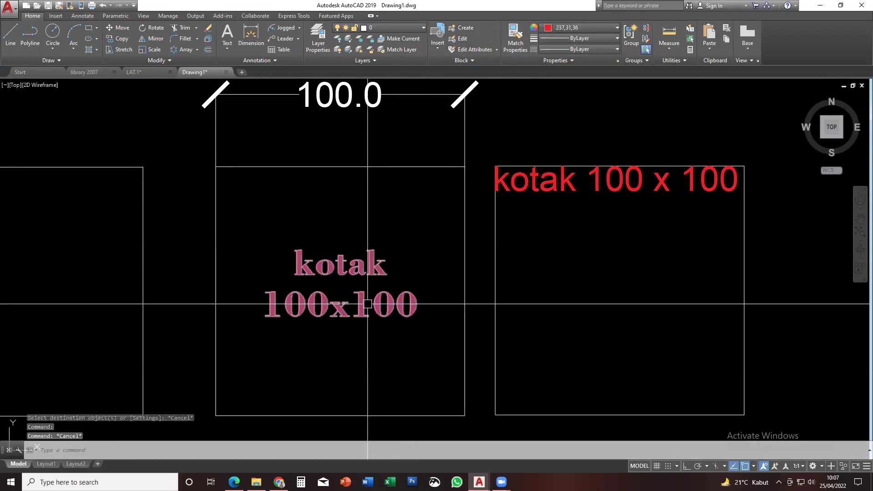
Open the middle square's text for editing, check its font and colour settings, and leave the editor without changes
click(367, 303)
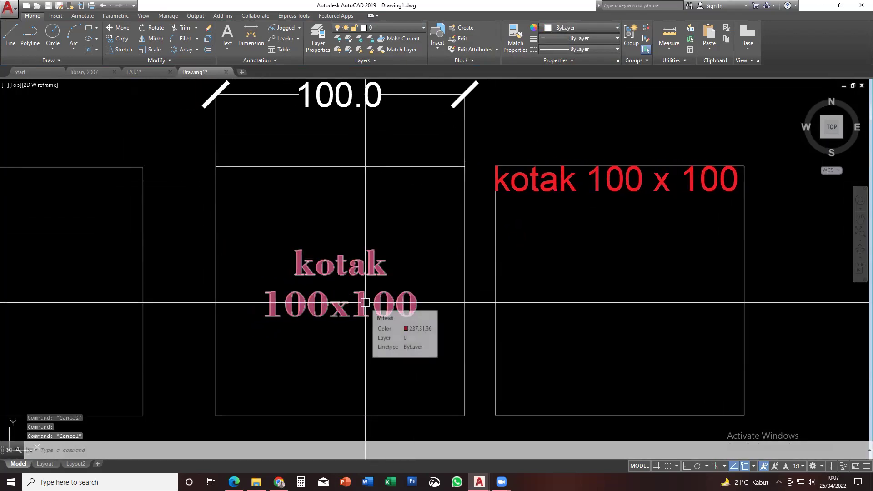
double_click(365, 303)
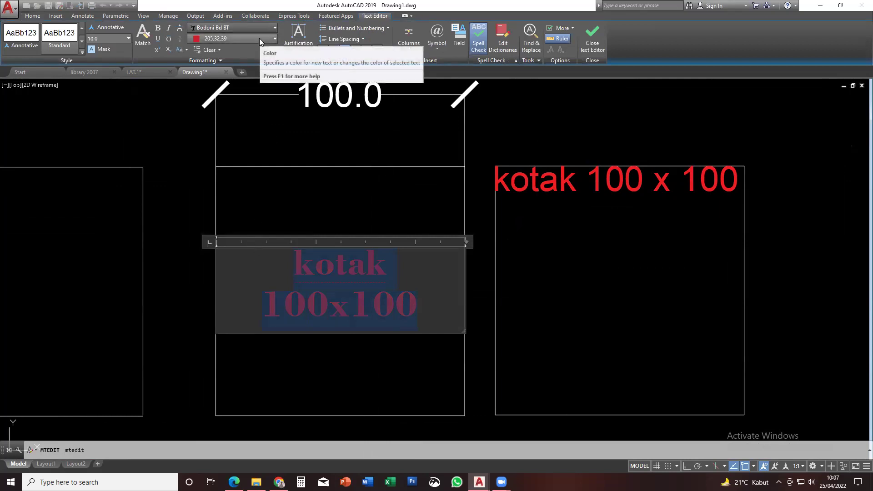
key(Escape)
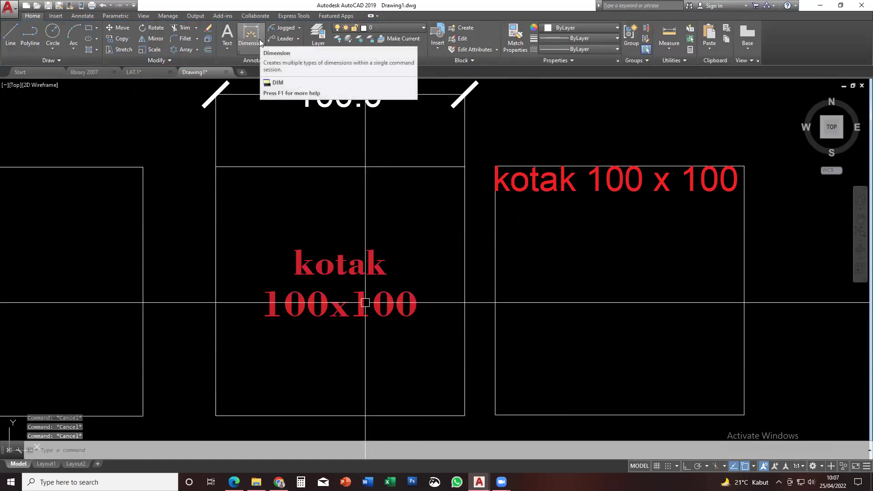
click(258, 37)
click(215, 249)
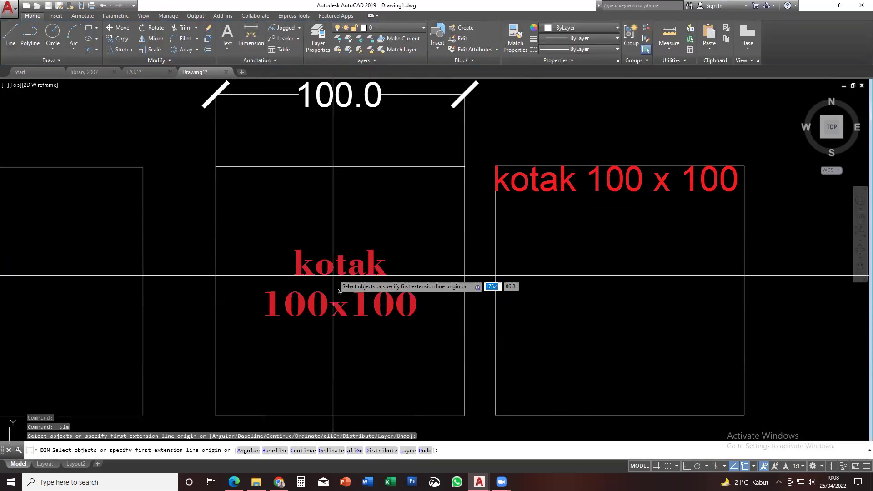
key(Escape)
Compare the colour property of the middle square's text with that of the "kotak 100 x 100" text
click(337, 255)
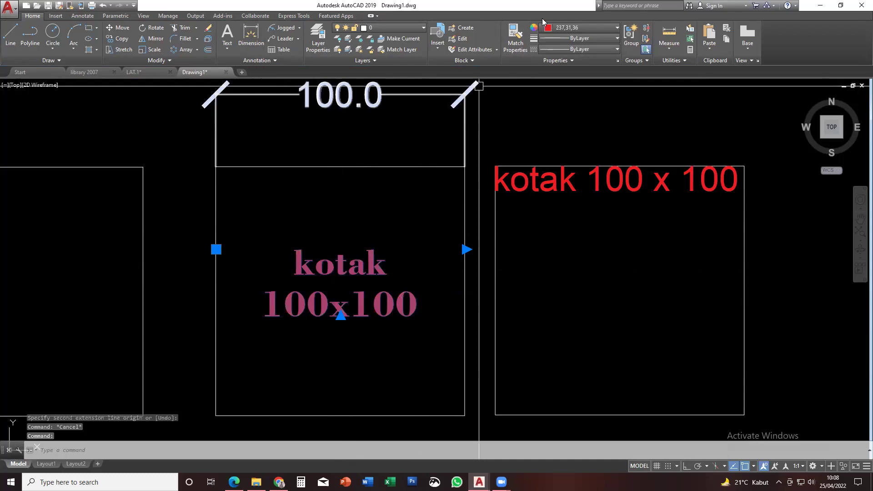
click(496, 184)
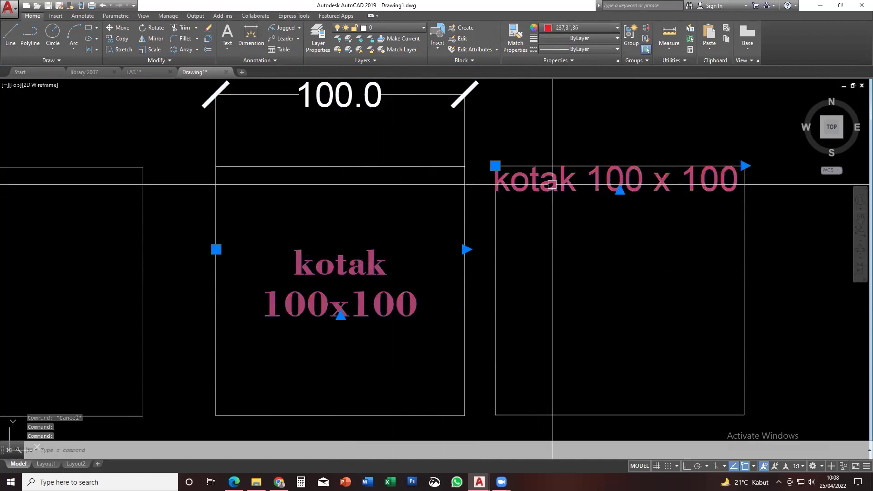
key(Escape)
Match the properties of the "kotak 100 x 100" text onto the right square, the middle square and its 100.0 dimension
key(Return)
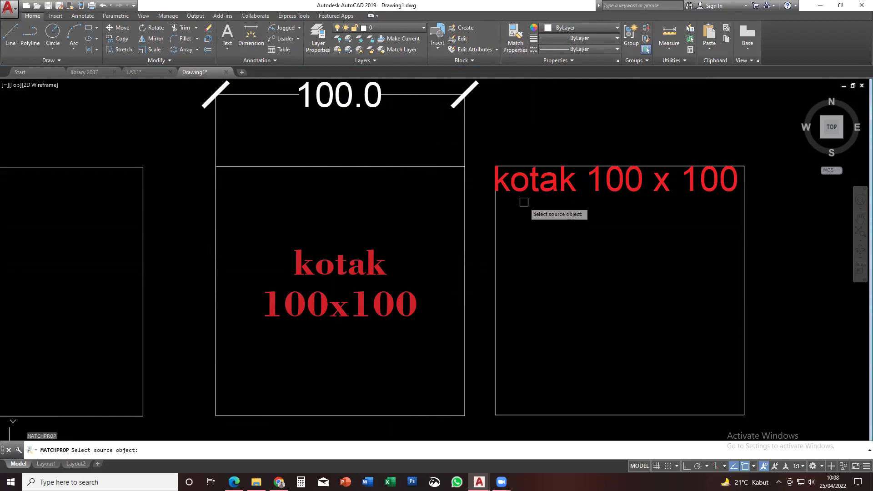
middle_drag(587, 178, 566, 236)
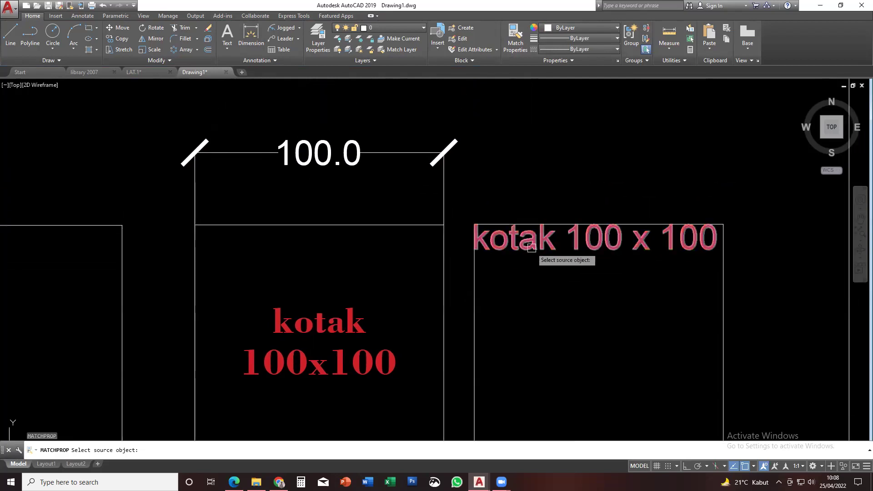
click(531, 247)
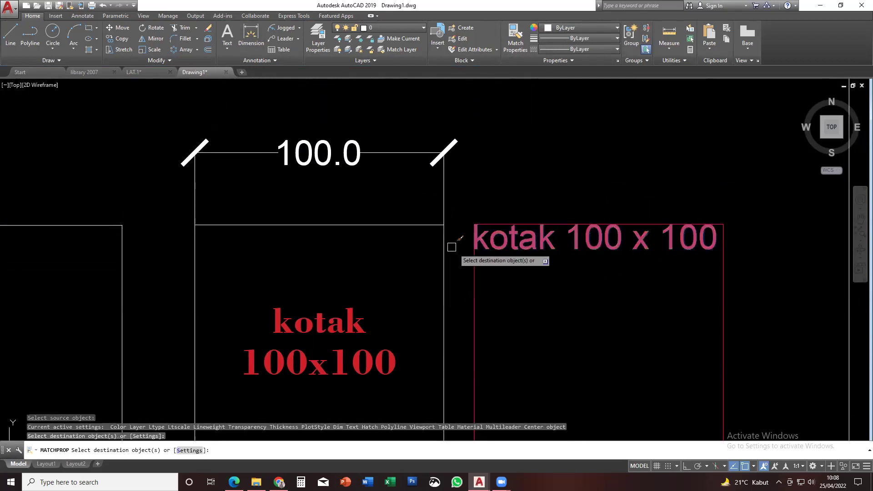
click(434, 225)
click(445, 202)
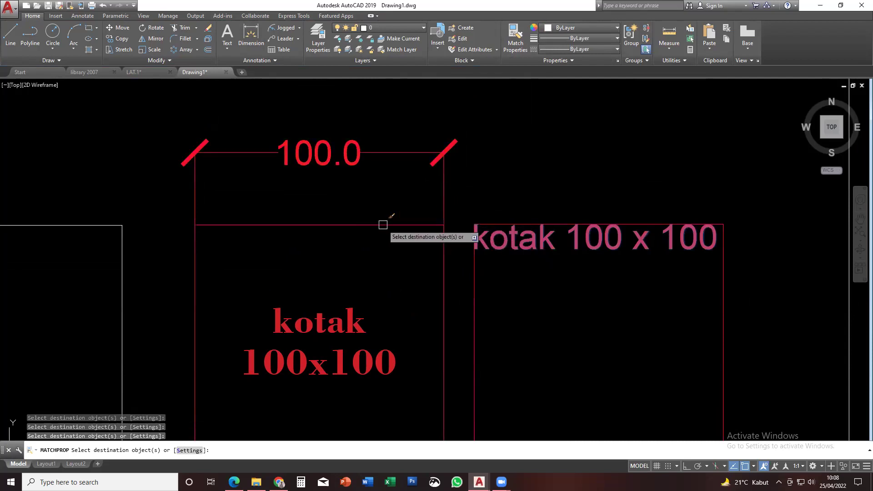
Match the red text's properties onto the right, upper and left sides of the left square and end the command
scroll(382, 225, down, 4)
middle_drag(382, 228, 334, 232)
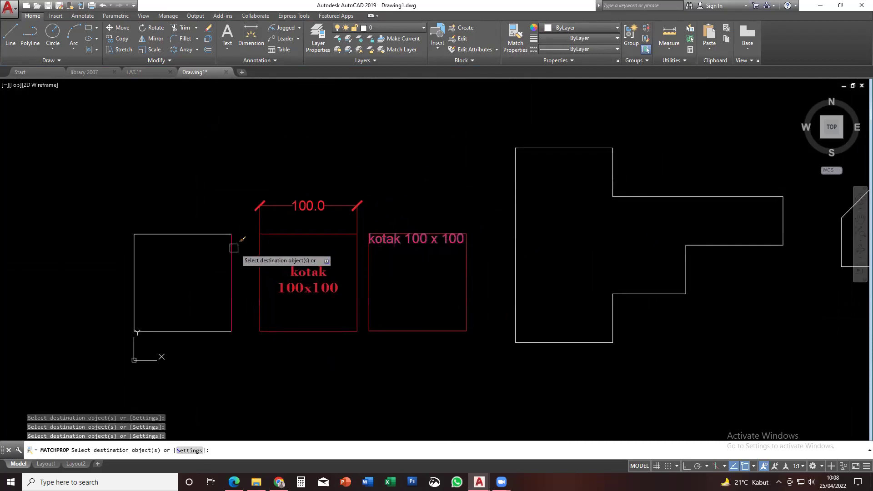
click(218, 234)
click(138, 254)
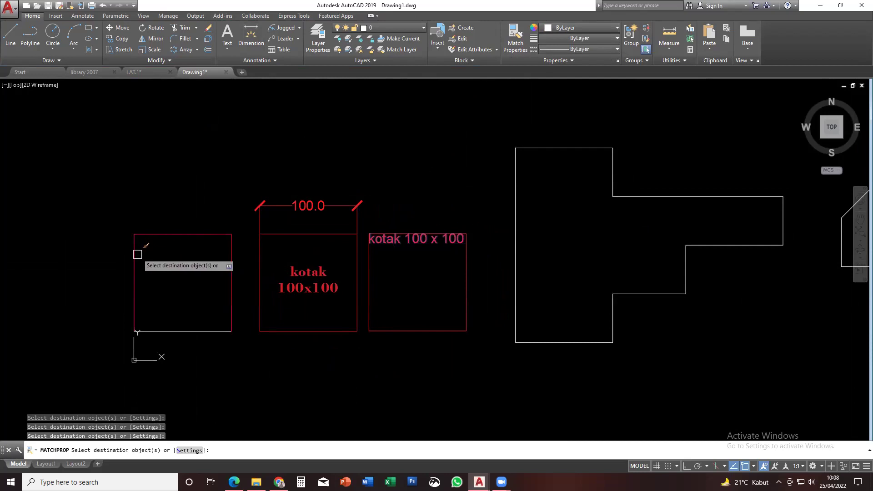
middle_drag(137, 254, 128, 254)
key(Escape)
Move the "kotak 100 x 100" text out of the right square to the empty area above it
click(384, 238)
text(m)
key(Escape)
key(Escape)
click(394, 243)
middle_drag(417, 265, 412, 265)
text(m)
key(space)
click(412, 264)
click(417, 198)
key(Escape)
key(Escape)
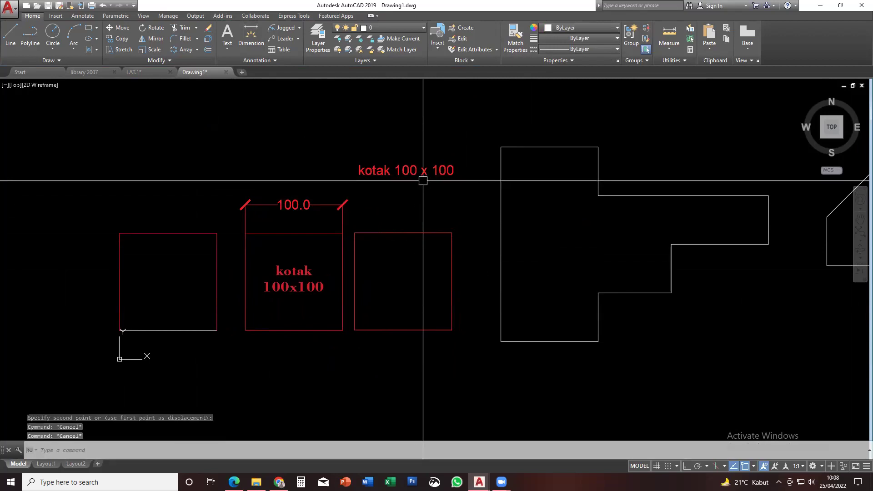
Match the "kotak 100 x 100" text's properties onto the stepped outline, the pointed-roof outline and the curved-corner outline
text(ma)
key(space)
click(427, 174)
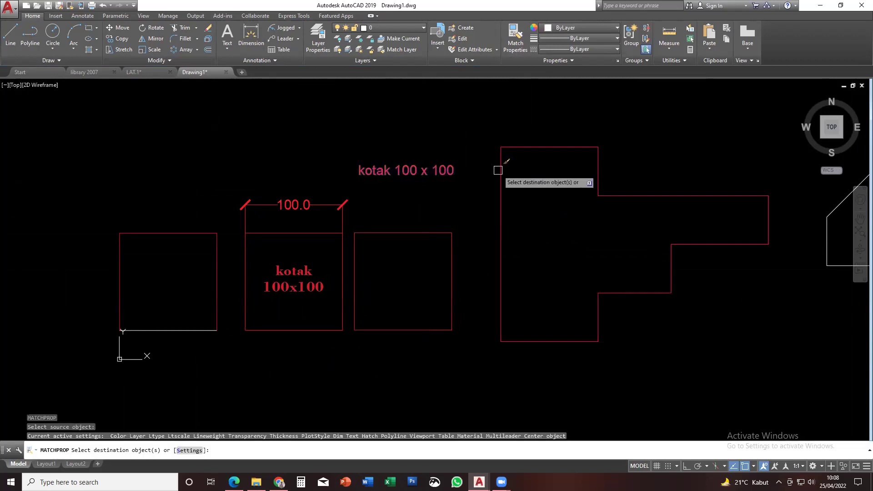
click(498, 170)
scroll(473, 236, down, 4)
click(590, 228)
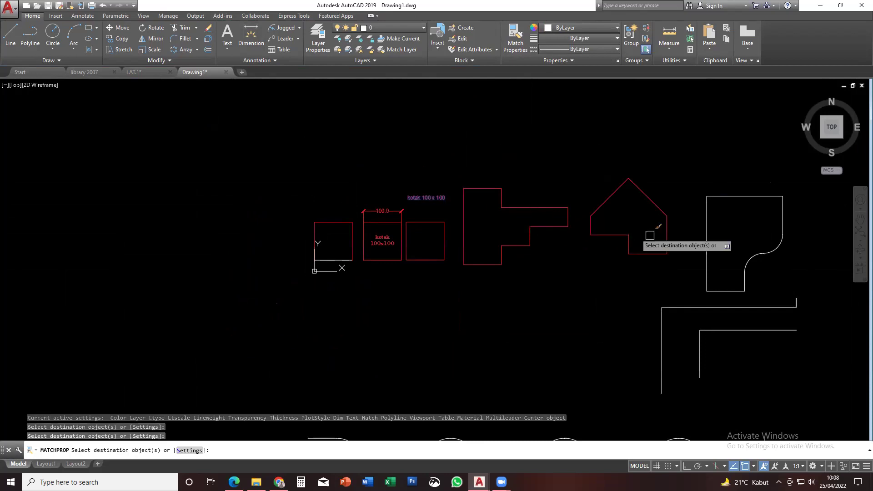
click(706, 244)
key(Escape)
Examine the available object colours and layers and the right square's own colour property without changing anything
mouse_move(641, 228)
middle_down()
mouse_move(611, 214)
mouse_move(585, 234)
middle_up()
middle_drag(320, 229, 328, 237)
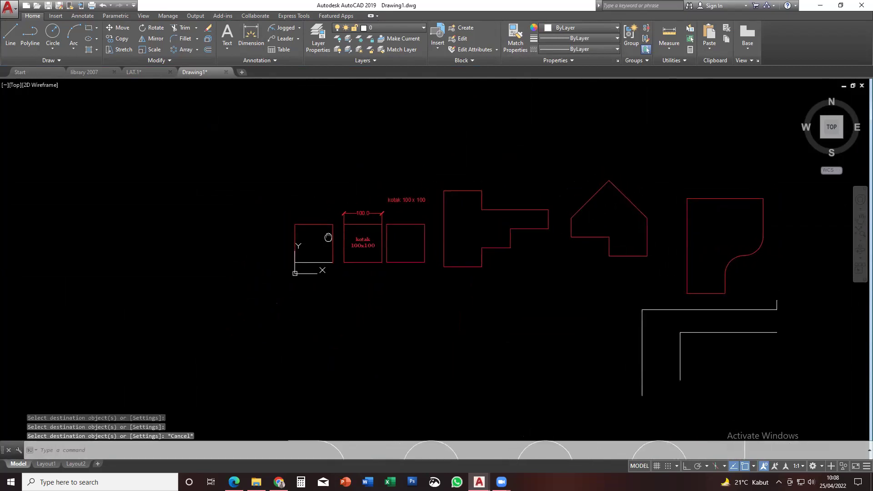
scroll(328, 237, up, 2)
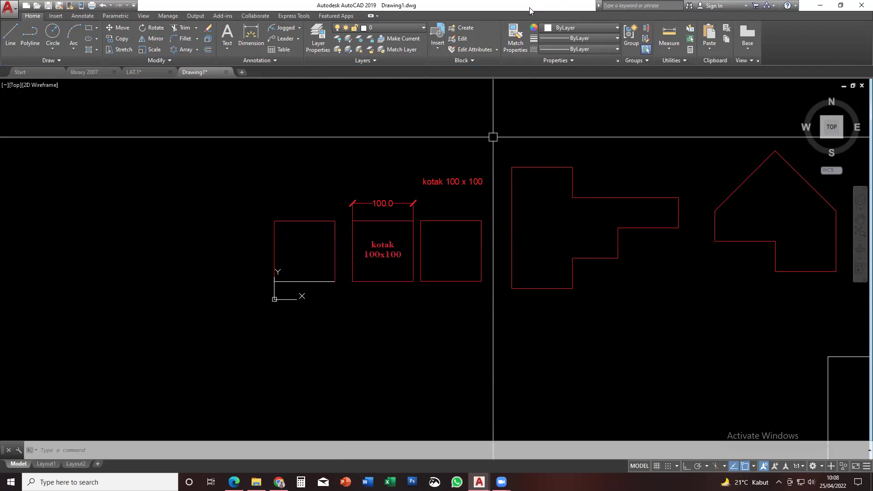
click(555, 30)
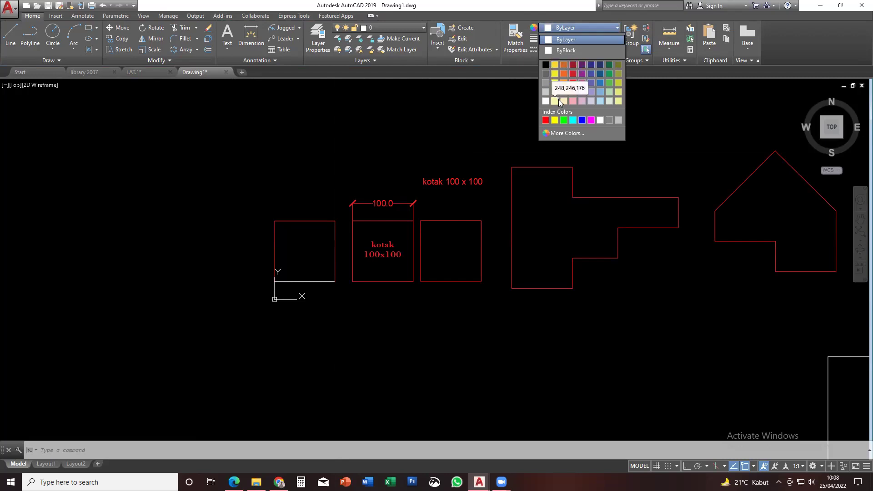
click(456, 169)
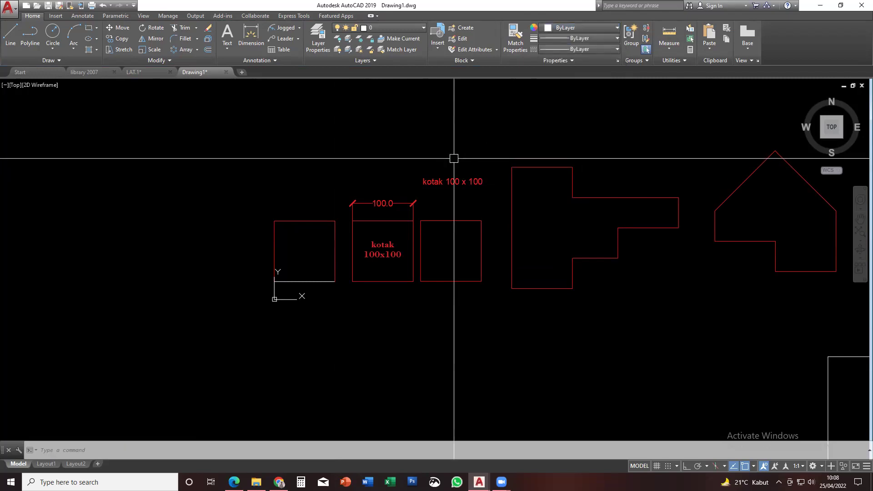
double_click(453, 159)
middle_drag(455, 174, 454, 176)
scroll(454, 175, up, 4)
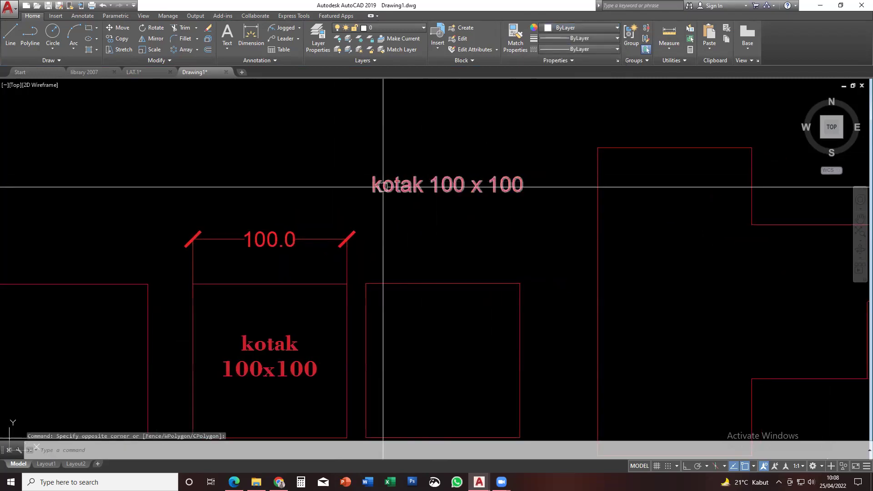
click(402, 283)
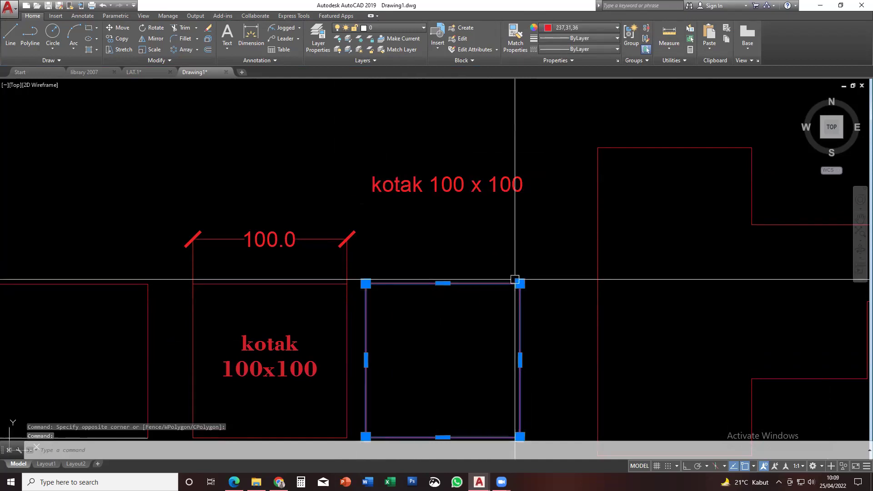
key(Escape)
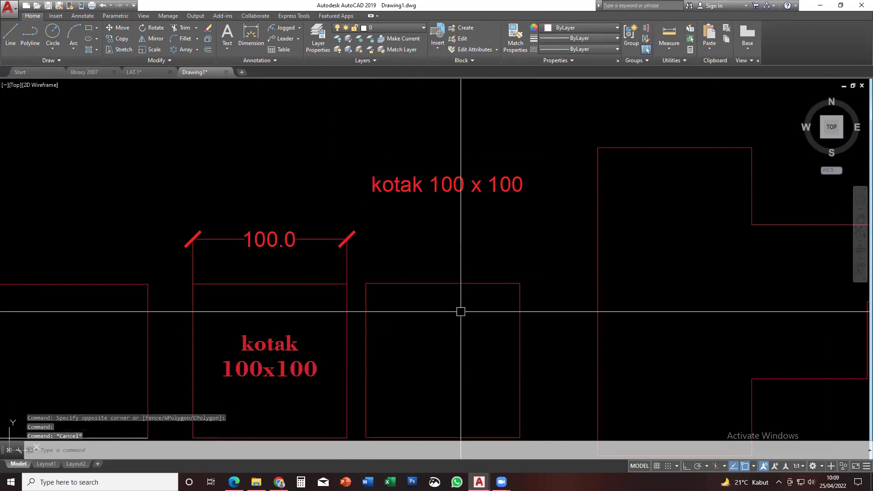
click(403, 29)
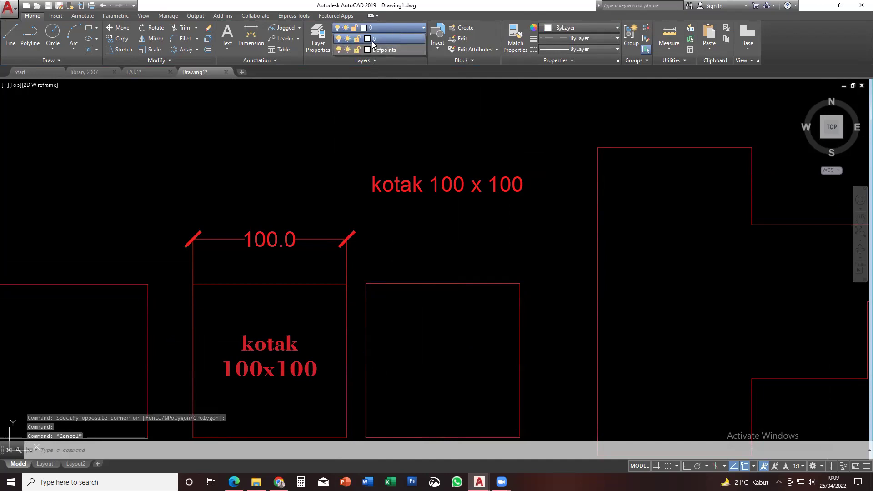
click(418, 242)
click(384, 232)
click(421, 243)
click(408, 233)
click(375, 211)
click(383, 213)
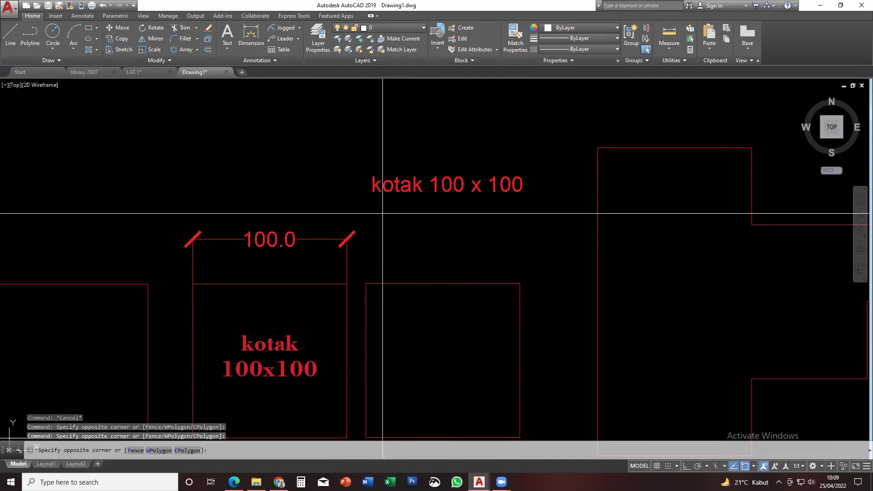
click(522, 217)
middle_drag(522, 219, 503, 202)
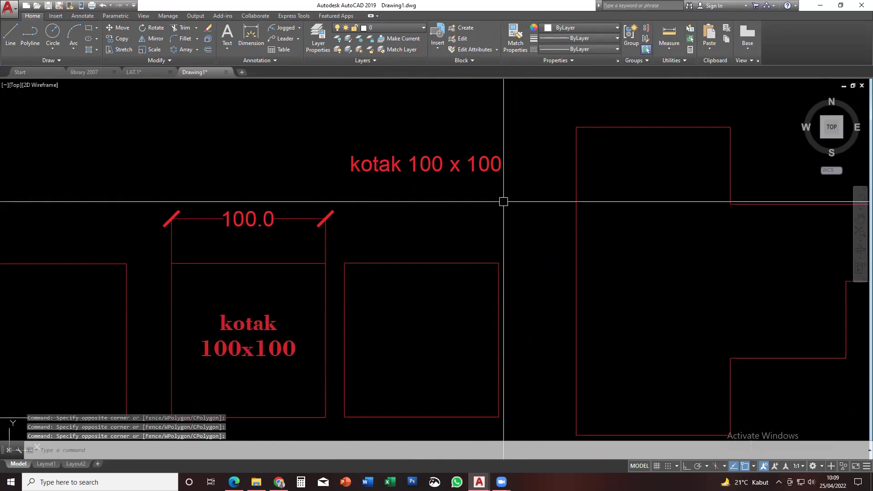
Move the "kotak 100 x 100" text back inside the right square, at about mid-height
scroll(503, 201, down, 4)
click(463, 194)
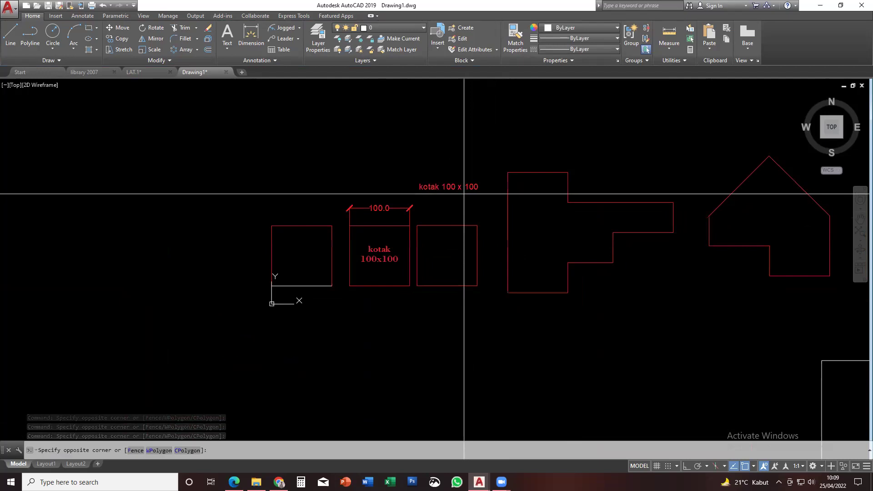
click(448, 187)
scroll(448, 187, up, 4)
drag(425, 187, 408, 359)
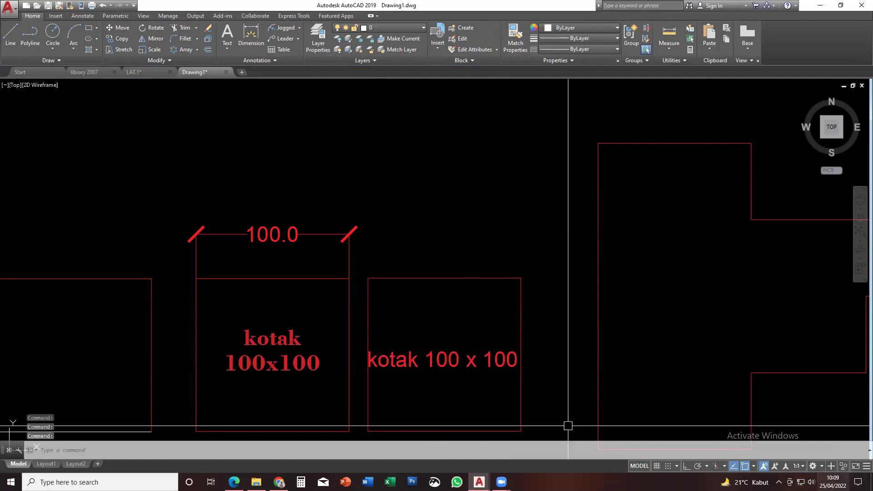
click(832, 482)
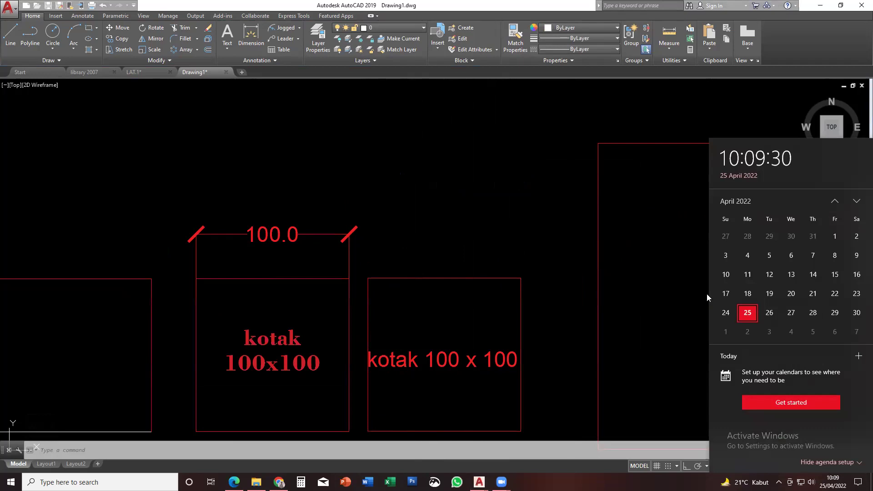
click(500, 263)
scroll(457, 241, down, 4)
middle_drag(457, 243, 396, 243)
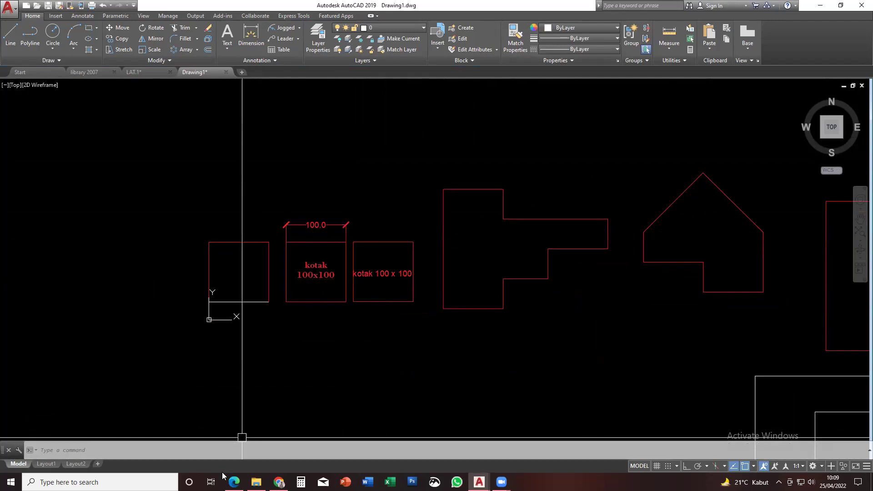
Switch to the Edge window and review the session 2 topics and drawing objects in the SILABUS PDF
click(234, 482)
click(207, 18)
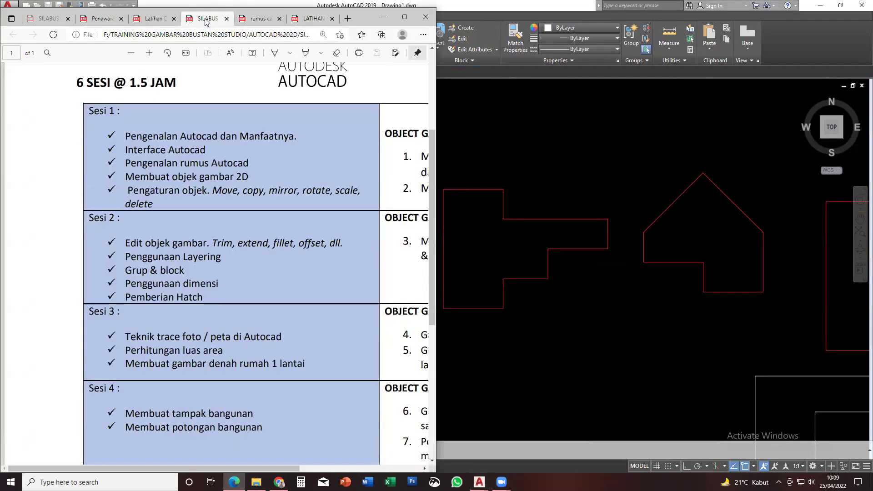
scroll(191, 205, right, 2)
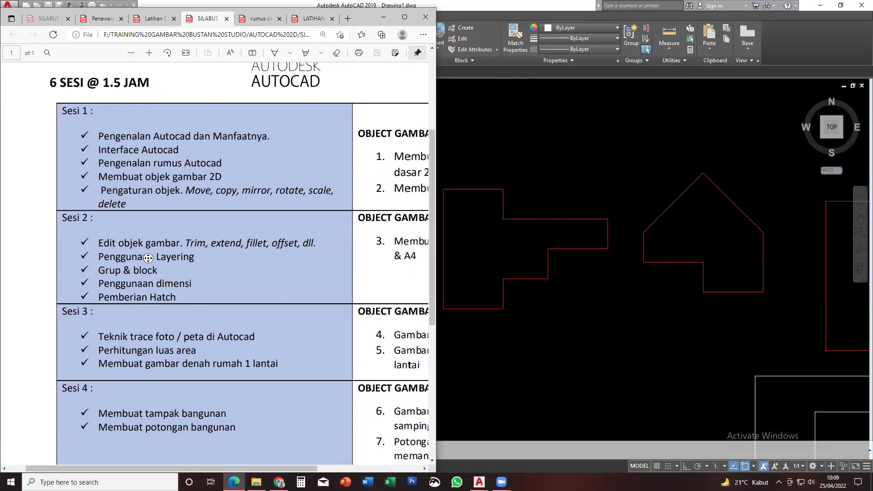
scroll(142, 268, down, 1)
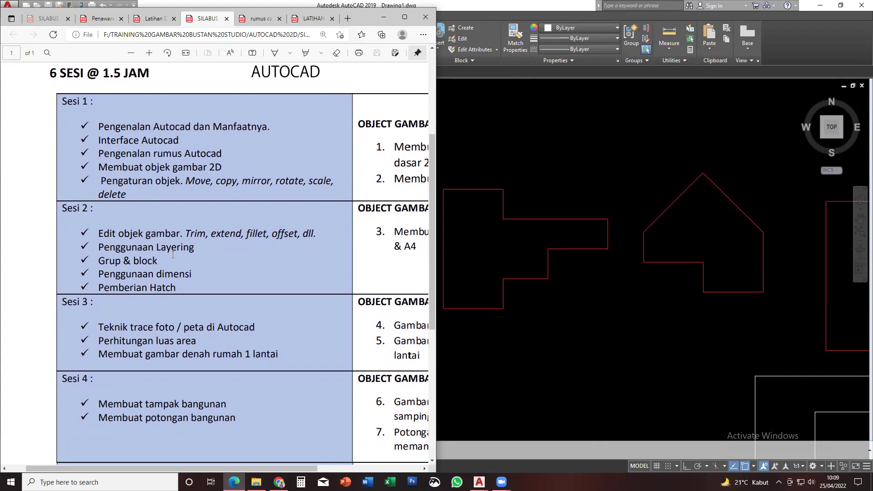
scroll(219, 243, right, 5)
scroll(264, 231, up, 1)
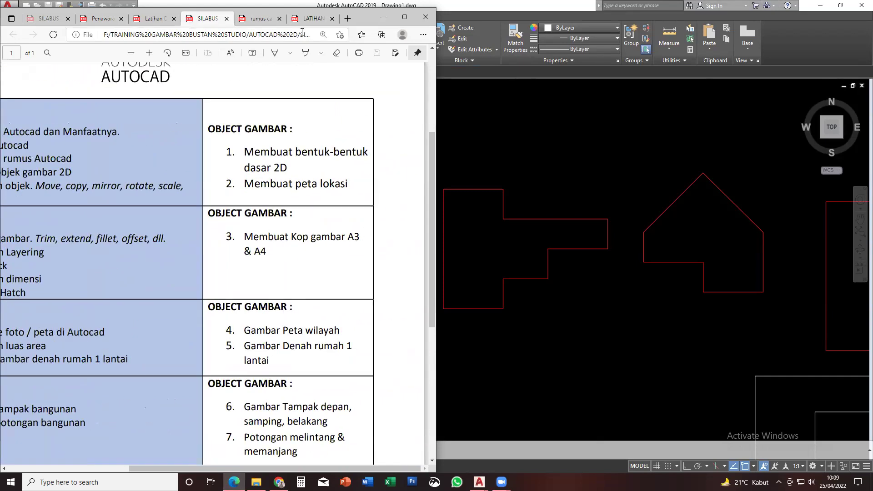
Find the "LATIHAN MEMBUAT LAYER" table on page 9 of the LATIHAN PDF and return to the AutoCAD drawing
click(257, 19)
click(306, 19)
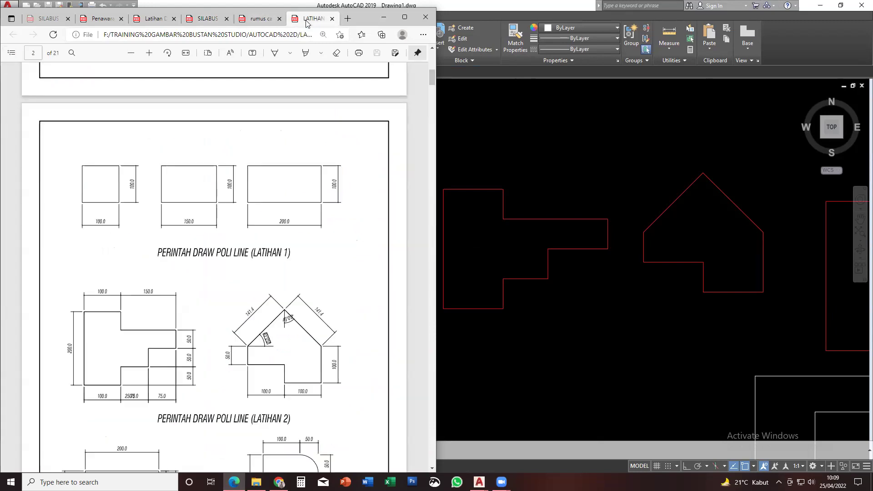
scroll(170, 241, down, 20)
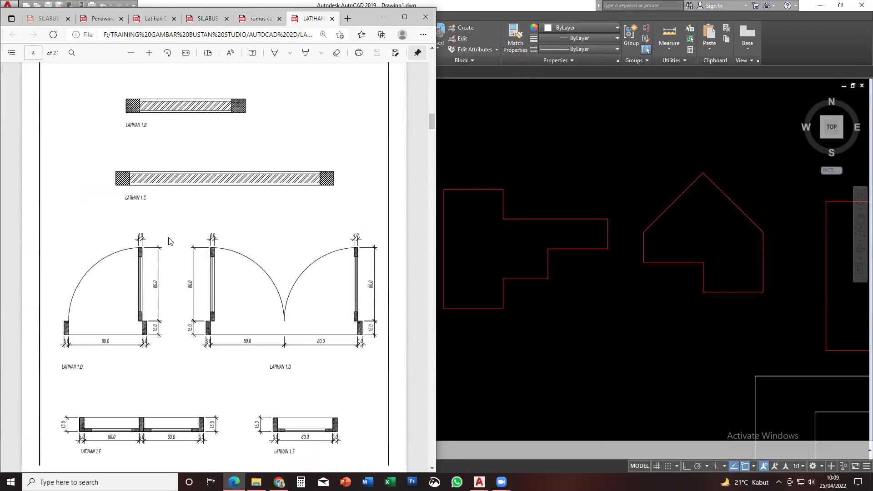
scroll(169, 241, down, 20)
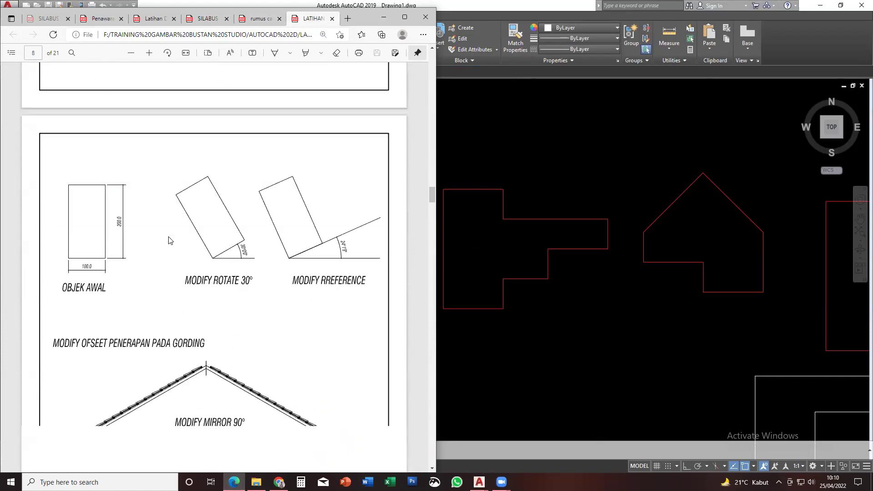
scroll(169, 241, down, 10)
scroll(185, 223, up, 2)
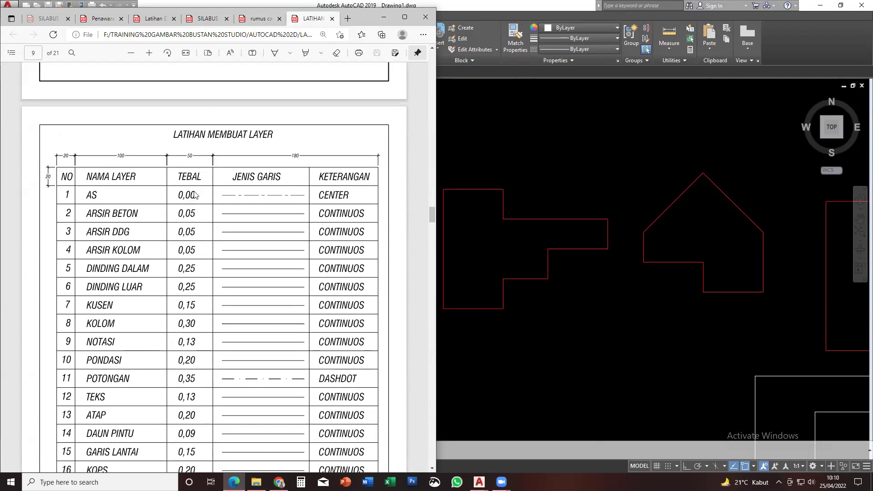
click(580, 250)
middle_drag(534, 240, 479, 231)
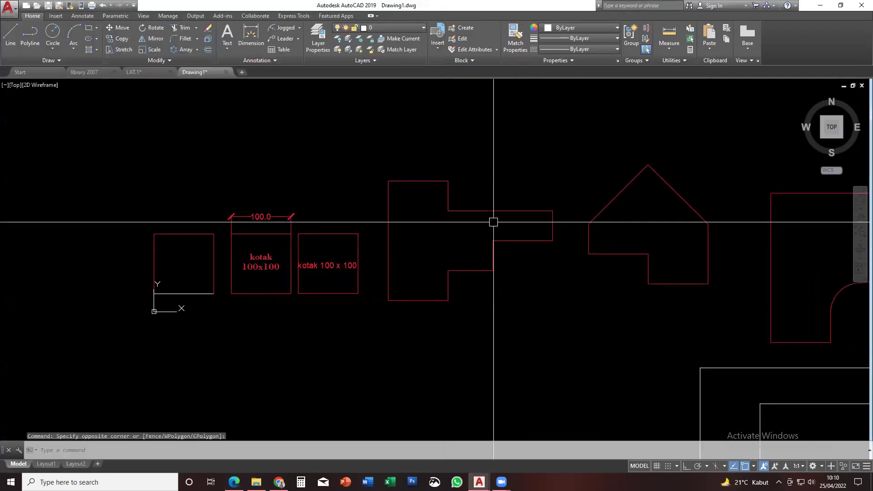